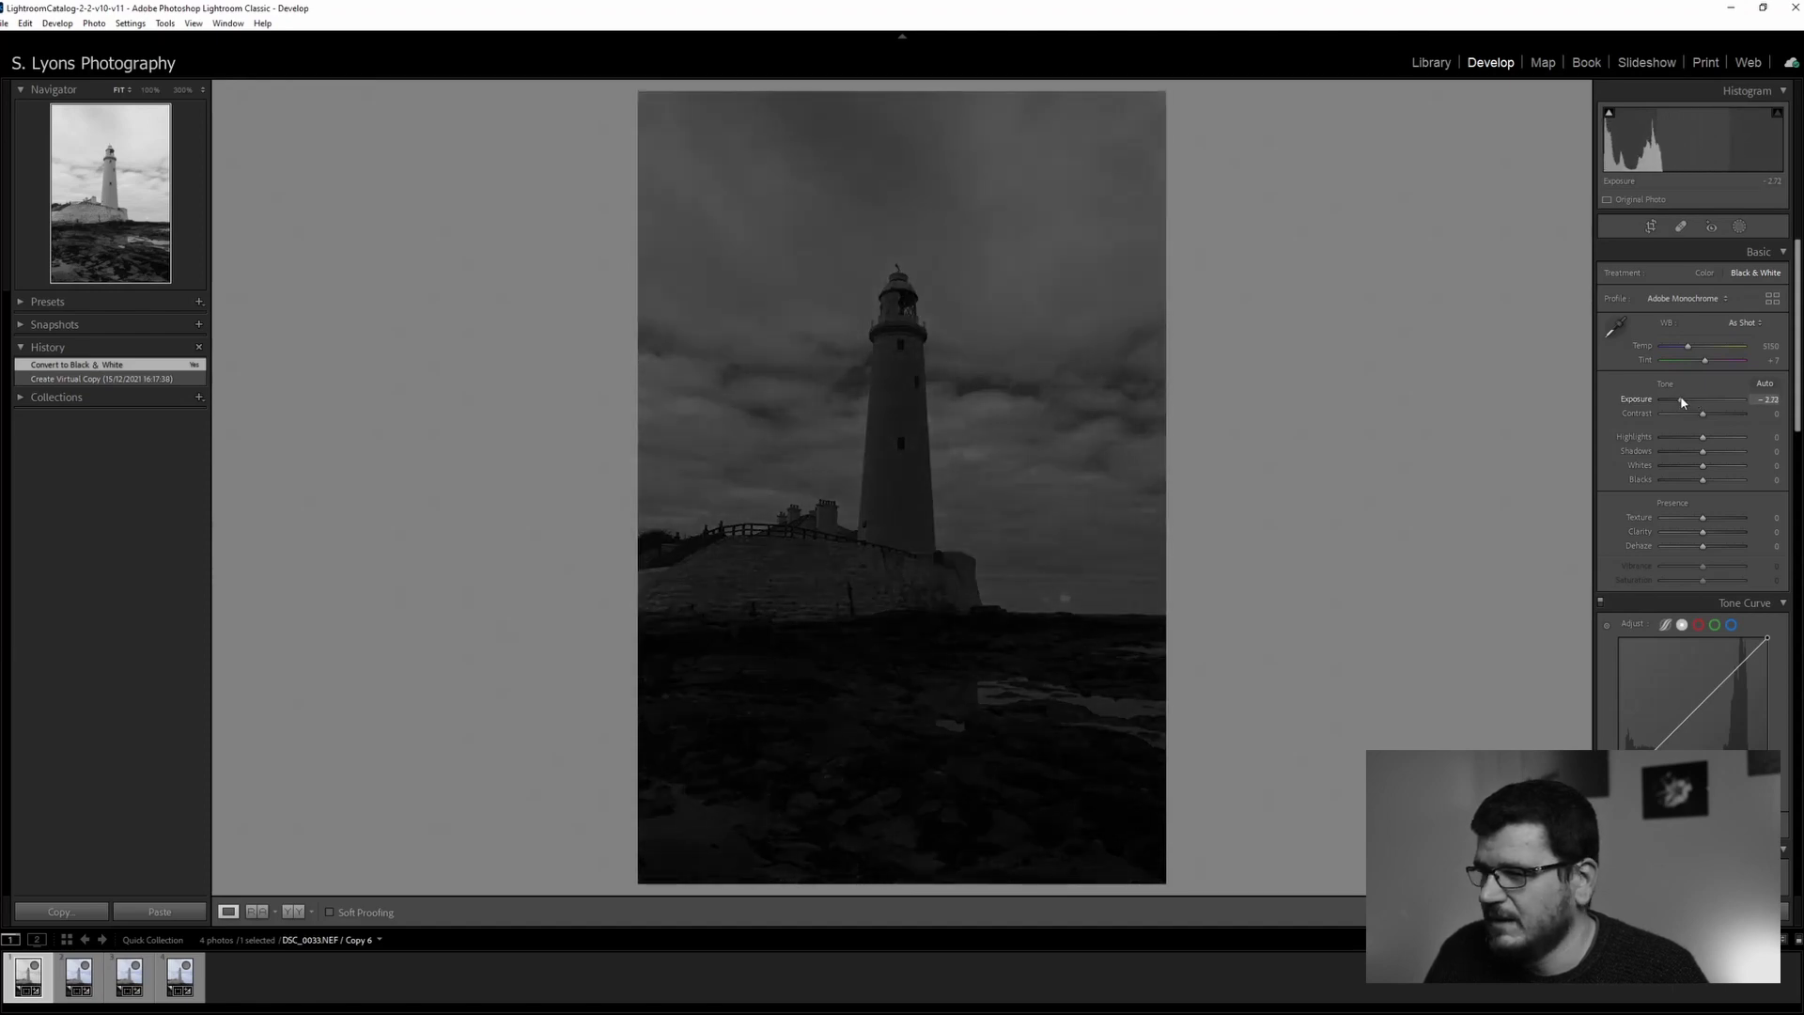
Darken and flatten the lighthouse photo: Exposure -2.90, Contrast -51, Highlights +54, Shadows +33, Whites +51, Blacks +2, Texture +12, Clarity +5, Dehaze -12
mouse_move(1682, 402)
left_mouse_down()
mouse_move(1711, 414)
mouse_move(1683, 415)
left_mouse_up()
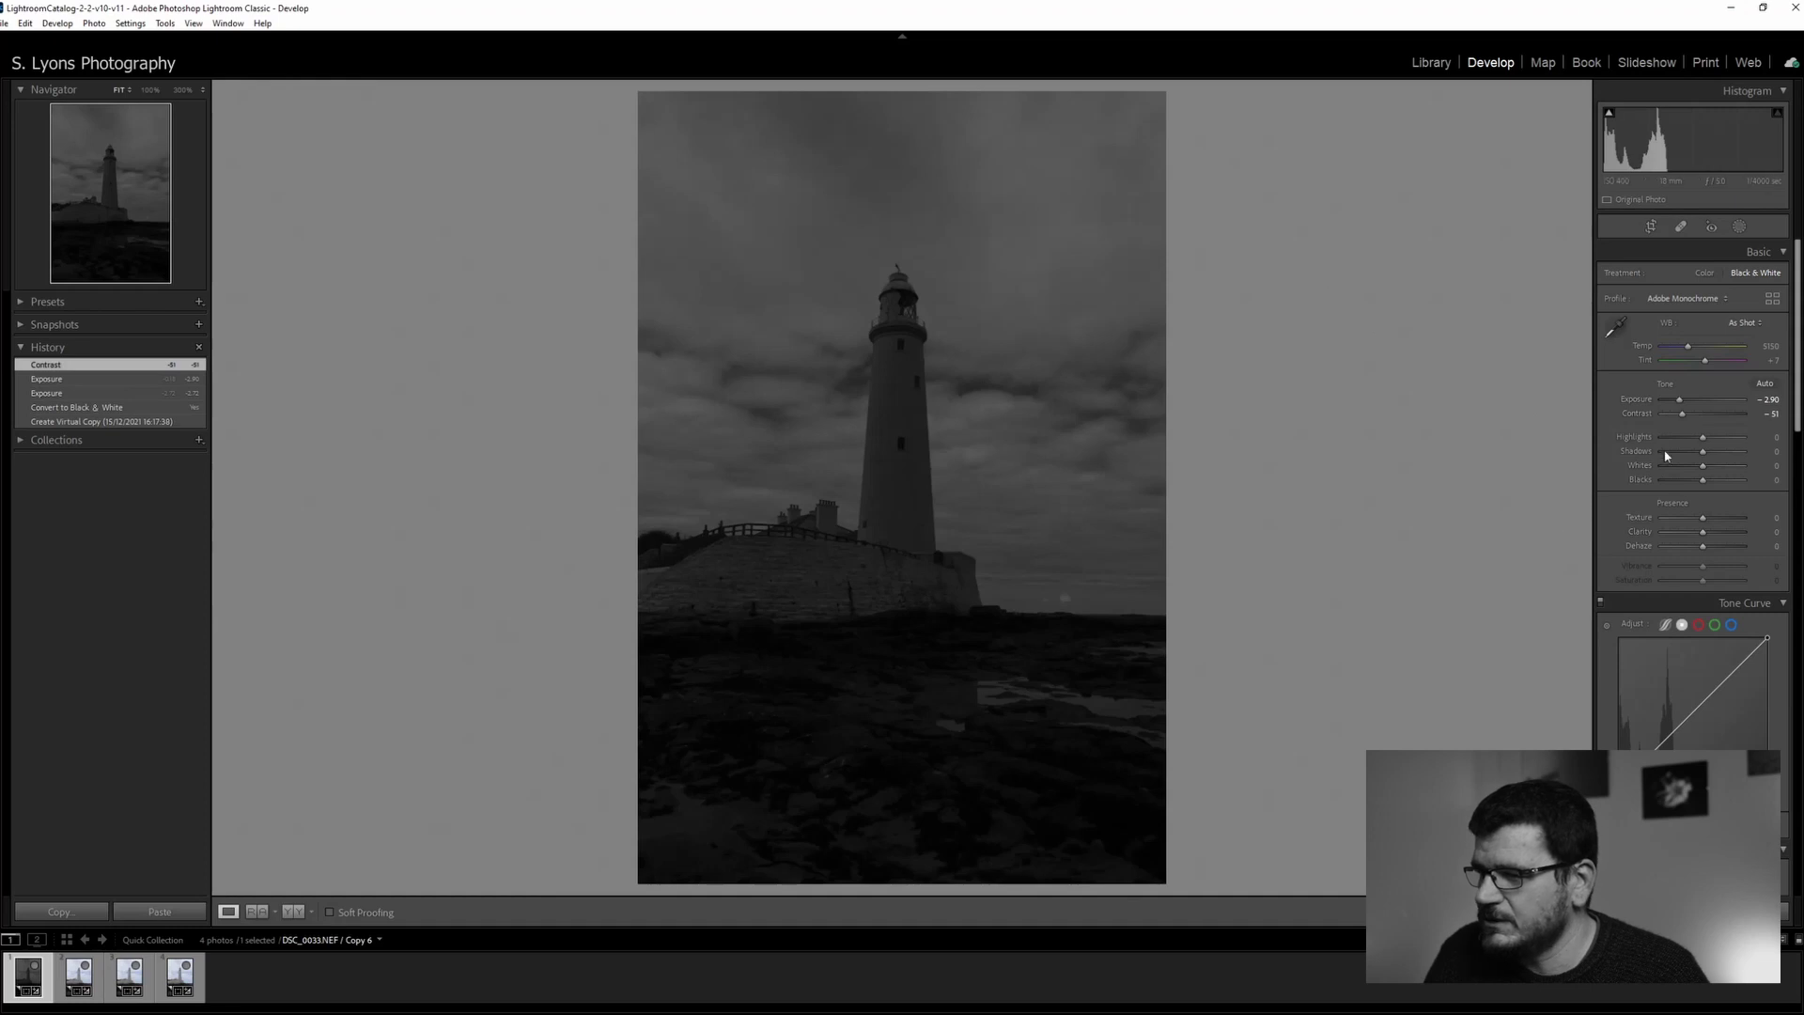
left_click_drag(1703, 441, 1706, 484)
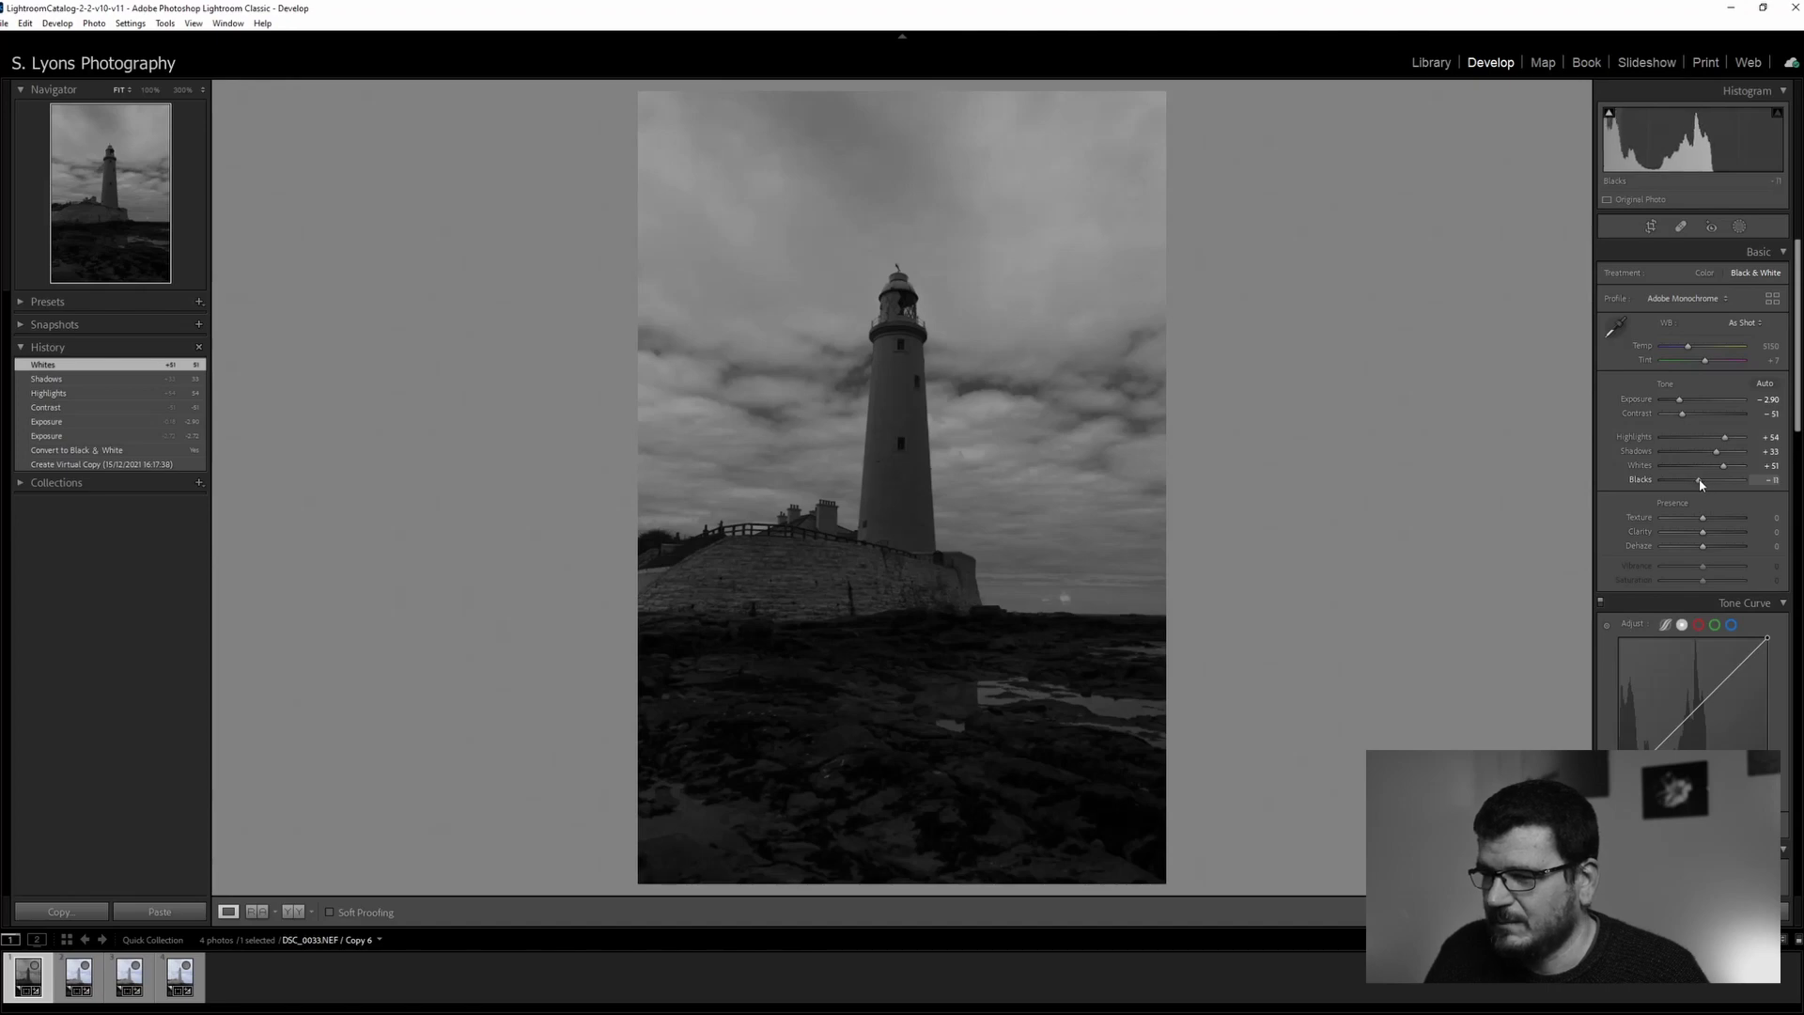
left_click_drag(1707, 485, 1707, 485)
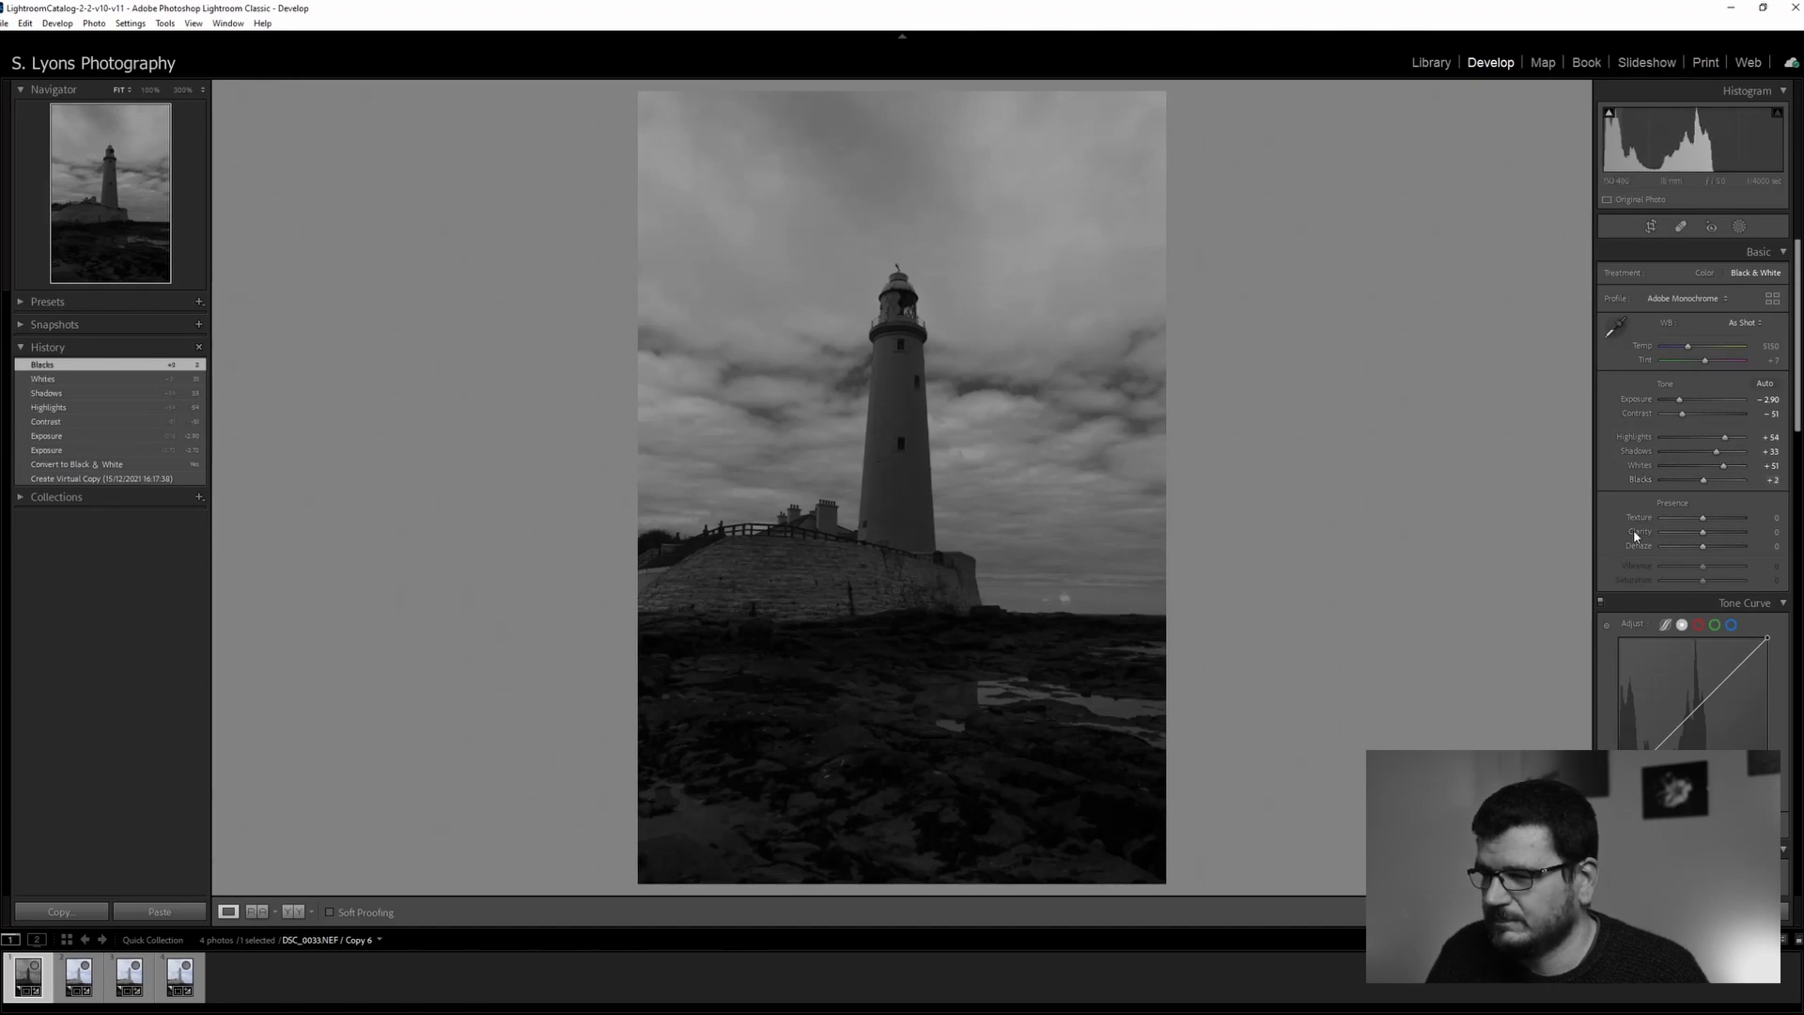
left_click_drag(1706, 523, 1710, 524)
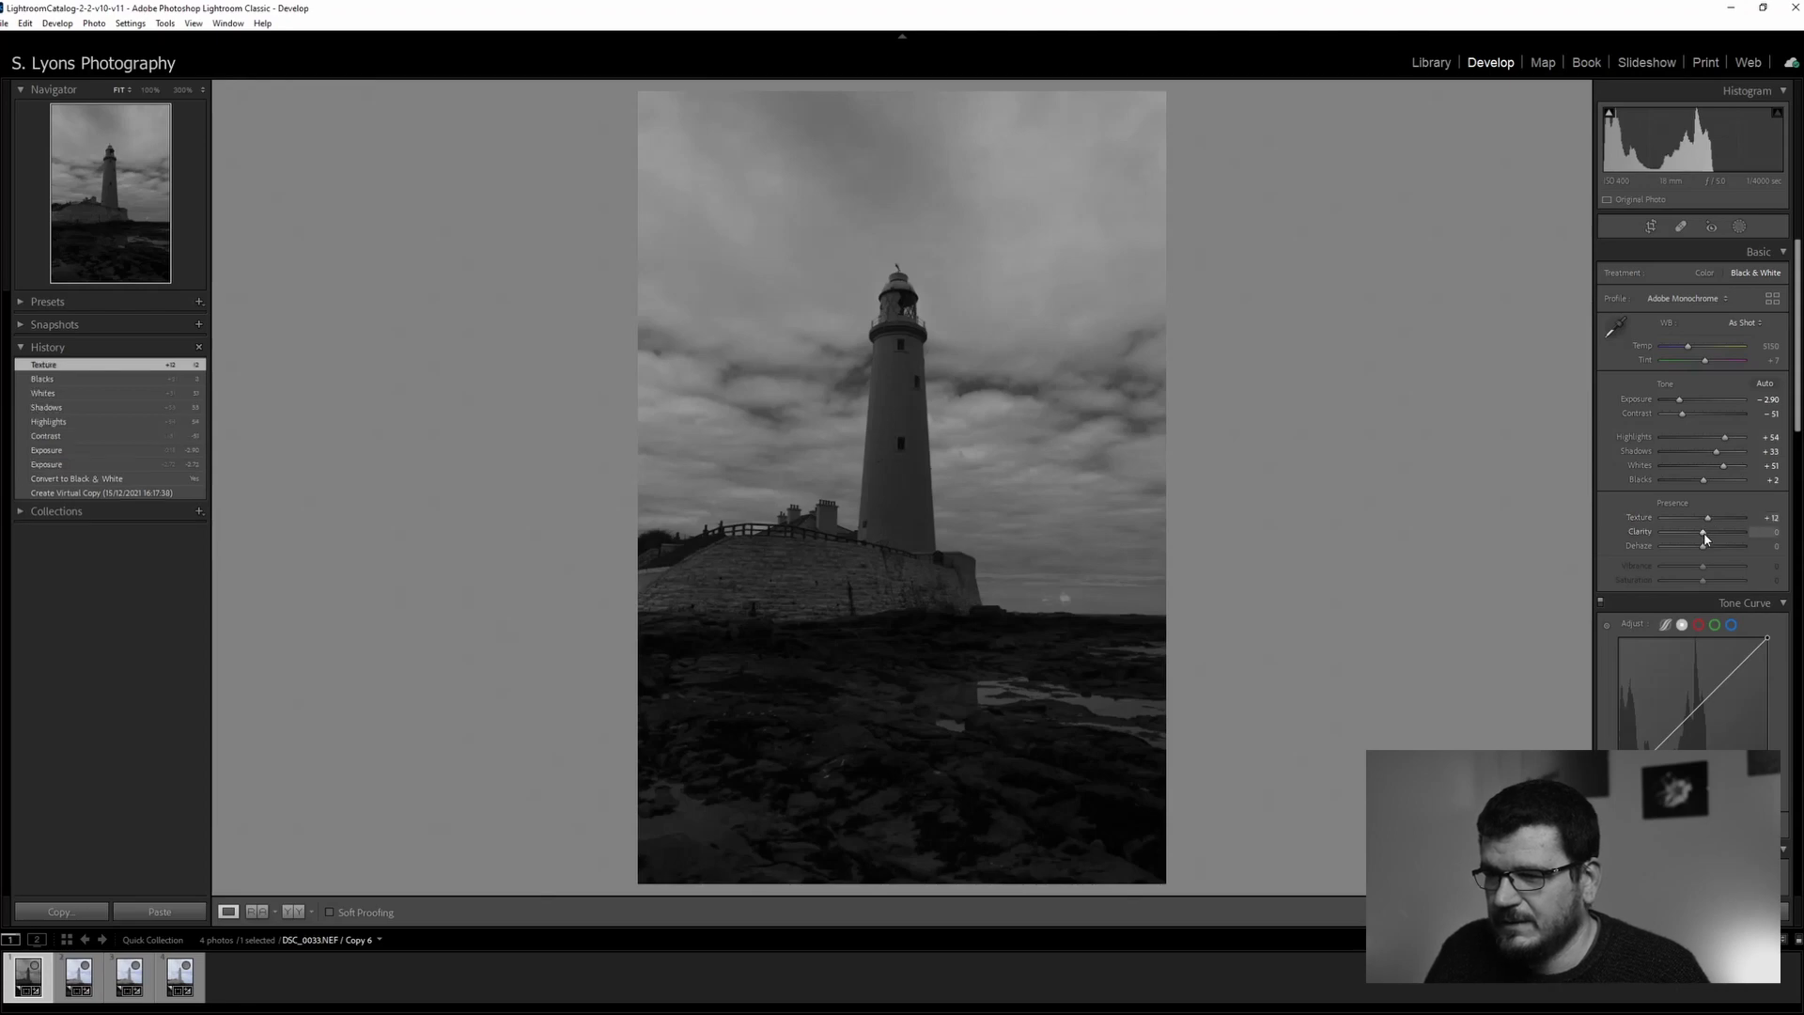
left_click_drag(1708, 536, 1699, 552)
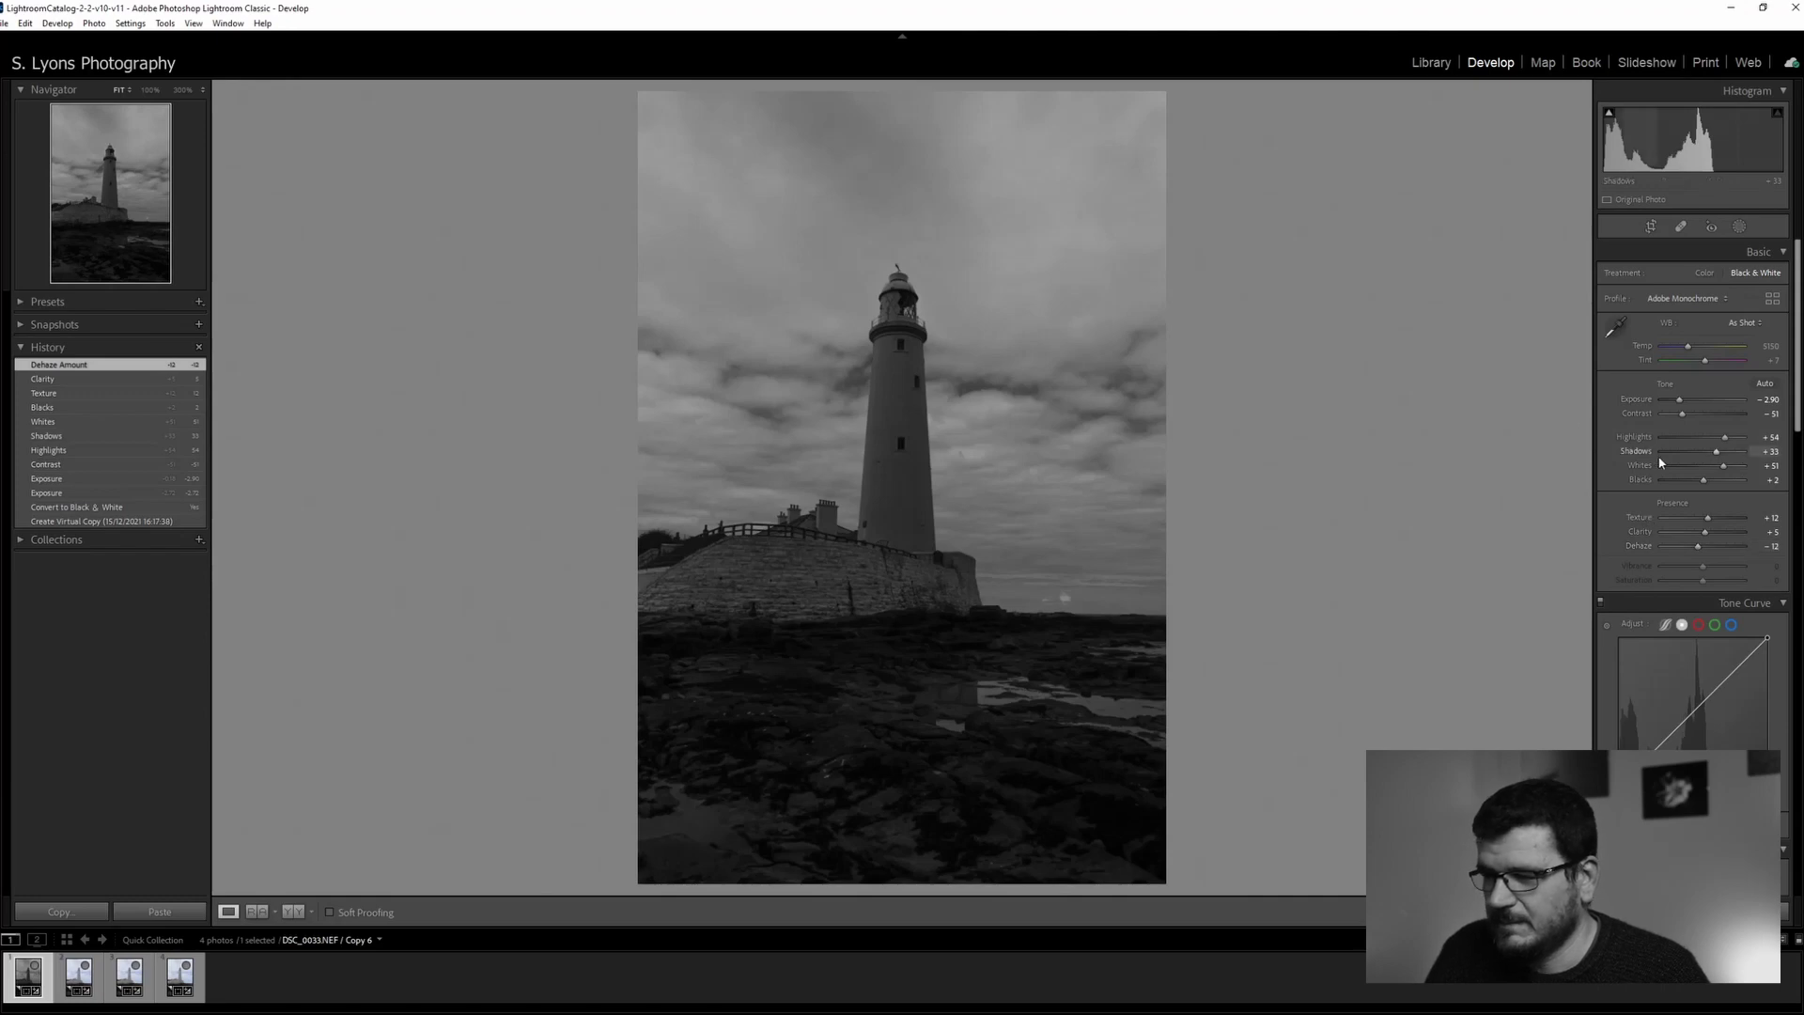
Examine the lighthouse tower, stone wall, sky and foreground rocks at 100% magnification, and return to the full photo
left_click(888, 375)
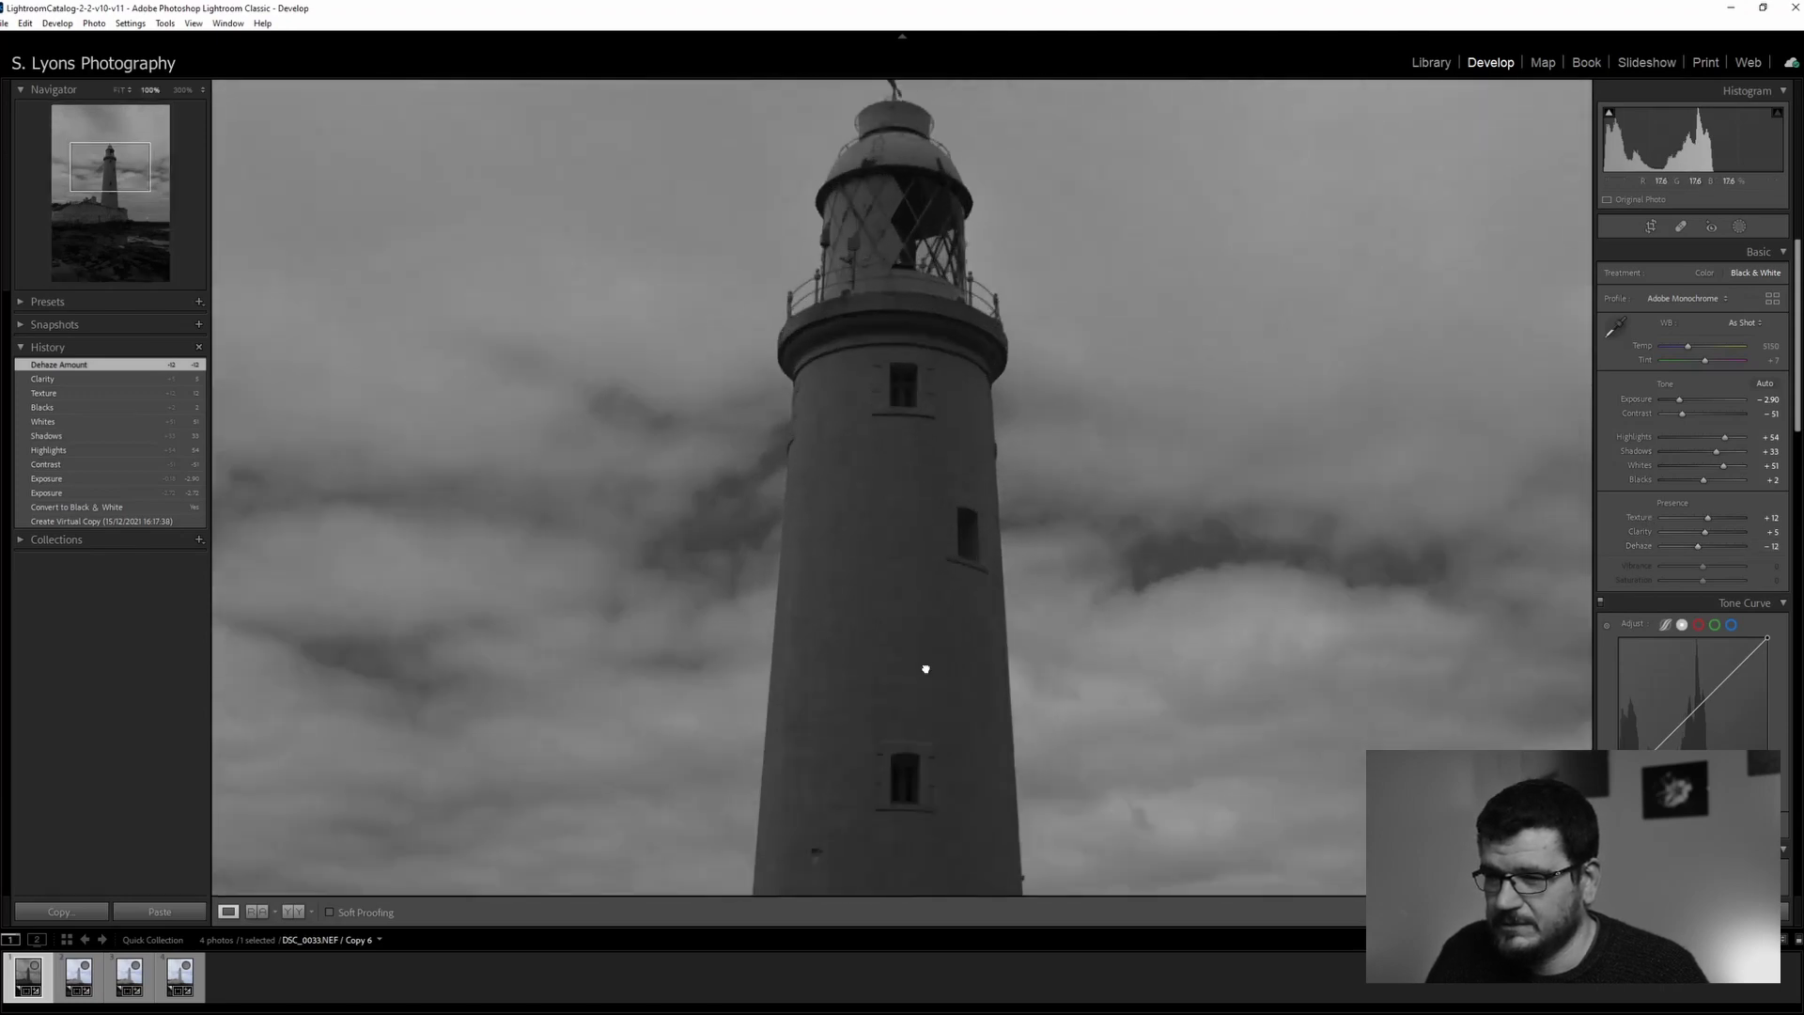
left_click_drag(922, 665, 781, 395)
left_click_drag(1080, 668, 894, 338)
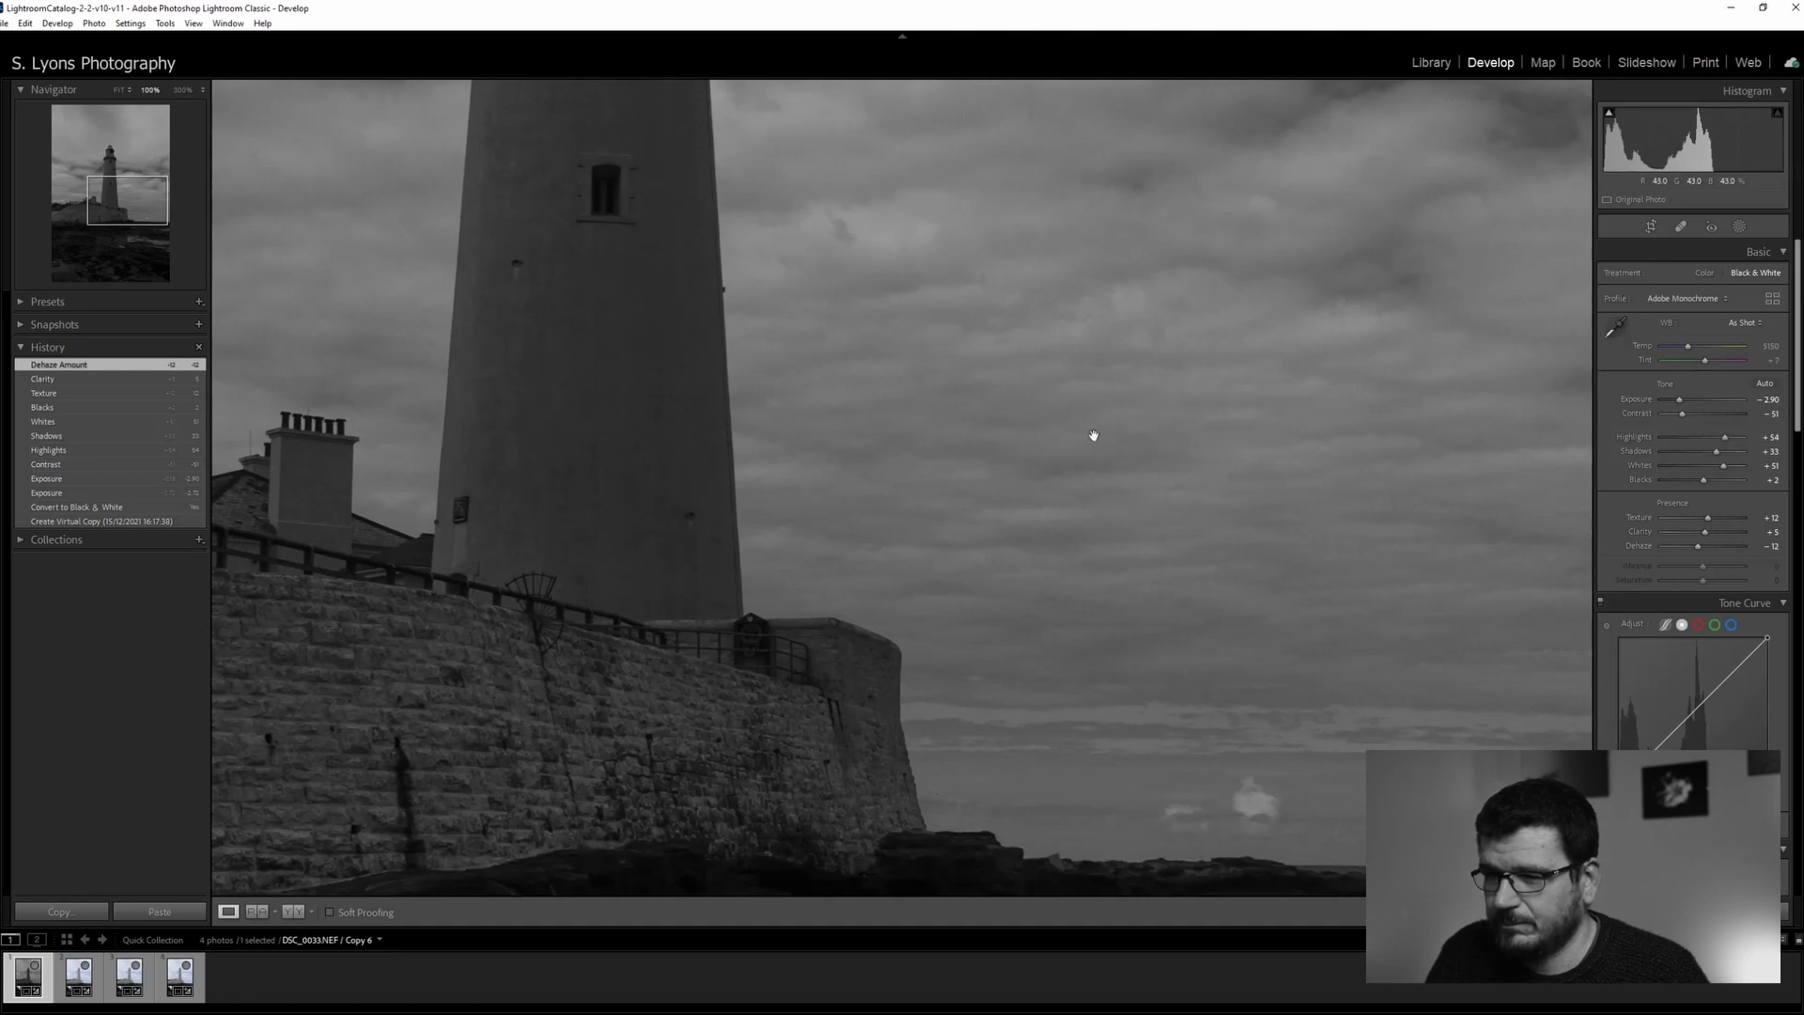
left_click_drag(591, 323, 859, 502)
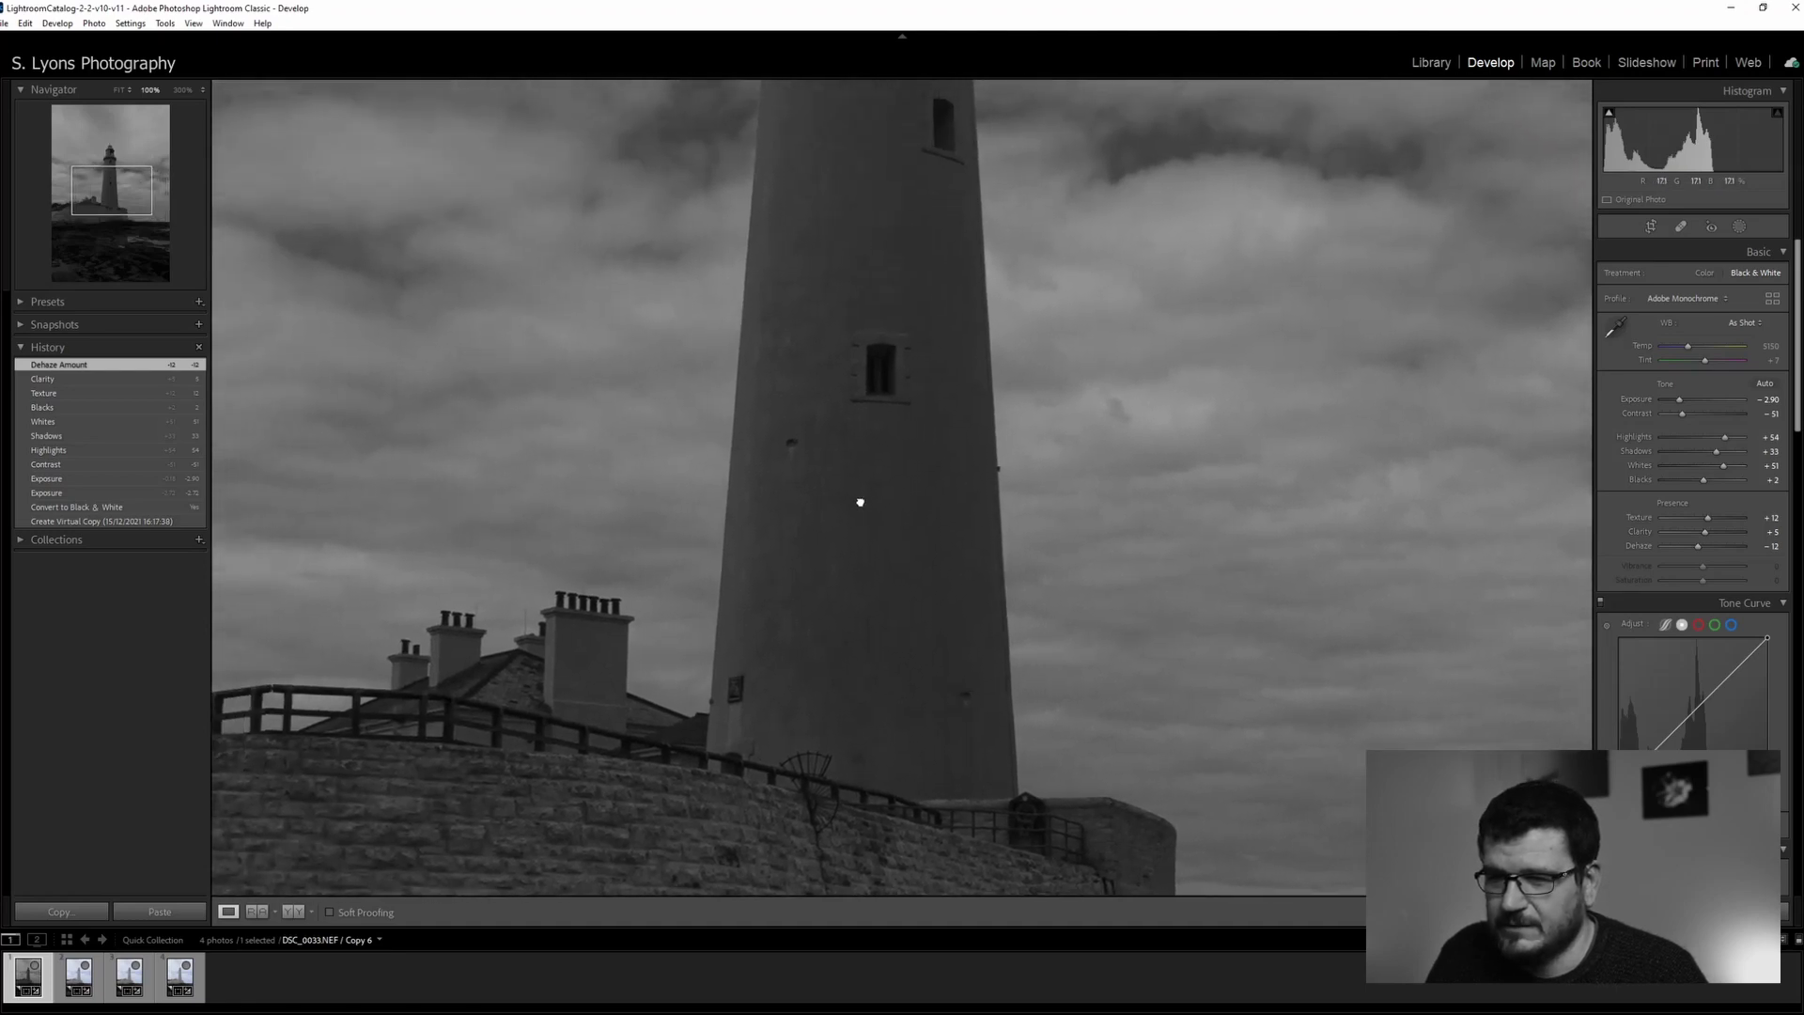
left_click_drag(925, 383, 967, 673)
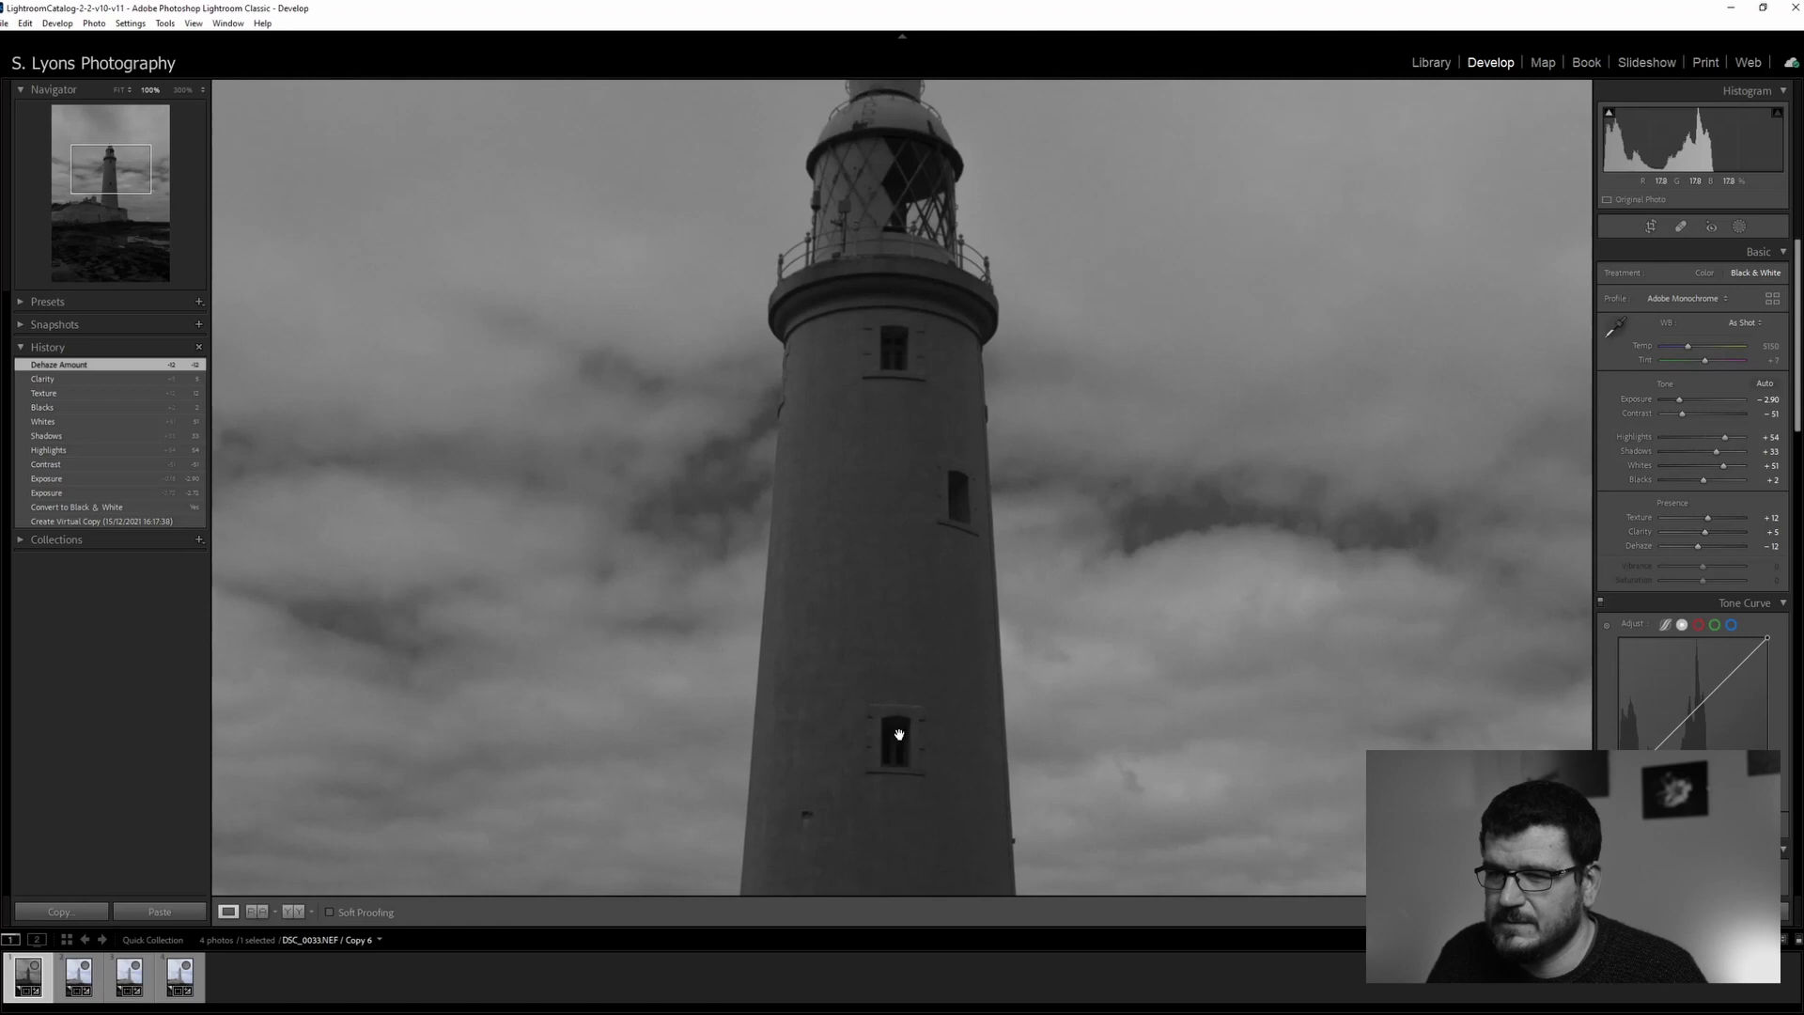
left_click_drag(975, 580, 673, 269)
left_click_drag(657, 479, 1322, 297)
left_click_drag(737, 617, 930, 373)
left_click_drag(1196, 294, 886, 764)
left_click_drag(1119, 282, 919, 490)
left_click_drag(874, 874, 1043, 278)
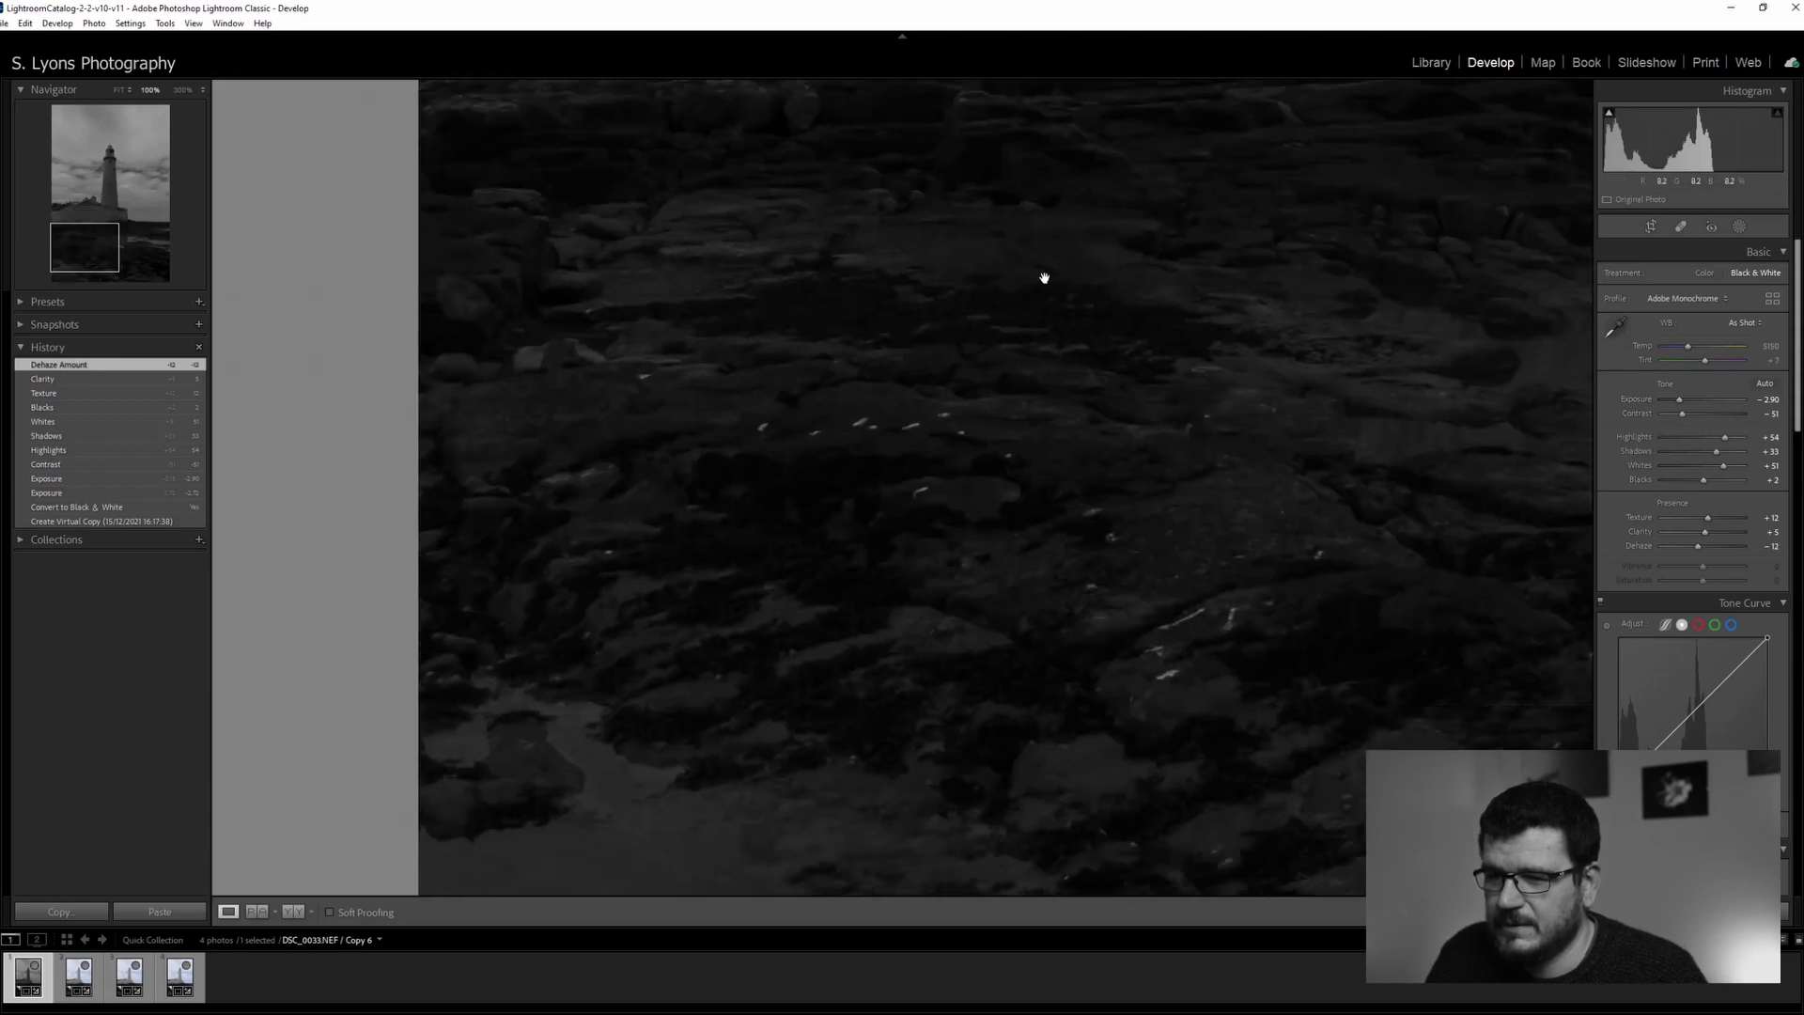
left_click_drag(874, 697, 750, 787)
left_click(750, 788)
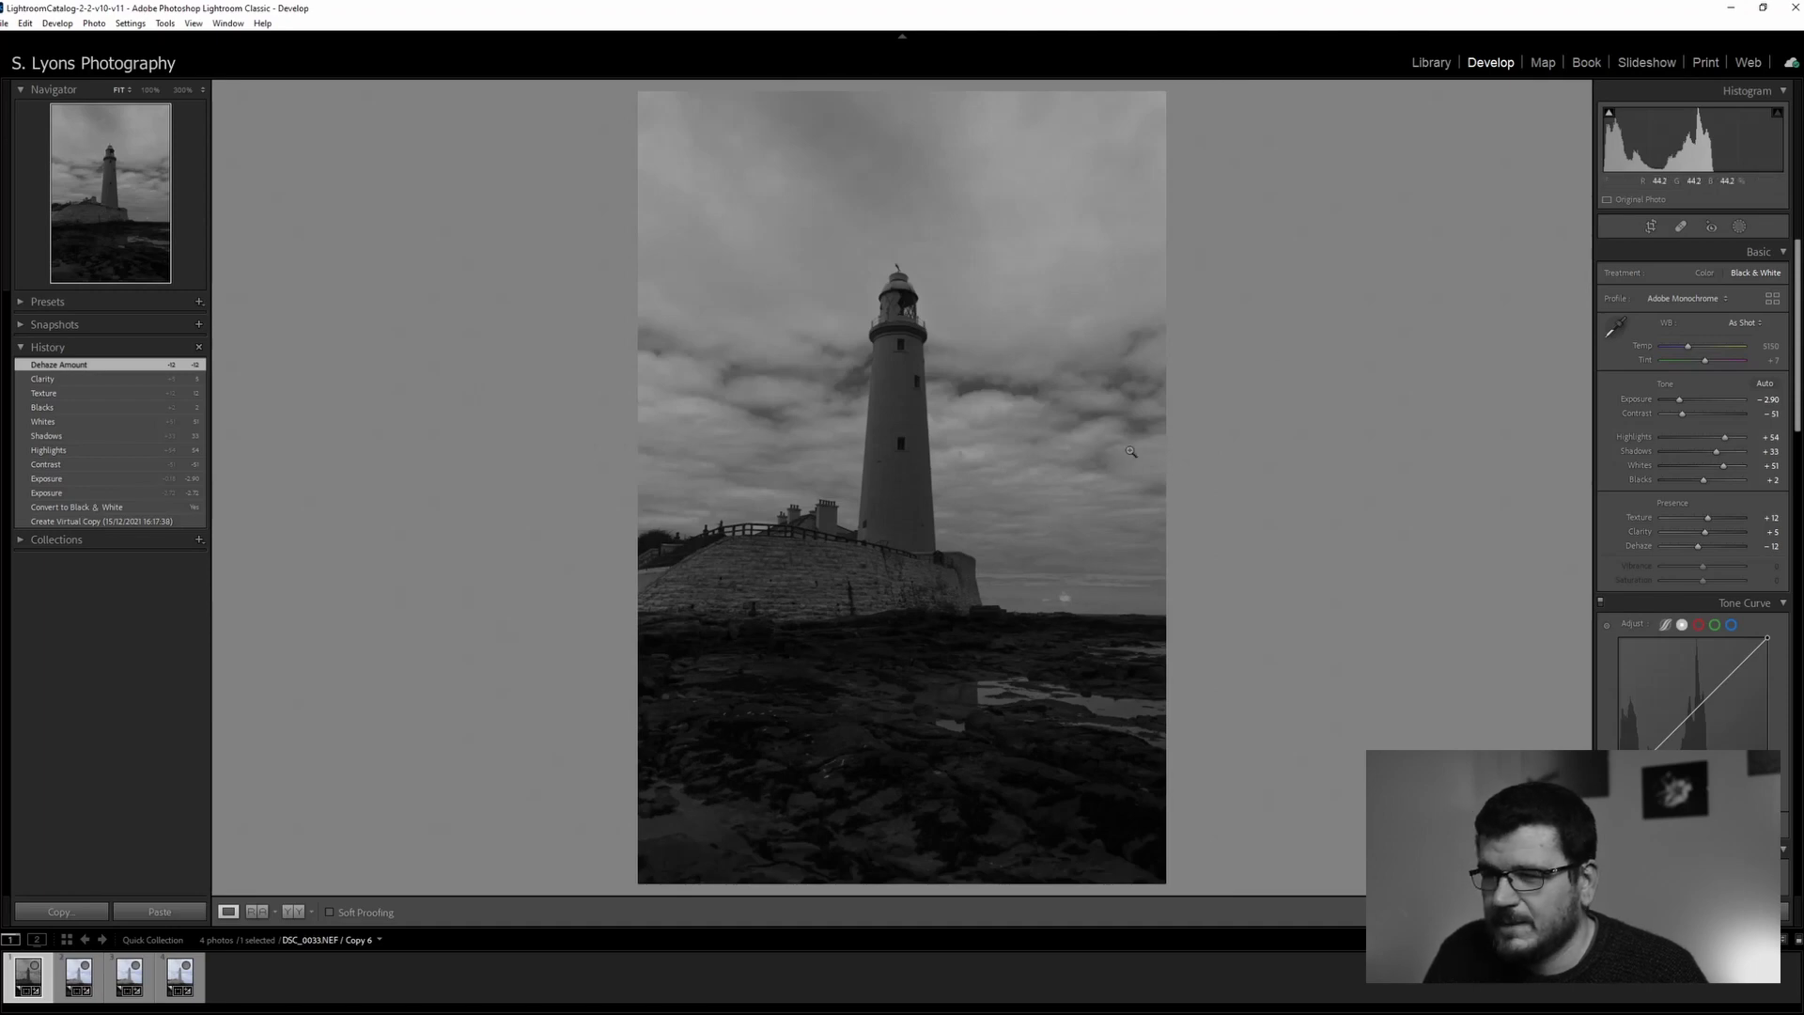
Fade the point curve by raising its black point and lowering its white point, and form an S-curve with a shadow point at 62/69 and a raised highlight point
left_click_drag(1619, 787, 1619, 757)
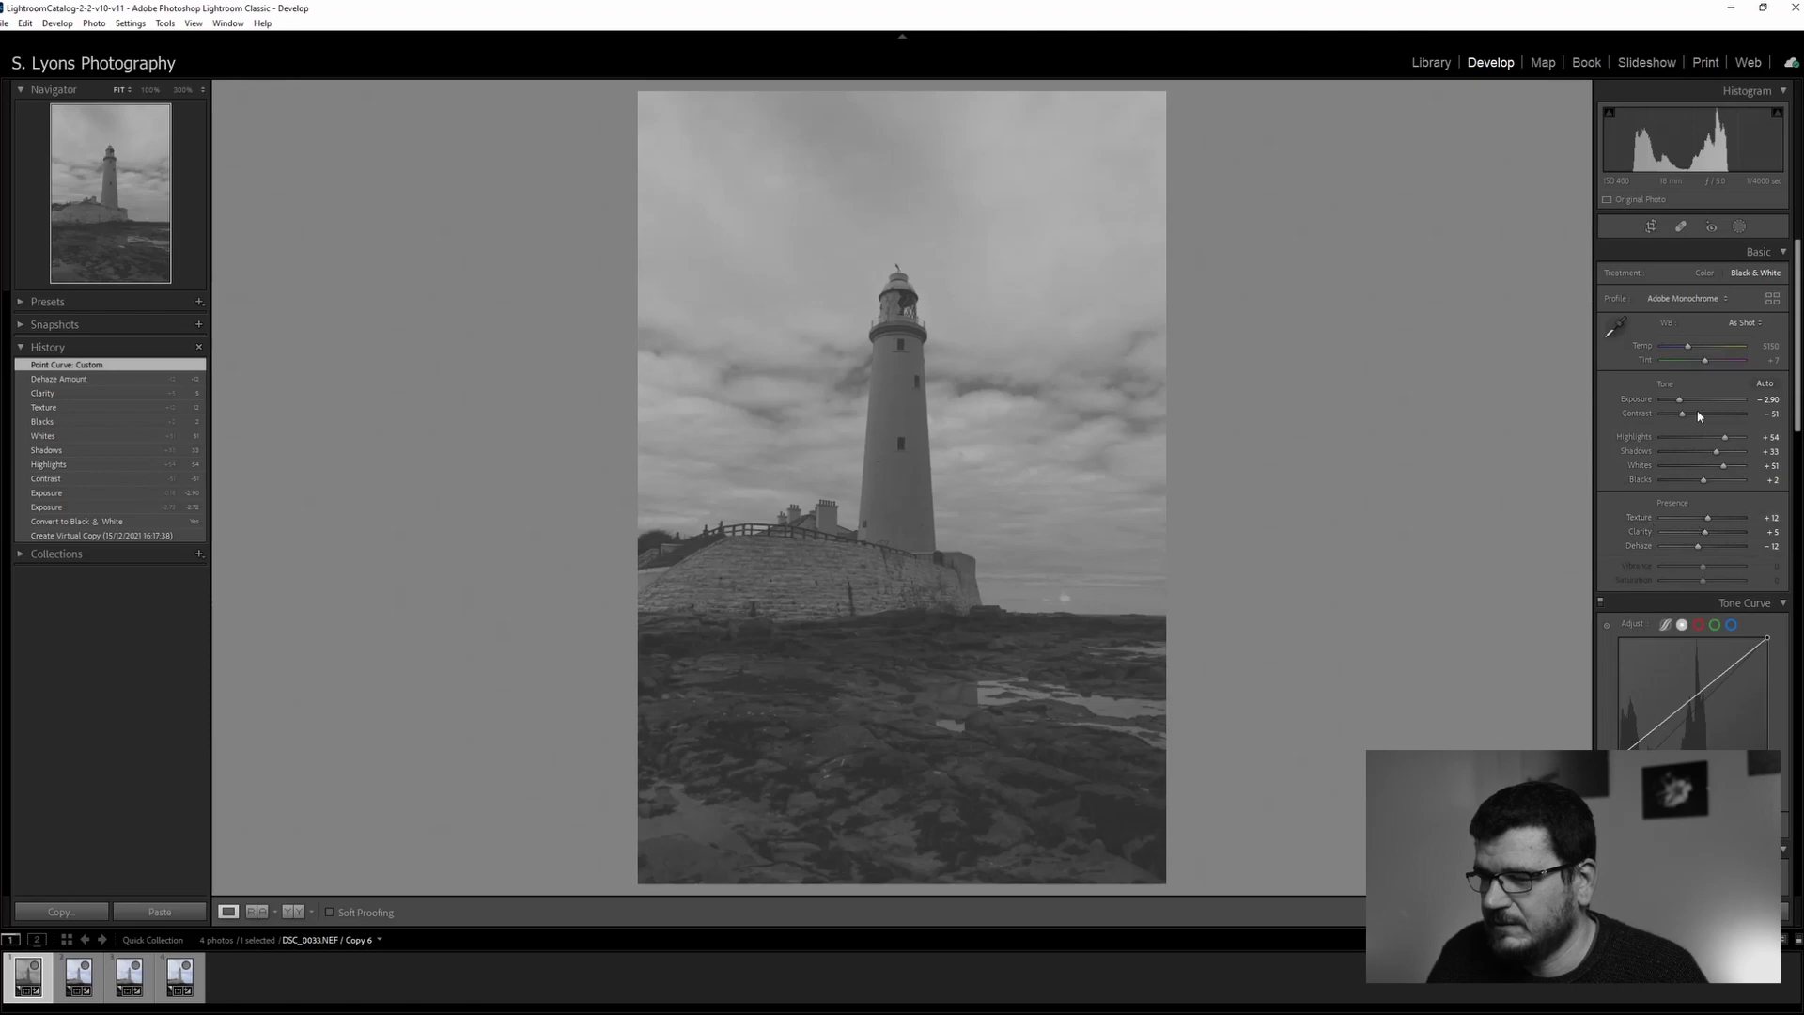
left_click_drag(1768, 638, 1789, 678)
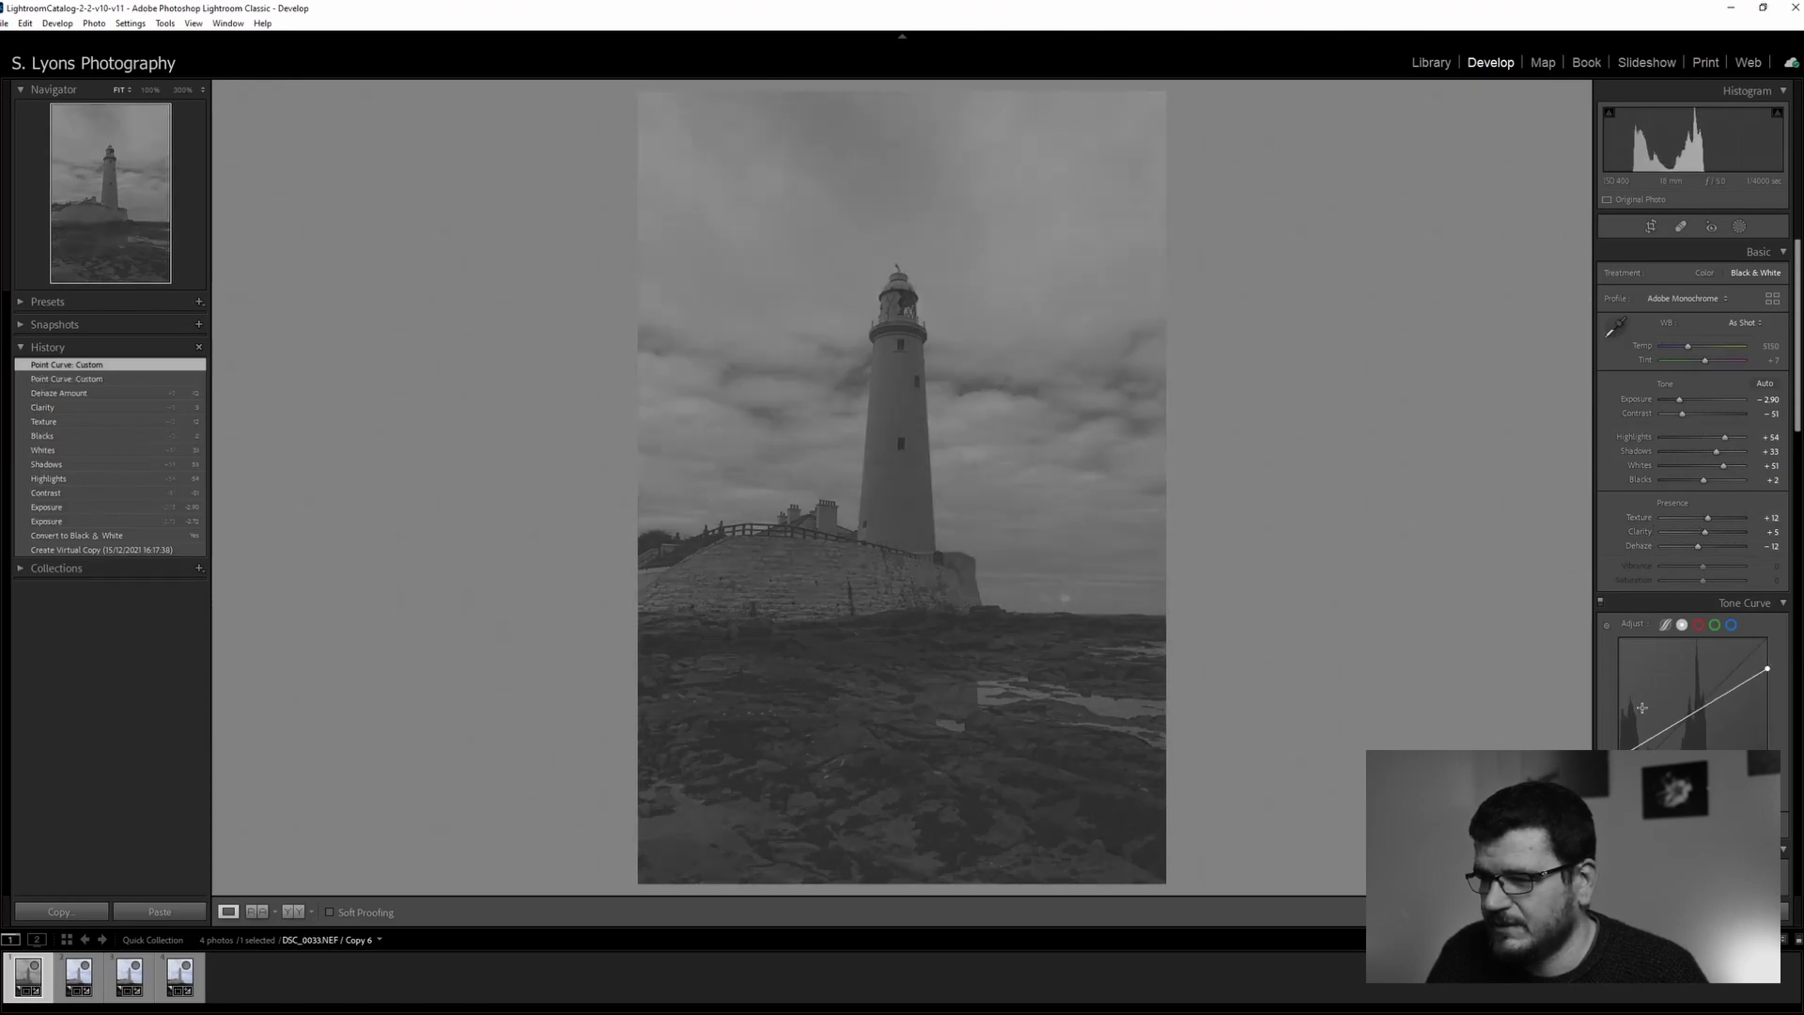
mouse_move(1640, 742)
left_mouse_down()
mouse_move(1691, 725)
mouse_move(1647, 747)
left_mouse_up()
left_click_drag(1727, 703, 1729, 685)
left_click_drag(1656, 746, 1654, 746)
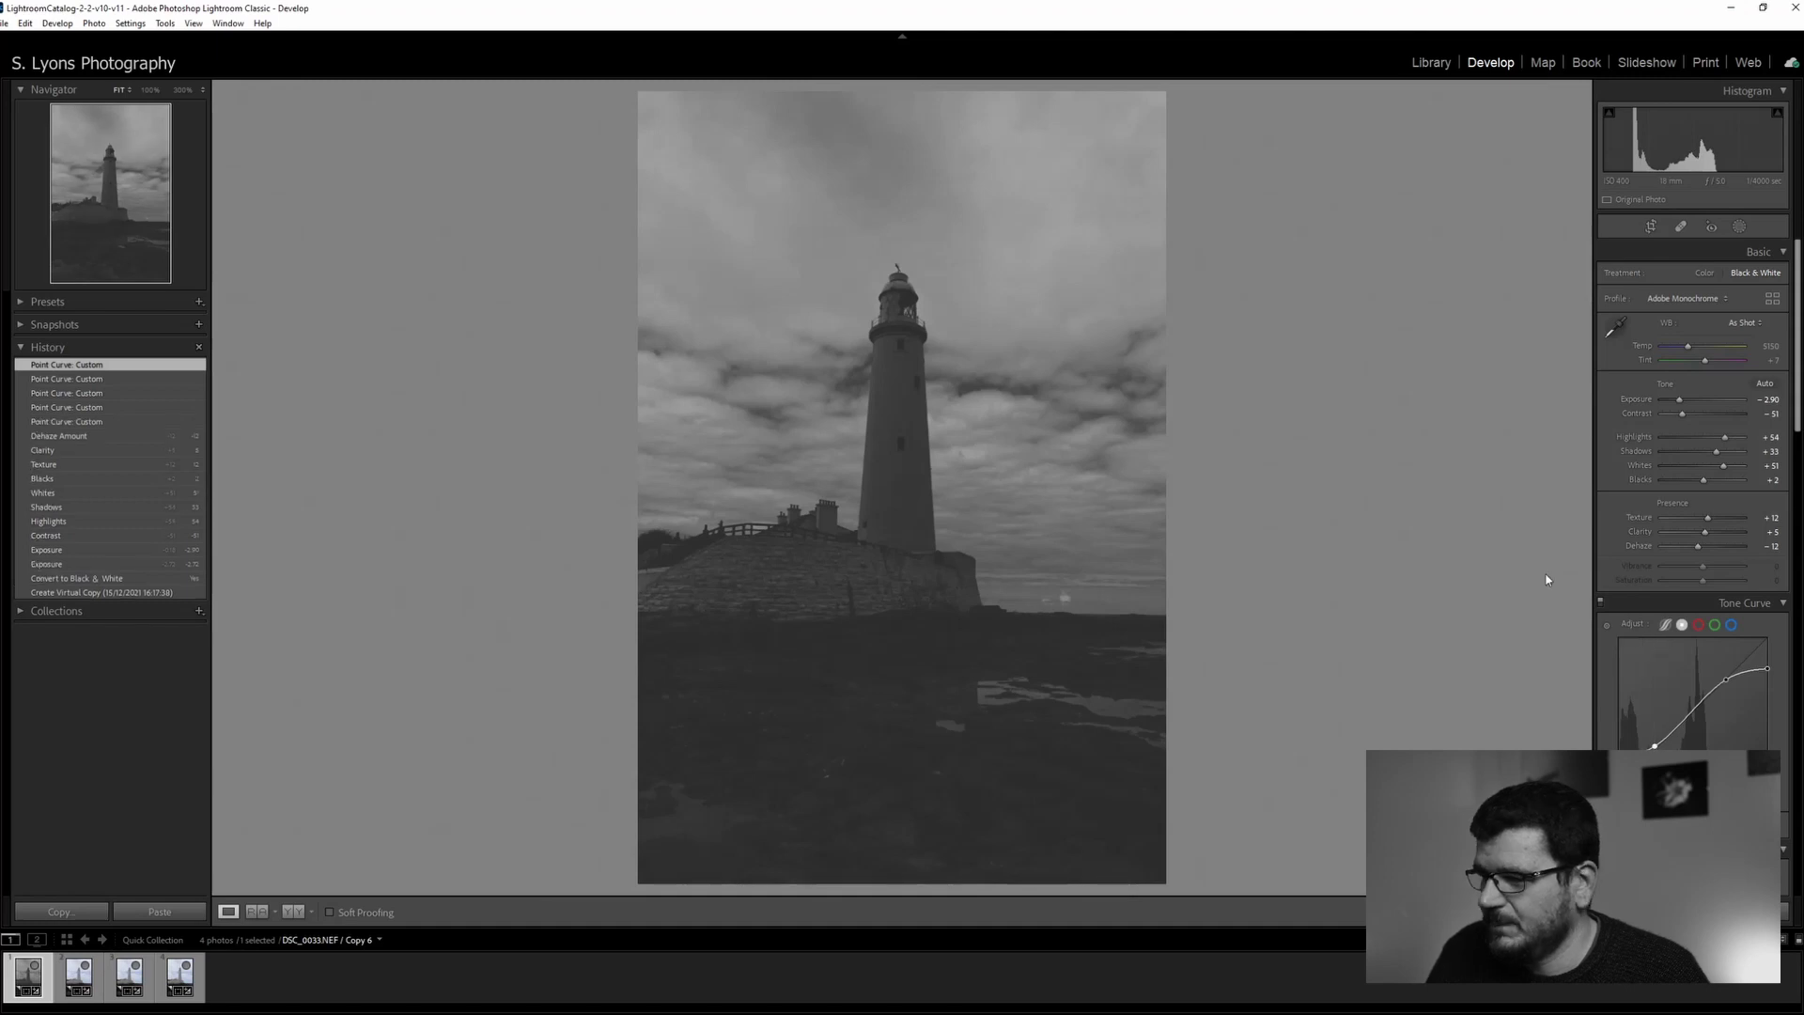
Tint the shadows blue-violet with color grading at hue 245 and saturation 24
scroll(1688, 583, "down", 3)
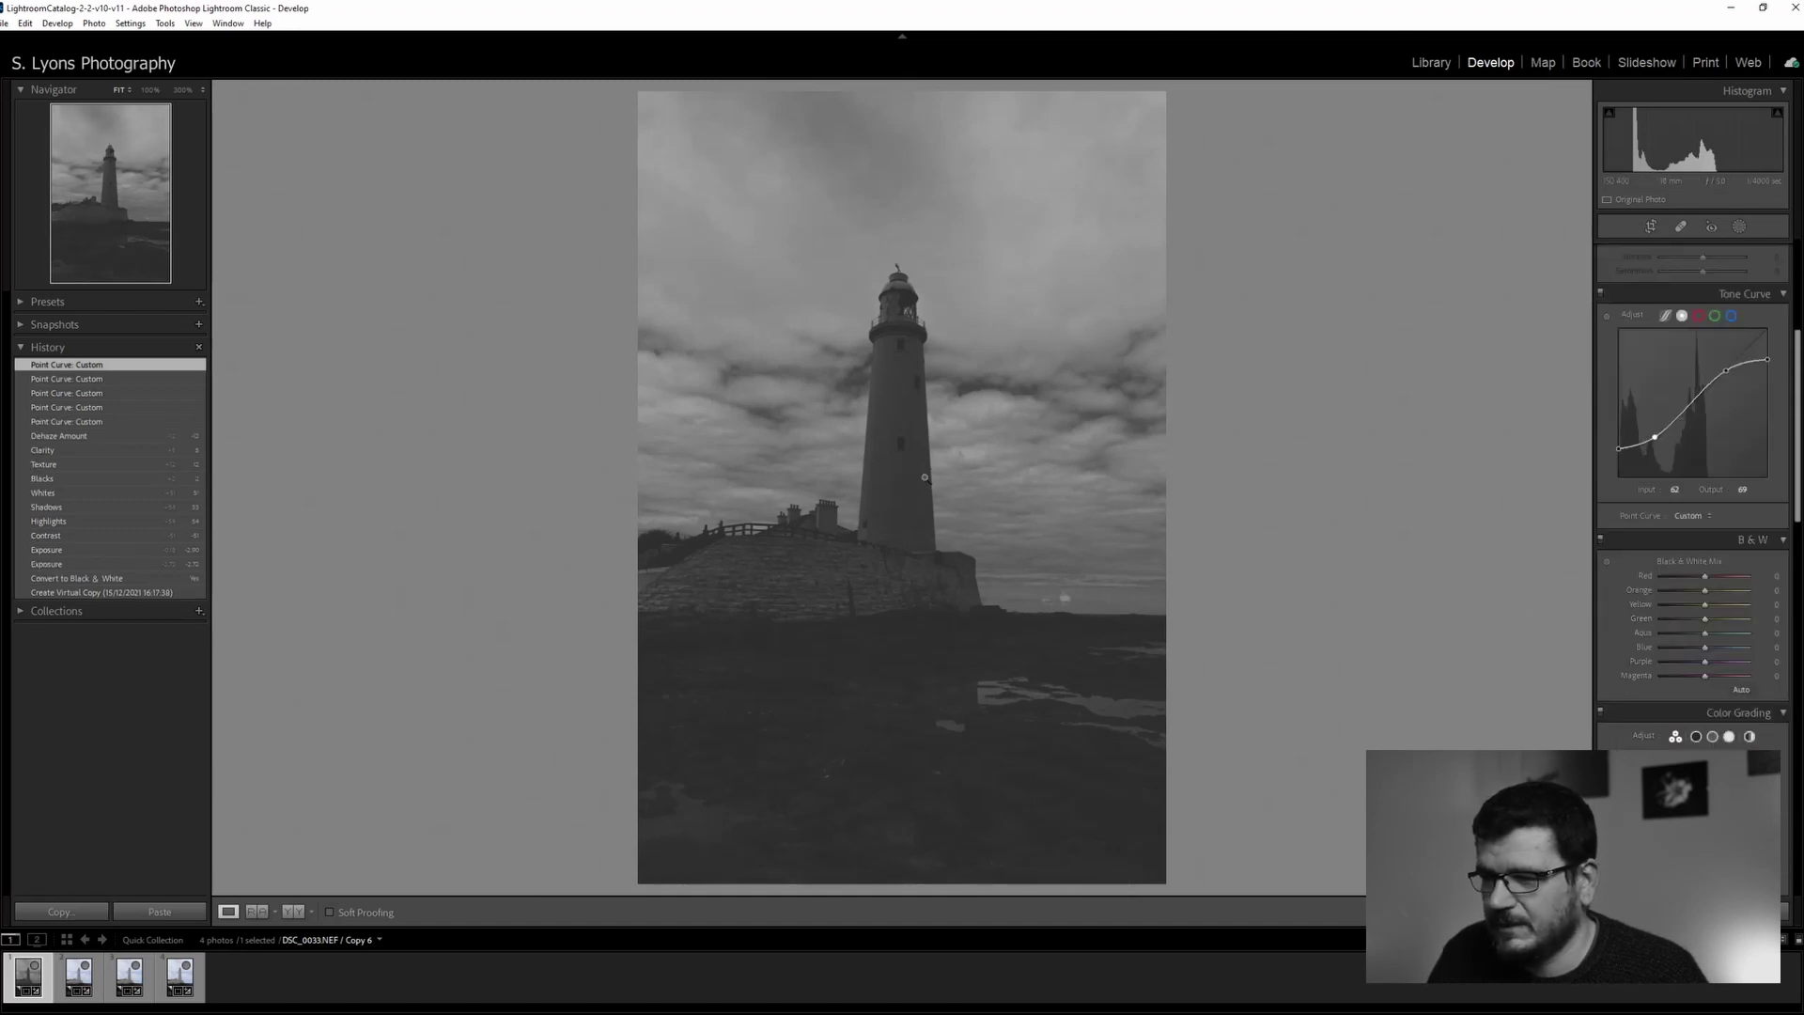
scroll(1627, 606, "down", 3)
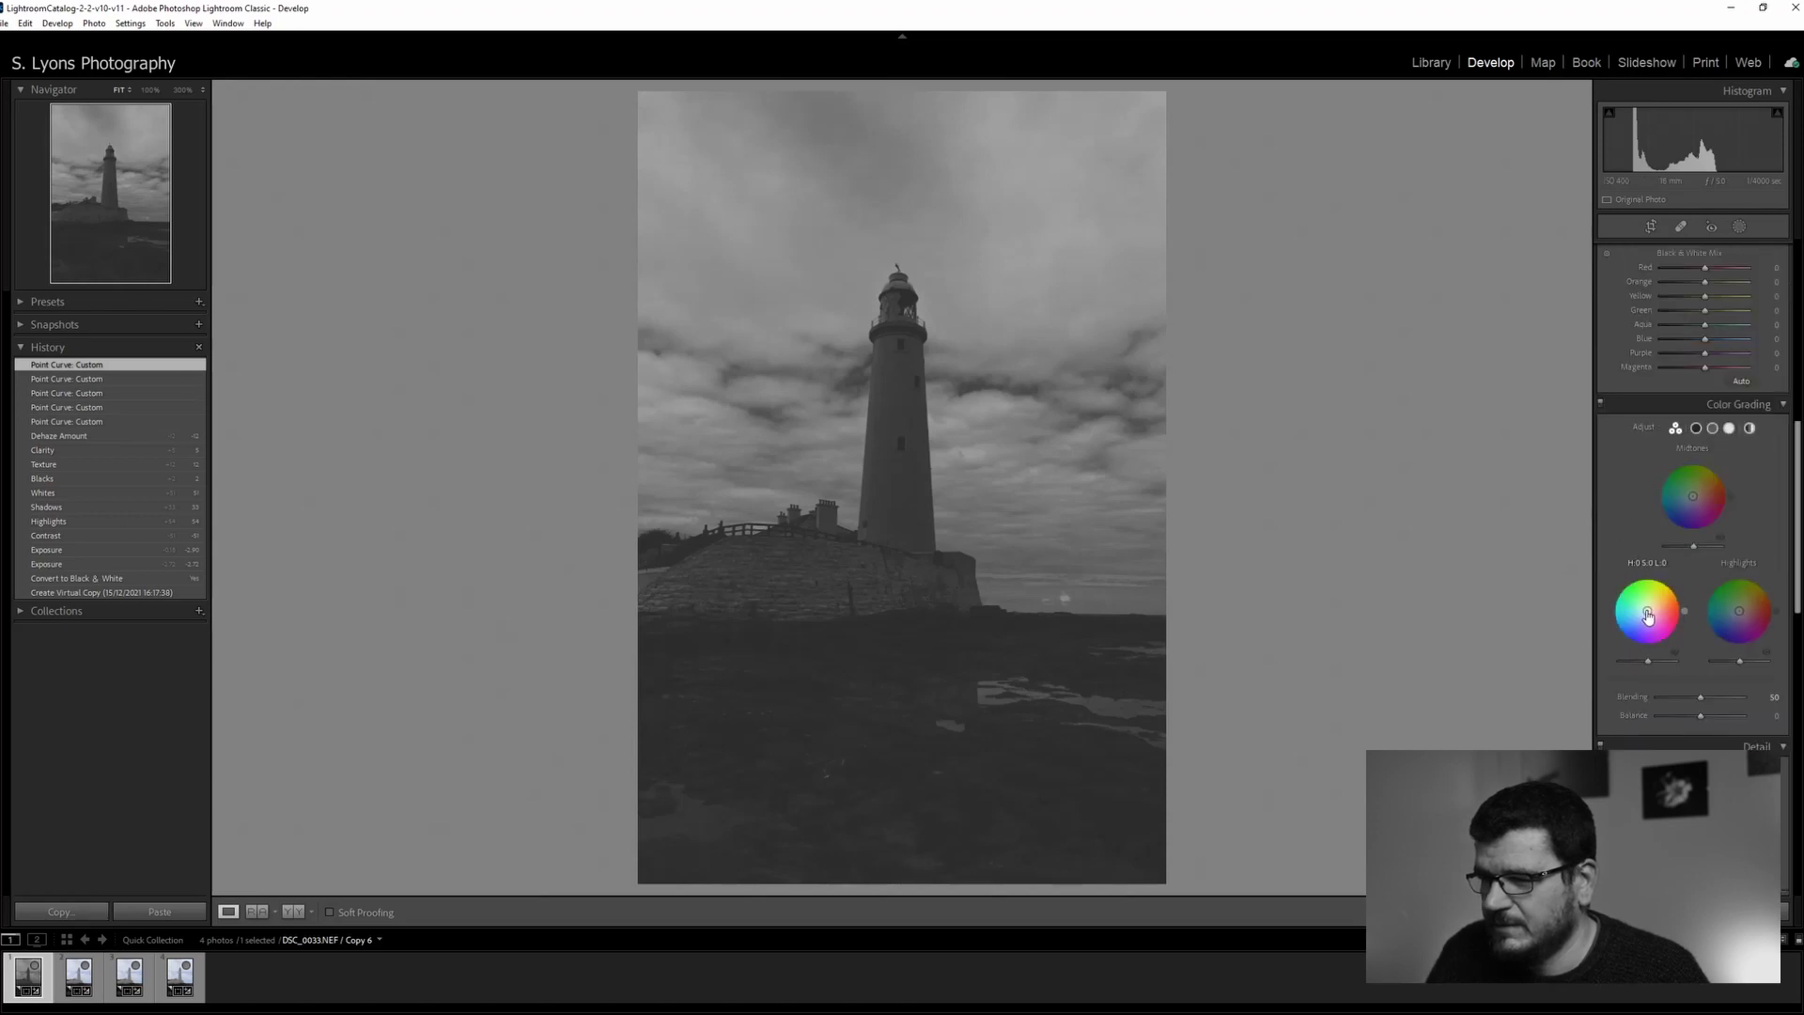
left_click_drag(1647, 611, 1632, 637)
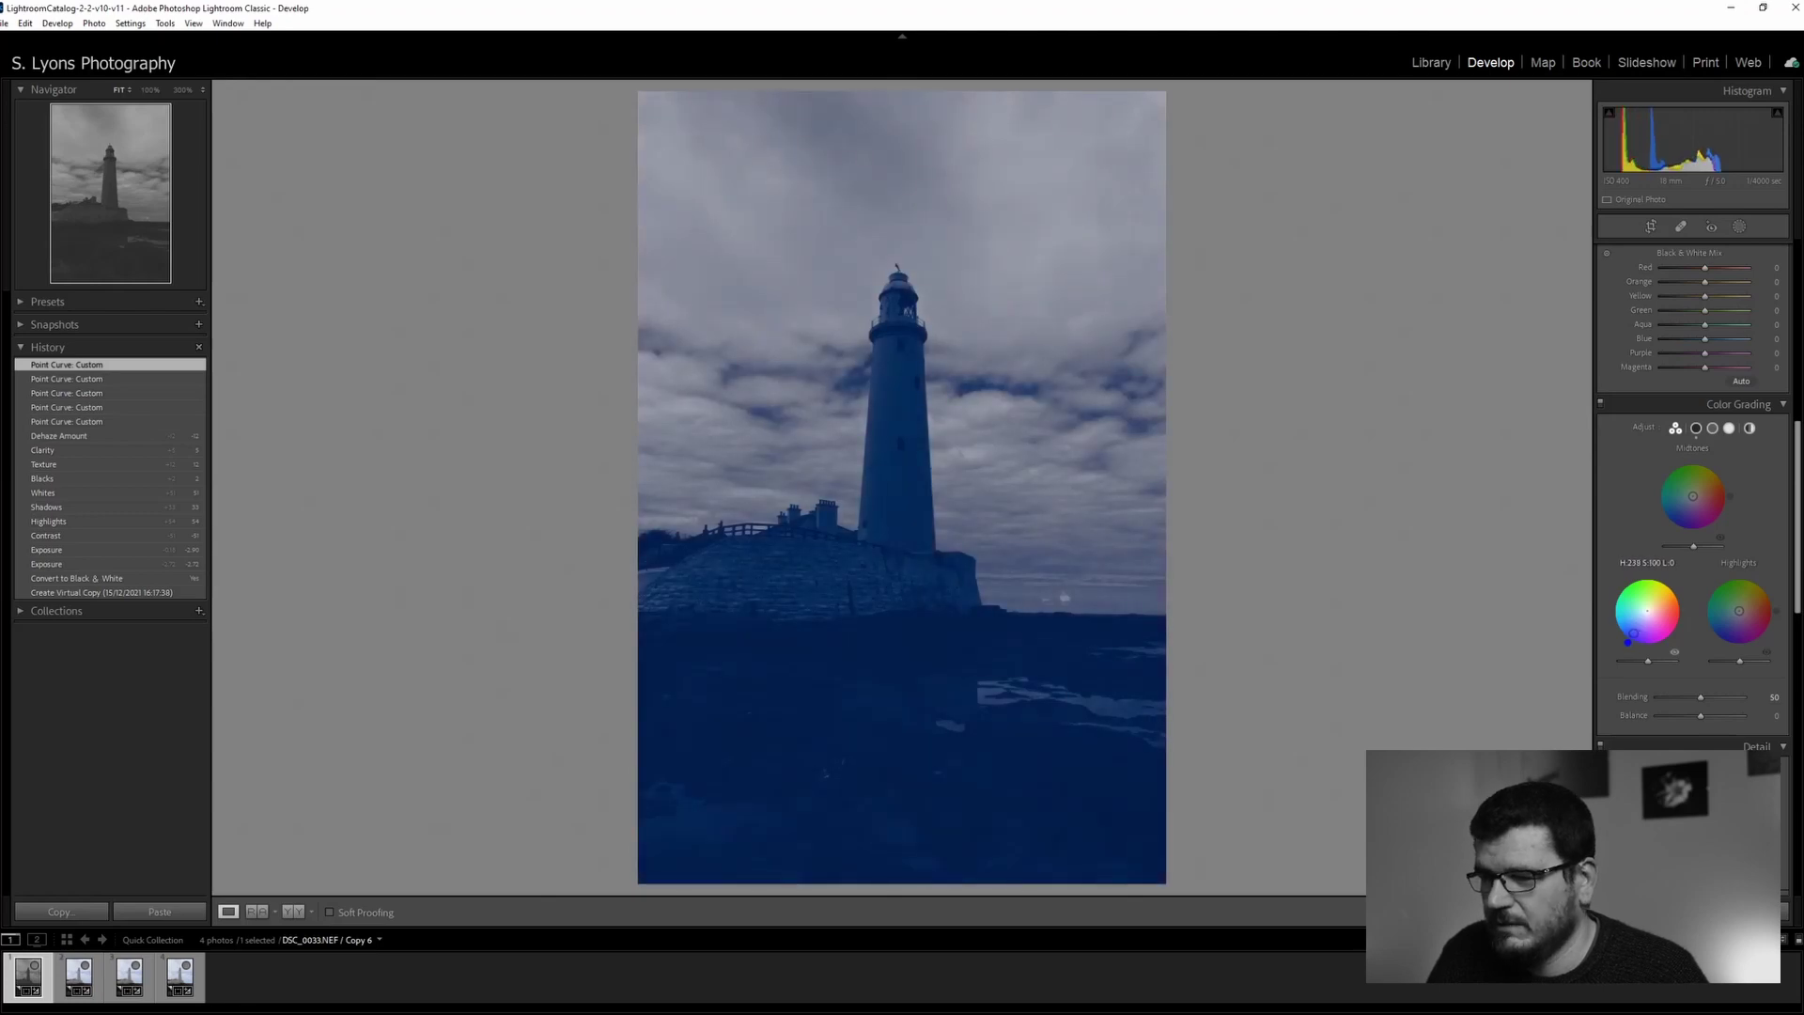
left_click_drag(1632, 637, 1644, 617)
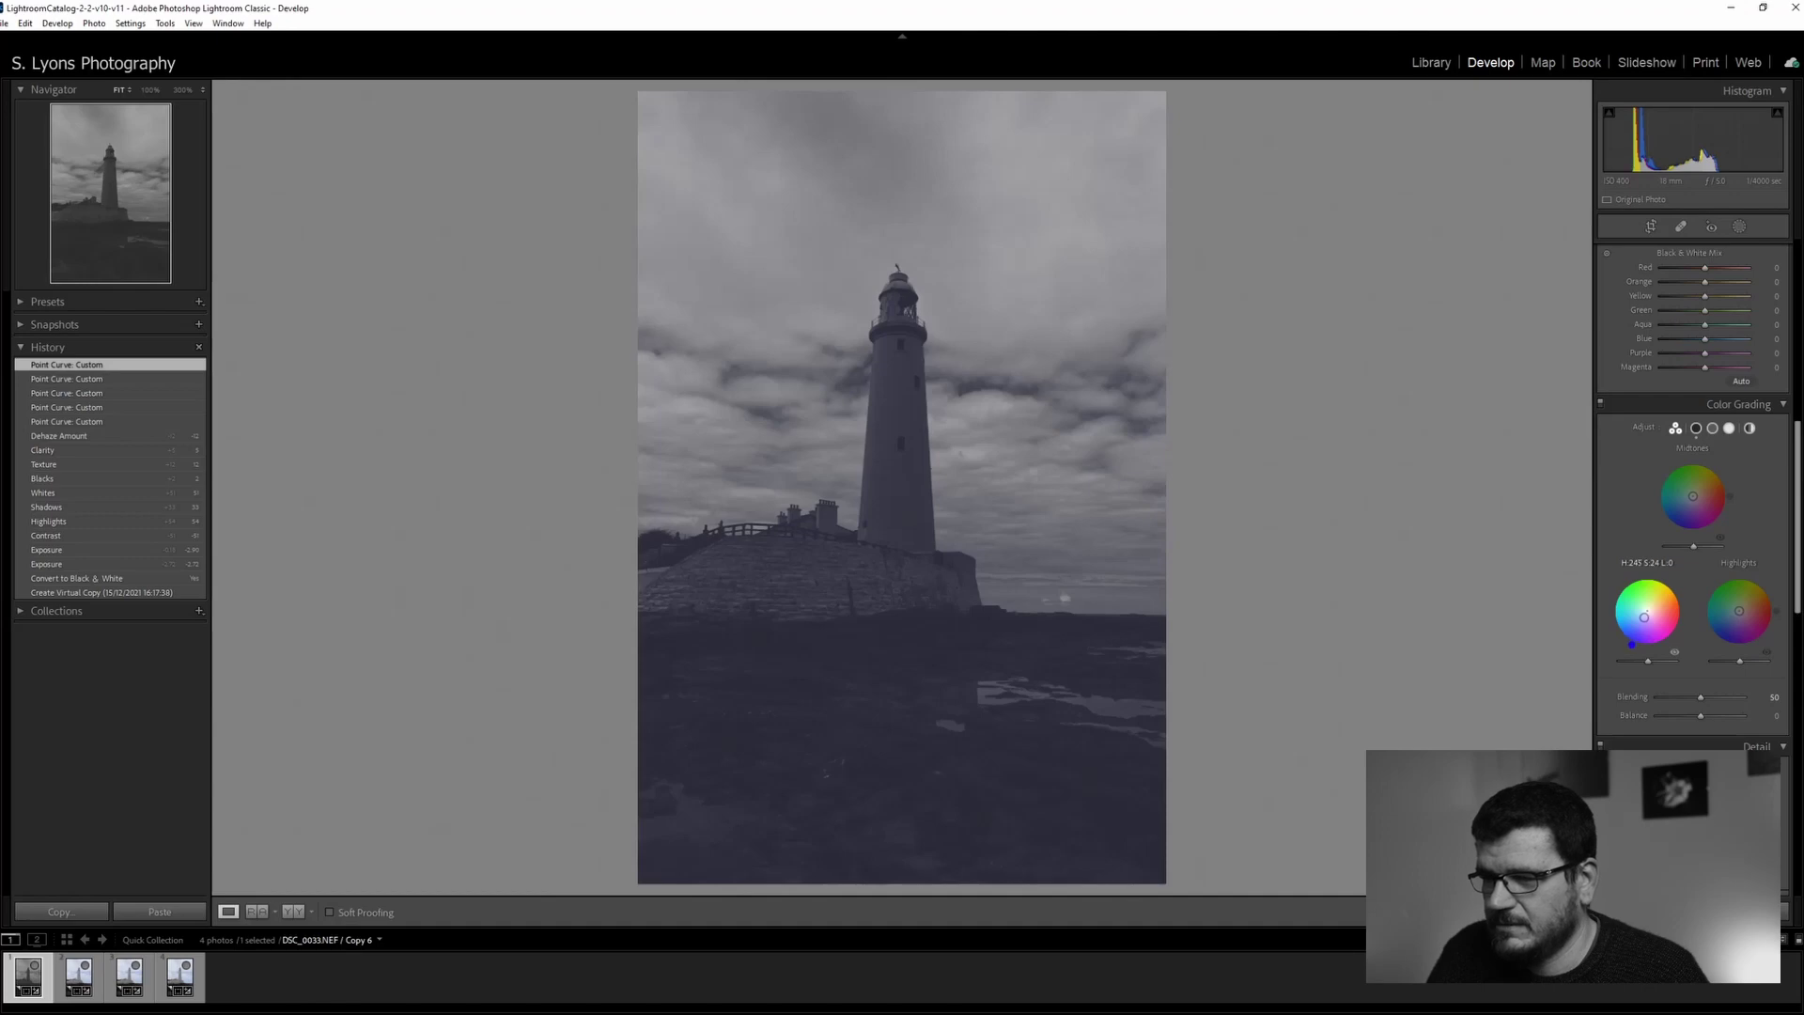
left_click_drag(1644, 618, 1644, 616)
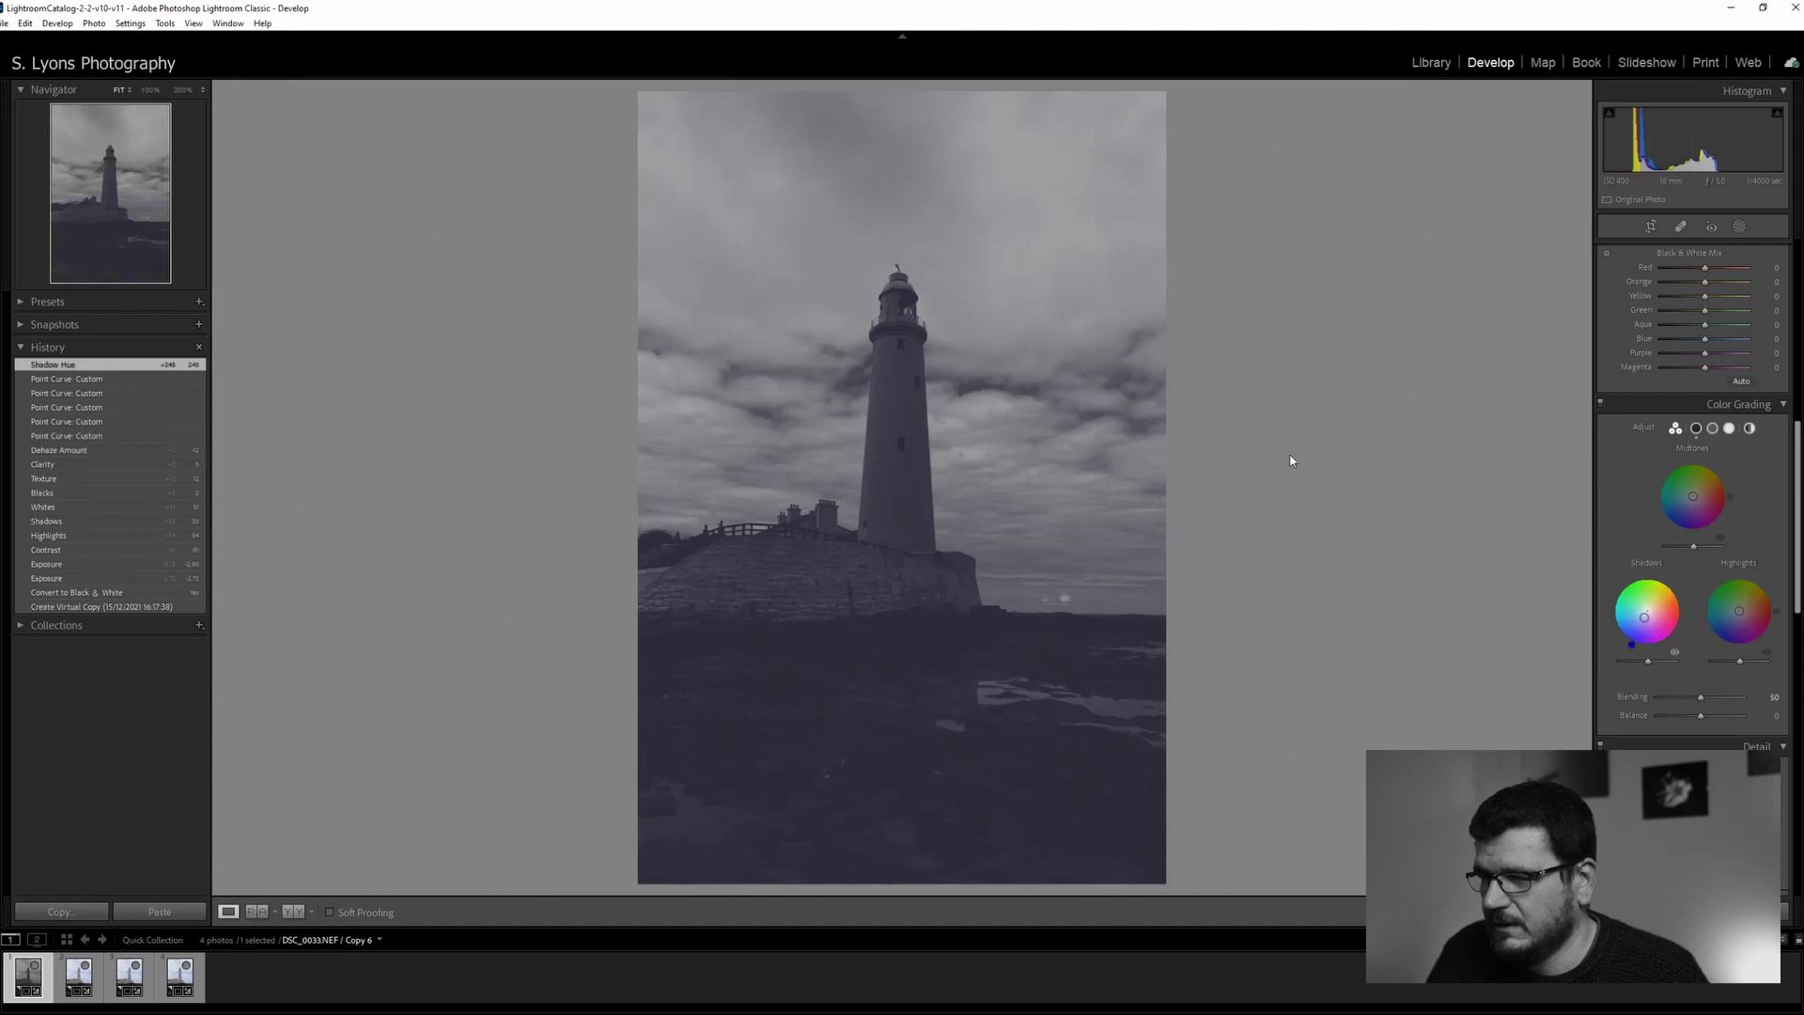
Reduce the shadow tint's saturation to 17, comparing the photo with color grading off and on before and after the change
left_click(1602, 404)
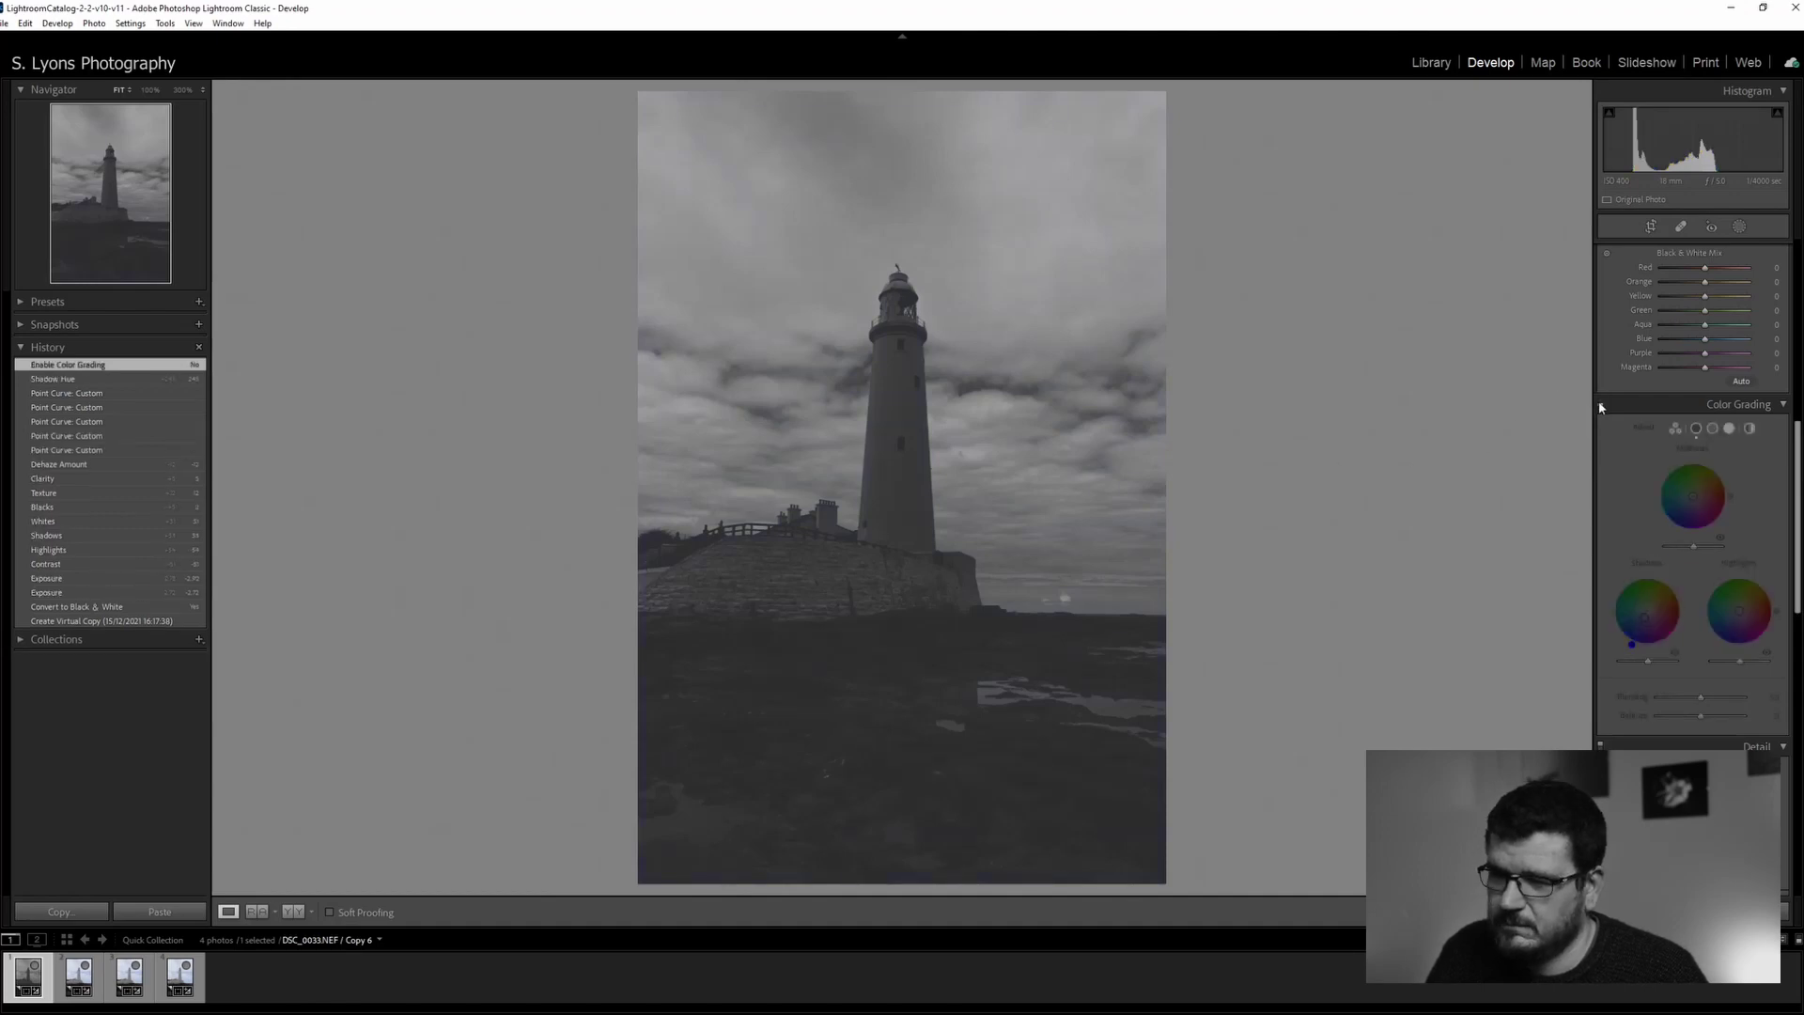
left_click(1600, 404)
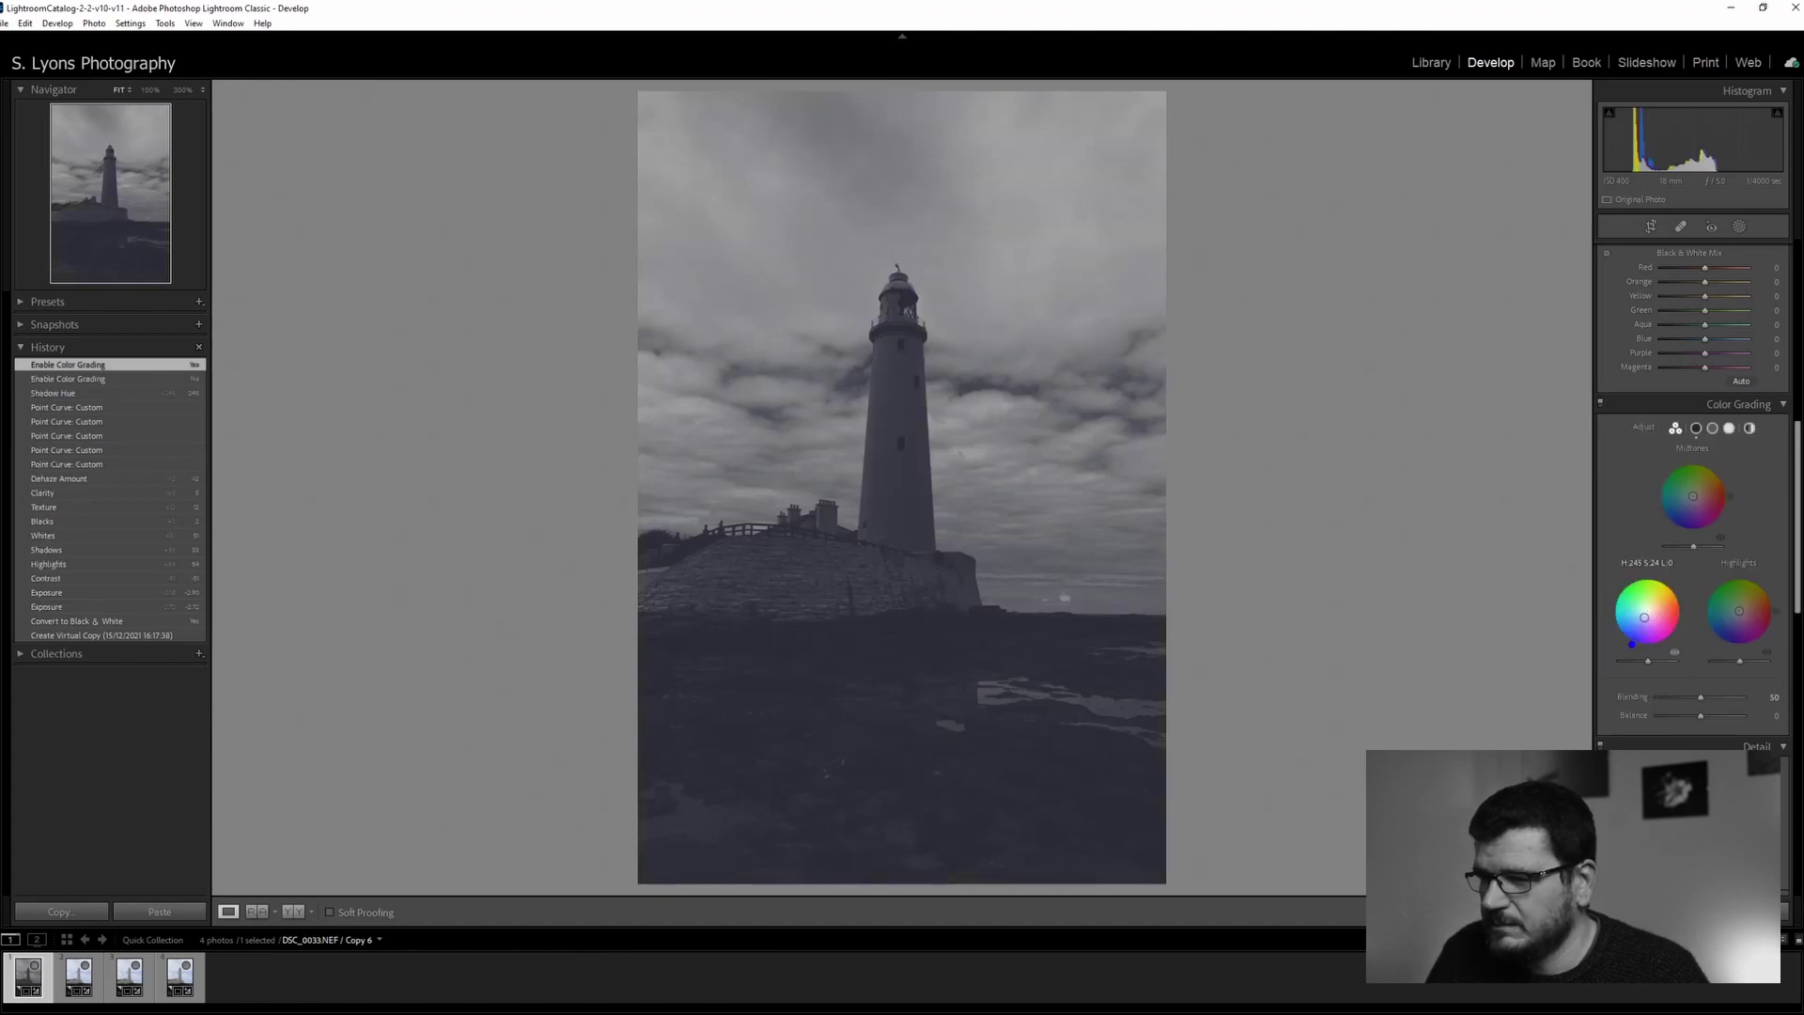
left_click_drag(1645, 617, 1644, 615)
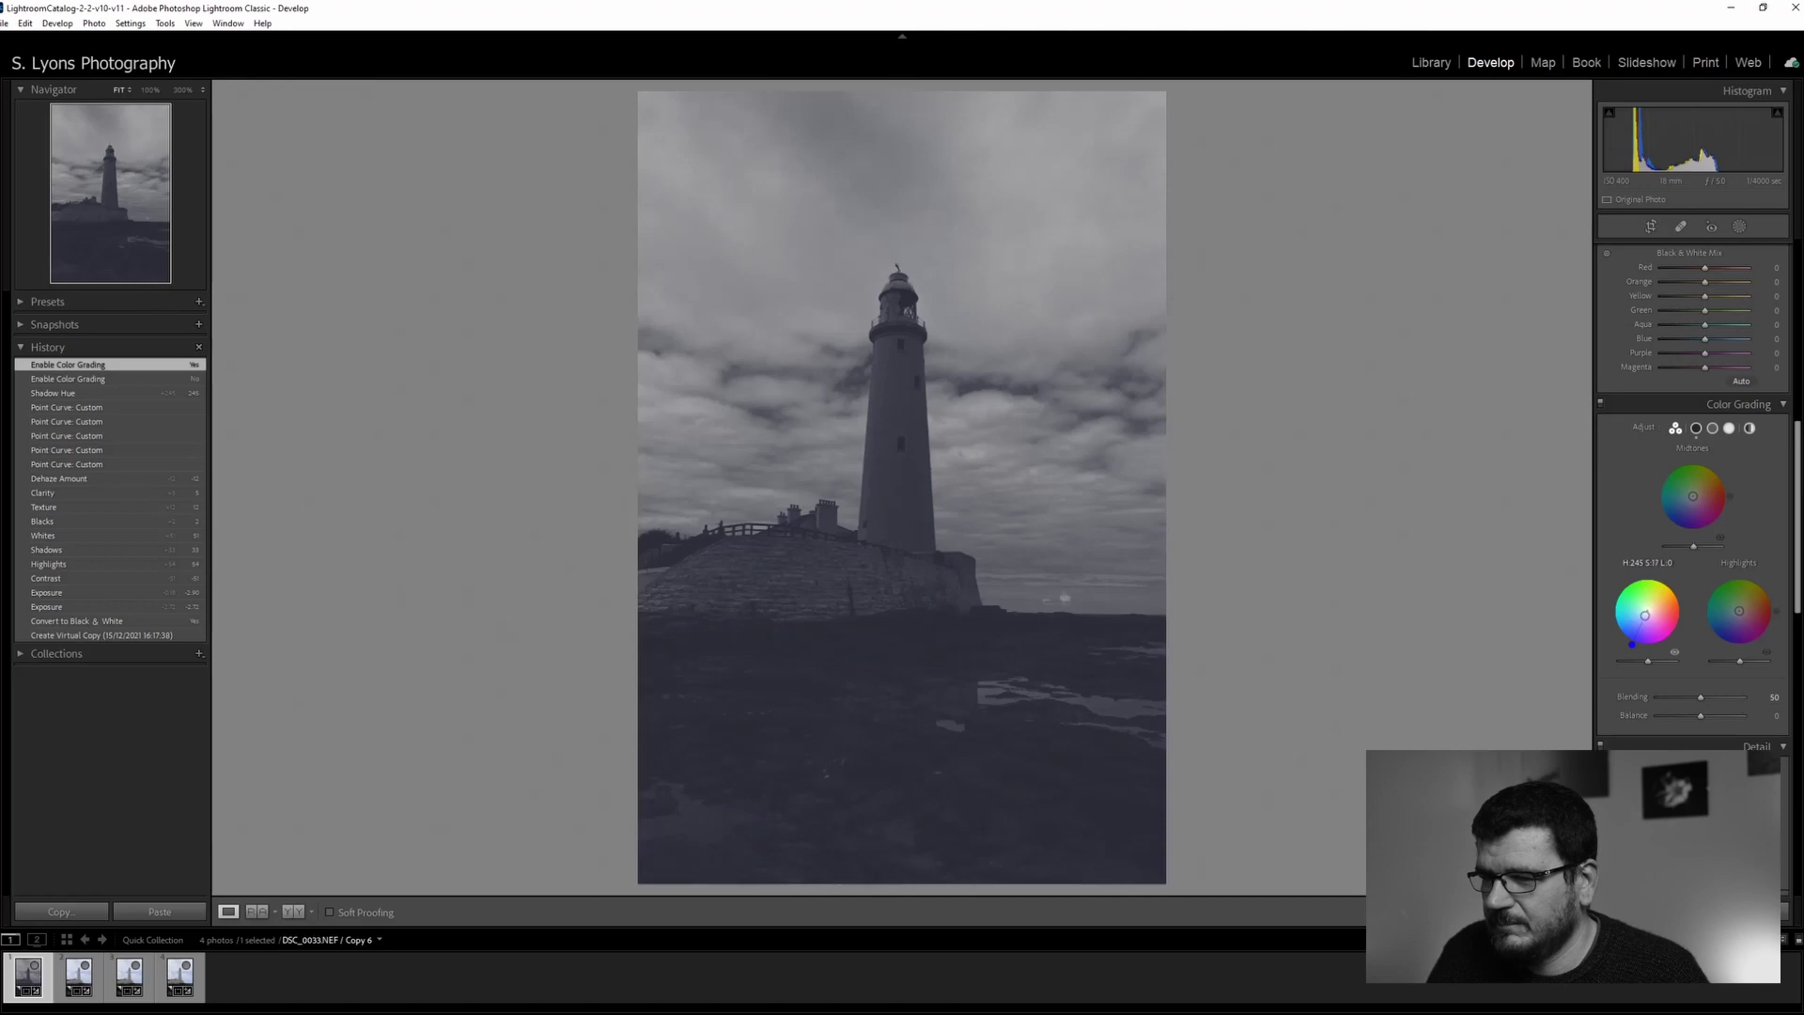
left_click(1600, 404)
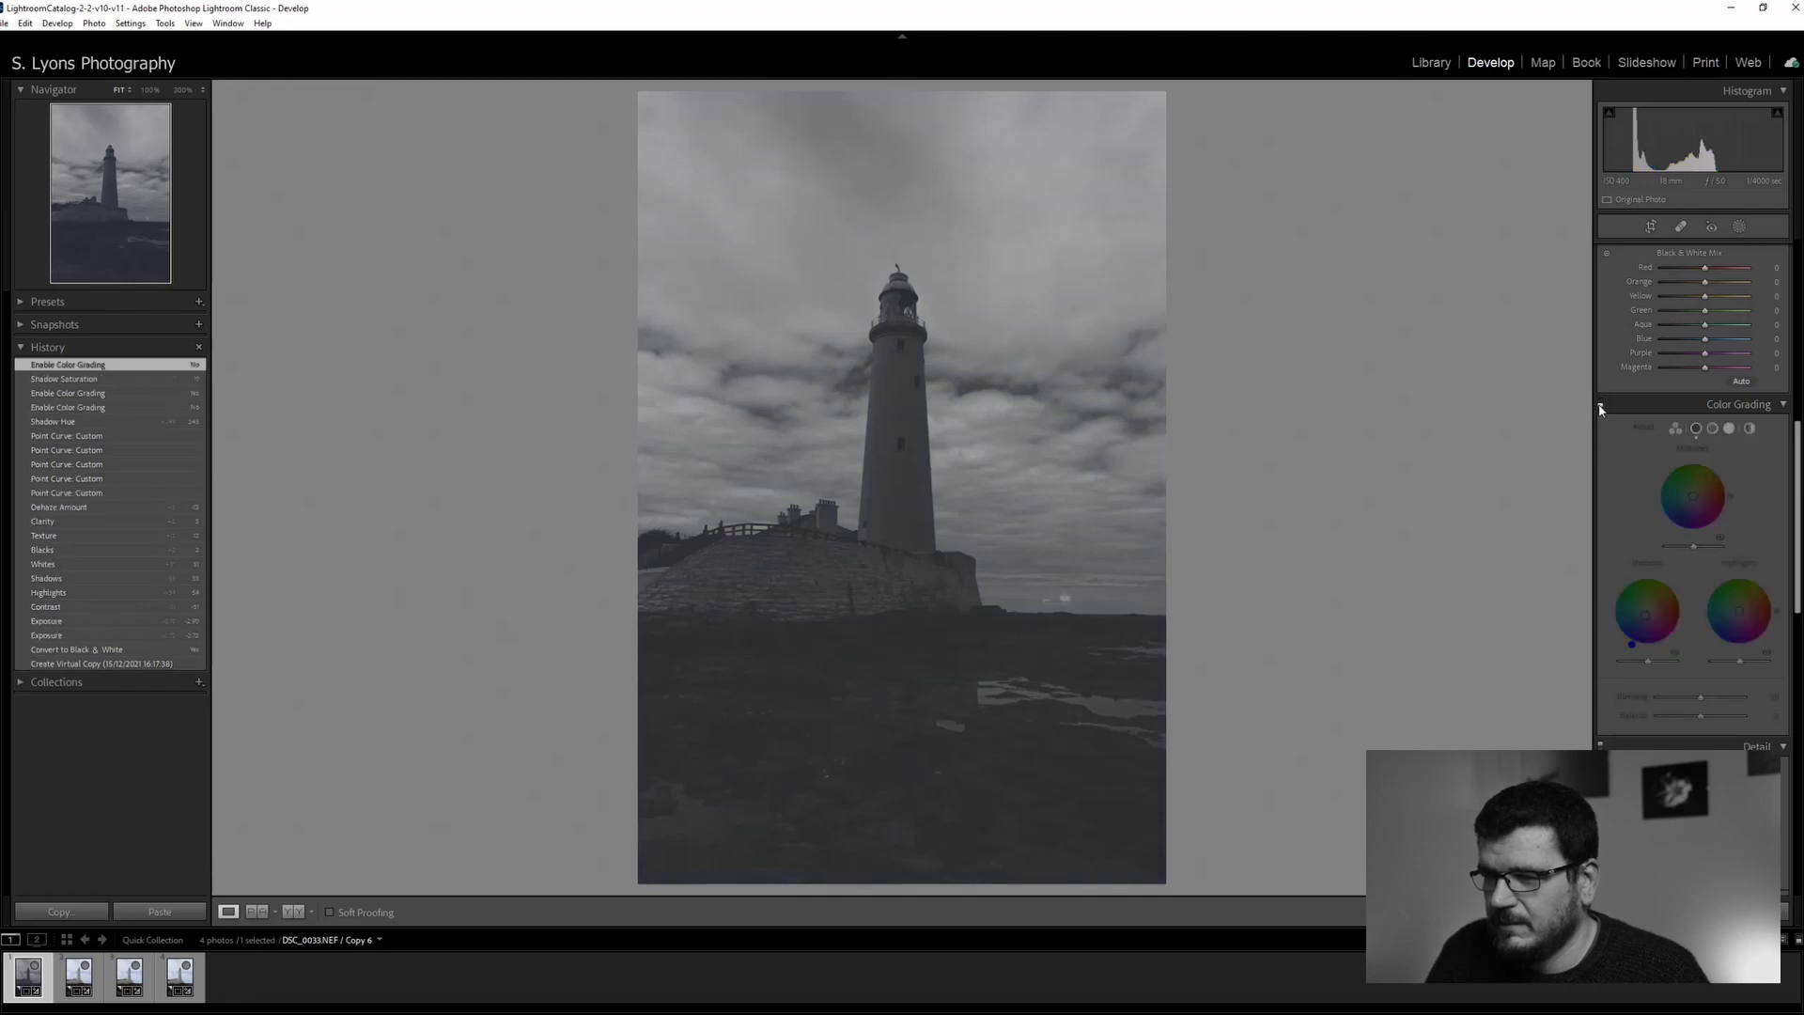
left_click(1600, 404)
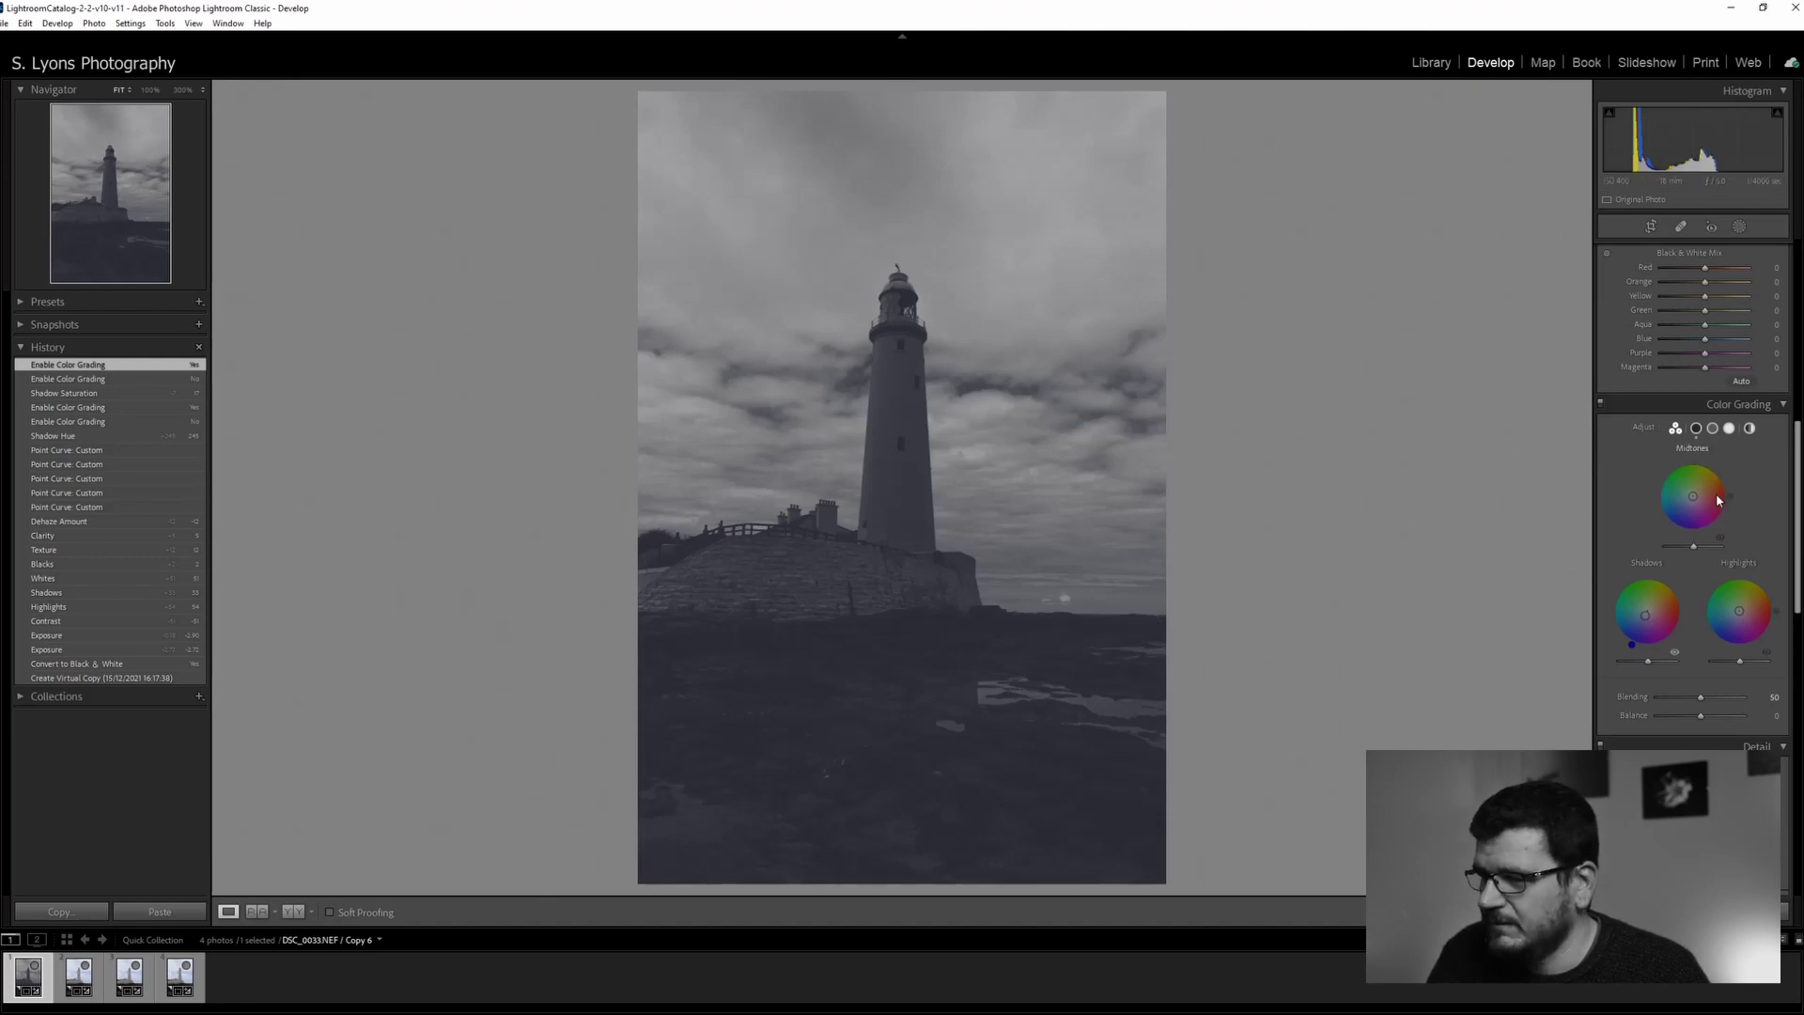
Add a post-crop vignette with amount -19 and midpoint 63, and compare the edit with the original photo
scroll(1644, 554, "down", 5)
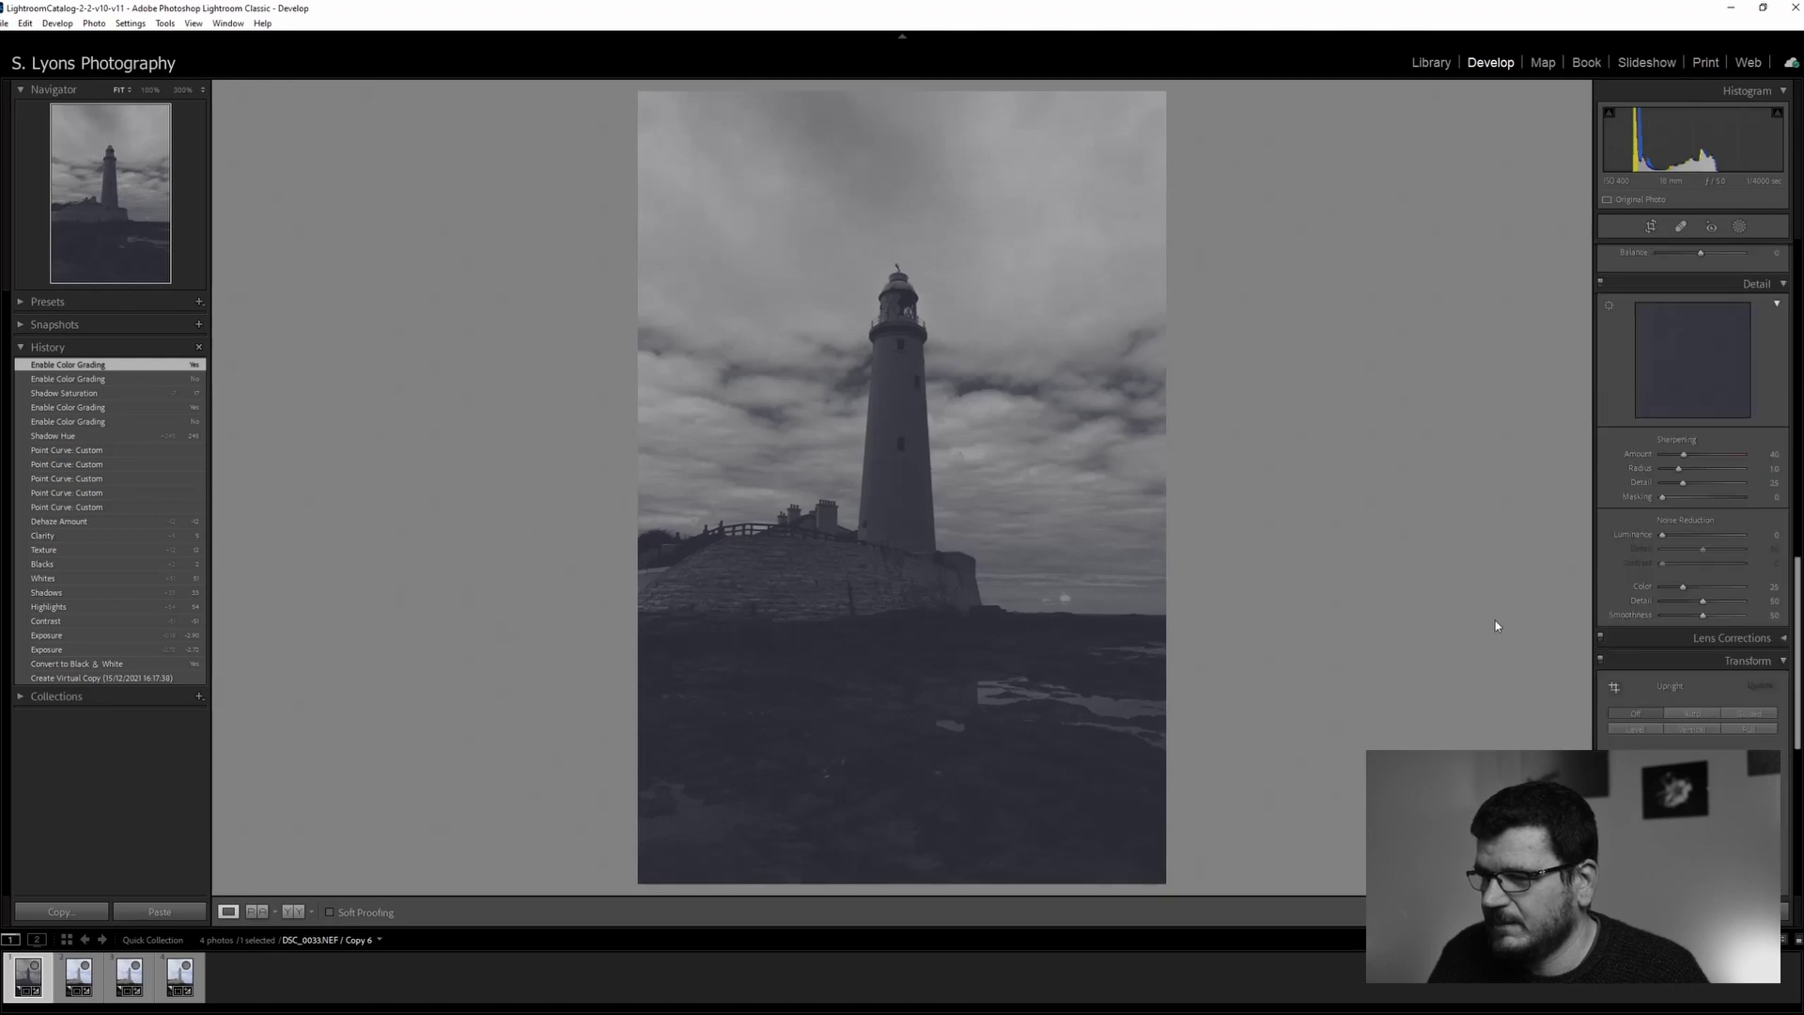
scroll(1651, 442, "down", 5)
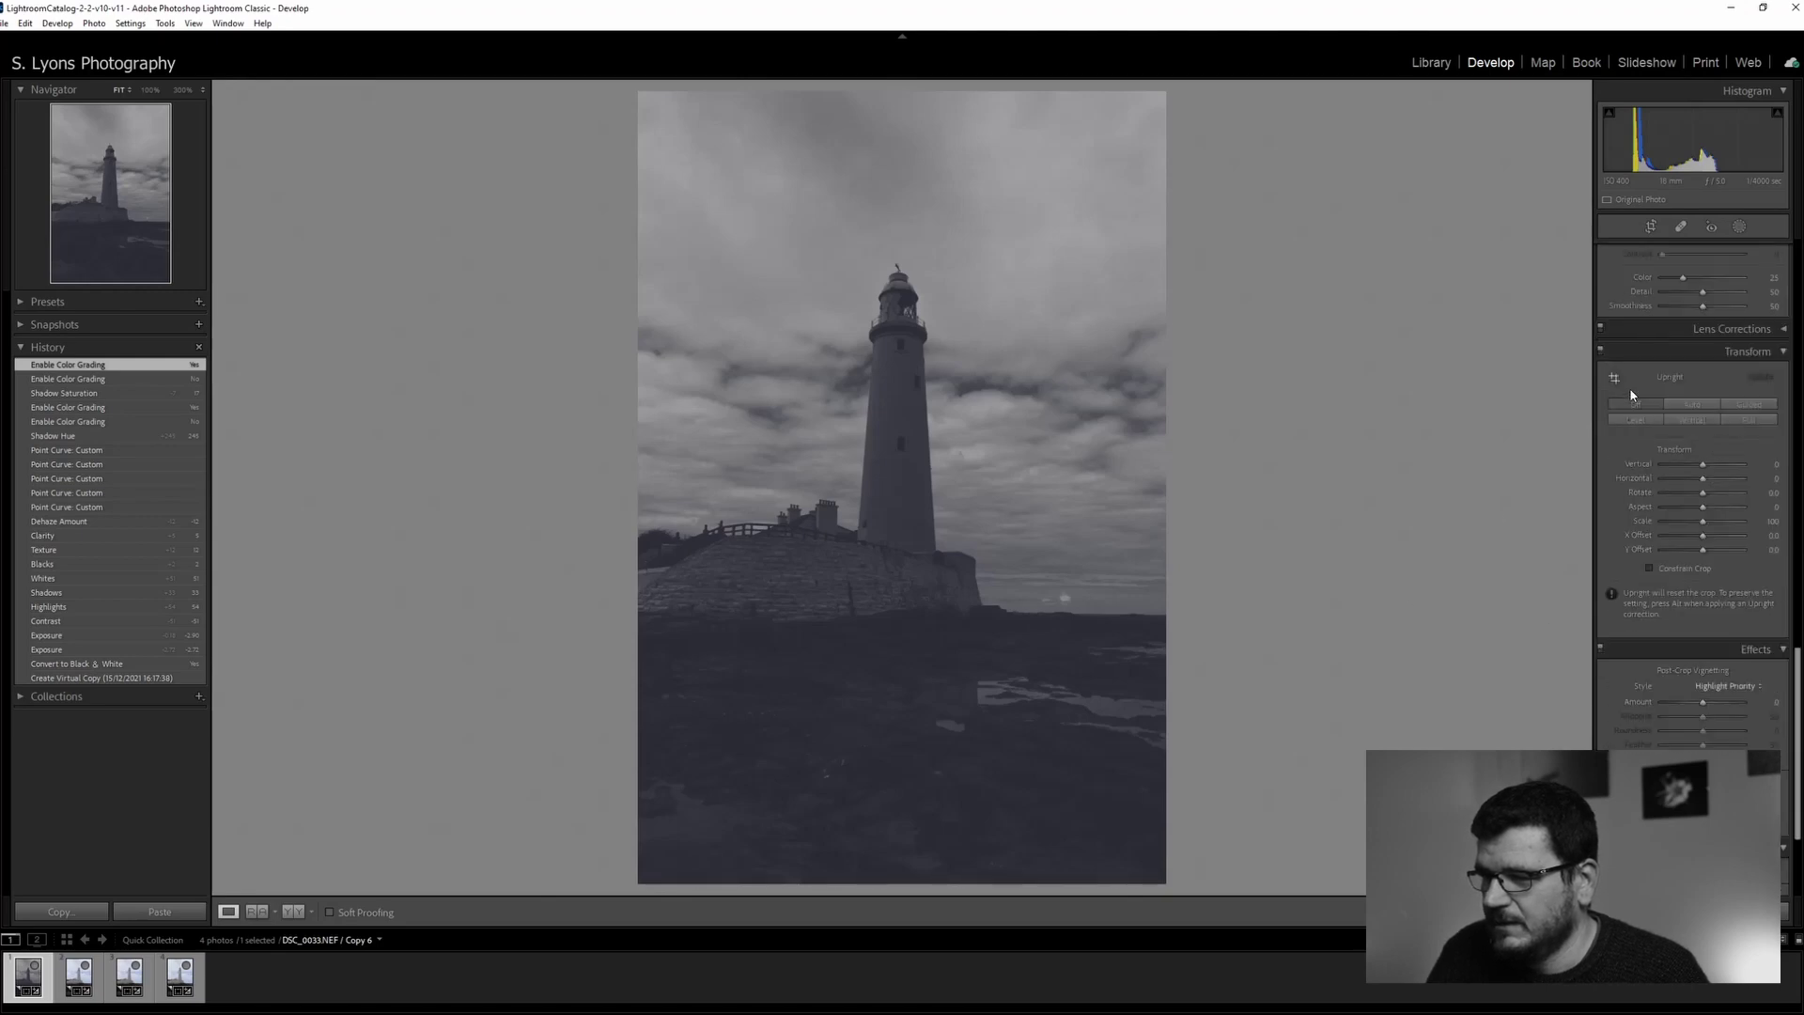
left_click_drag(1706, 551, 1717, 568)
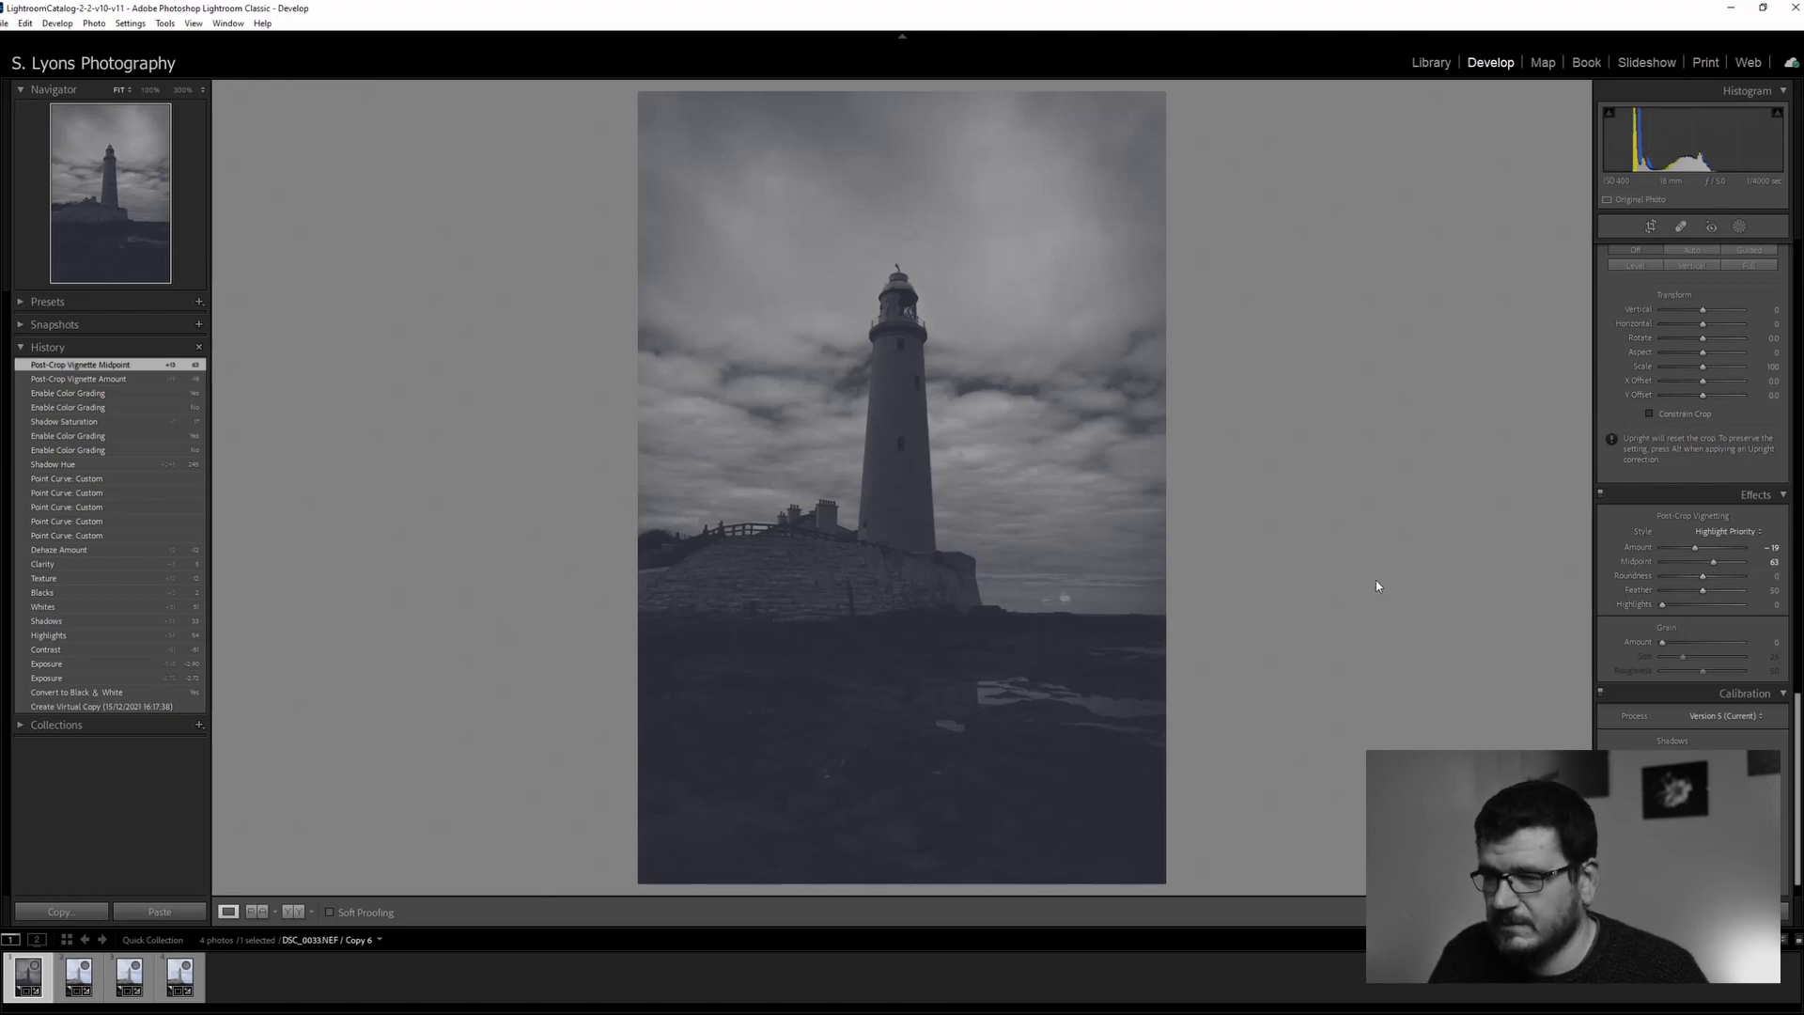
key("backslash")
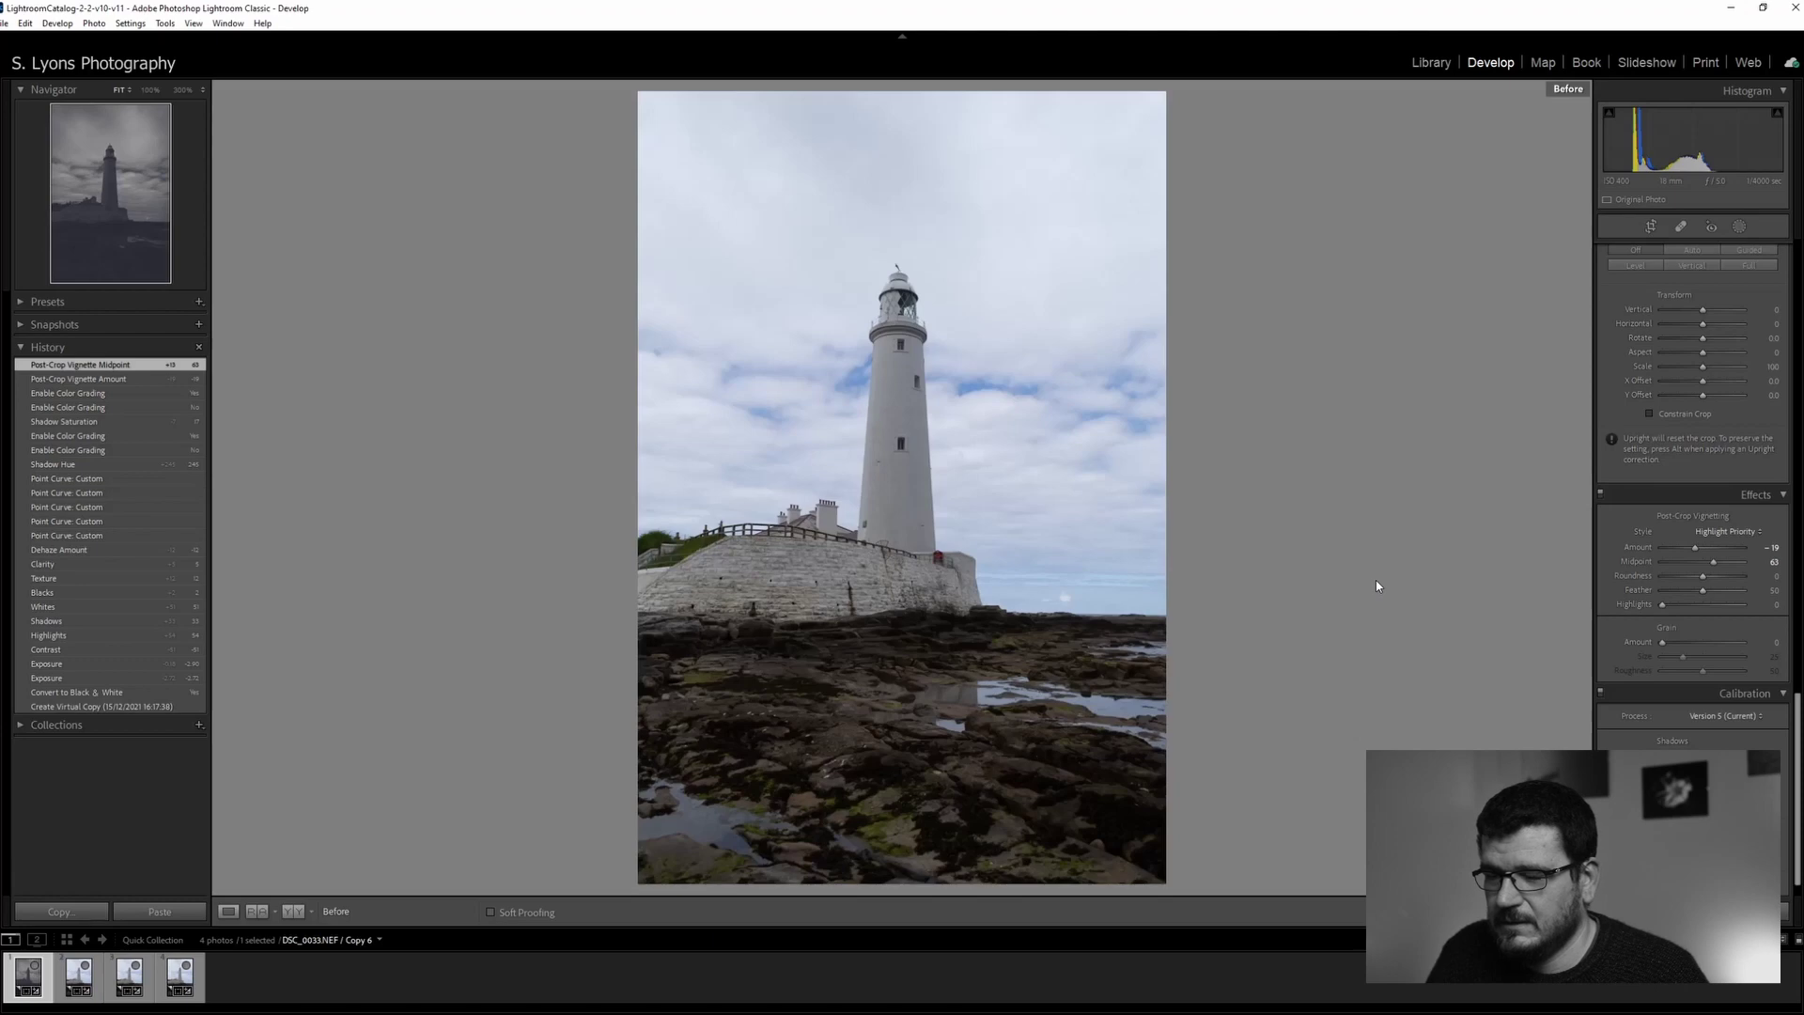
key("backslash")
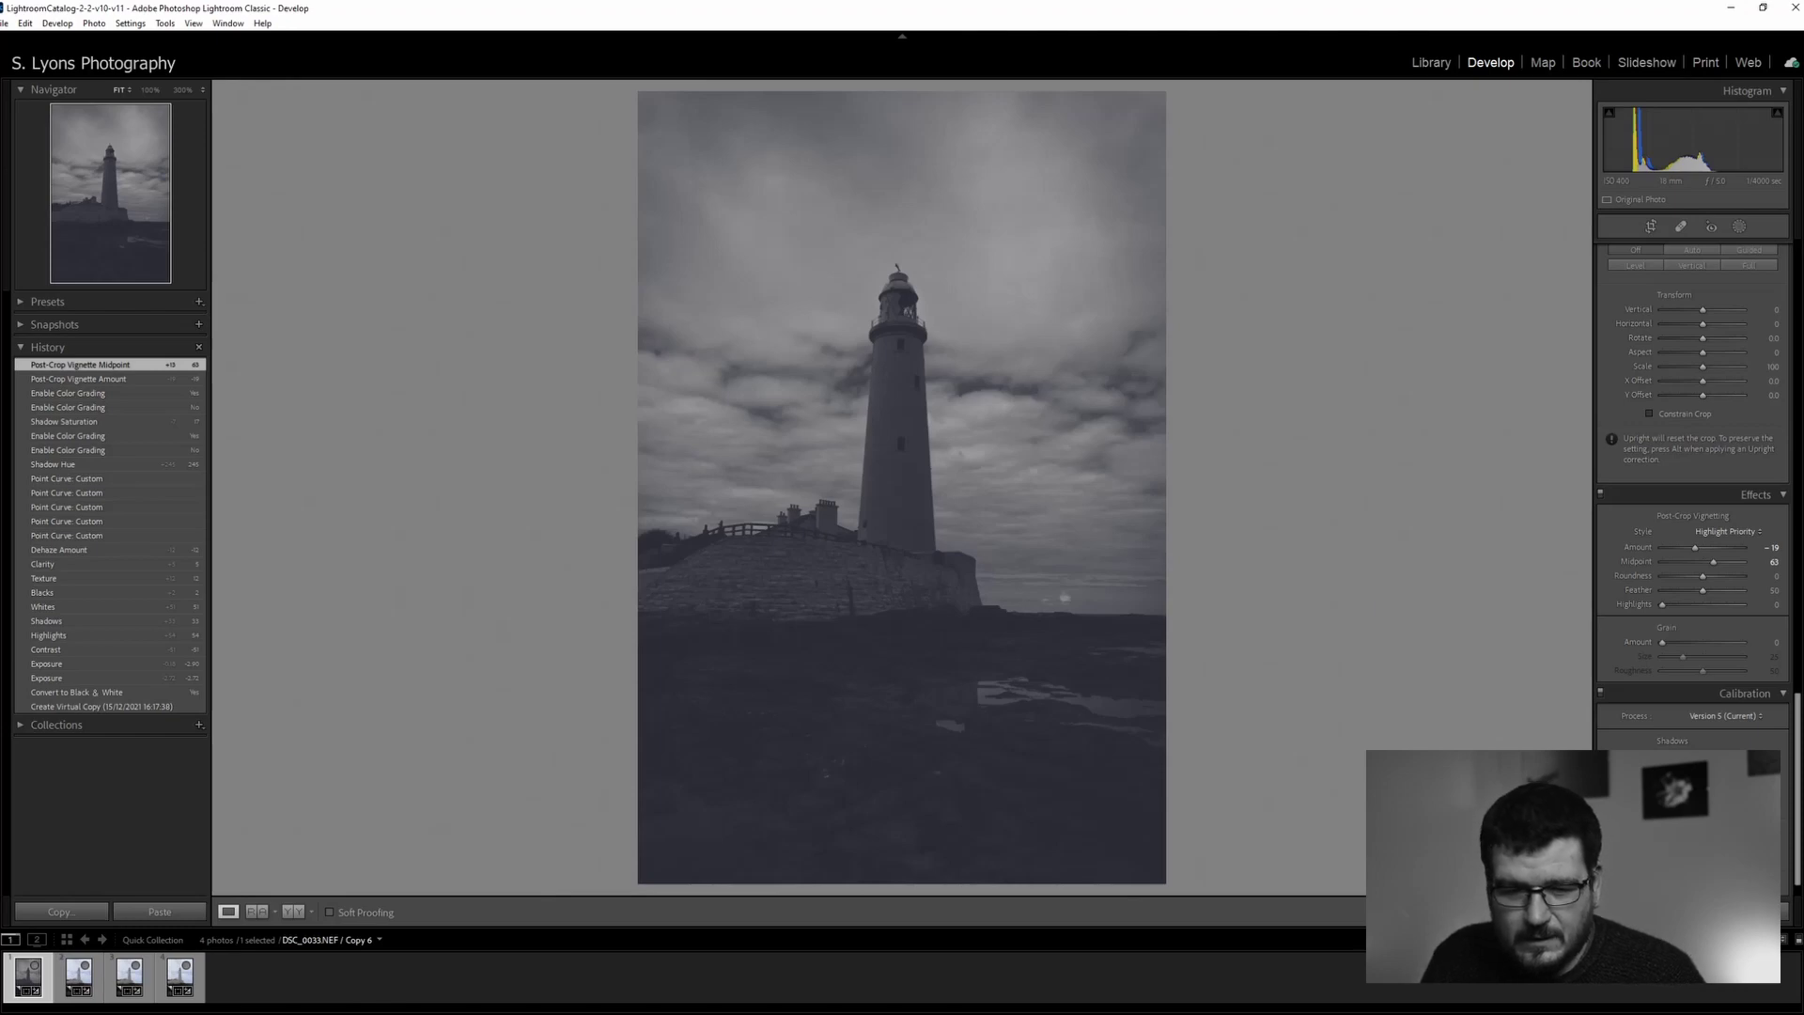
Switch to the second virtual copy of the lighthouse photo, Copy 7, and convert it to black and white
left_click(70, 987)
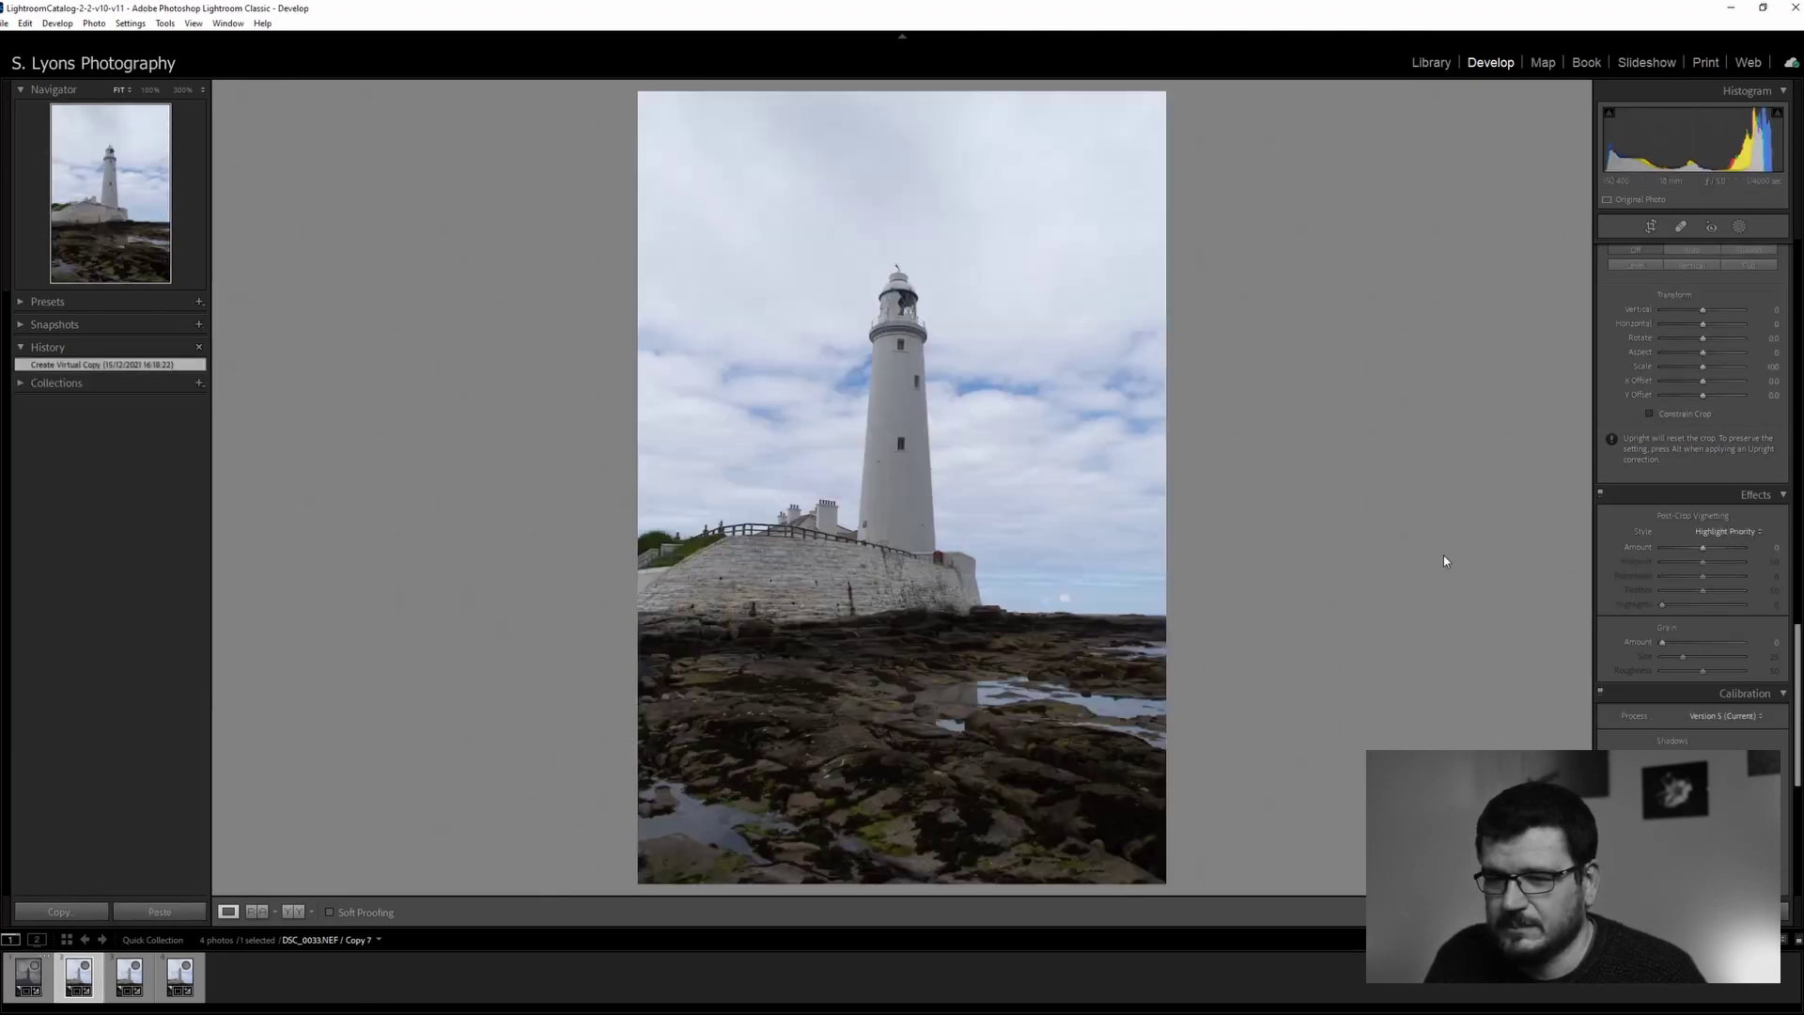
scroll(1720, 418, "up", 4)
scroll(1626, 471, "up", 12)
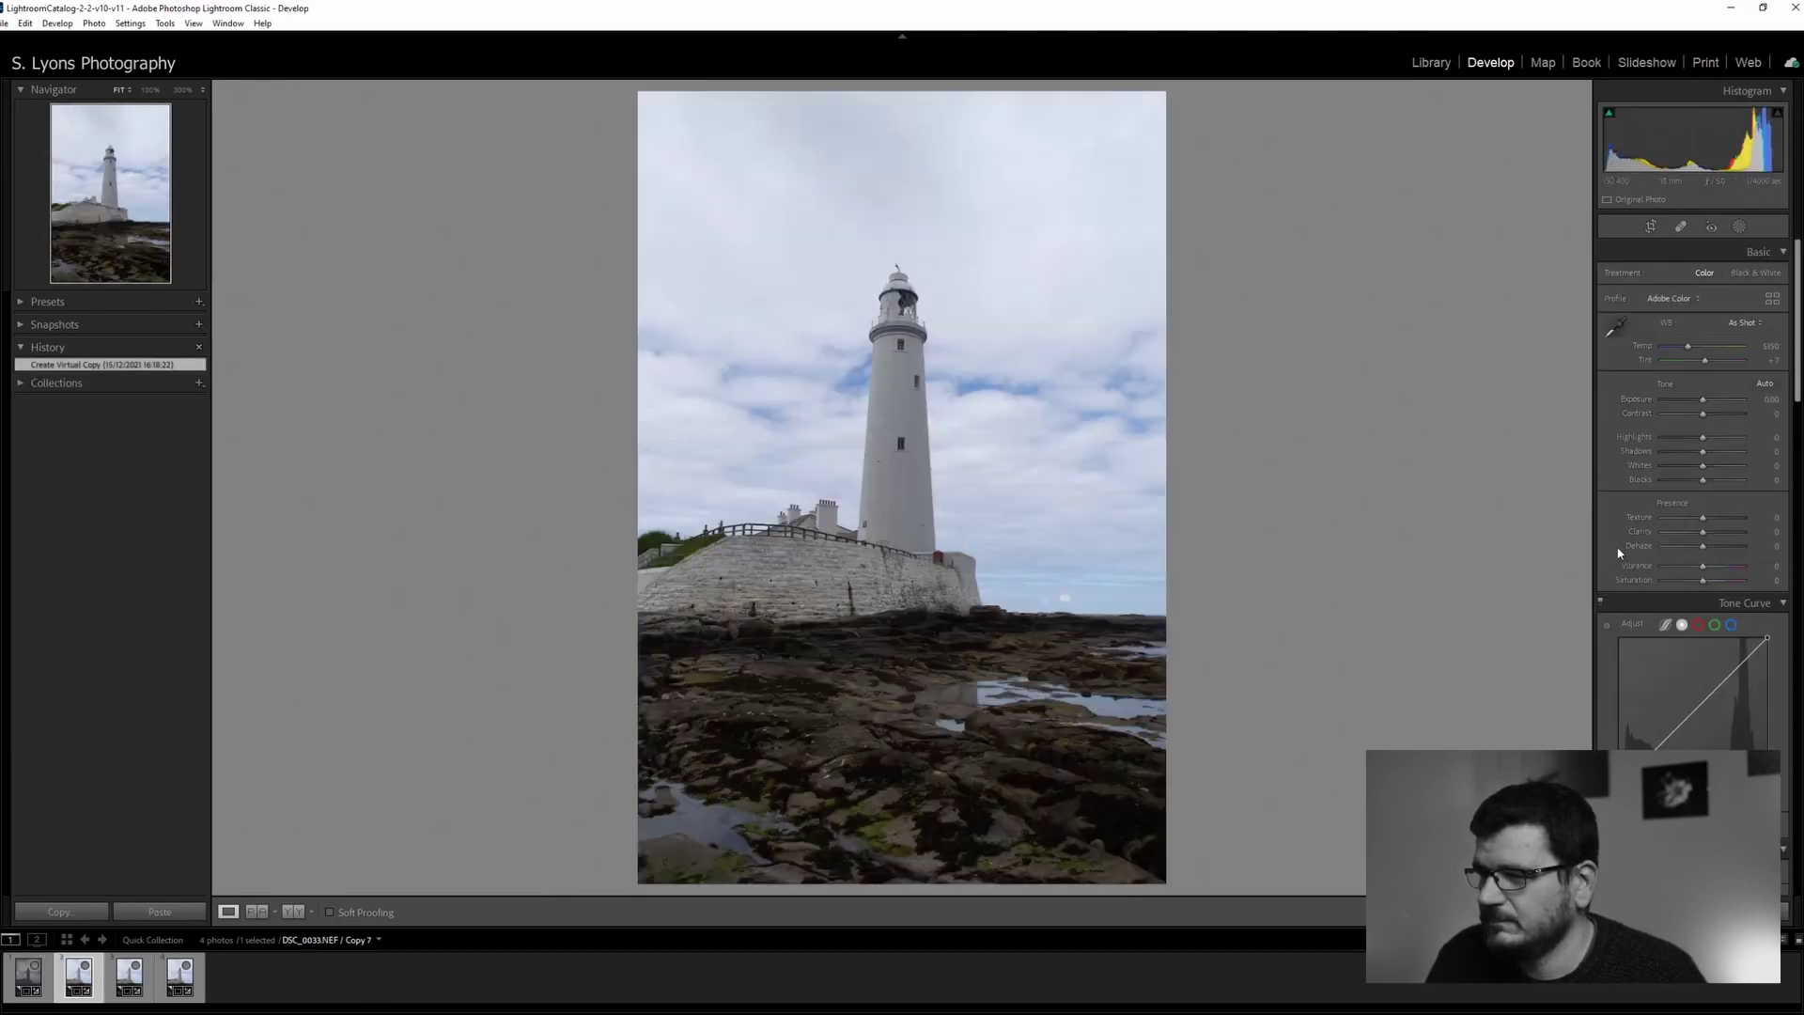
left_click(1751, 274)
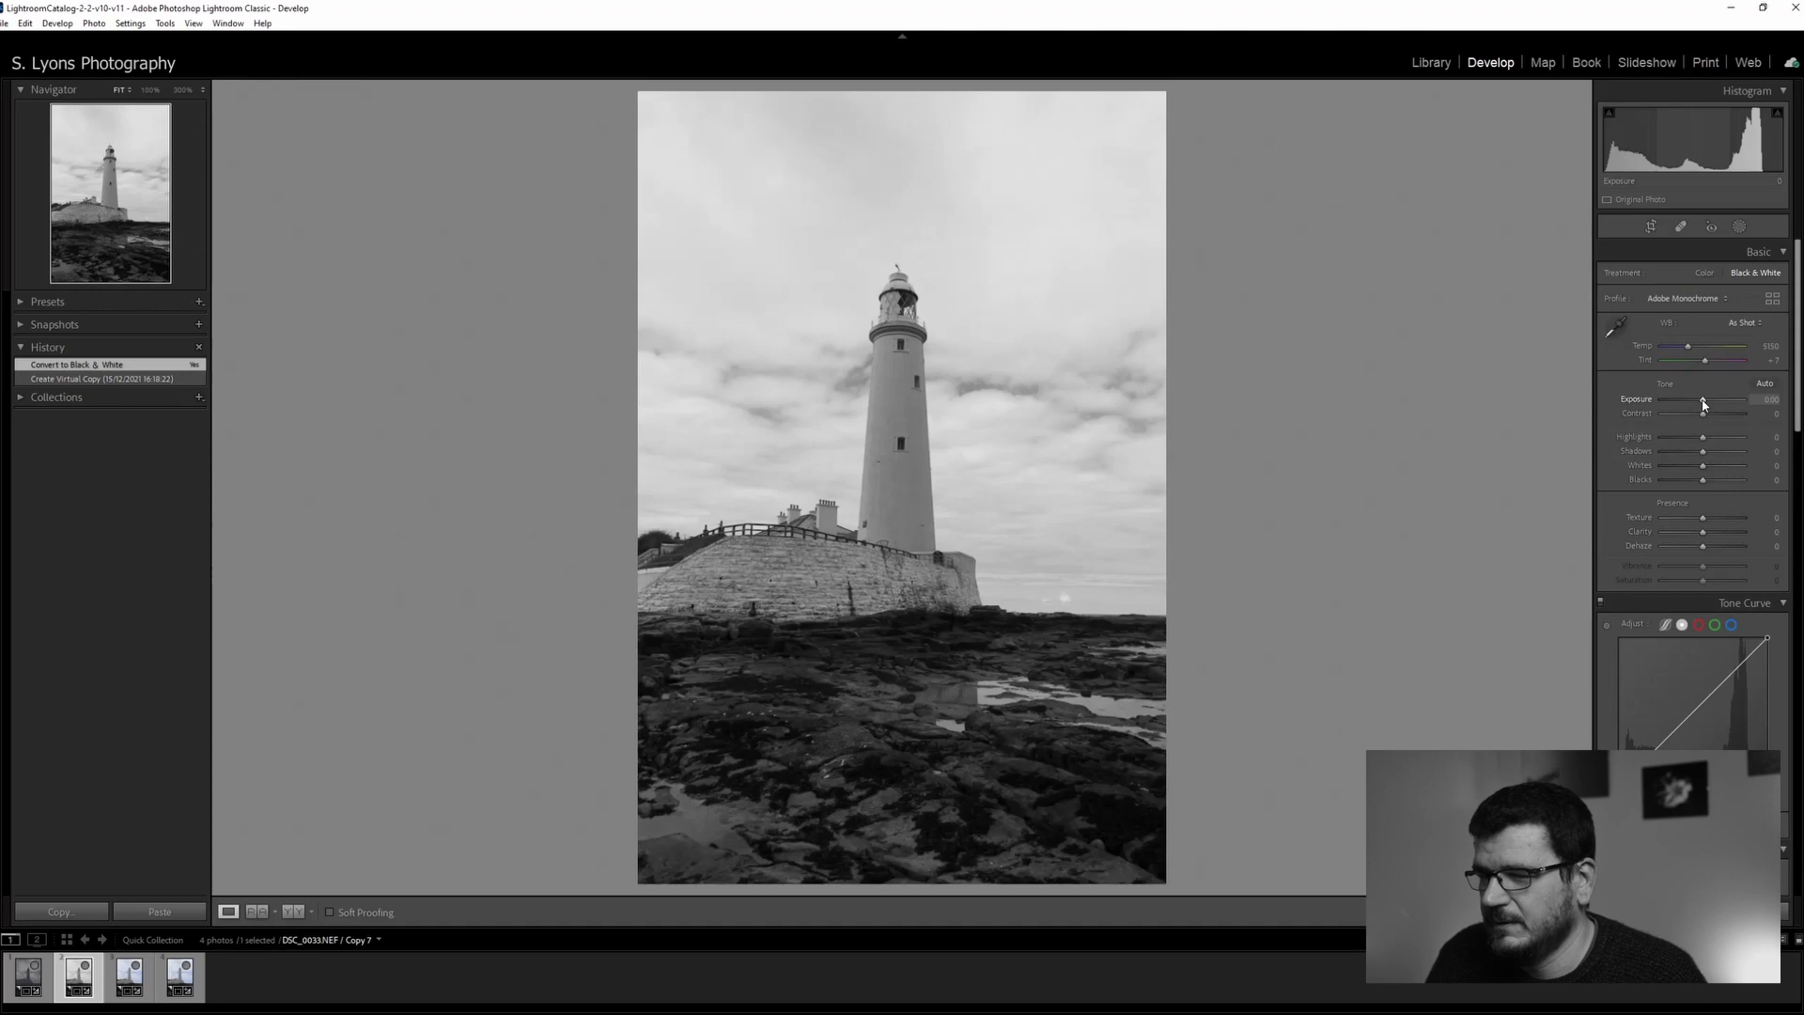
Brighten the black-and-white copy with Exposure +1.23, Contrast +21, Highlights -88, Shadows -39 and Whites -96
left_click_drag(1703, 404, 1717, 405)
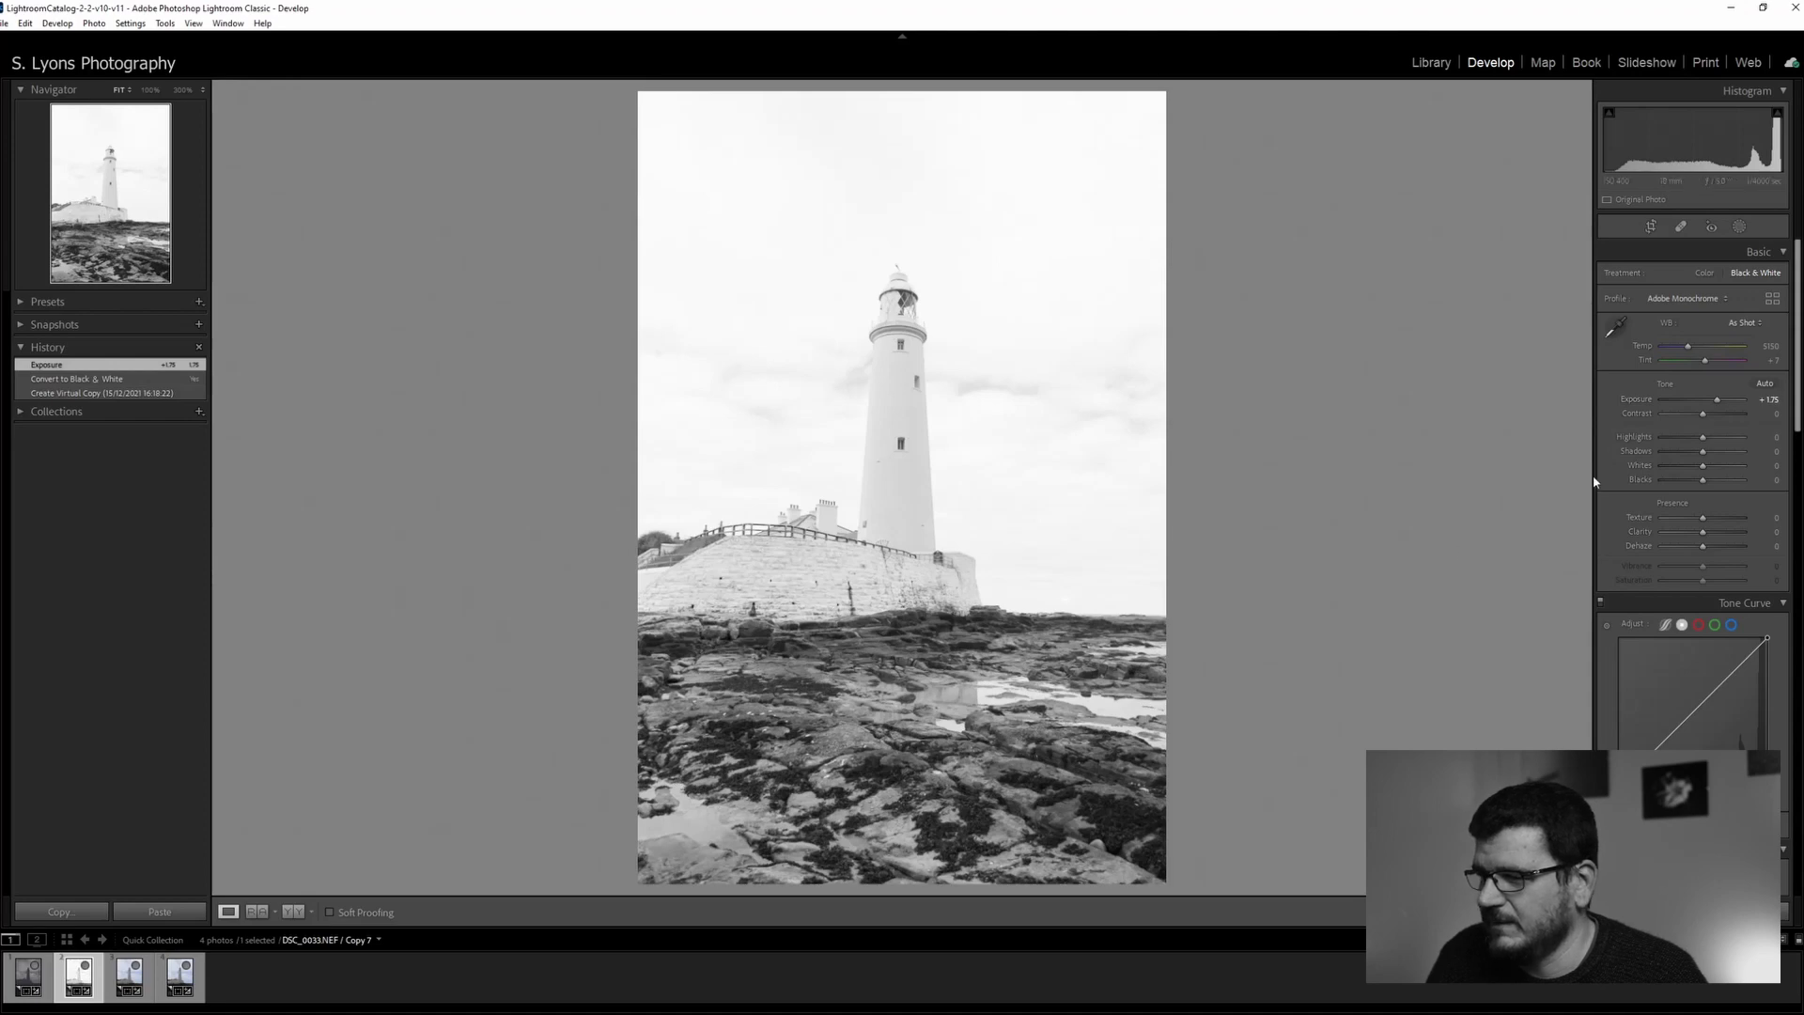
mouse_move(1706, 420)
left_mouse_down()
mouse_move(1699, 441)
mouse_move(1662, 439)
mouse_move(1670, 473)
mouse_move(1699, 455)
mouse_move(1713, 406)
left_mouse_up()
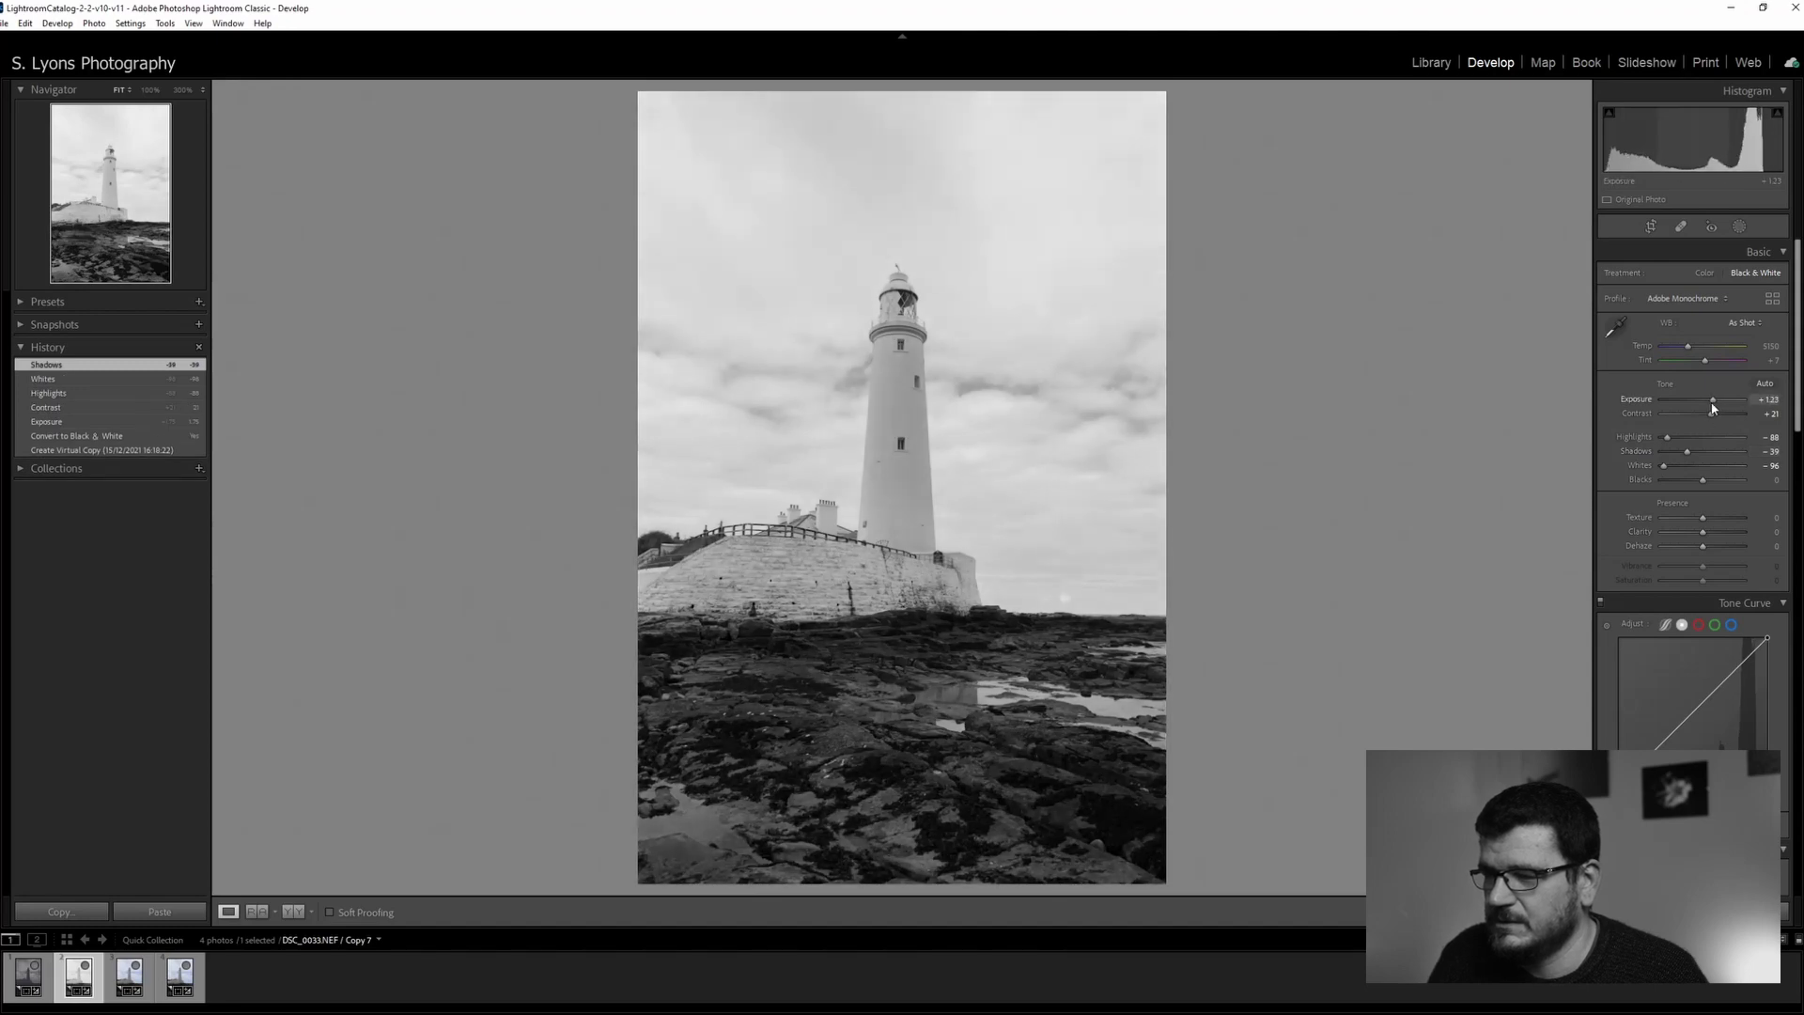
left_click_drag(1712, 407, 1712, 408)
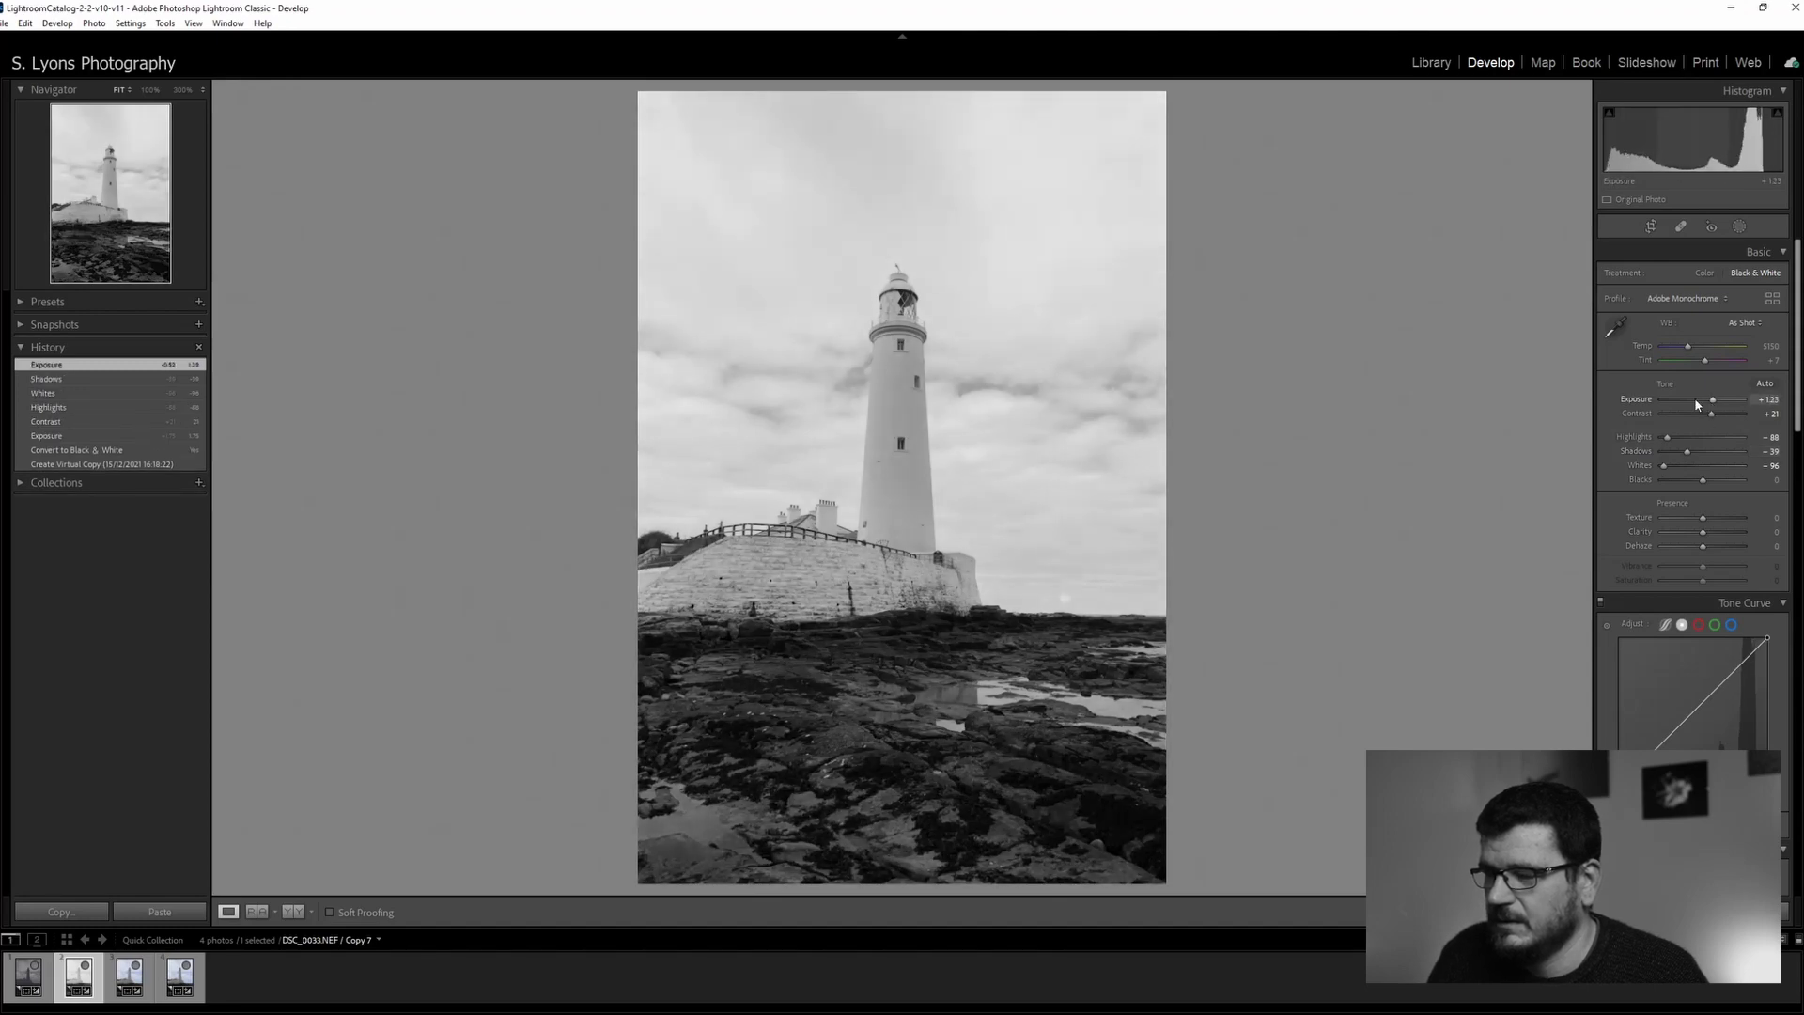
Set Blacks to -33 and add a linear gradient mask from the upper sky down to the base of the lighthouse
left_click_drag(1702, 486, 1690, 485)
left_click(1737, 228)
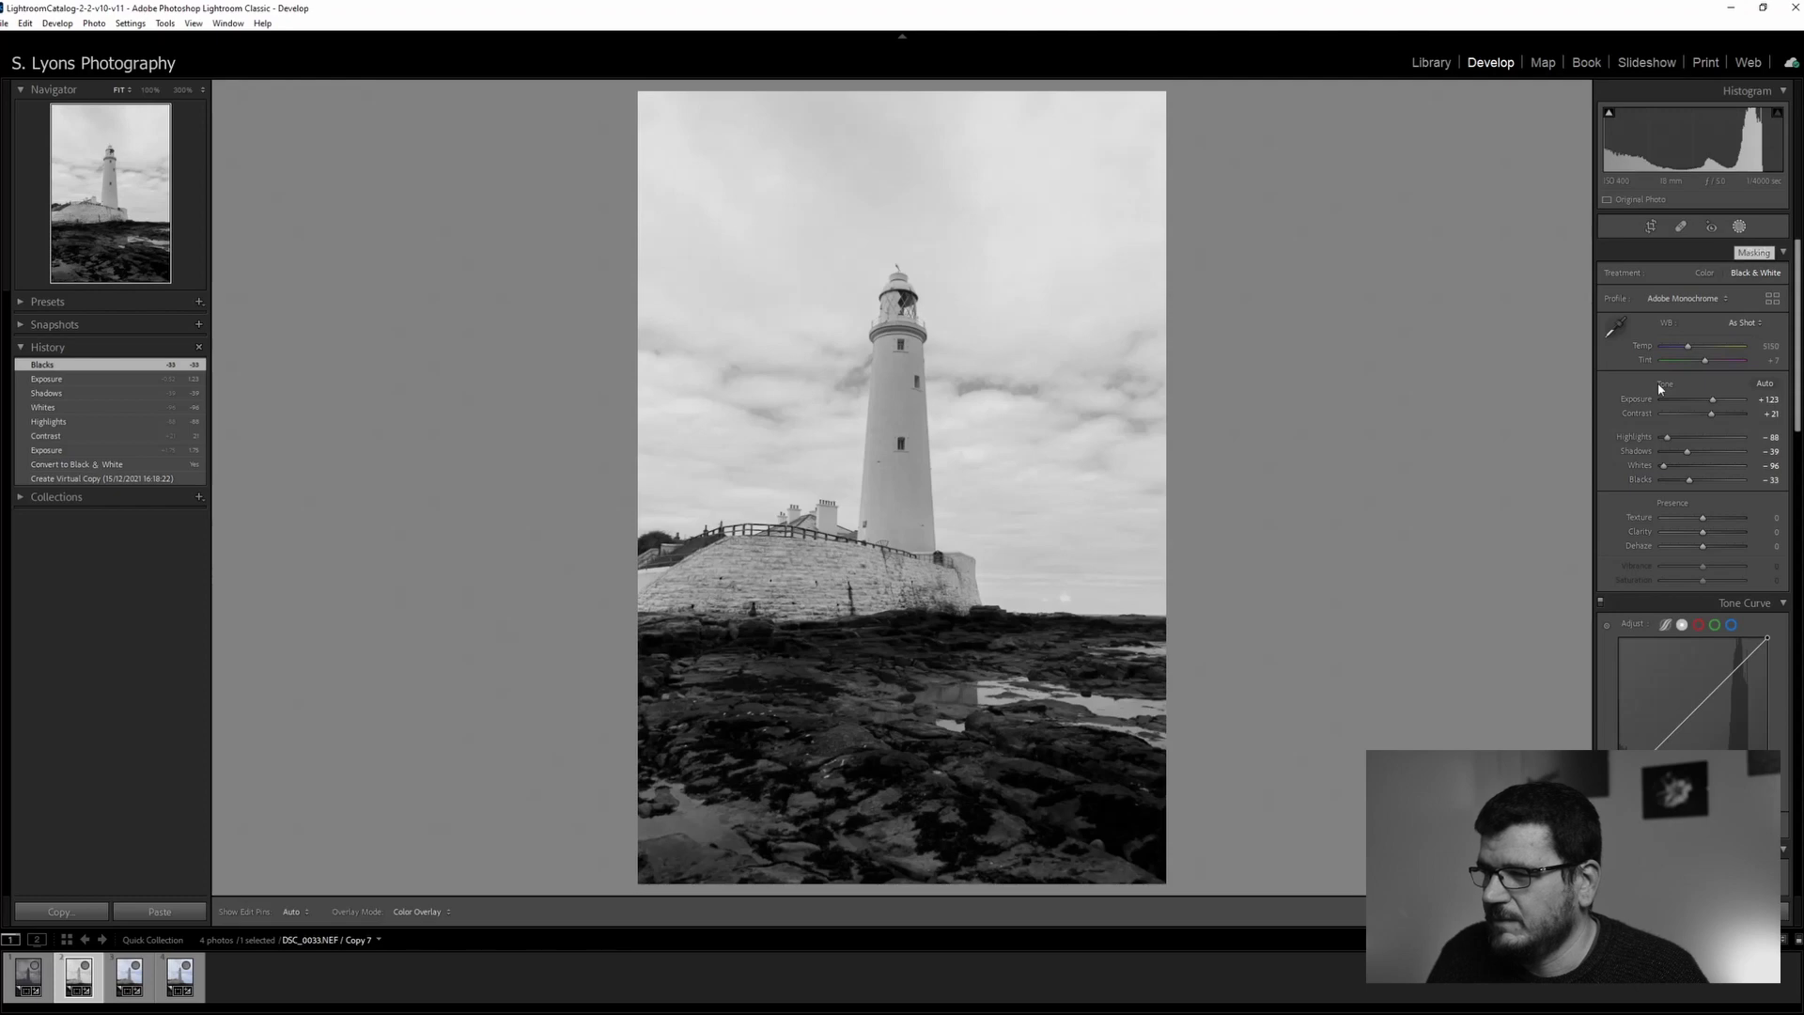
left_click(1651, 333)
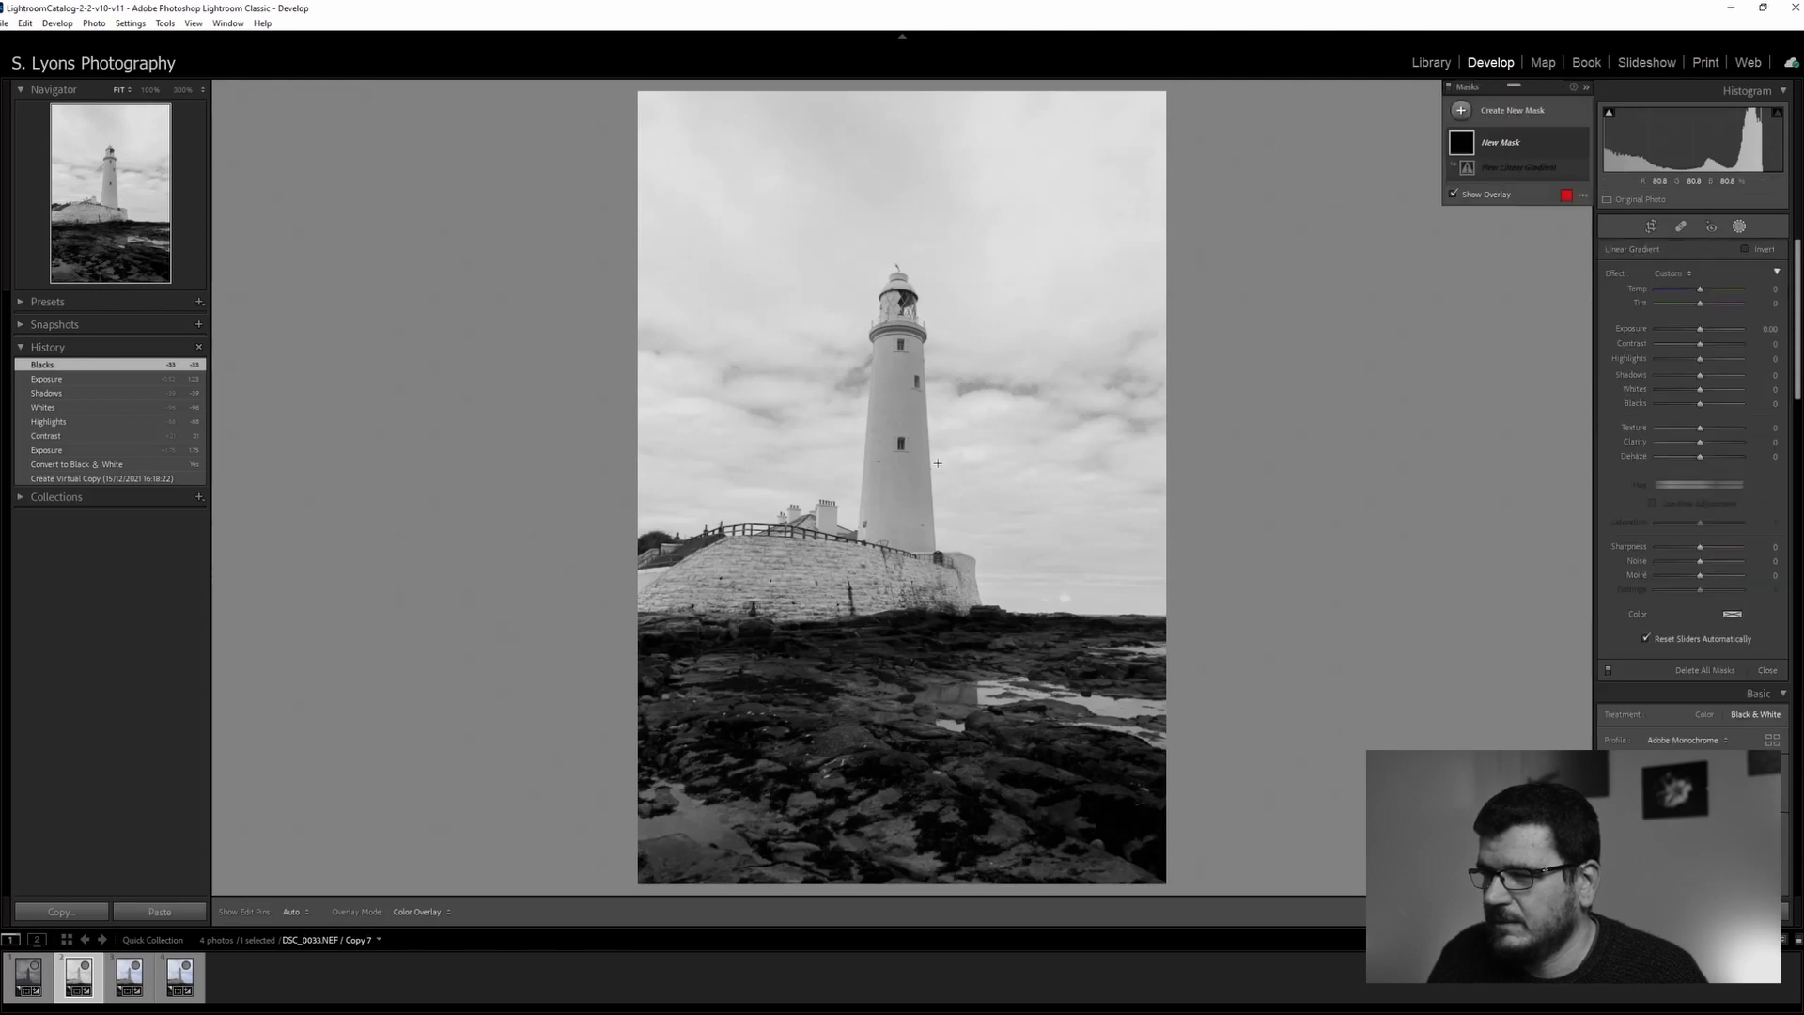
left_click(1461, 111)
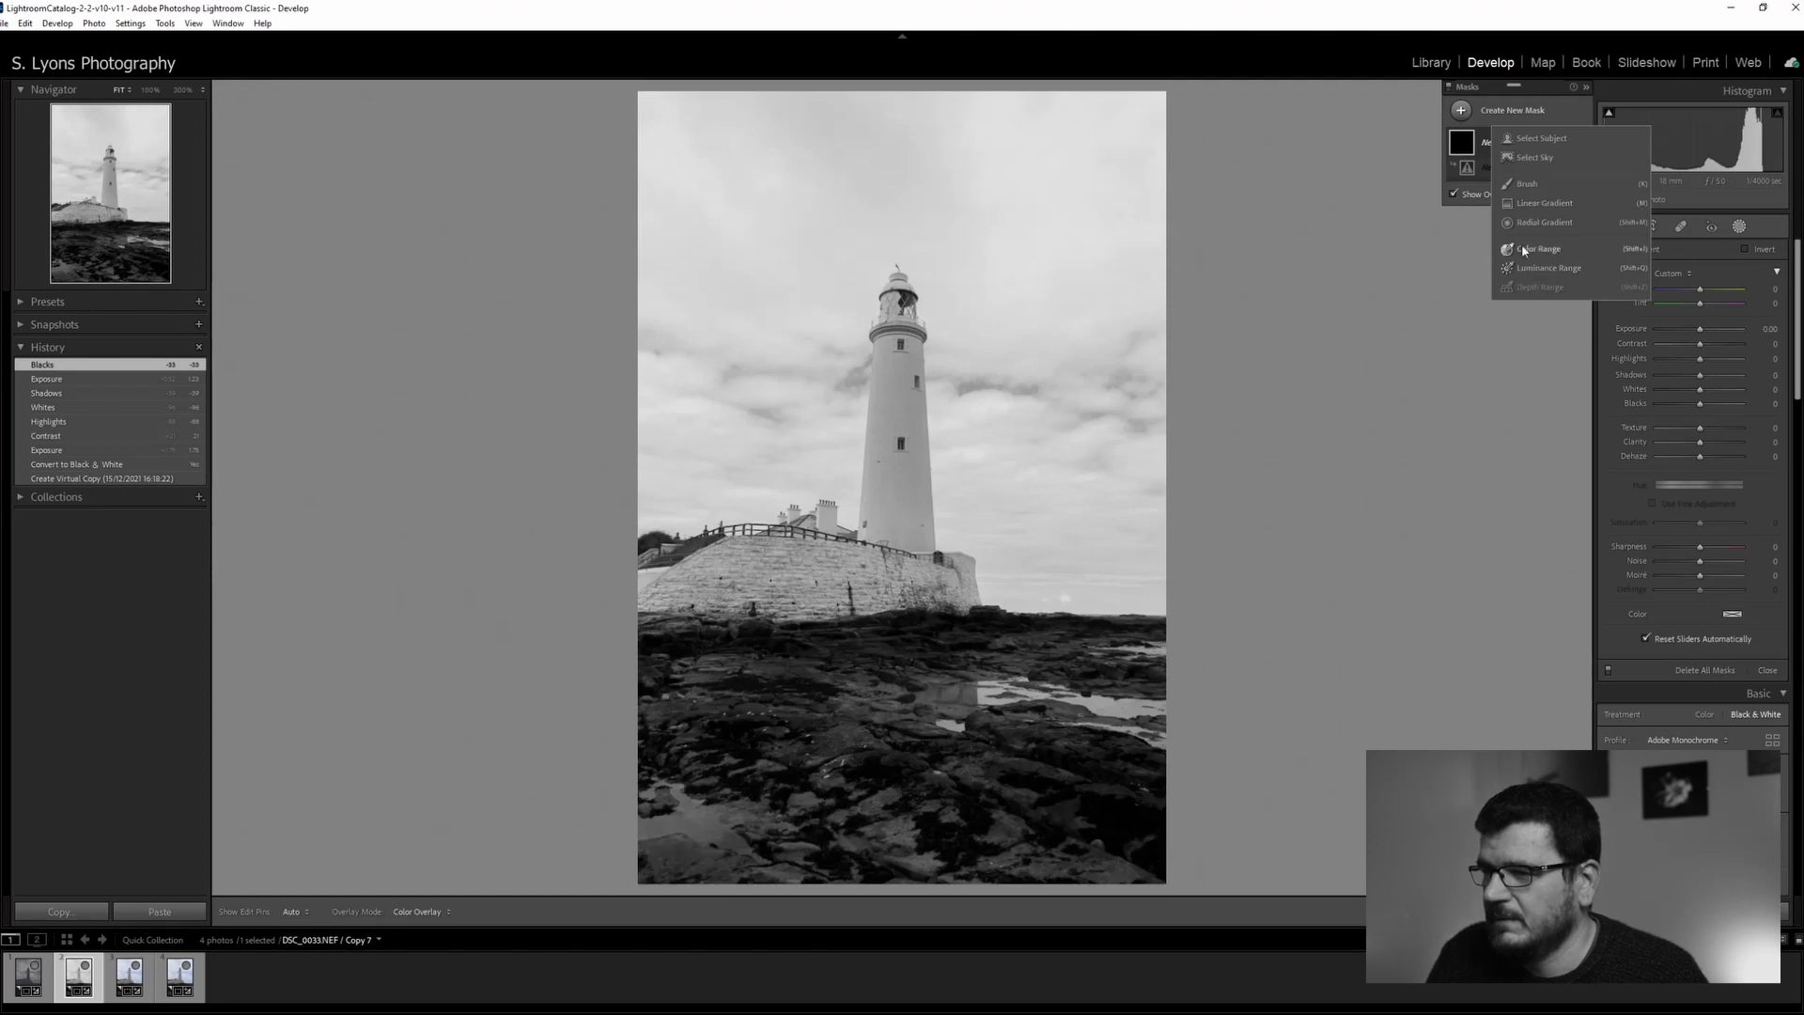
left_click_drag(900, 170, 897, 605)
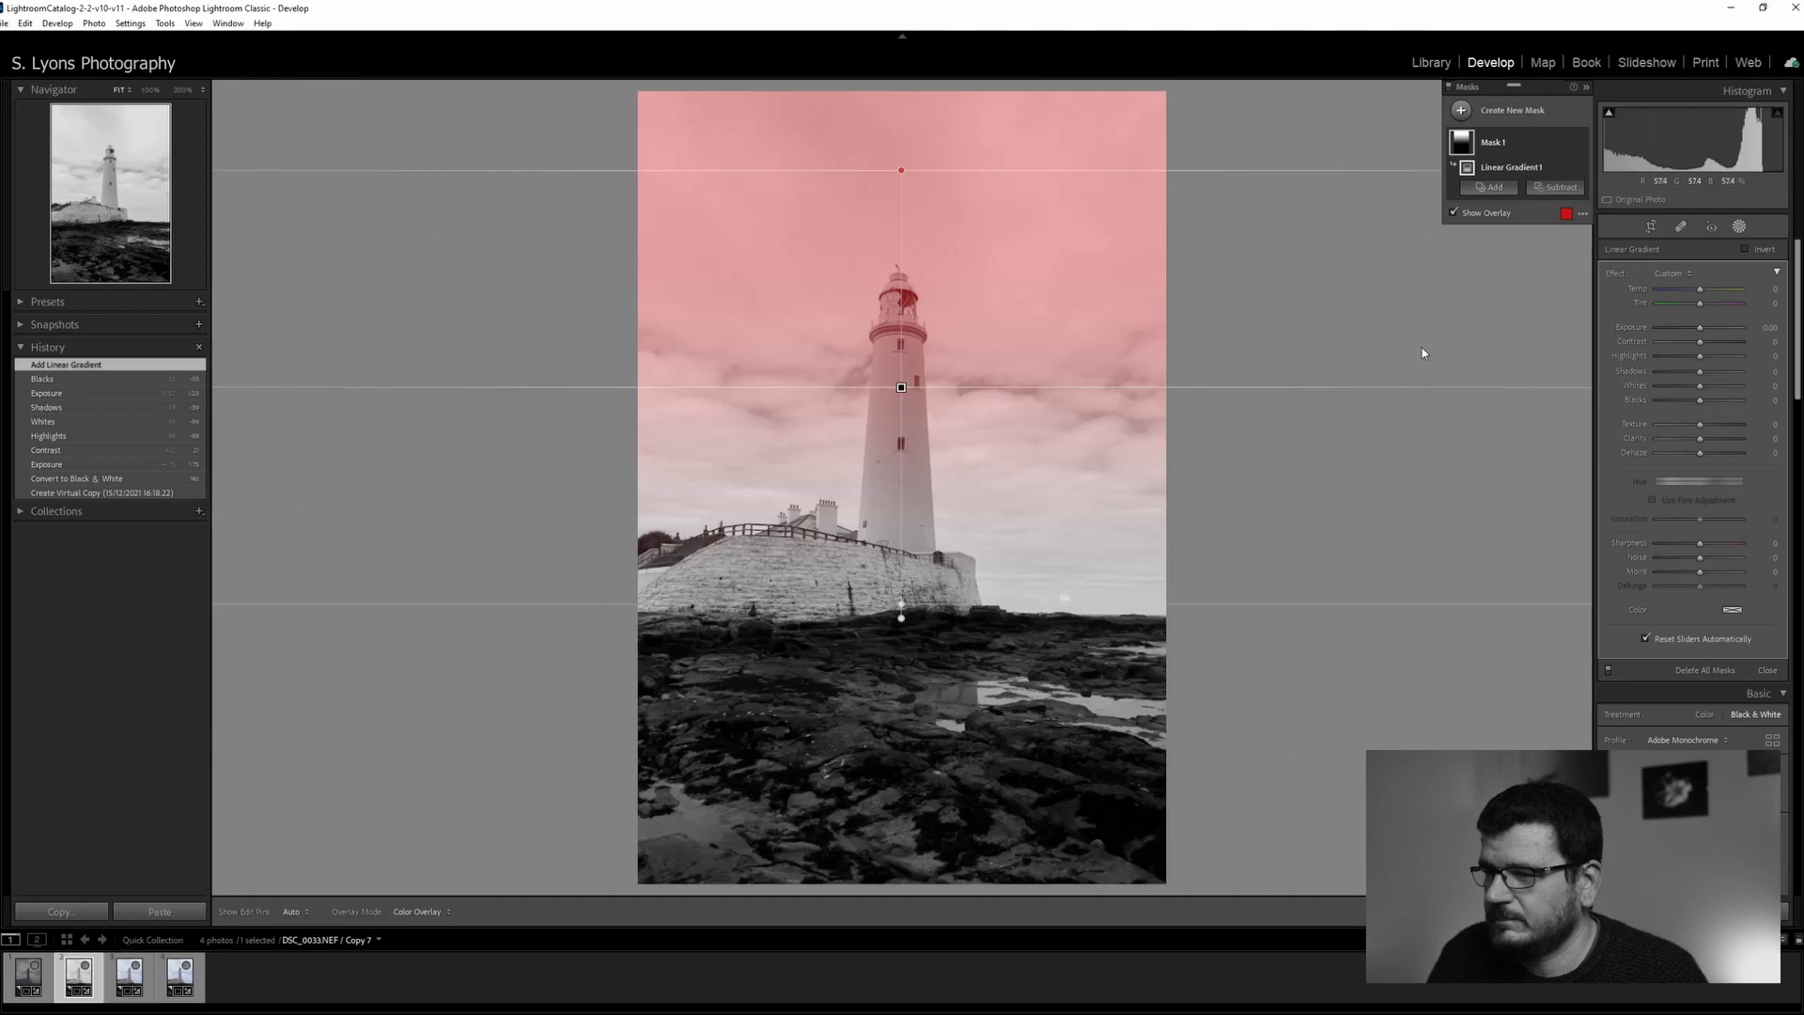
Darken the sky gradient to Exposure -1.24 and raise its lower edge to just above the lighthouse's stone base
left_click_drag(1700, 331, 1691, 331)
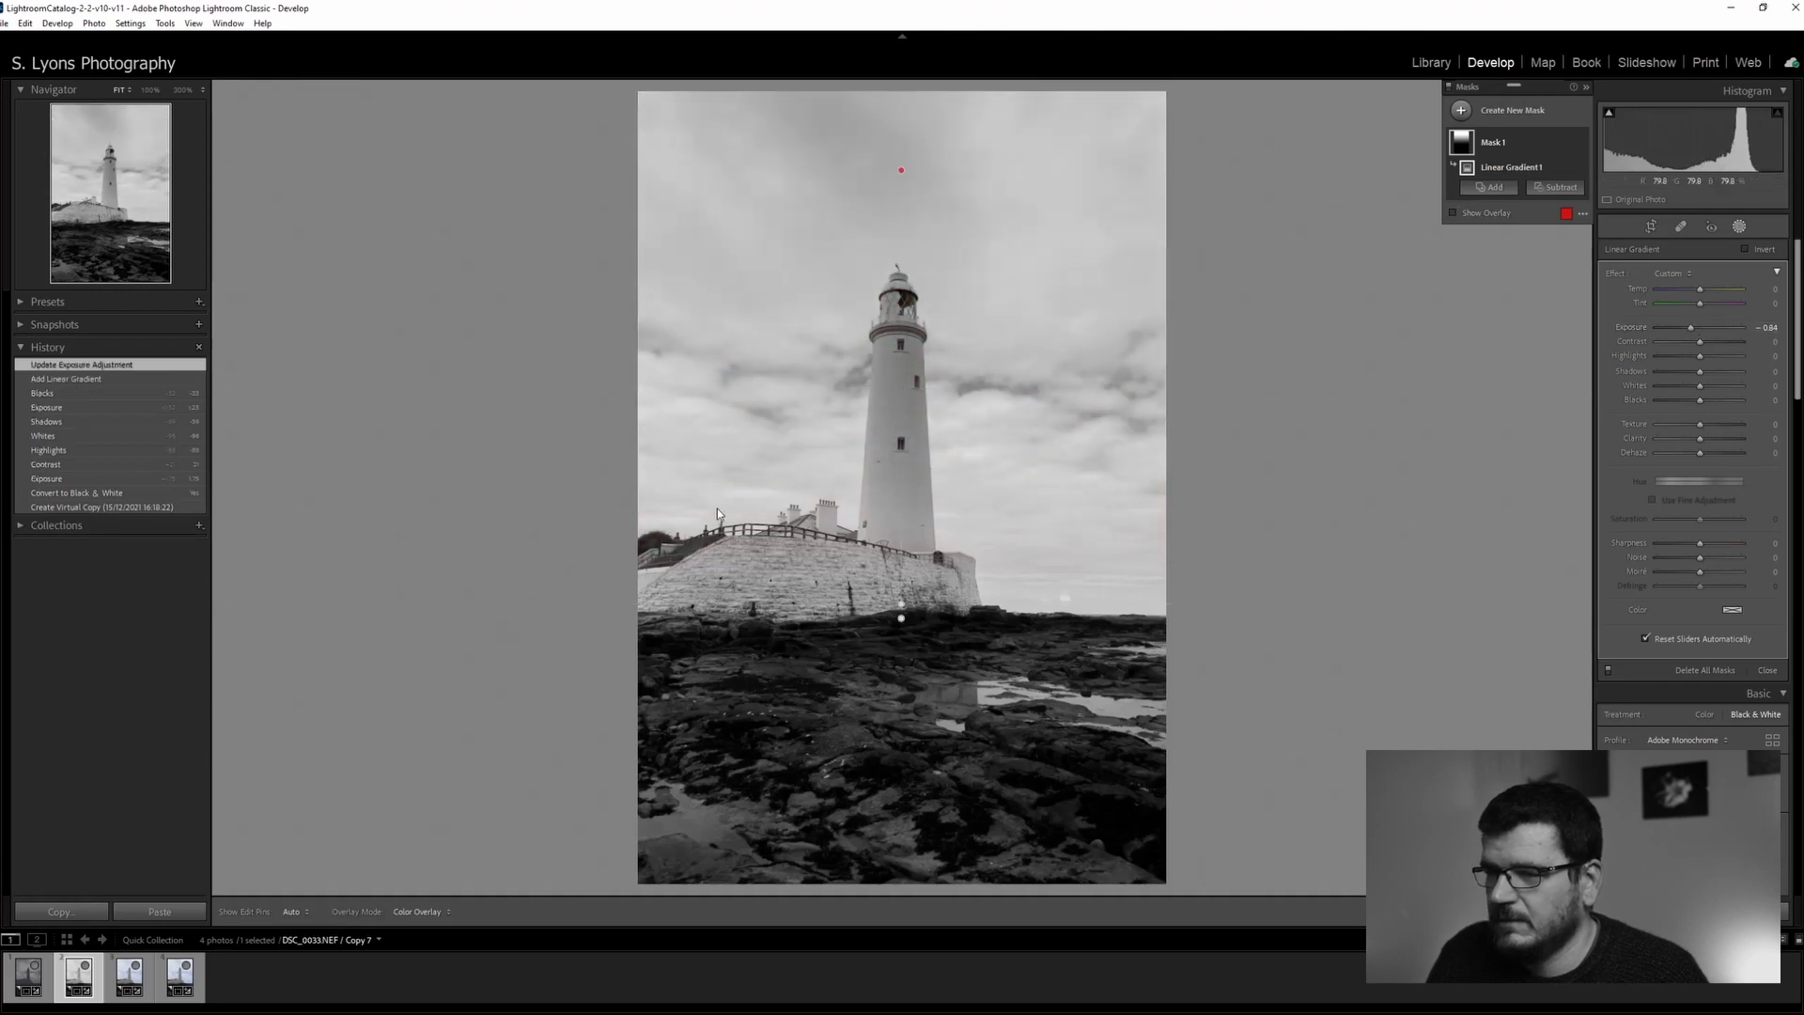
left_click_drag(901, 604, 901, 542)
left_click_drag(1696, 327, 1689, 331)
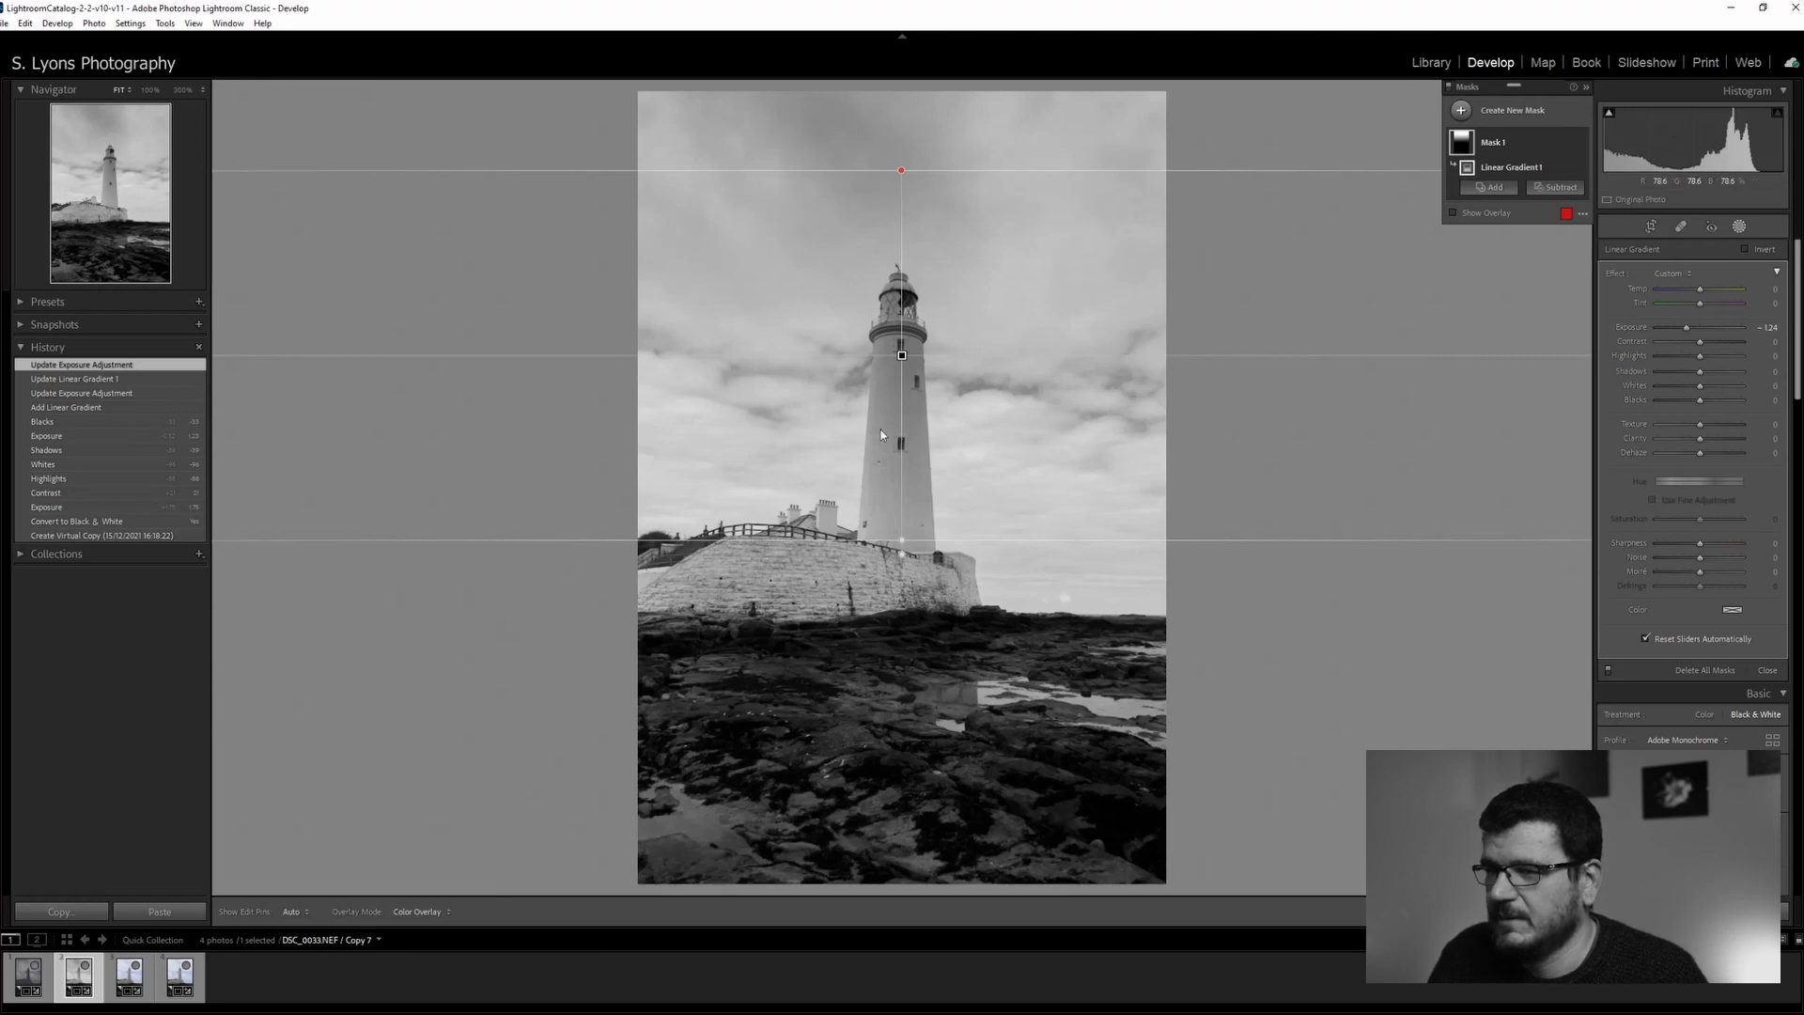
left_click(1511, 109)
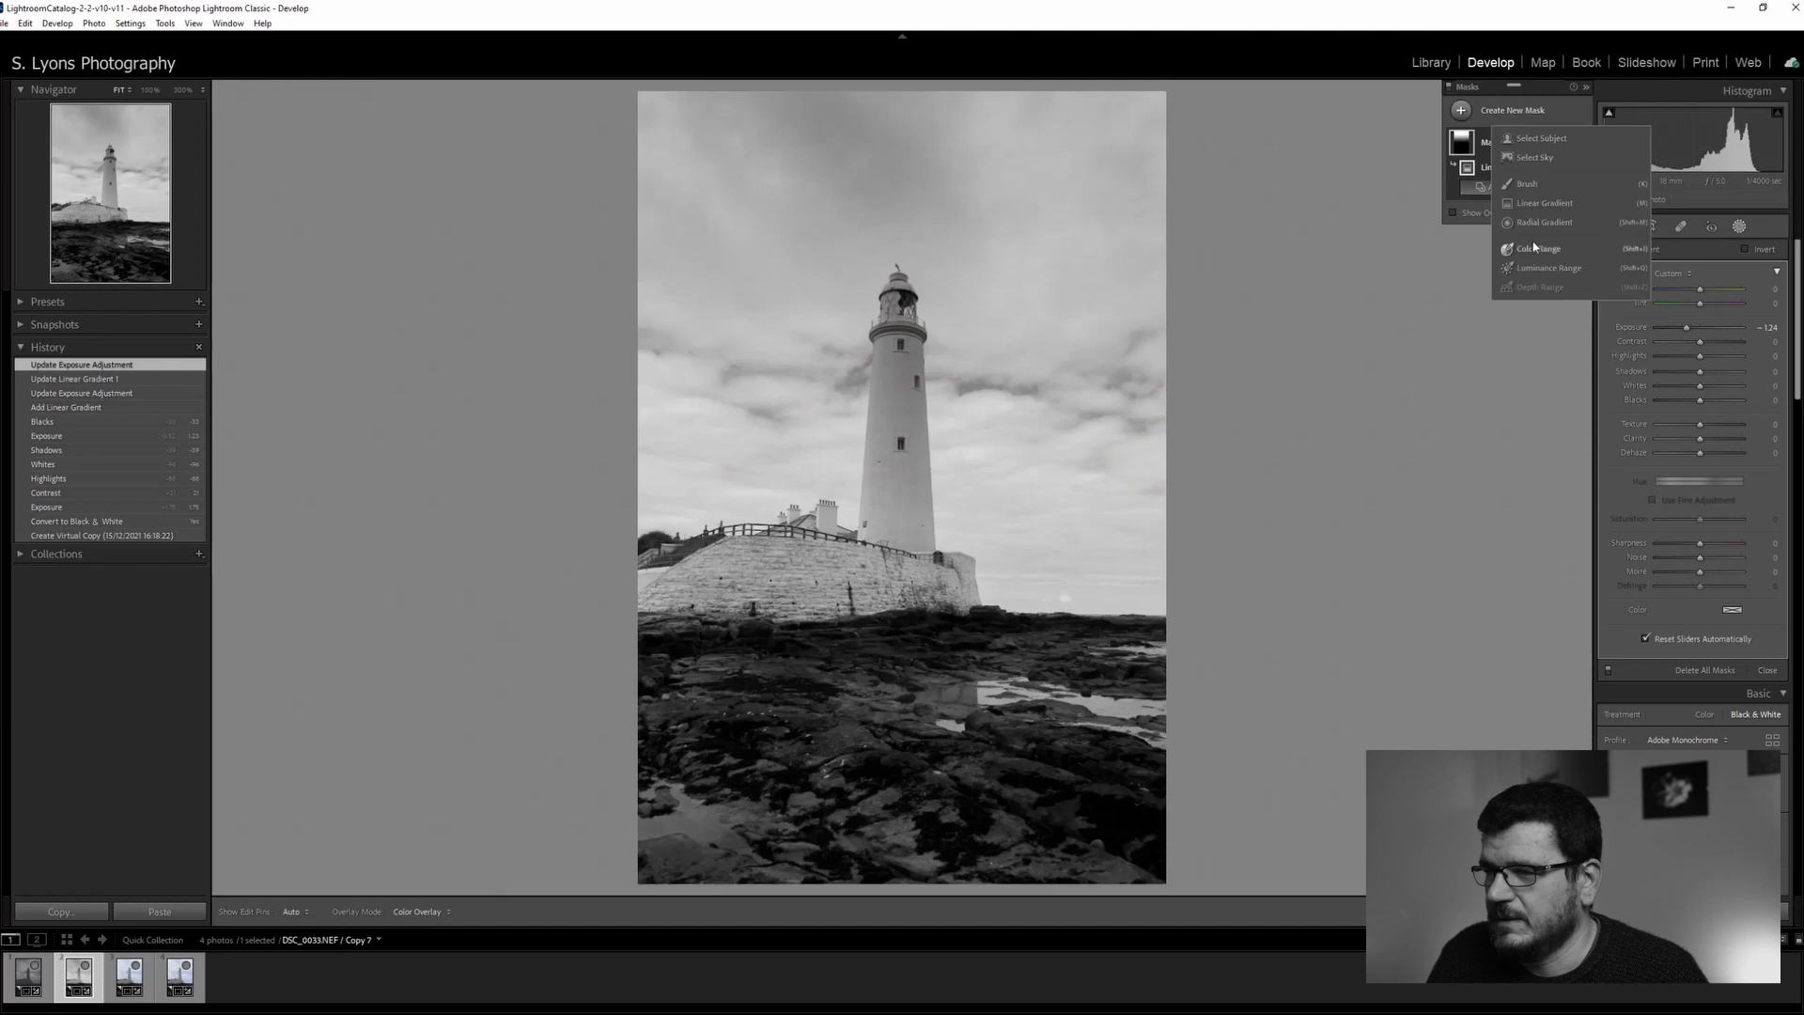
left_click(1546, 268)
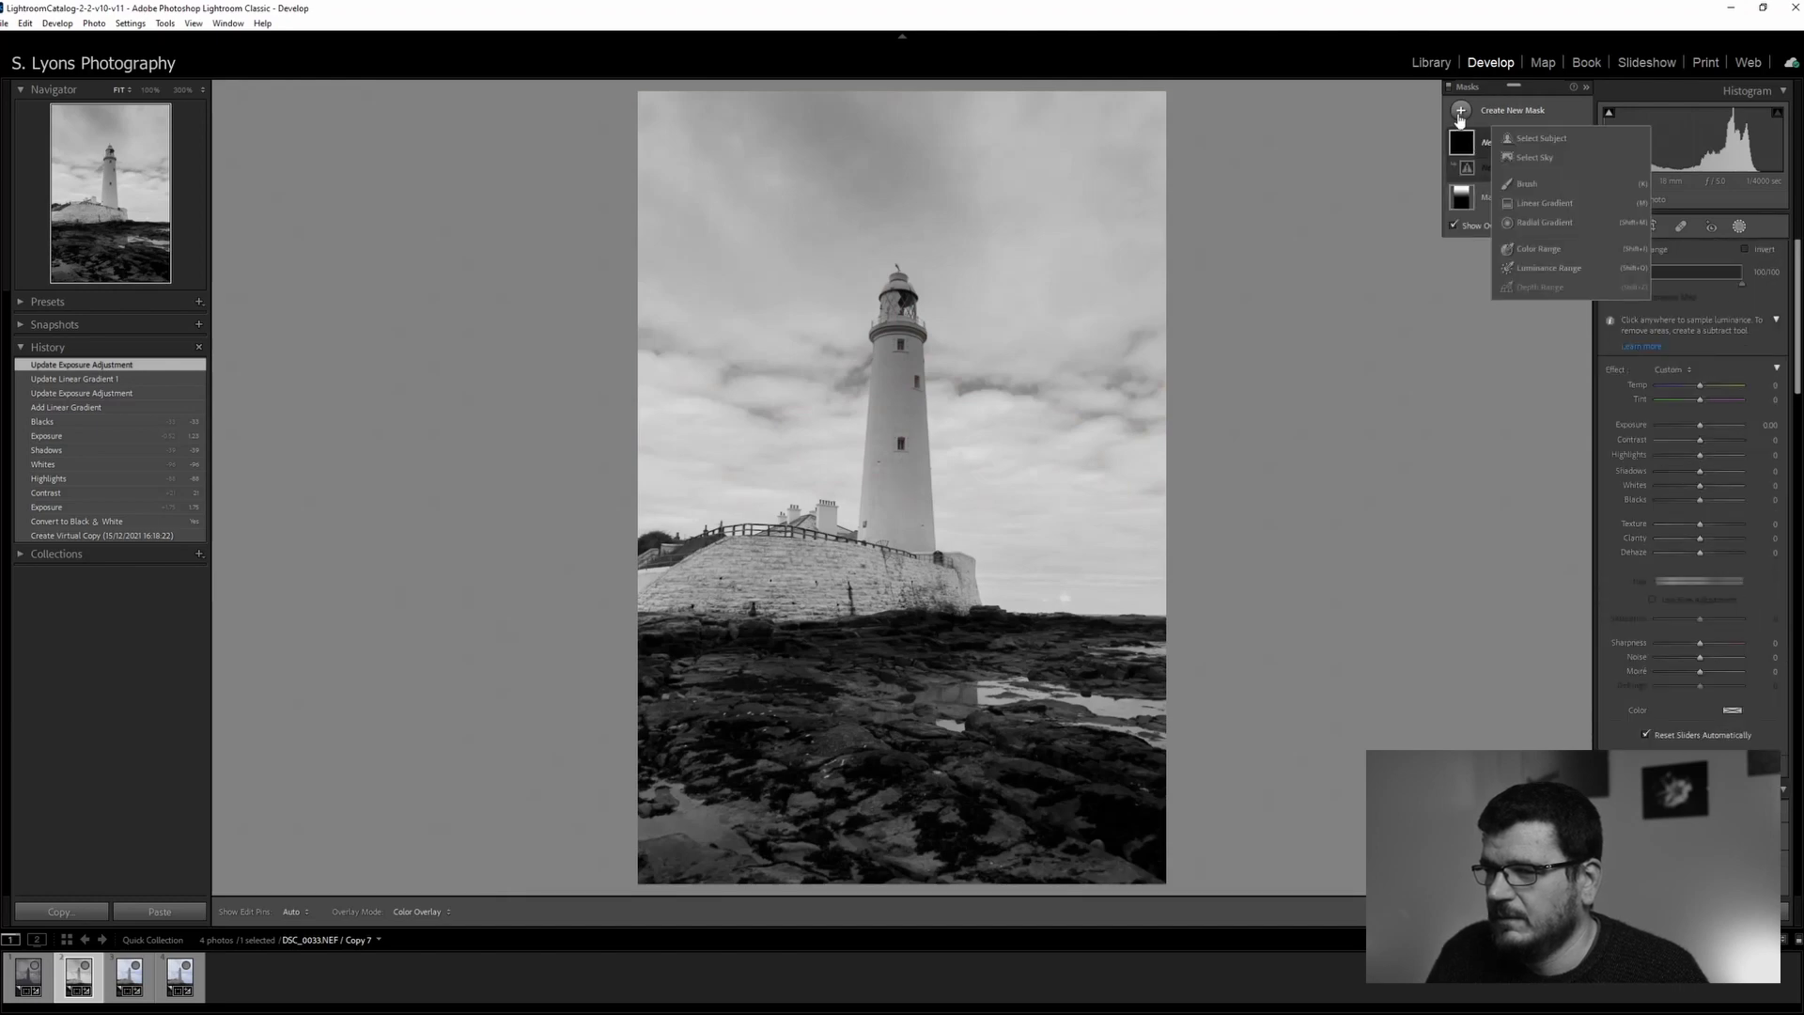
left_click(1500, 142)
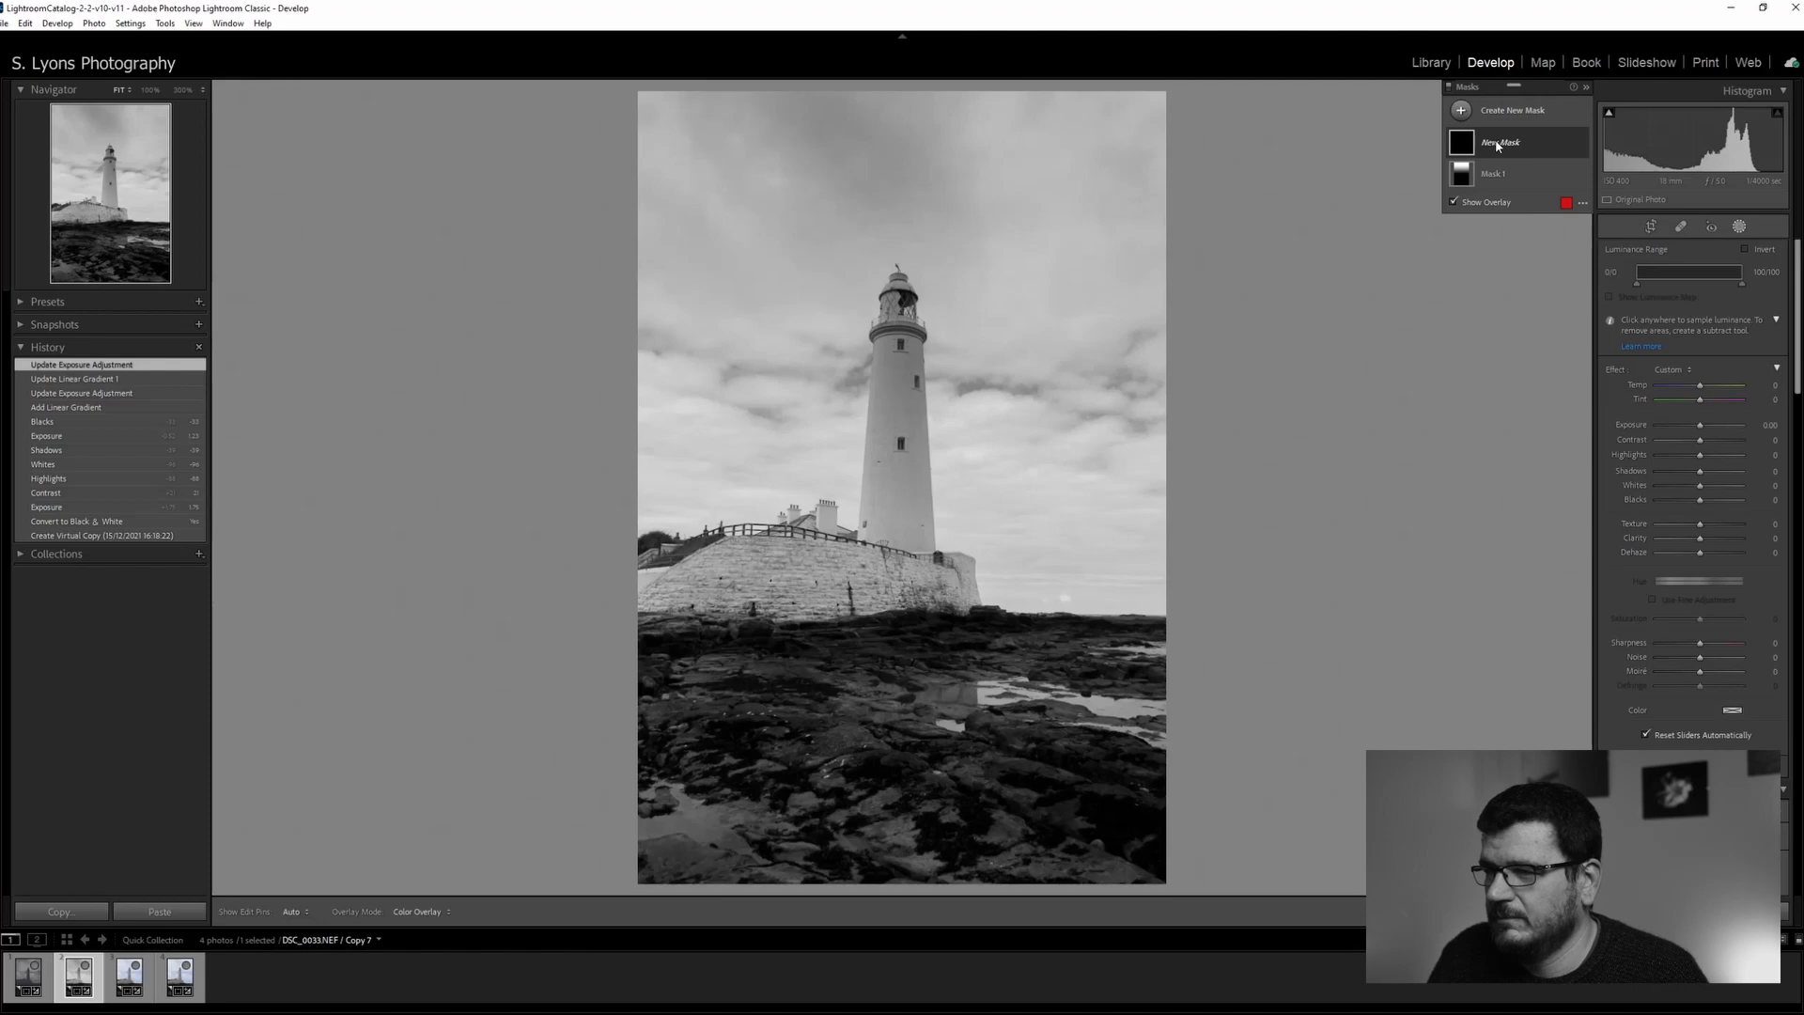
left_click(1502, 142)
Add a second, shorter linear gradient from the upper edge of the sky to the lighthouse top, with Exposure -0.30 and Contrast 58
left_click(1456, 110)
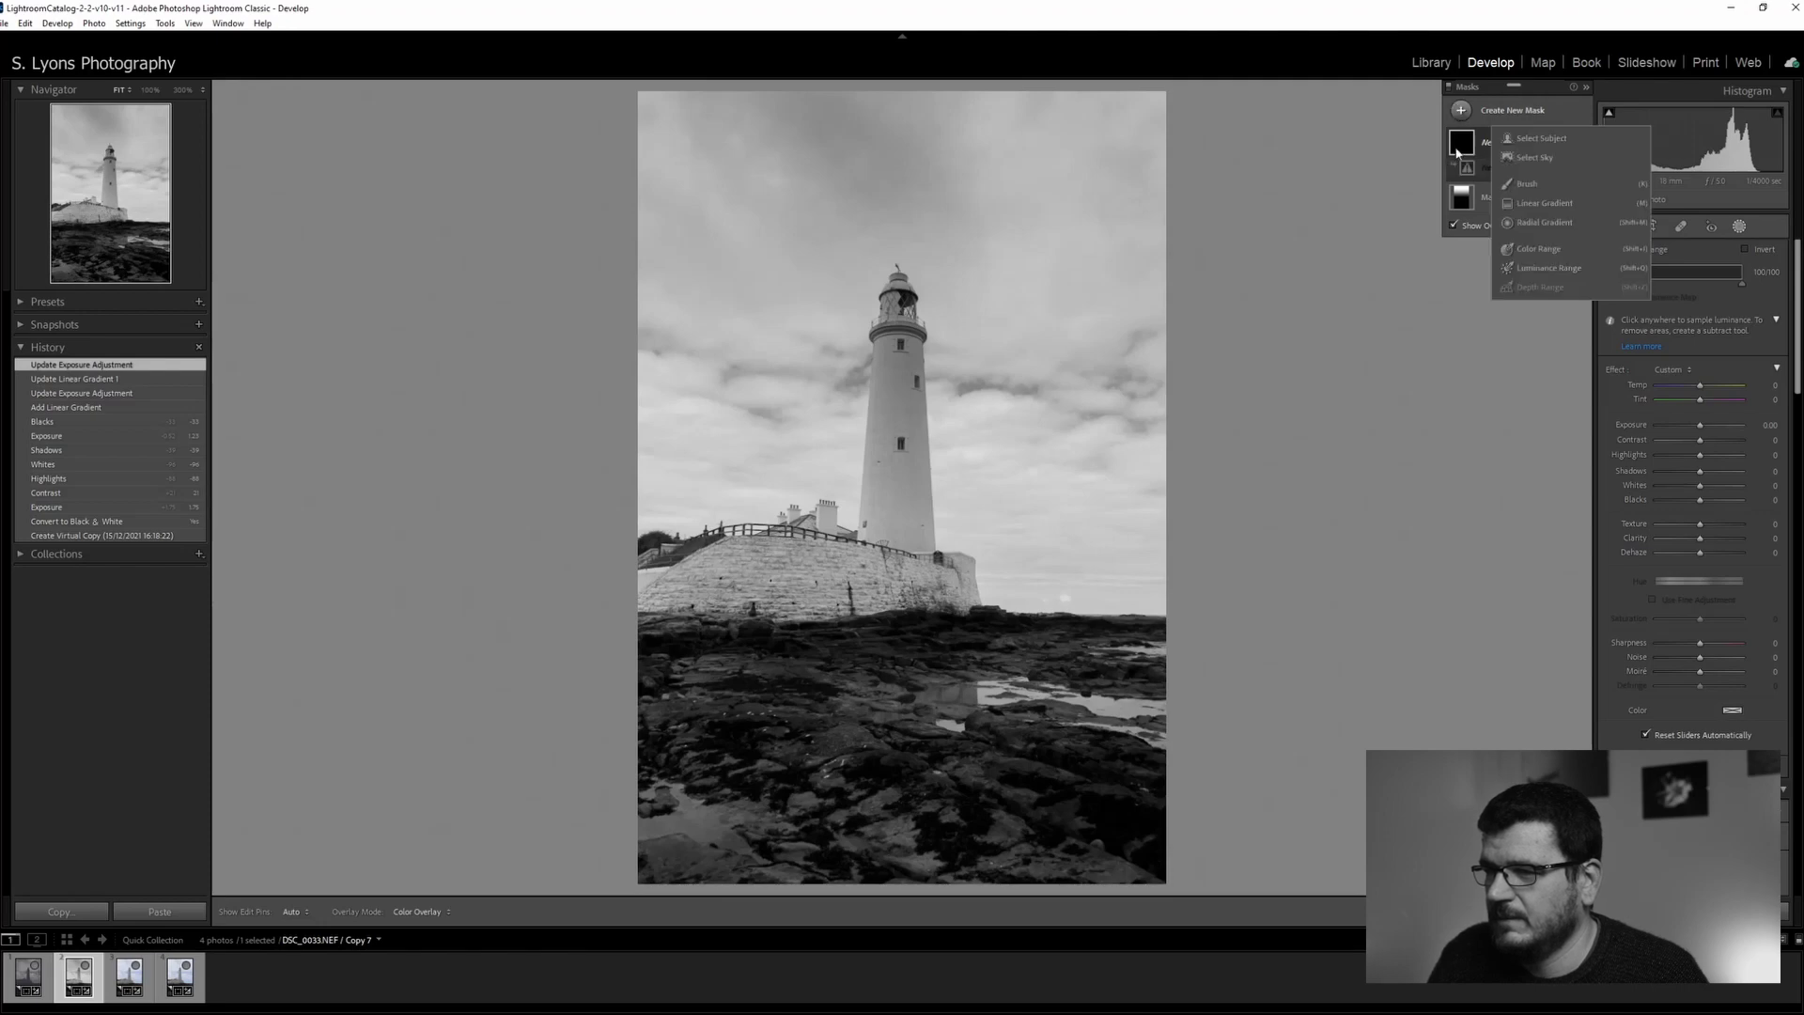
left_click(1541, 204)
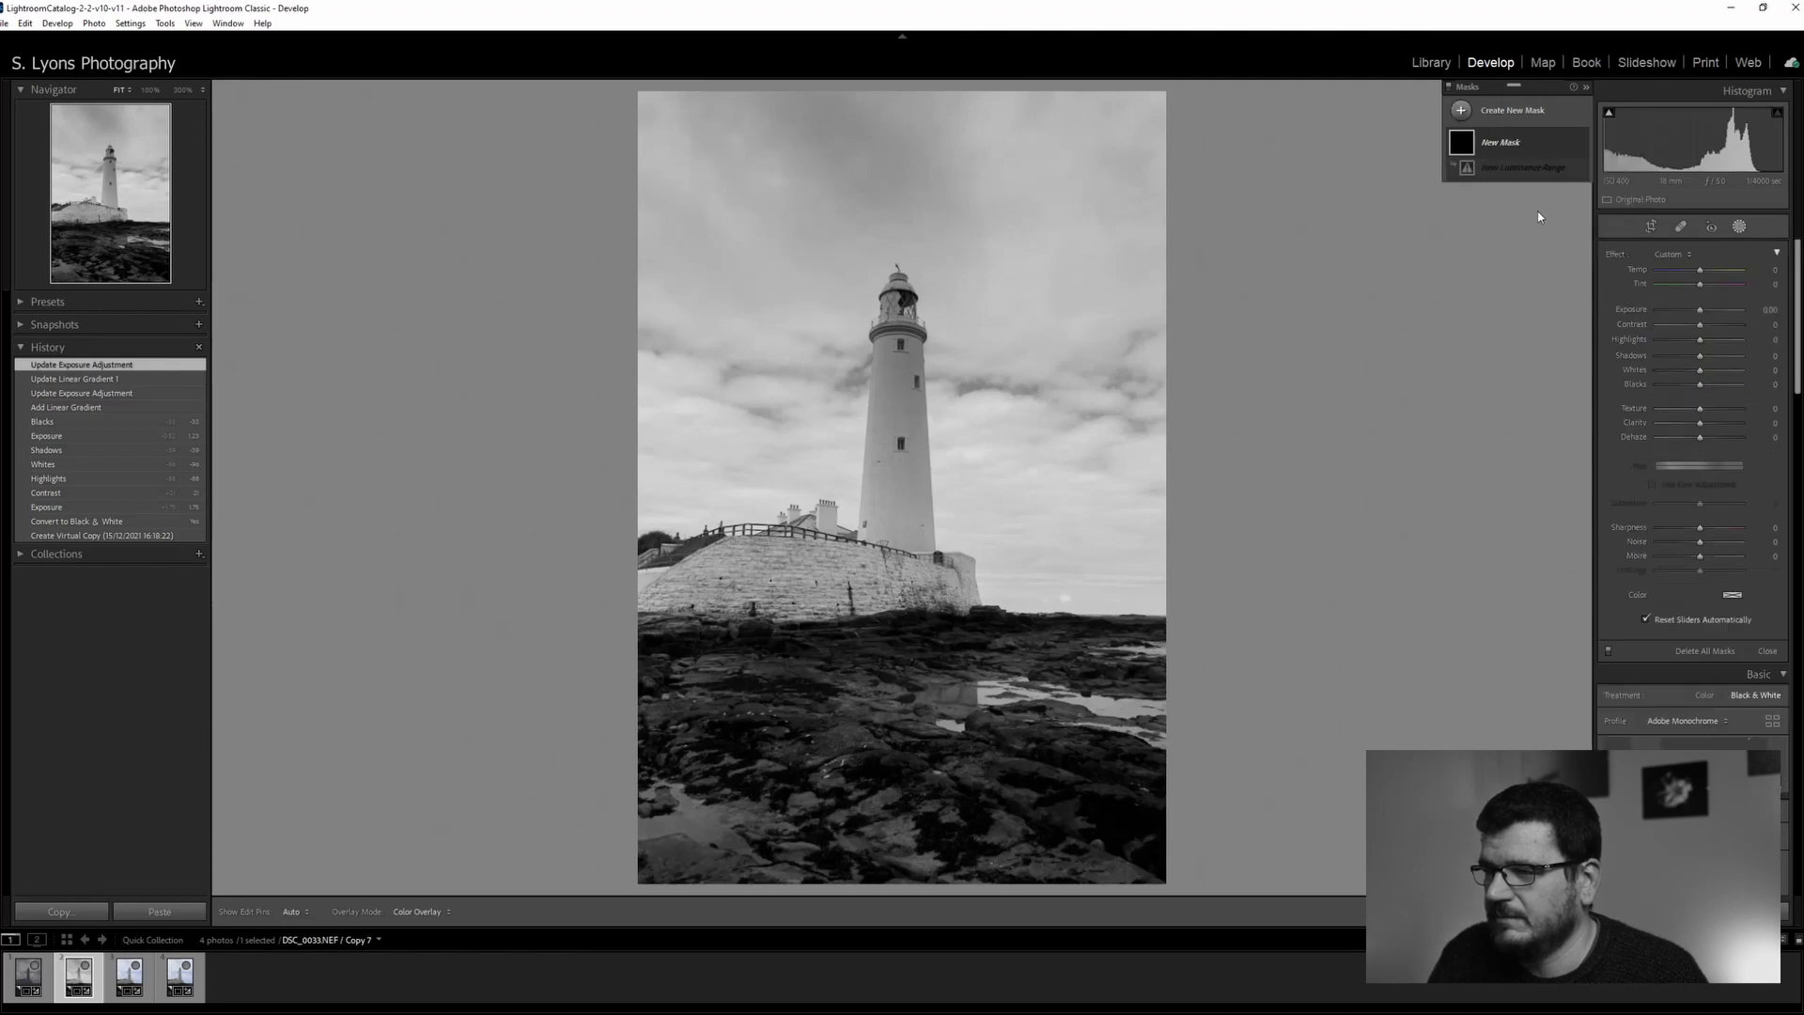
left_click_drag(901, 113, 901, 284)
left_click_drag(1701, 328, 1695, 331)
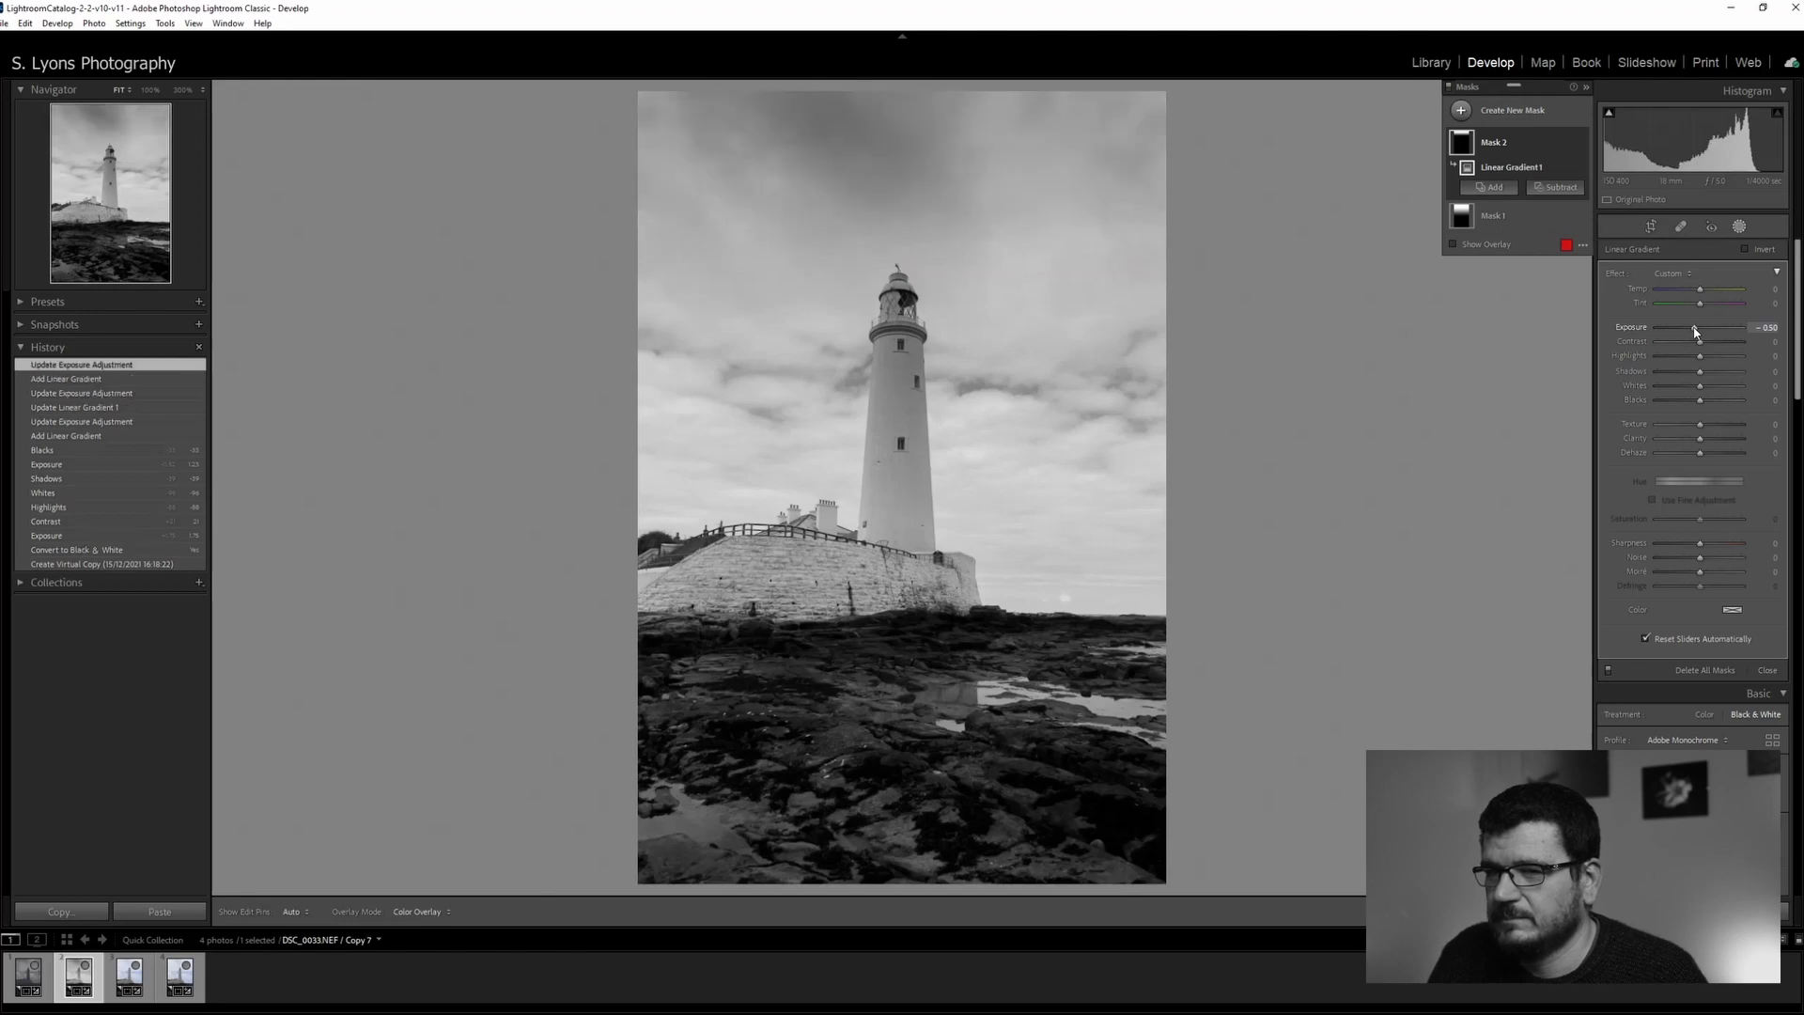
left_click_drag(1696, 331, 1698, 330)
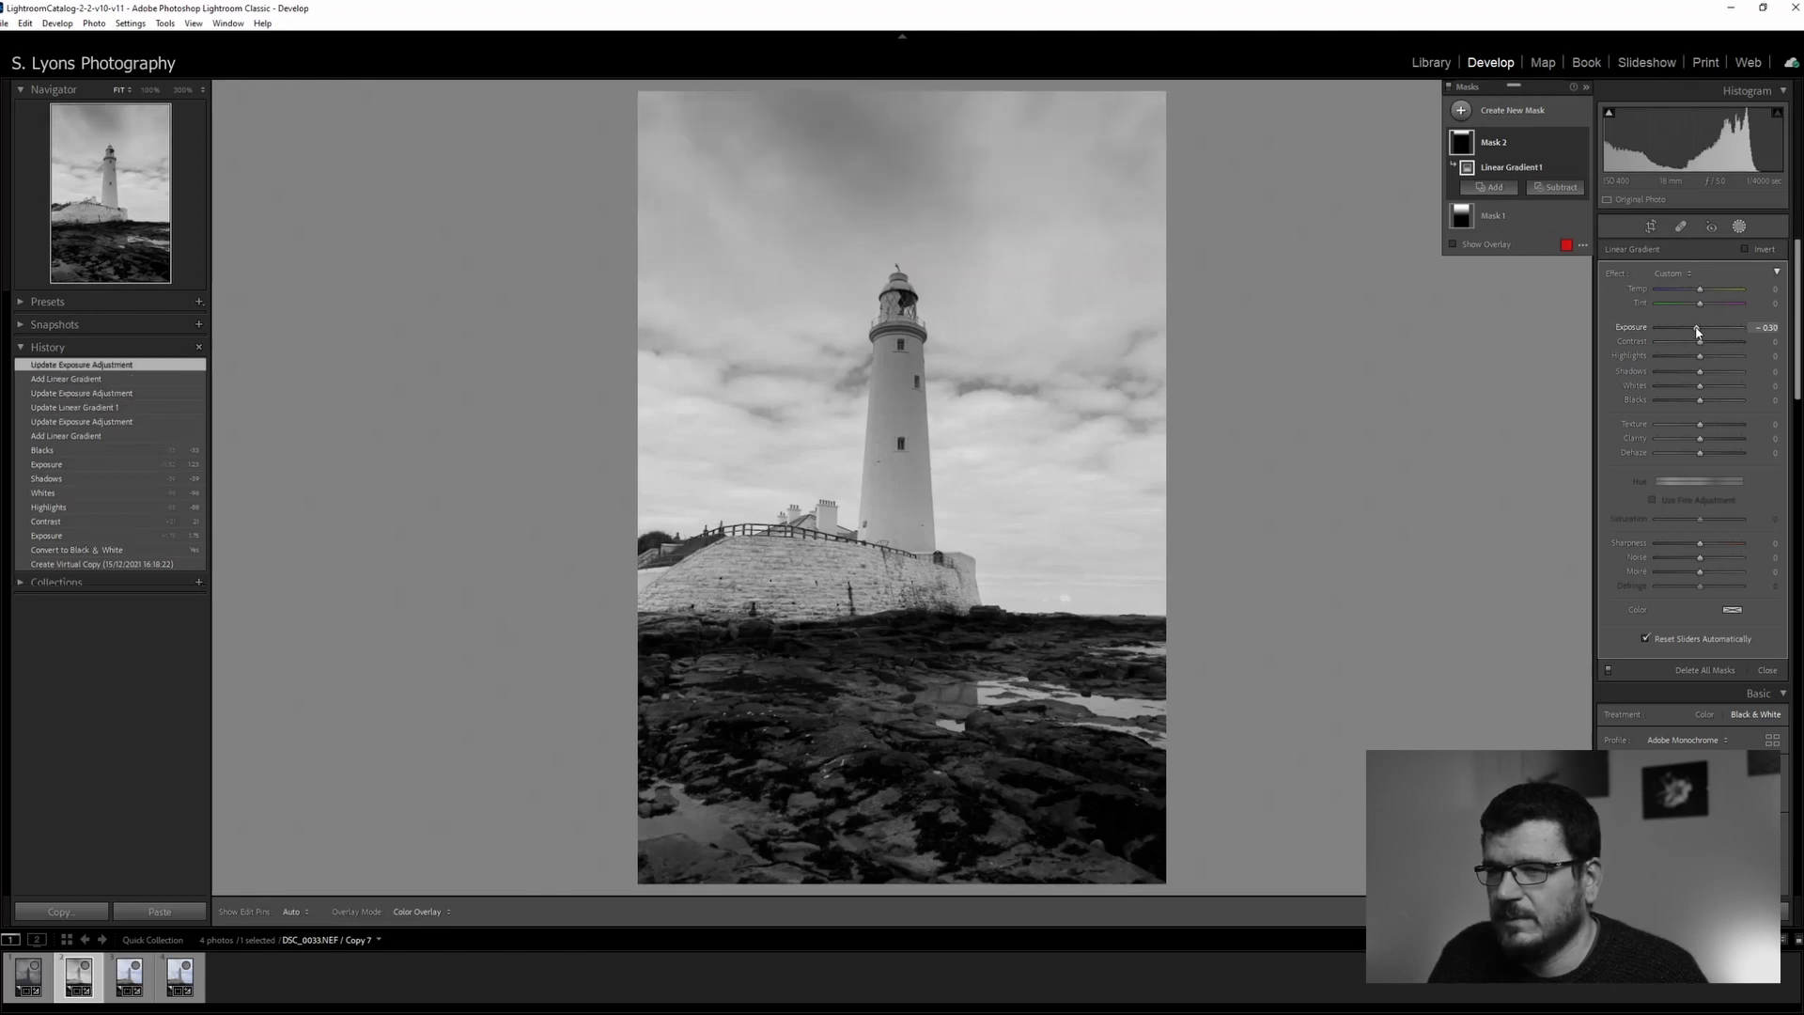
left_click_drag(1726, 345, 1725, 340)
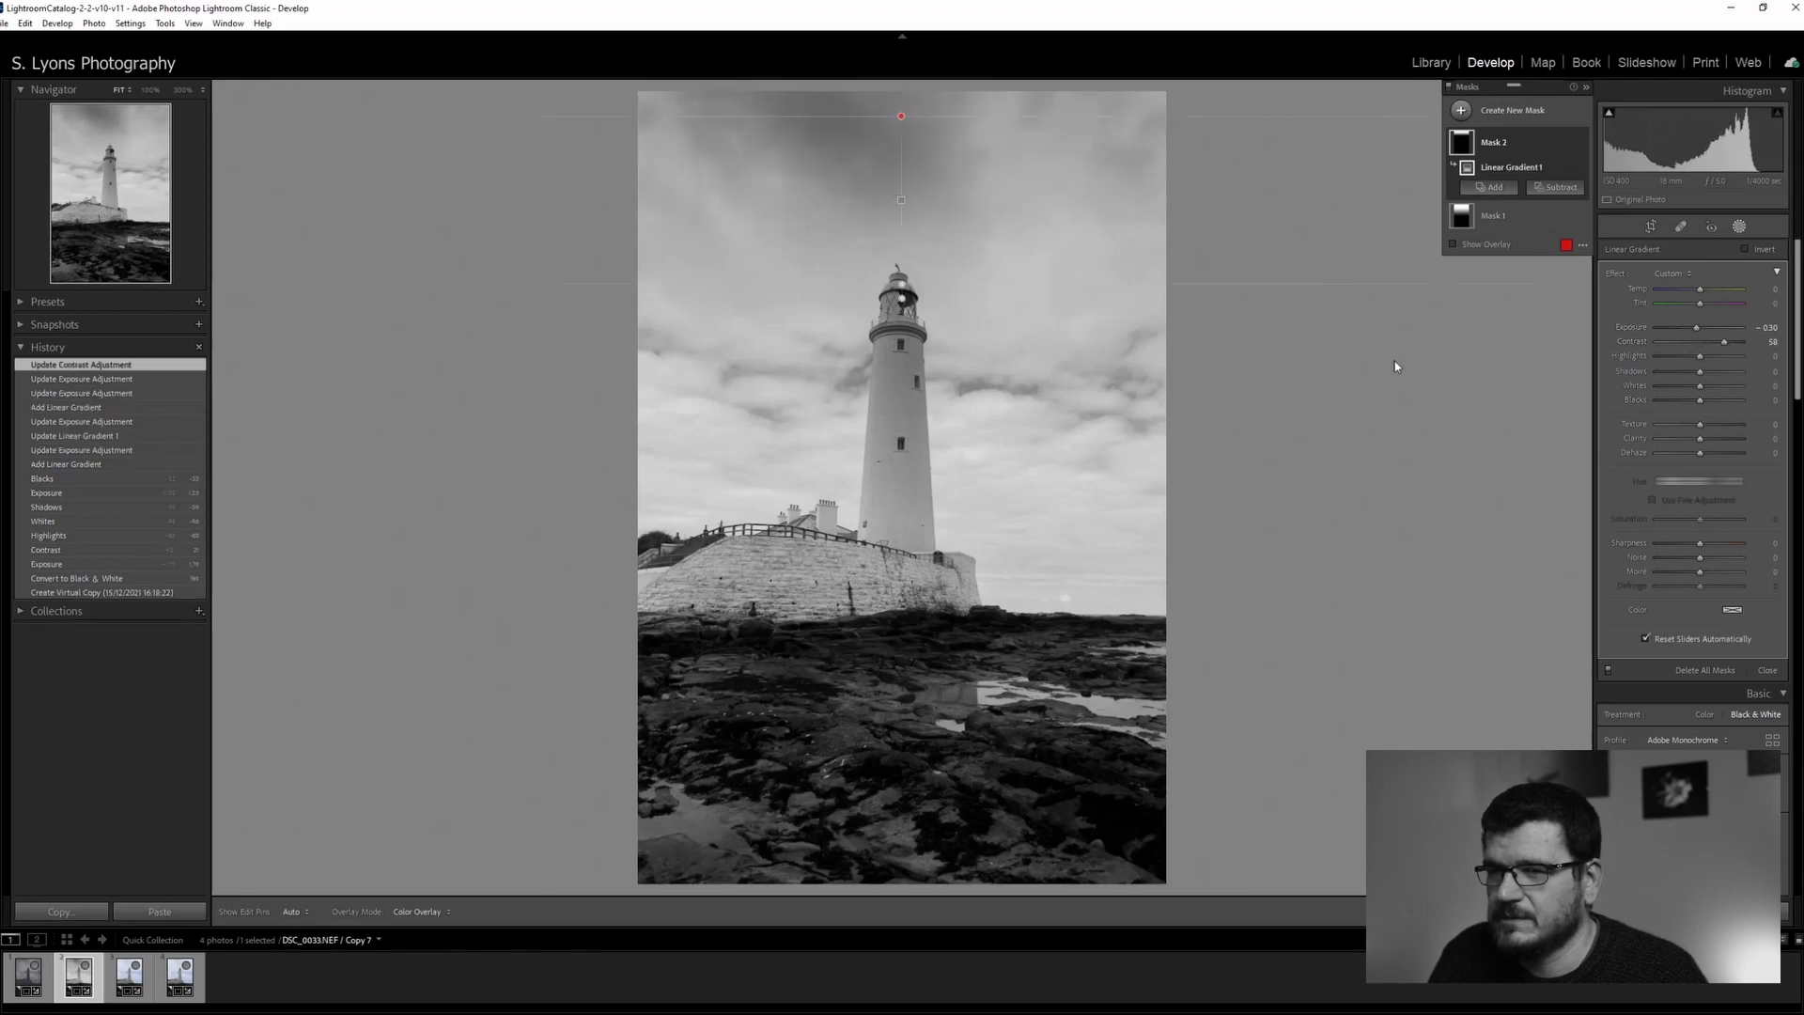
Set the Contrast of the first sky gradient, Mask 1, to 38 and finish masking
left_click(1501, 218)
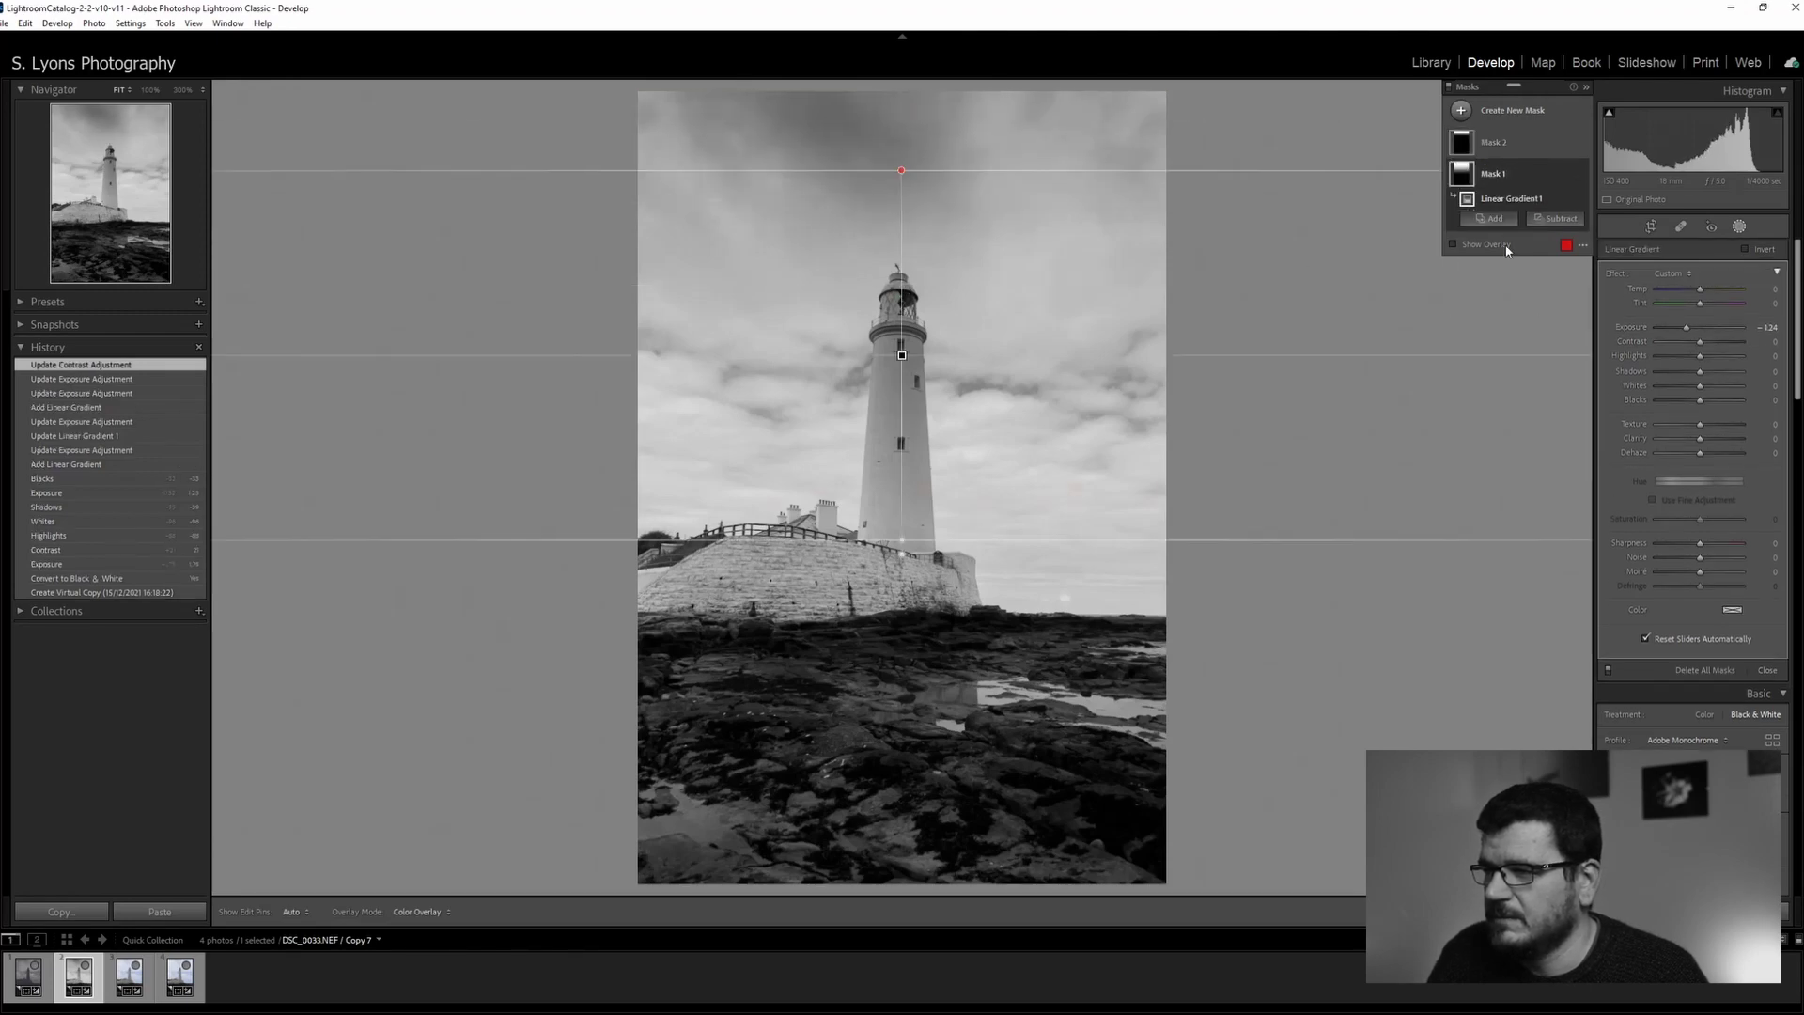
left_click_drag(1699, 341, 1716, 346)
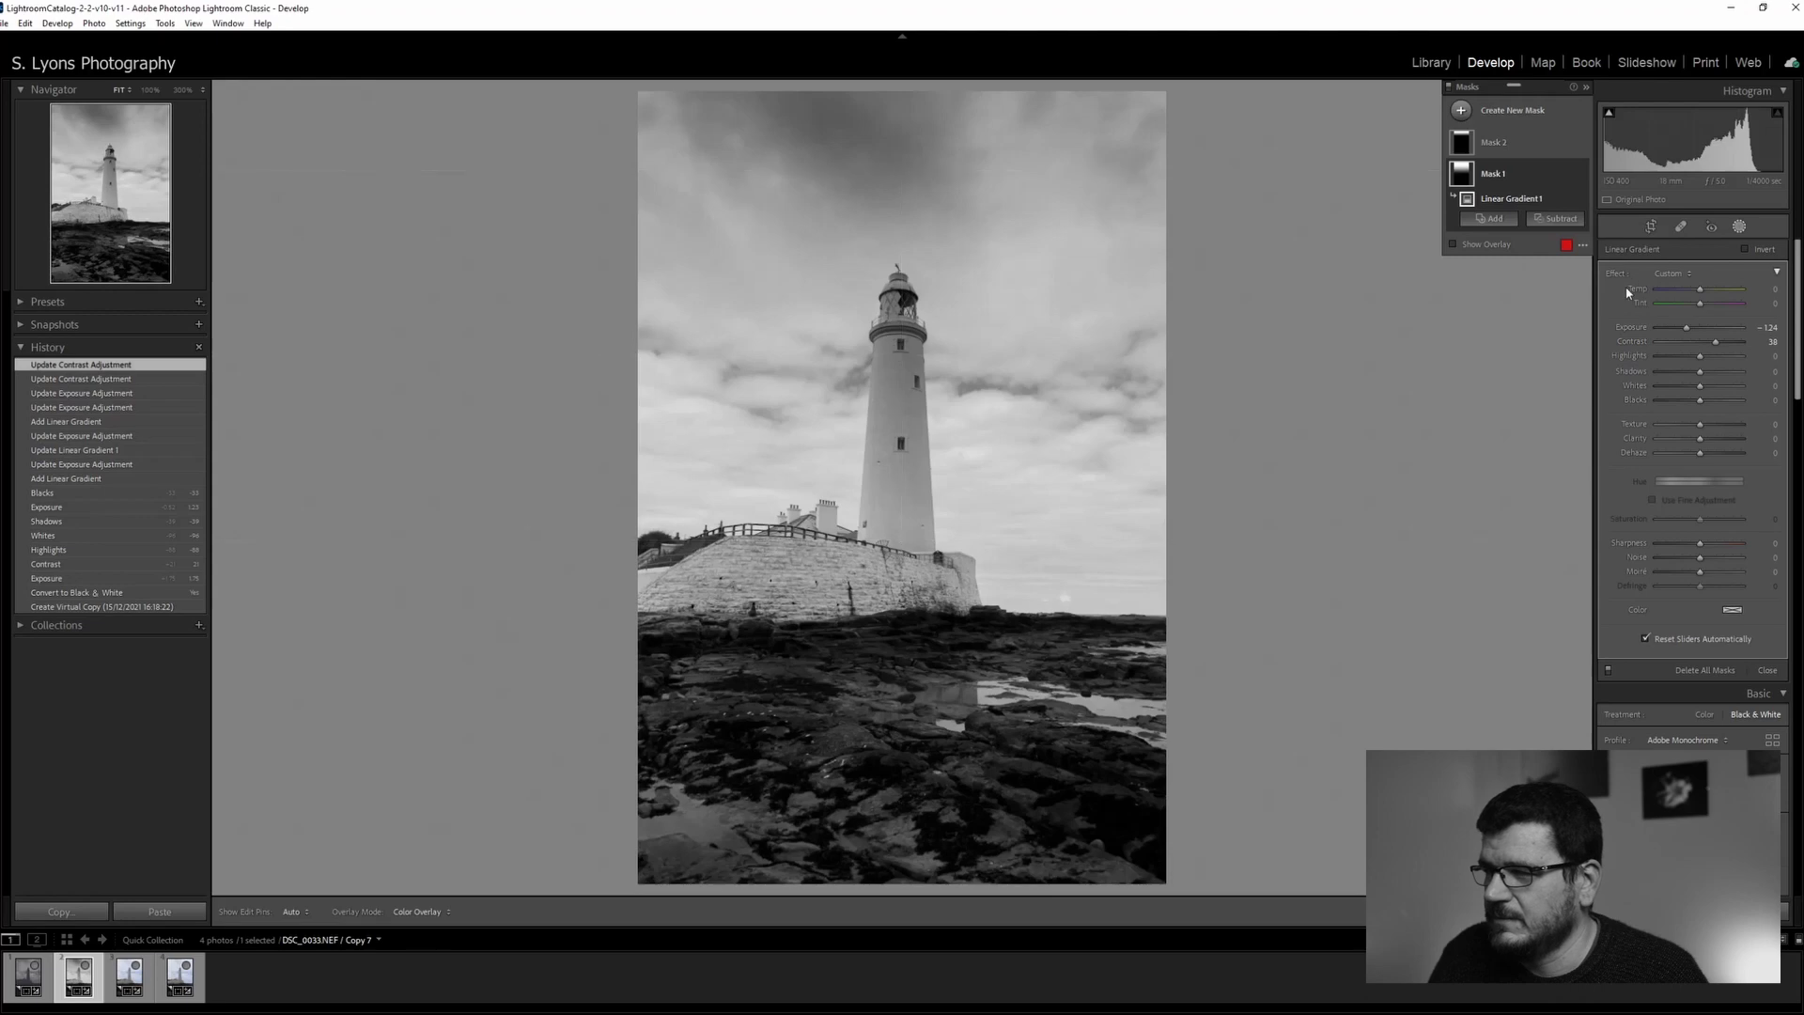
left_click(1739, 227)
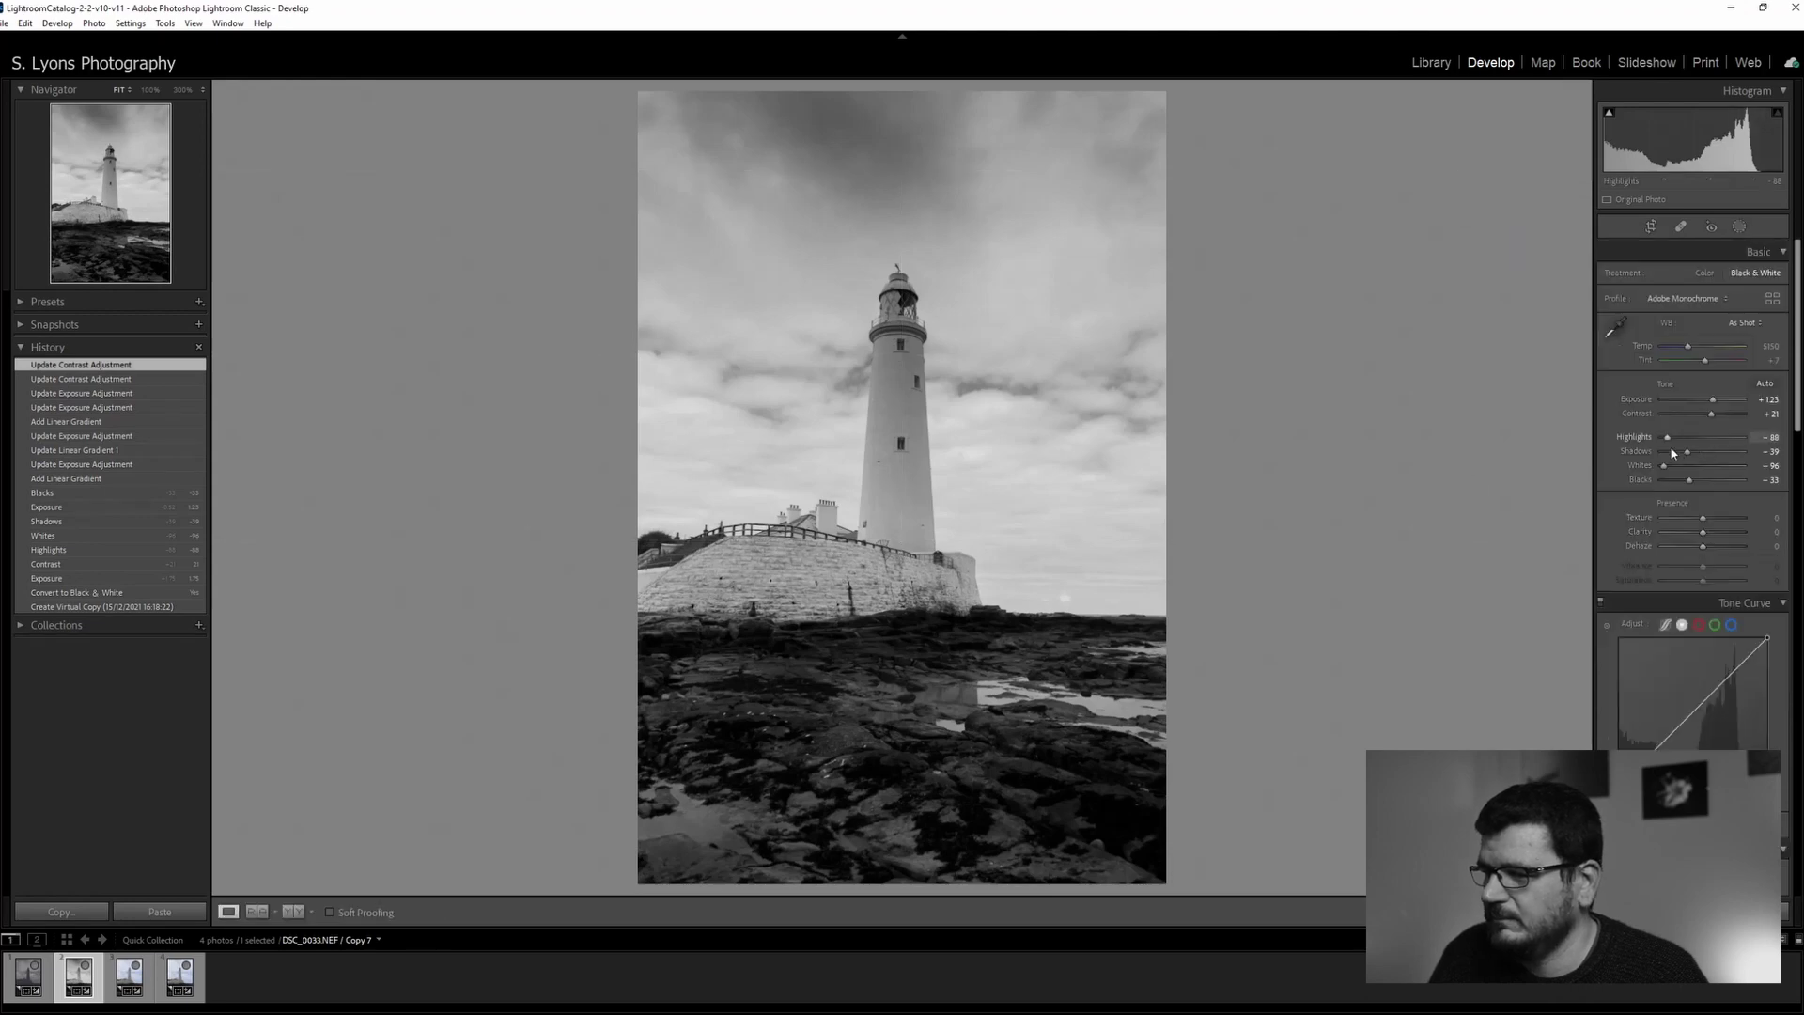
Shape the tone curve into a faded S-curve with a raised black point, a lowered white point and slightly lowered shadows
scroll(1673, 451, "down", 5)
scroll(1613, 477, "up", 2)
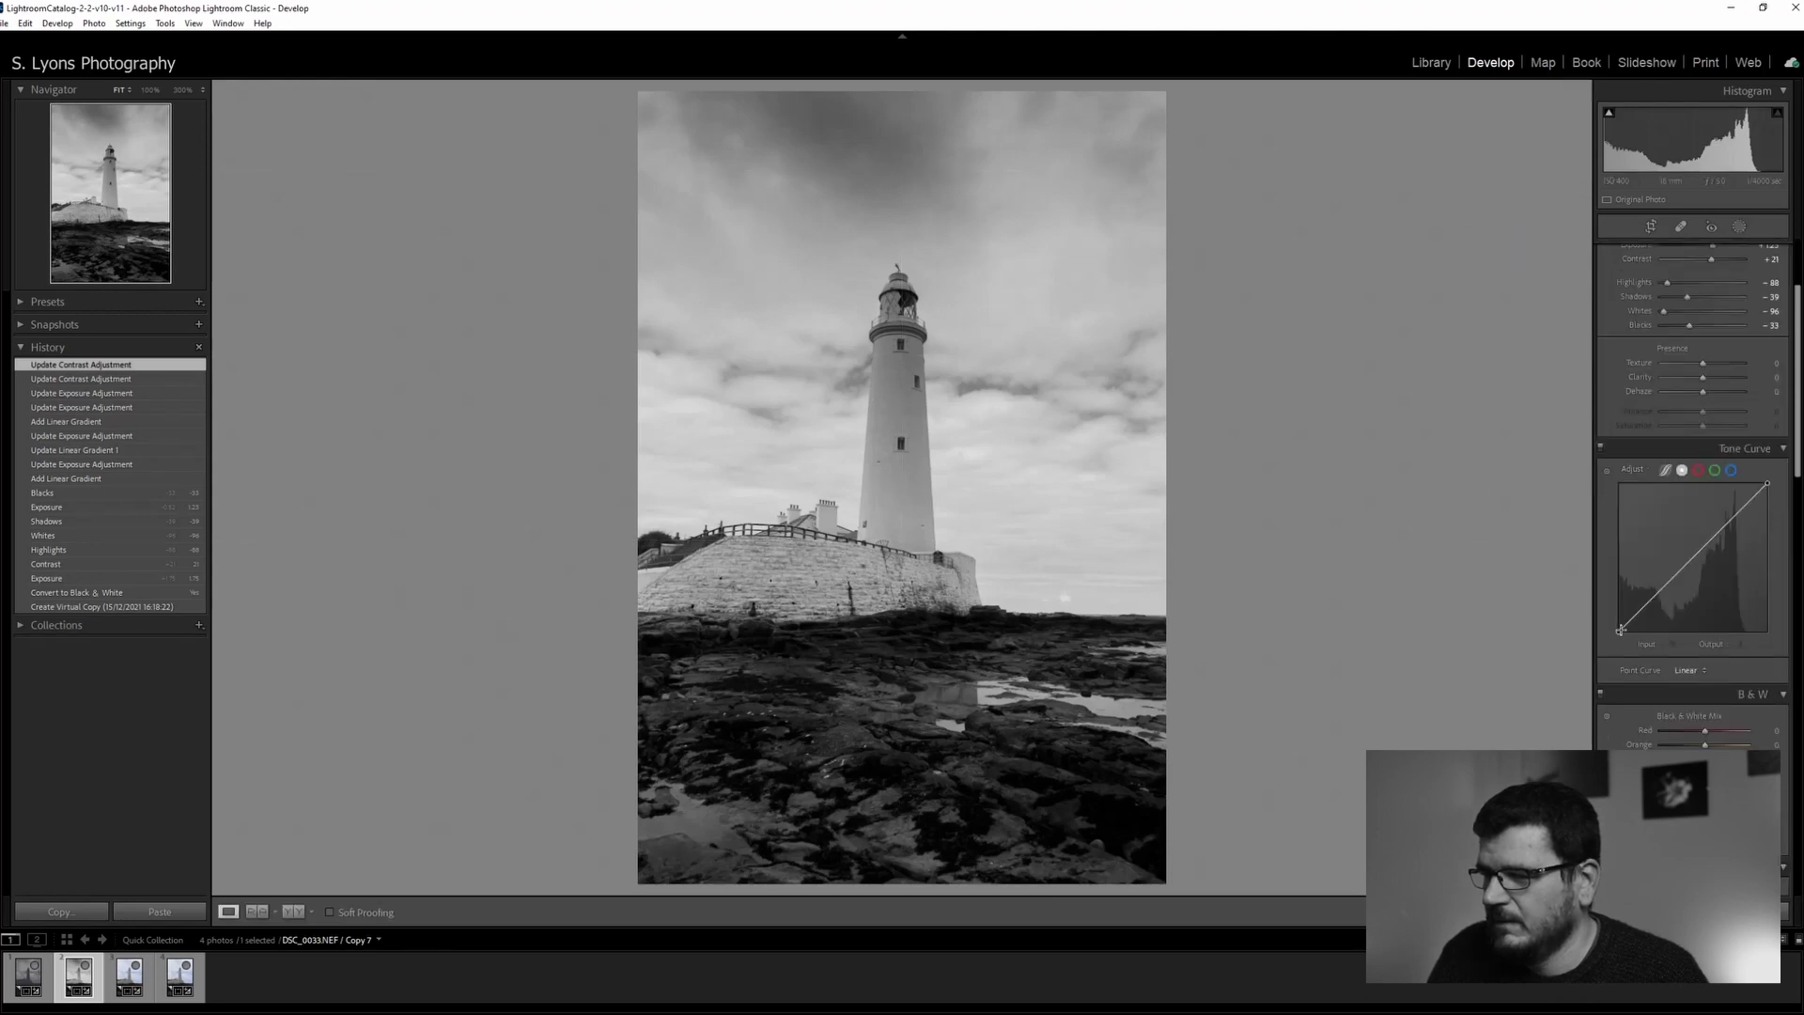
left_click_drag(1620, 631, 1610, 626)
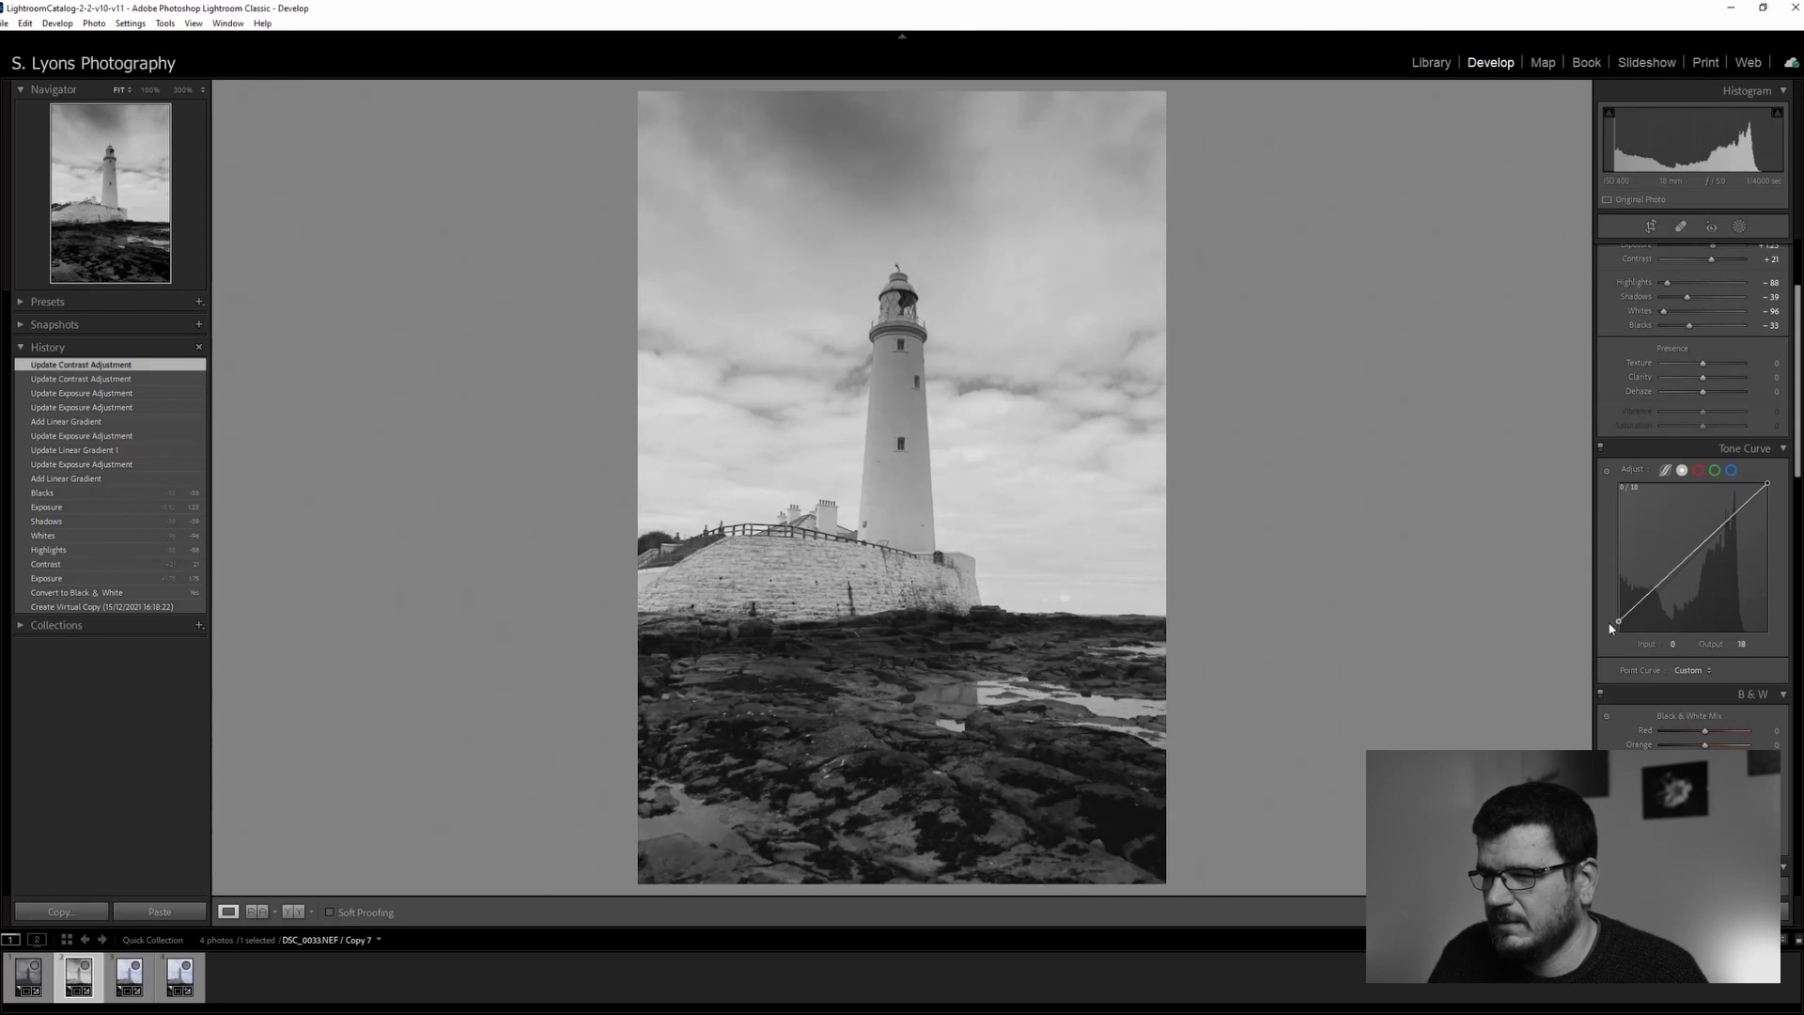
left_click_drag(1767, 484, 1750, 510)
left_click(1643, 608)
left_click_drag(1645, 614, 1647, 616)
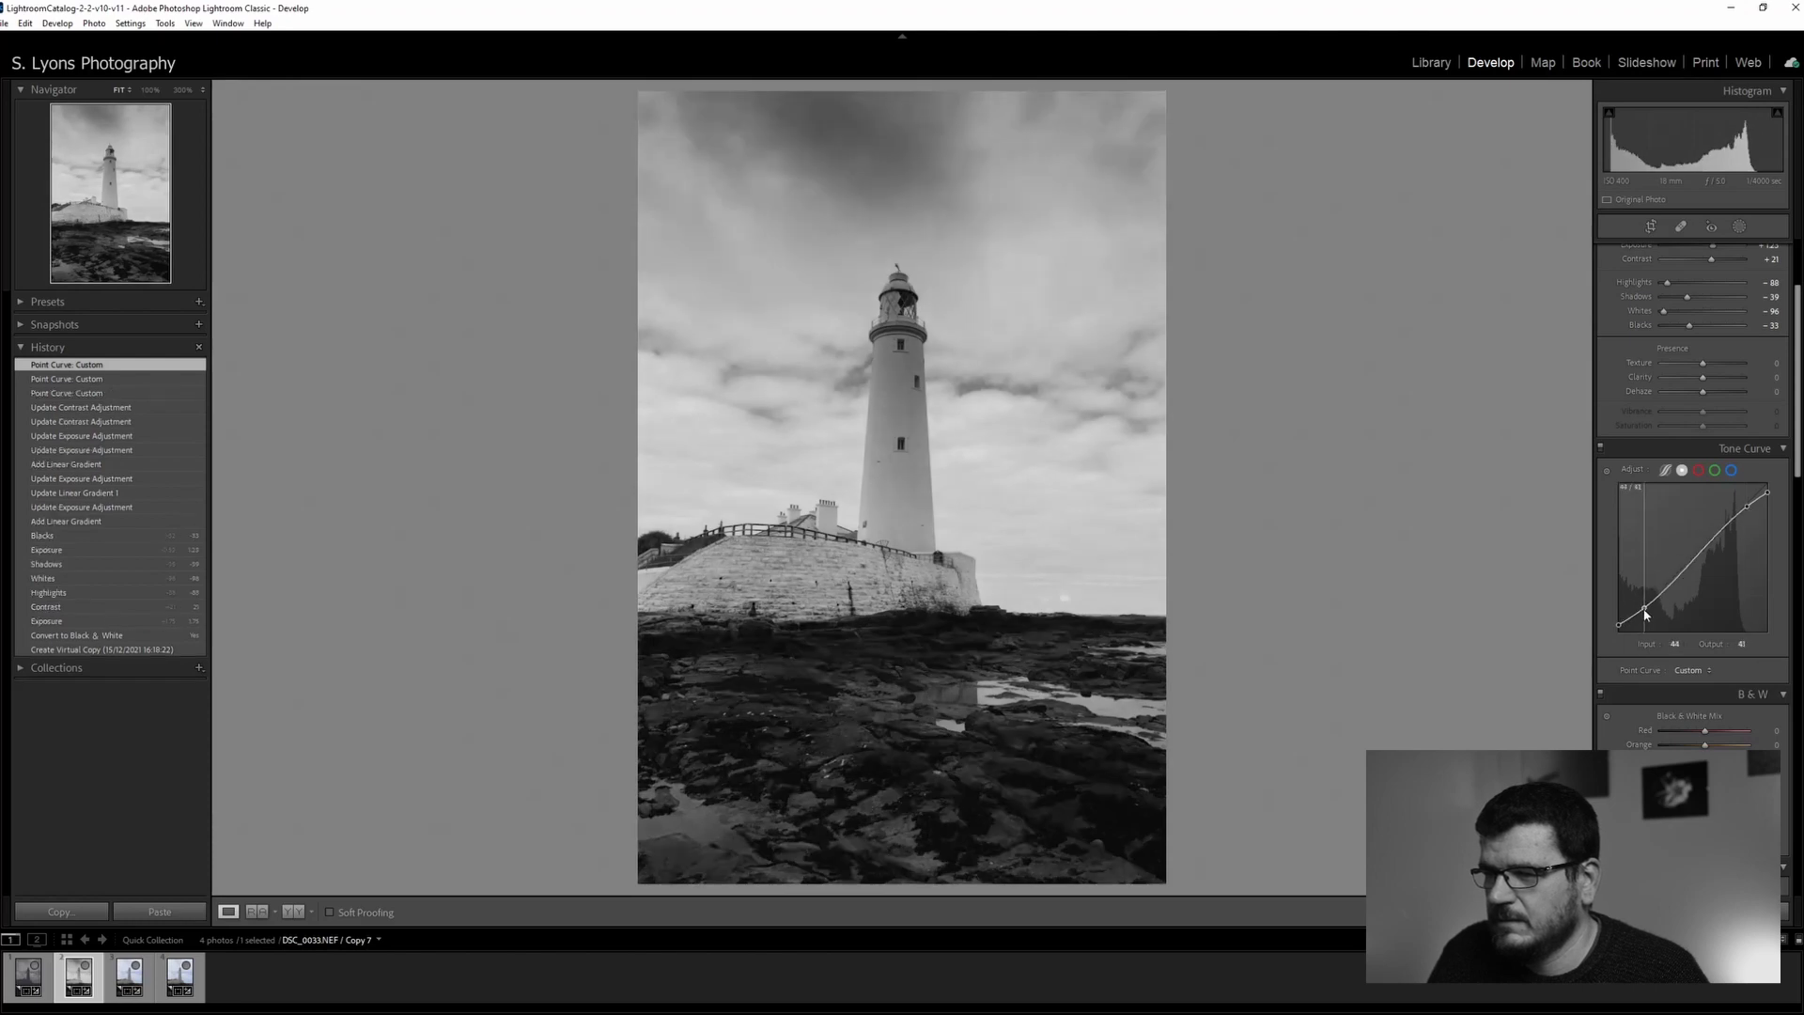
Compare the photo repeatedly with the tone curve off and on, leaving it enabled
left_click(1601, 450)
left_click(1601, 449)
left_click(1601, 449)
left_click(1602, 449)
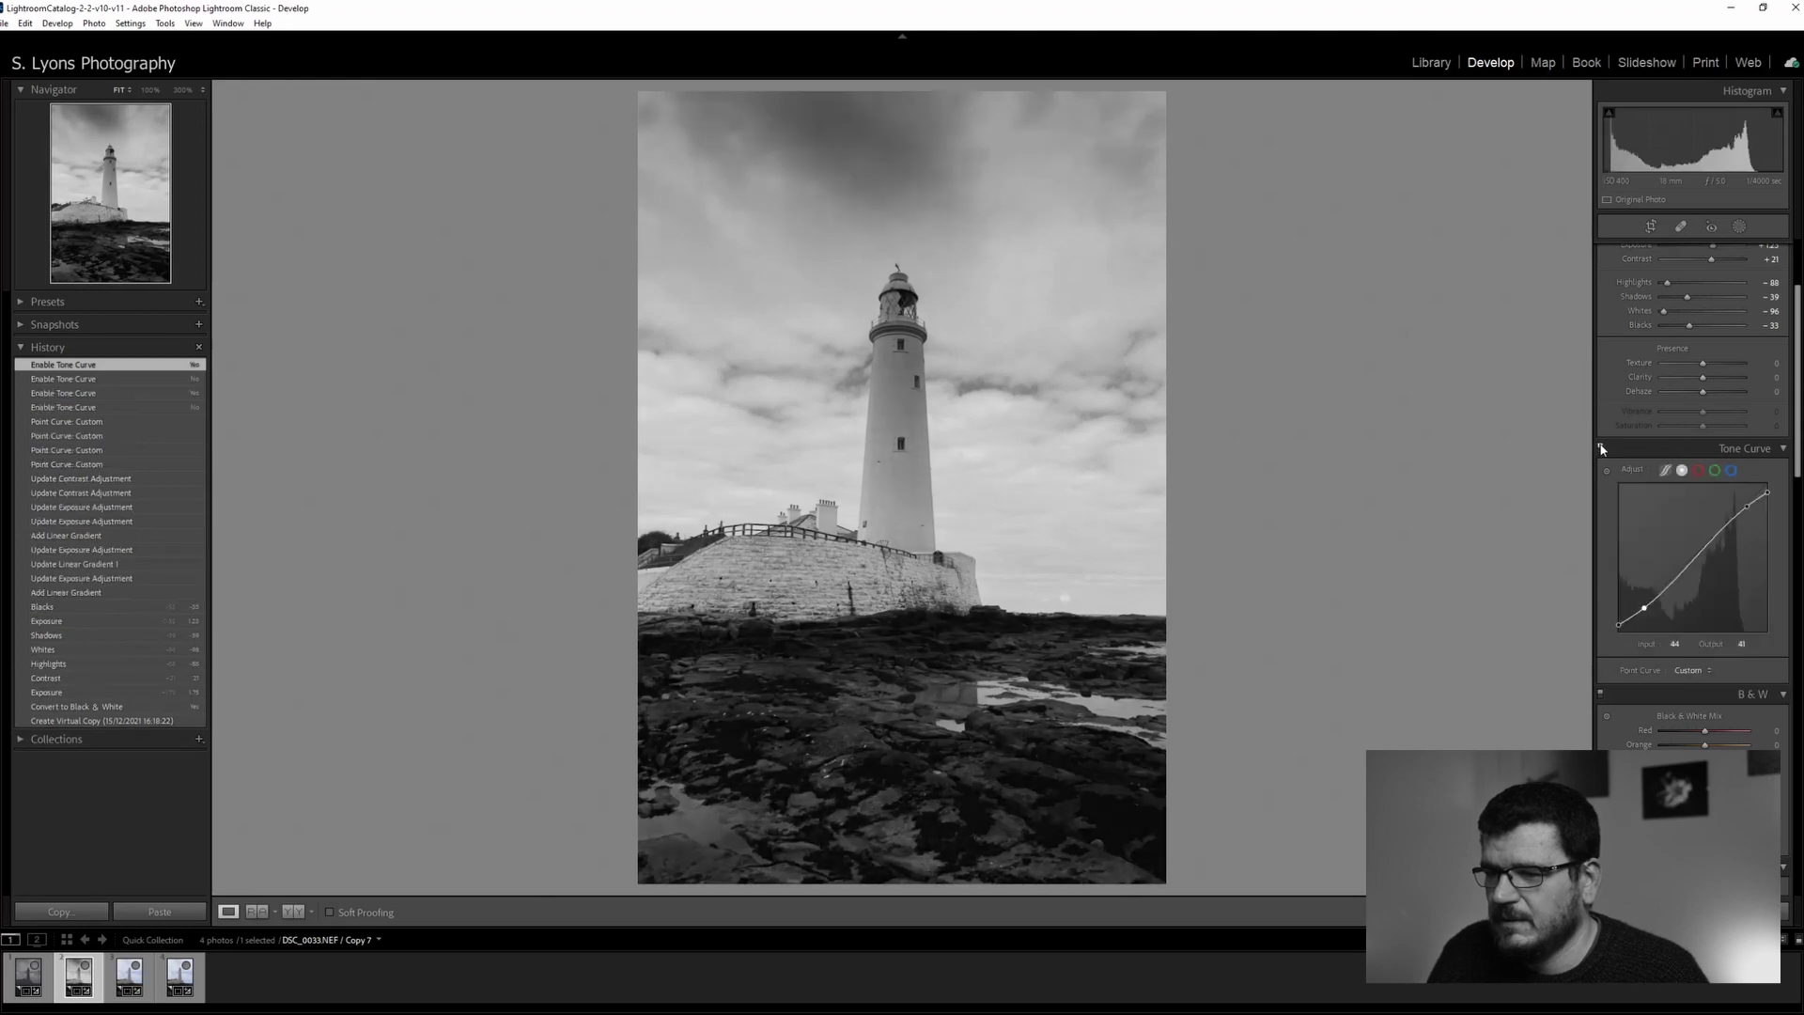
left_click(1602, 449)
left_click(1601, 449)
left_click(1601, 450)
left_click(1601, 449)
left_click(1601, 450)
left_click(1601, 450)
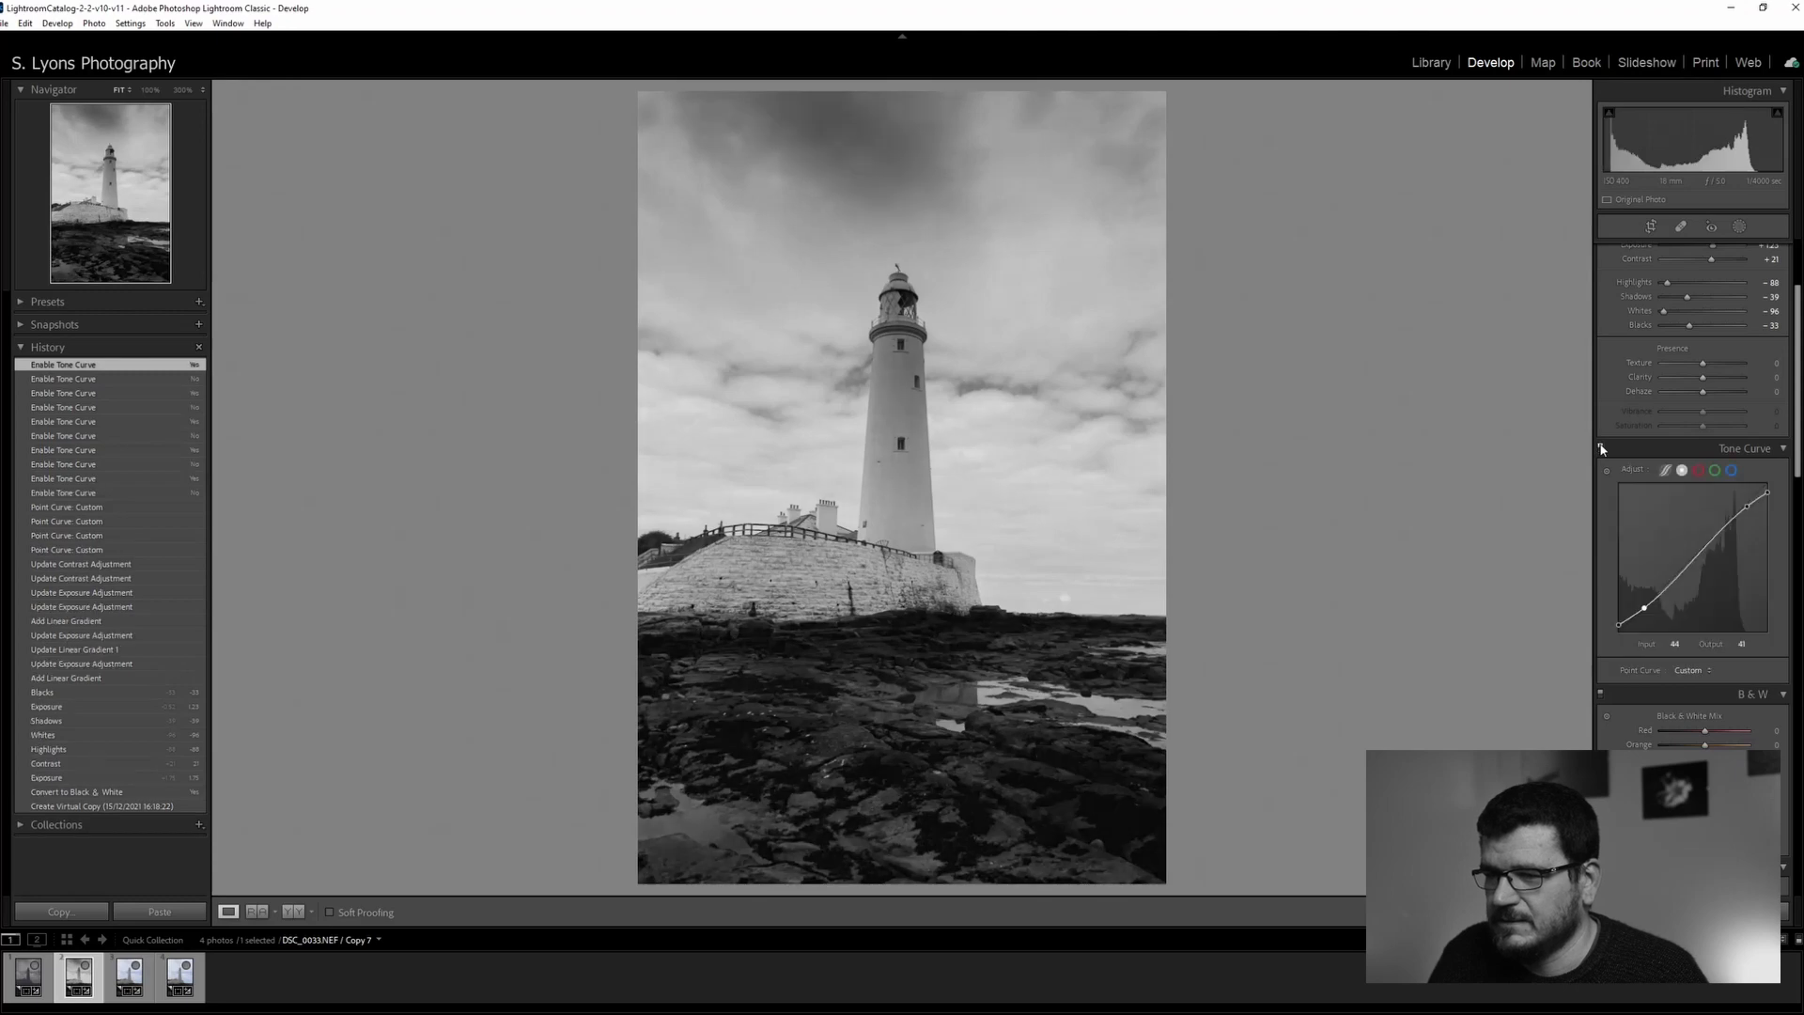
left_click(1602, 449)
left_click(1602, 449)
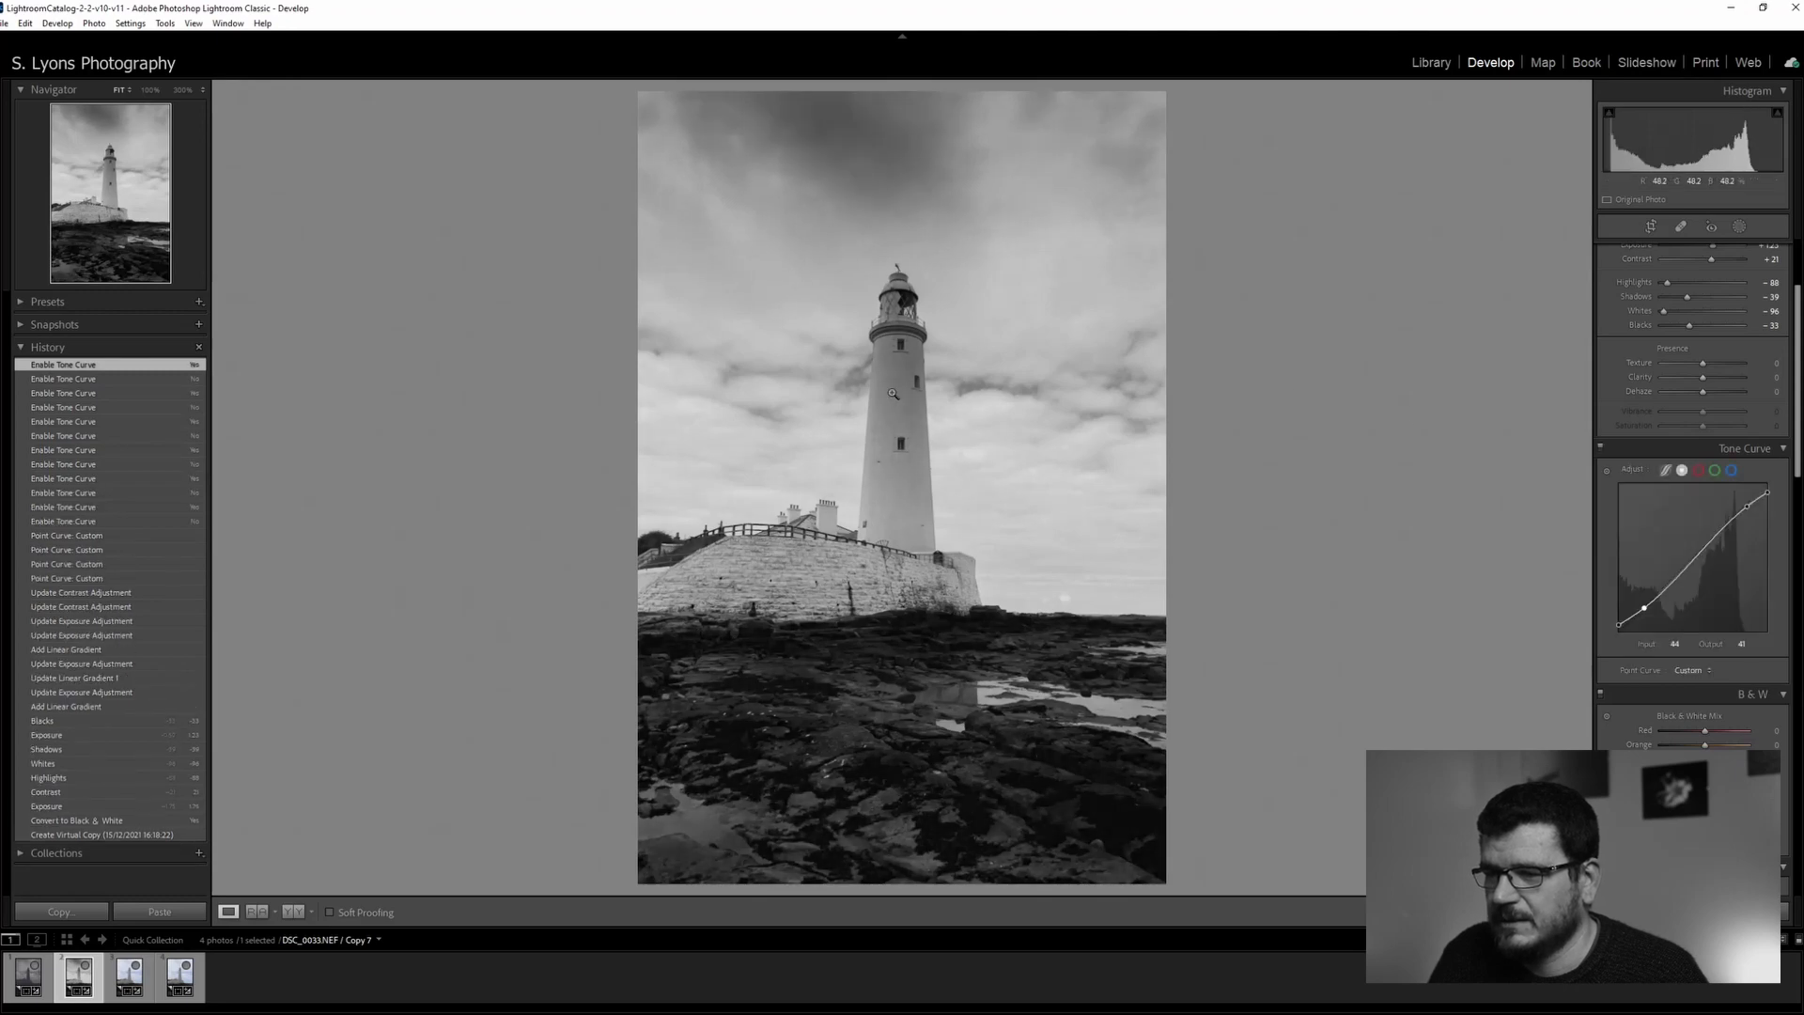
left_click(1601, 449)
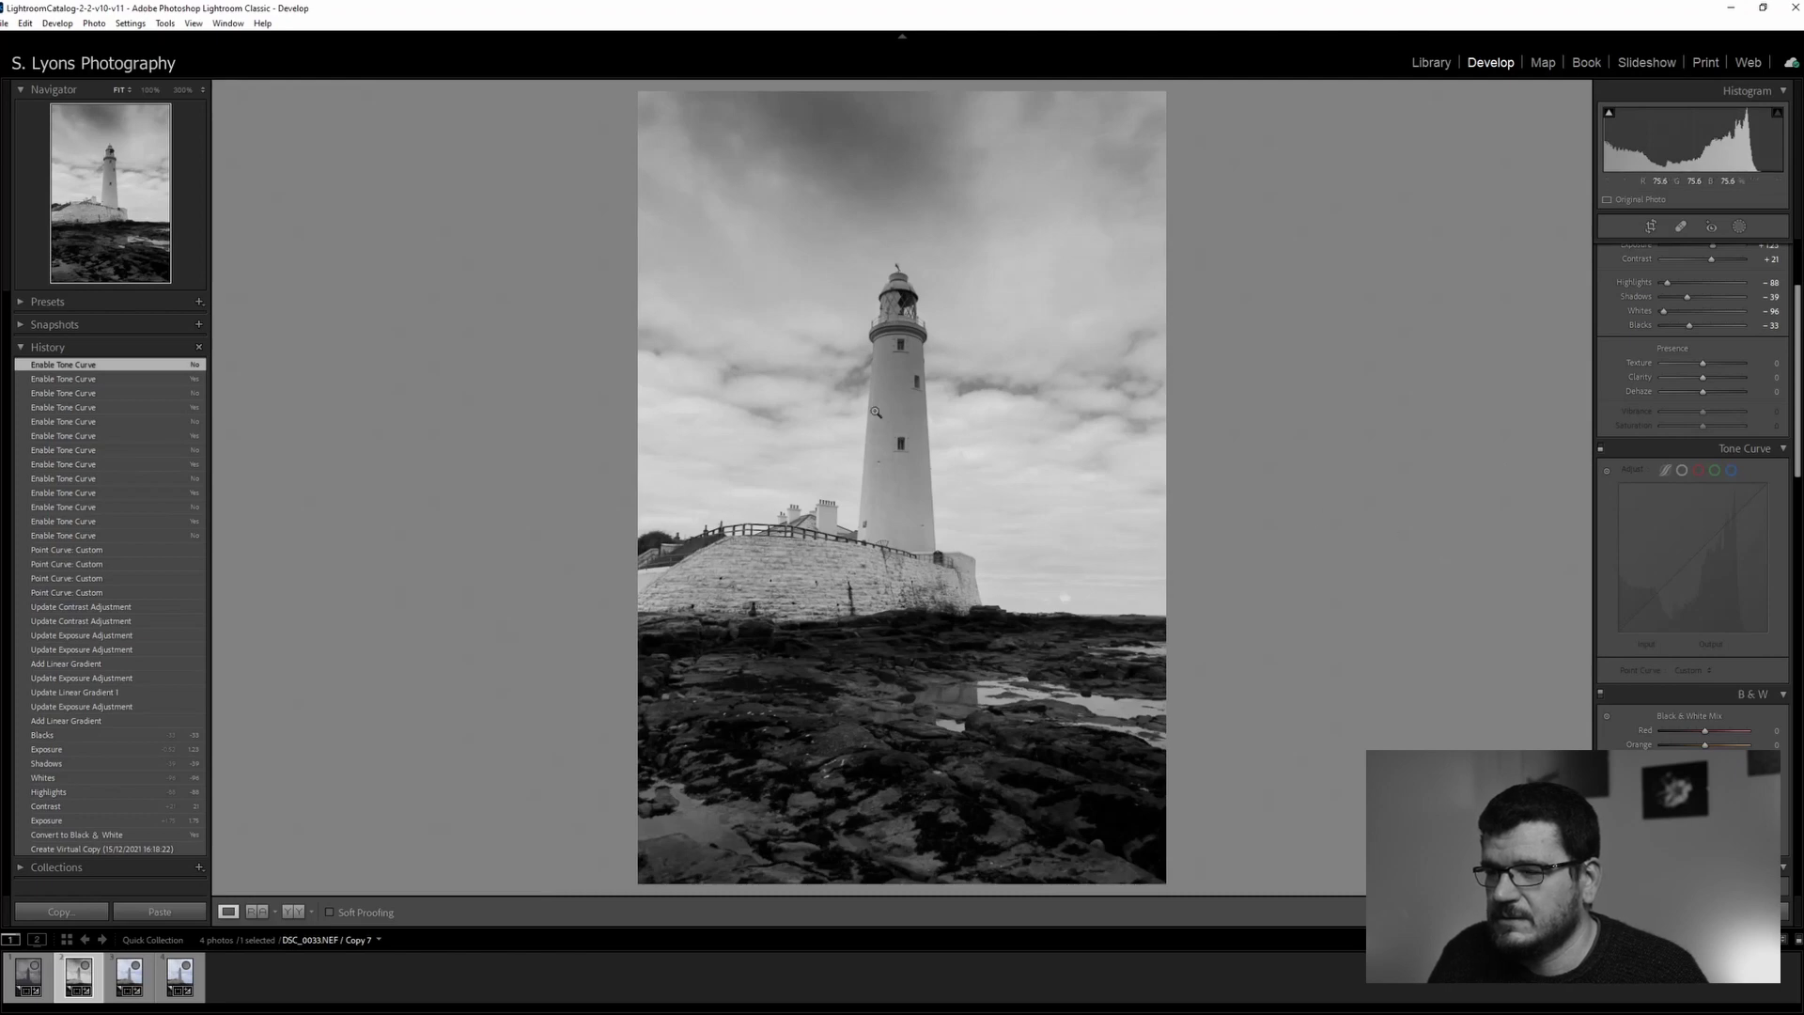
left_click(1601, 450)
Look over the remaining develop settings and compare the black-and-white edit with the original color photo
scroll(1642, 566, "down", 5)
scroll(1643, 566, "down", 5)
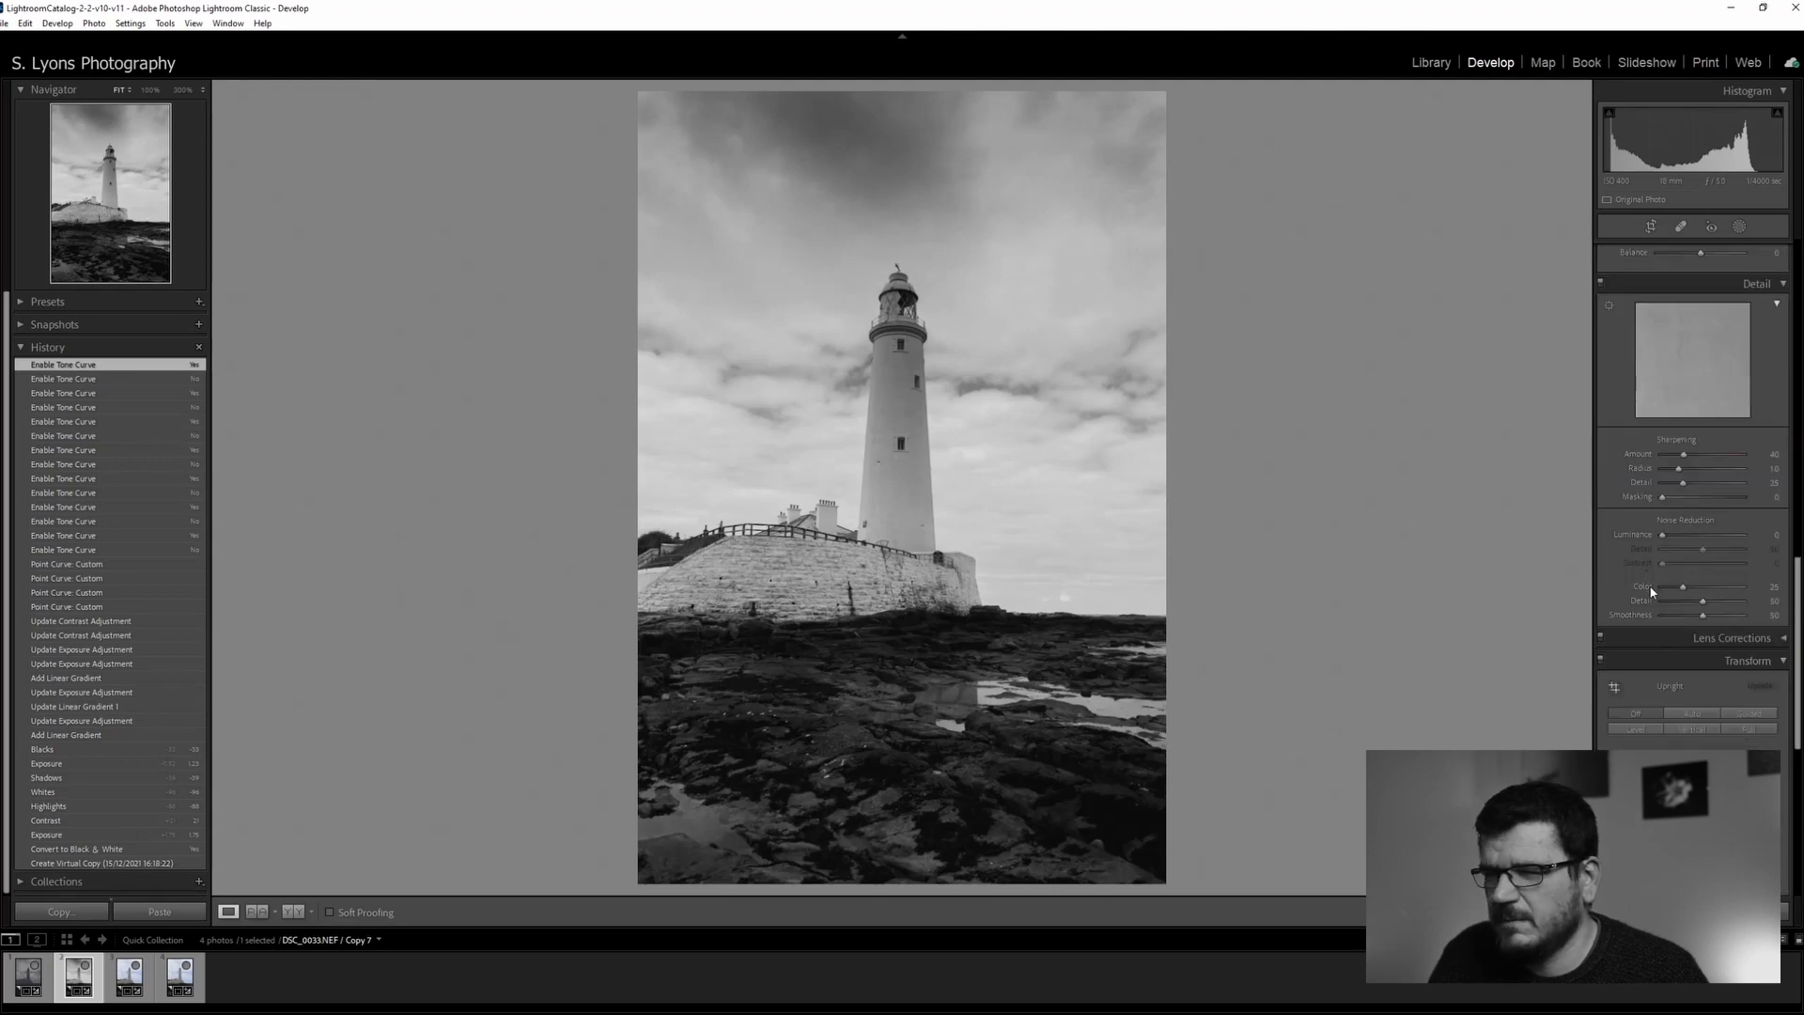
scroll(1650, 584, "up", 4)
scroll(1640, 545, "down", 6)
scroll(1631, 513, "up", 10)
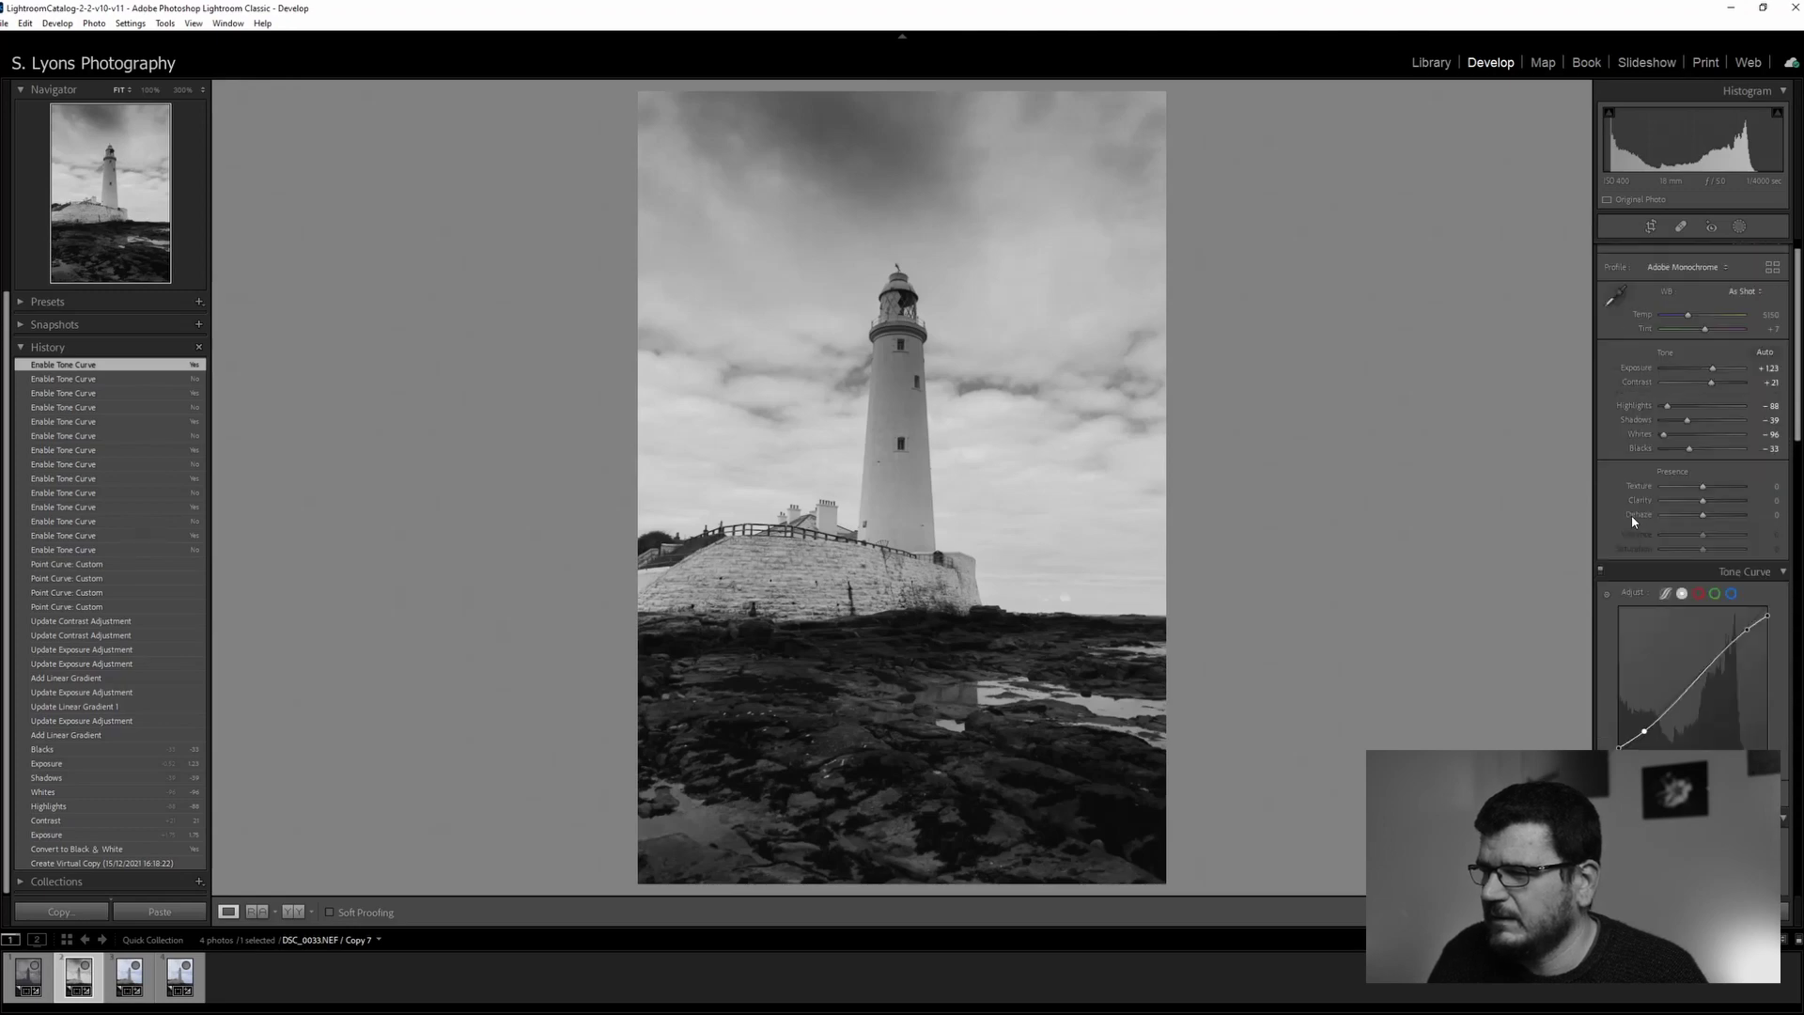
scroll(1631, 515, "up", 1)
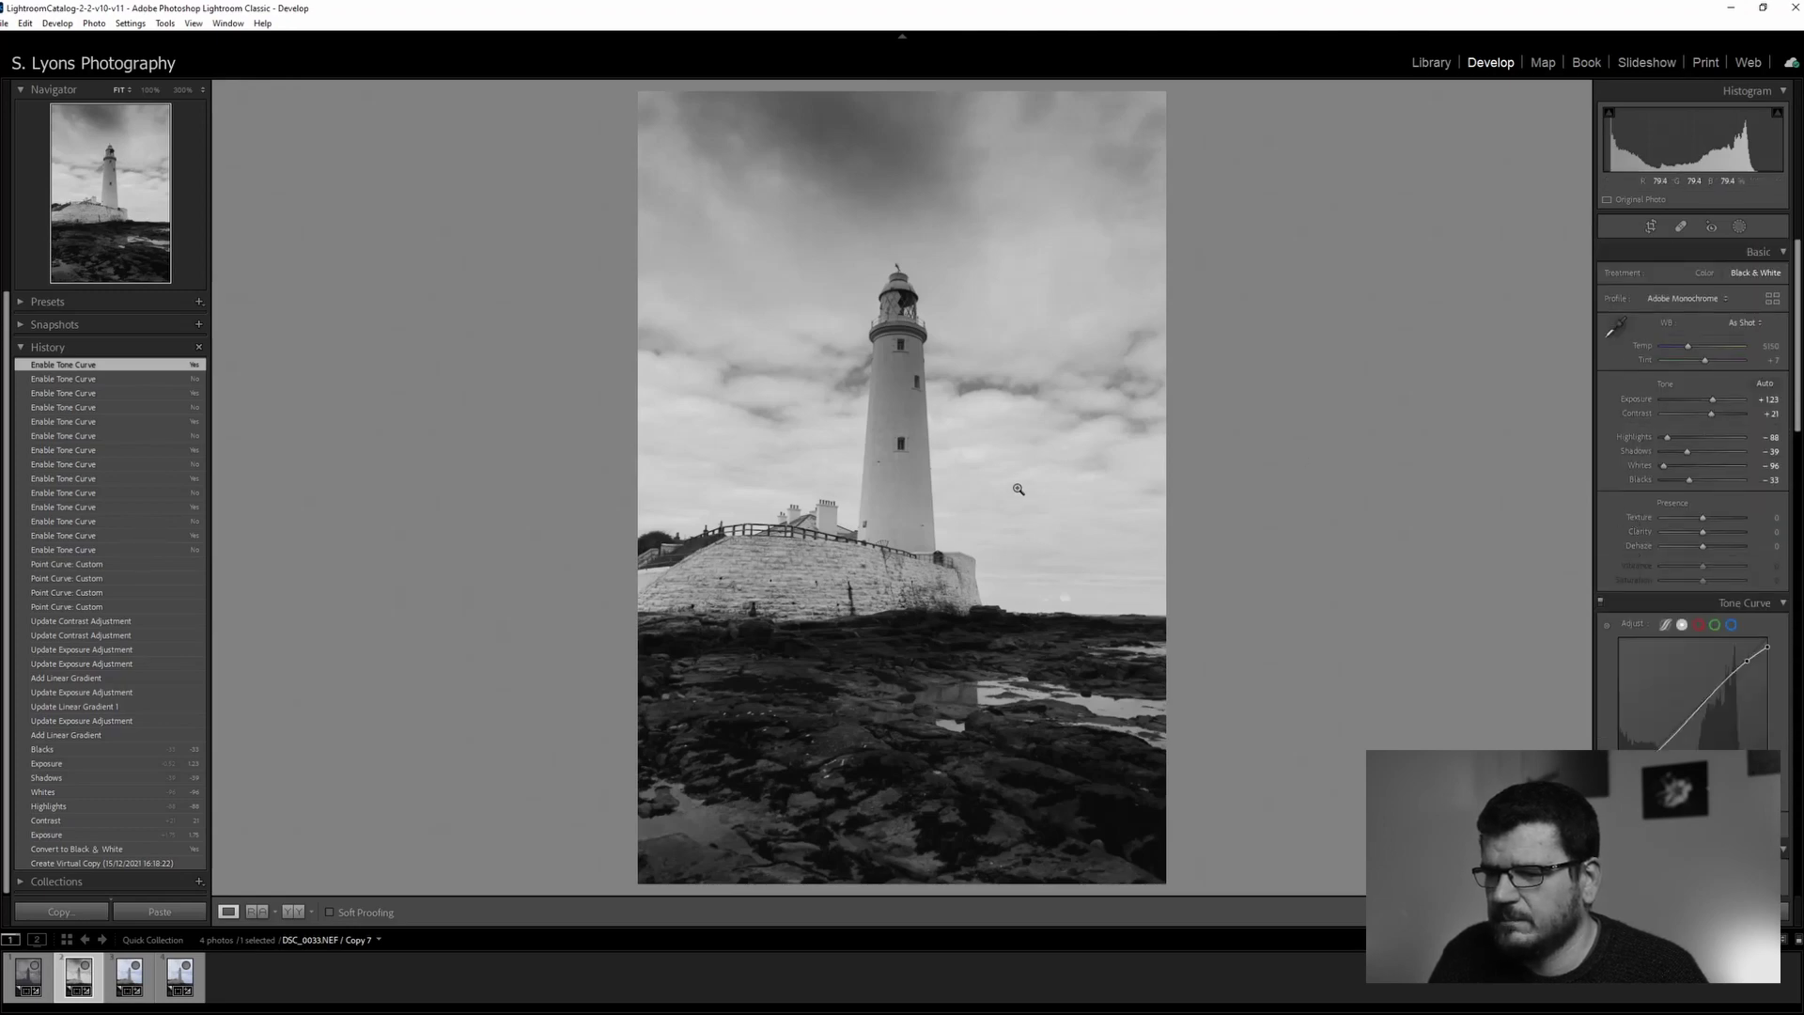
key("backslash")
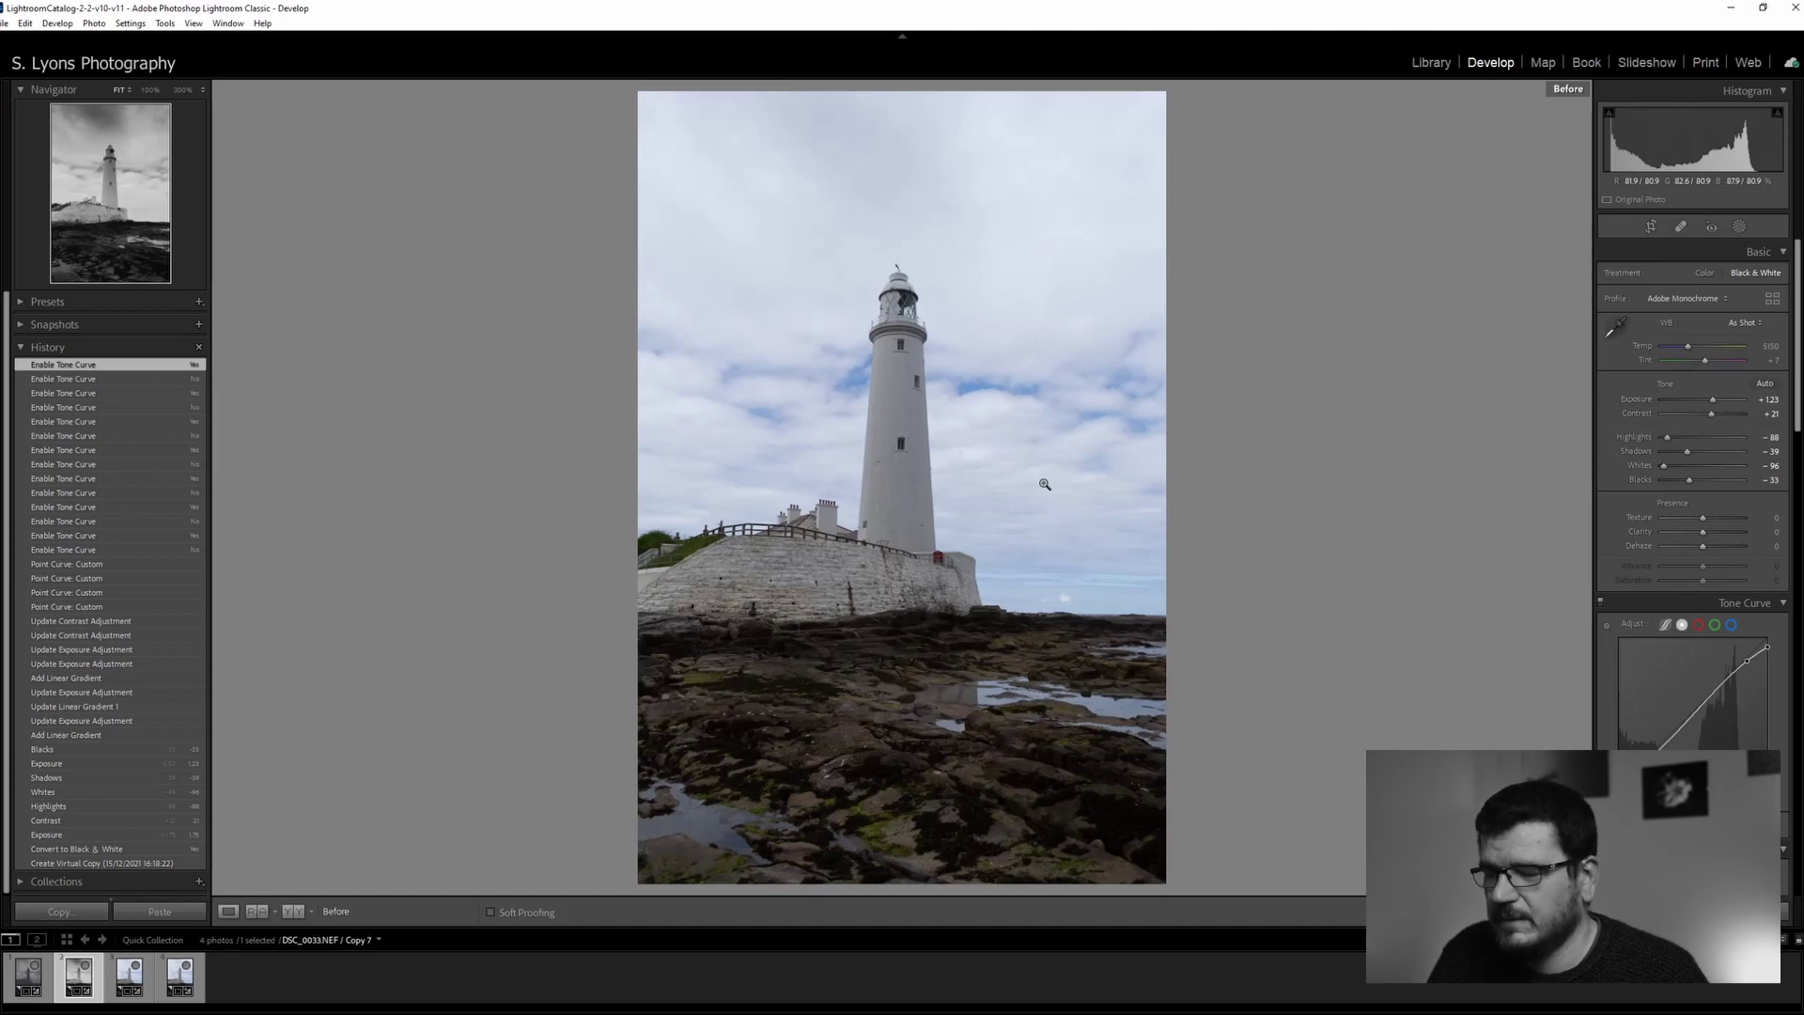
key("backslash")
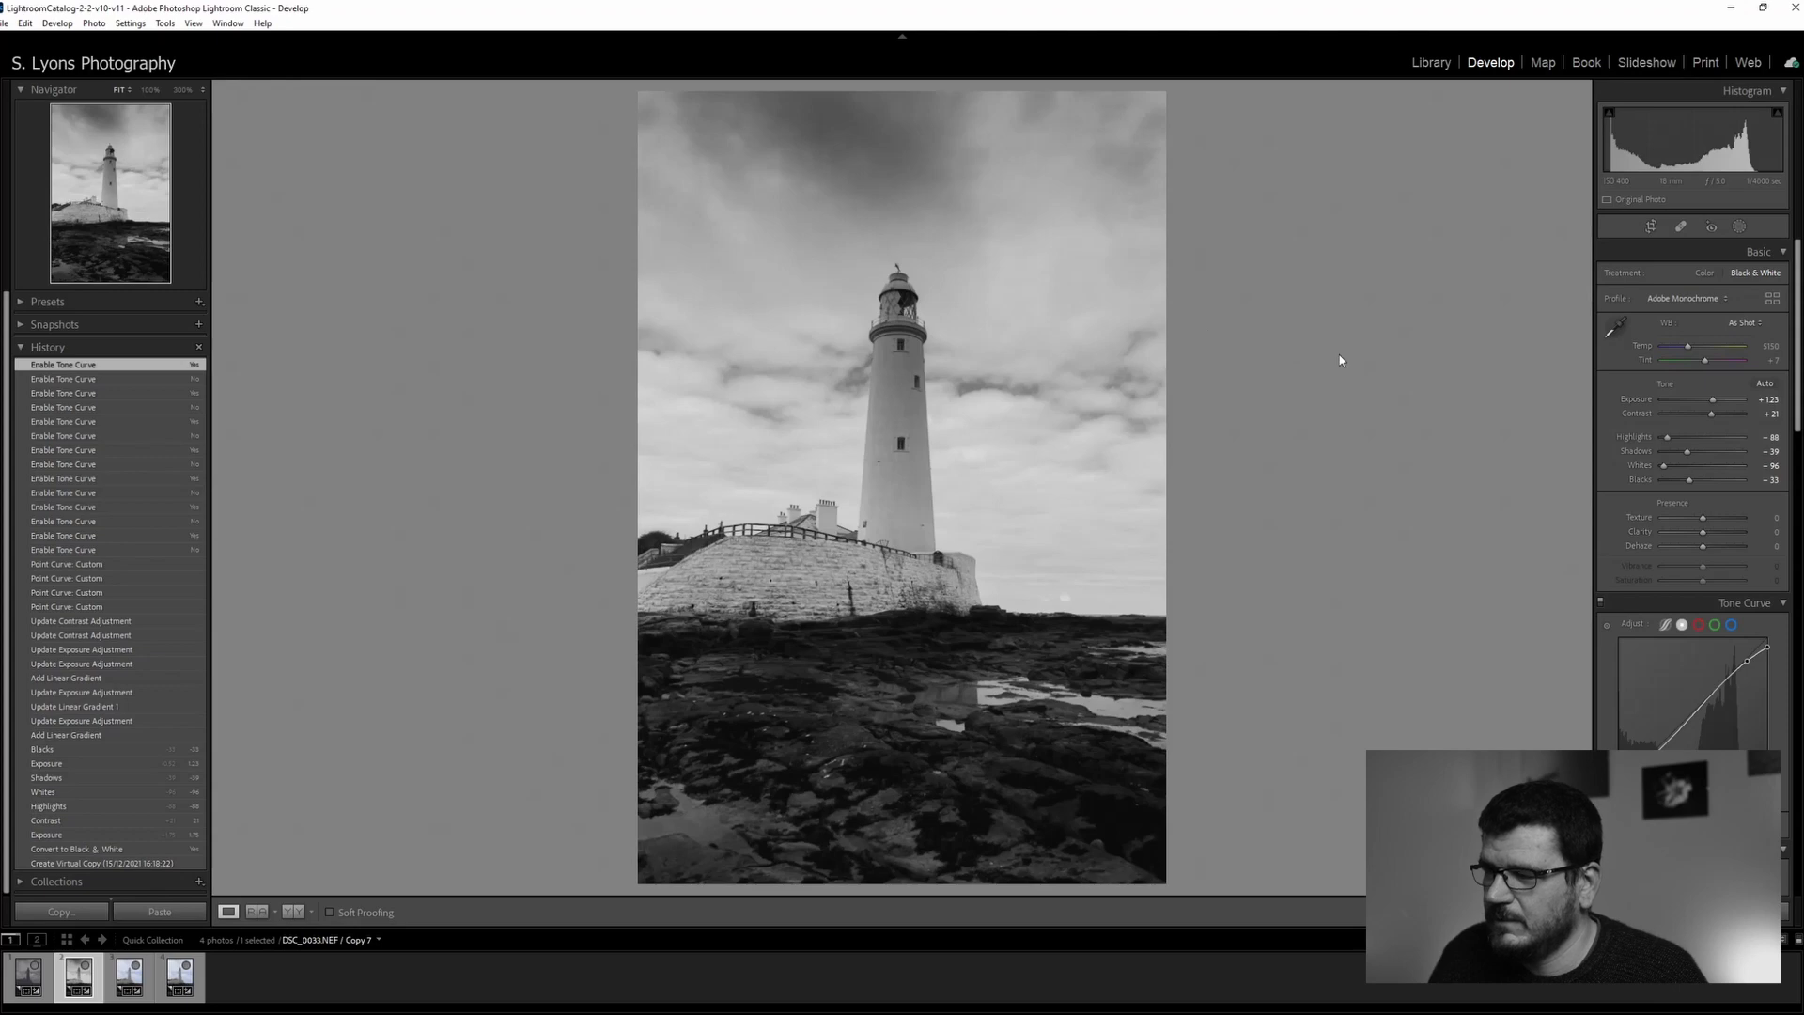
Switch to the third virtual copy of the lighthouse photo, Copy 8, and convert it to black and white
key("ctrl+apostrophe")
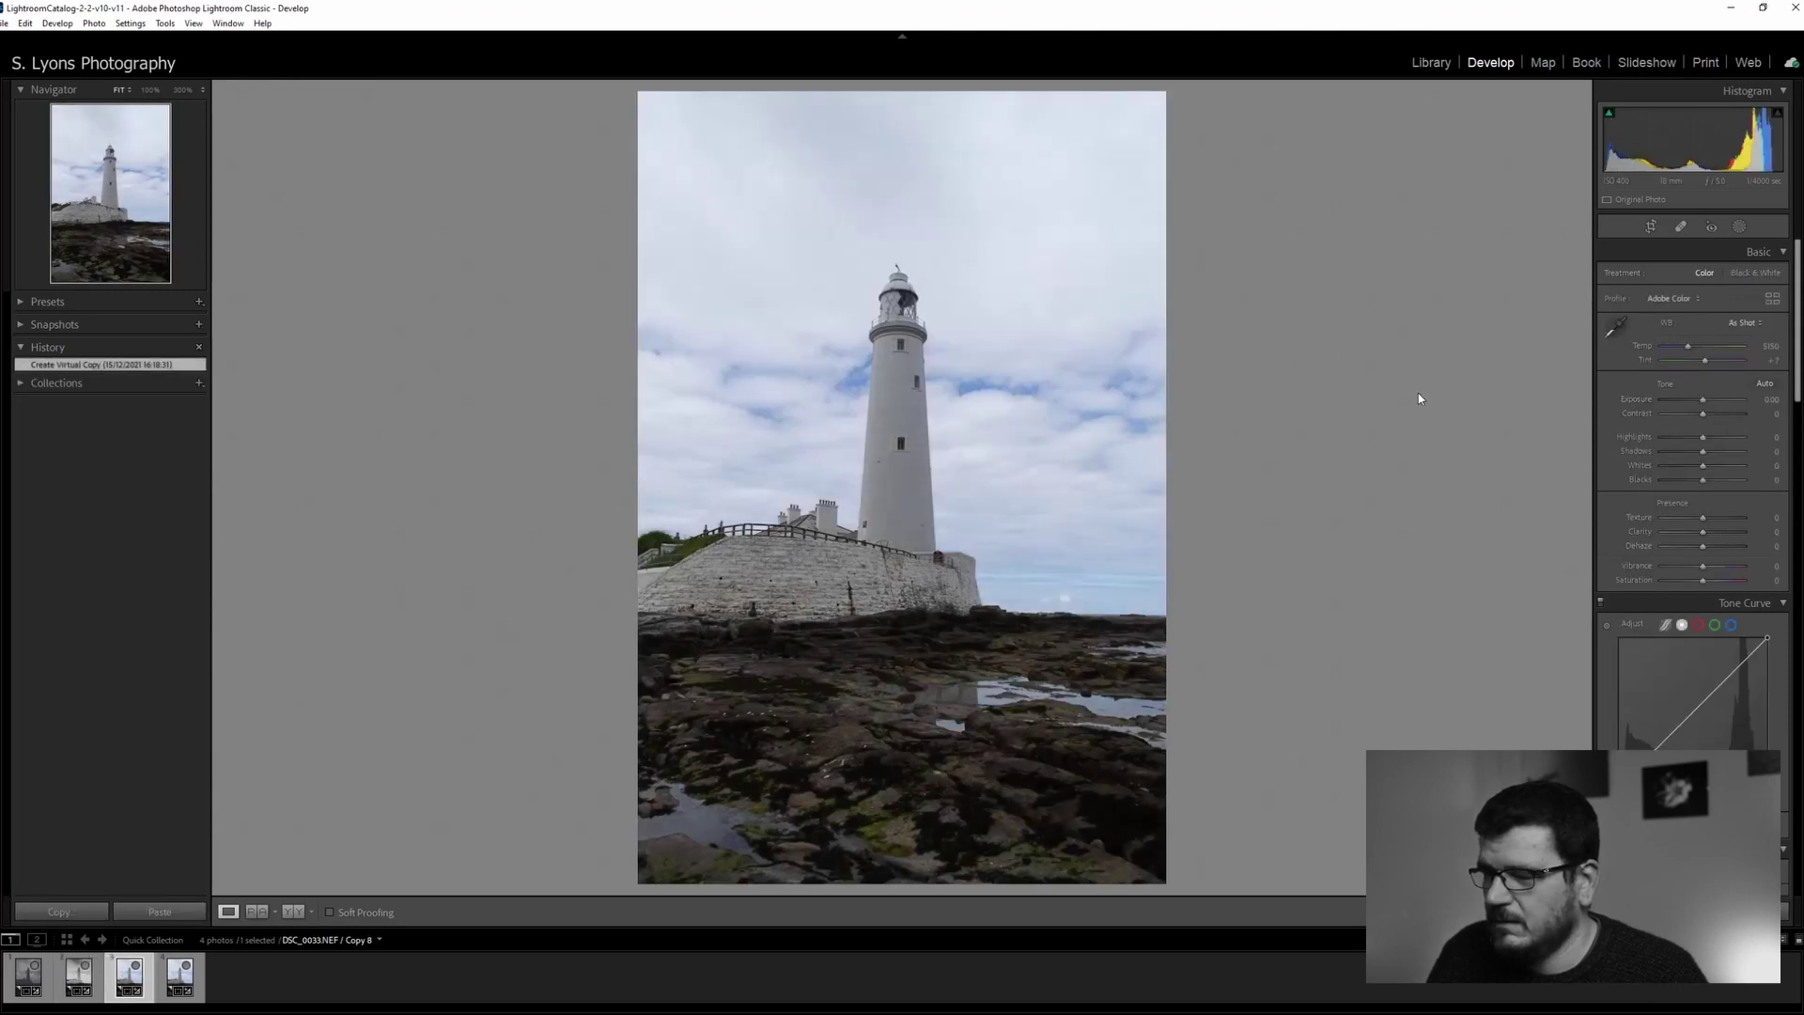
key("v")
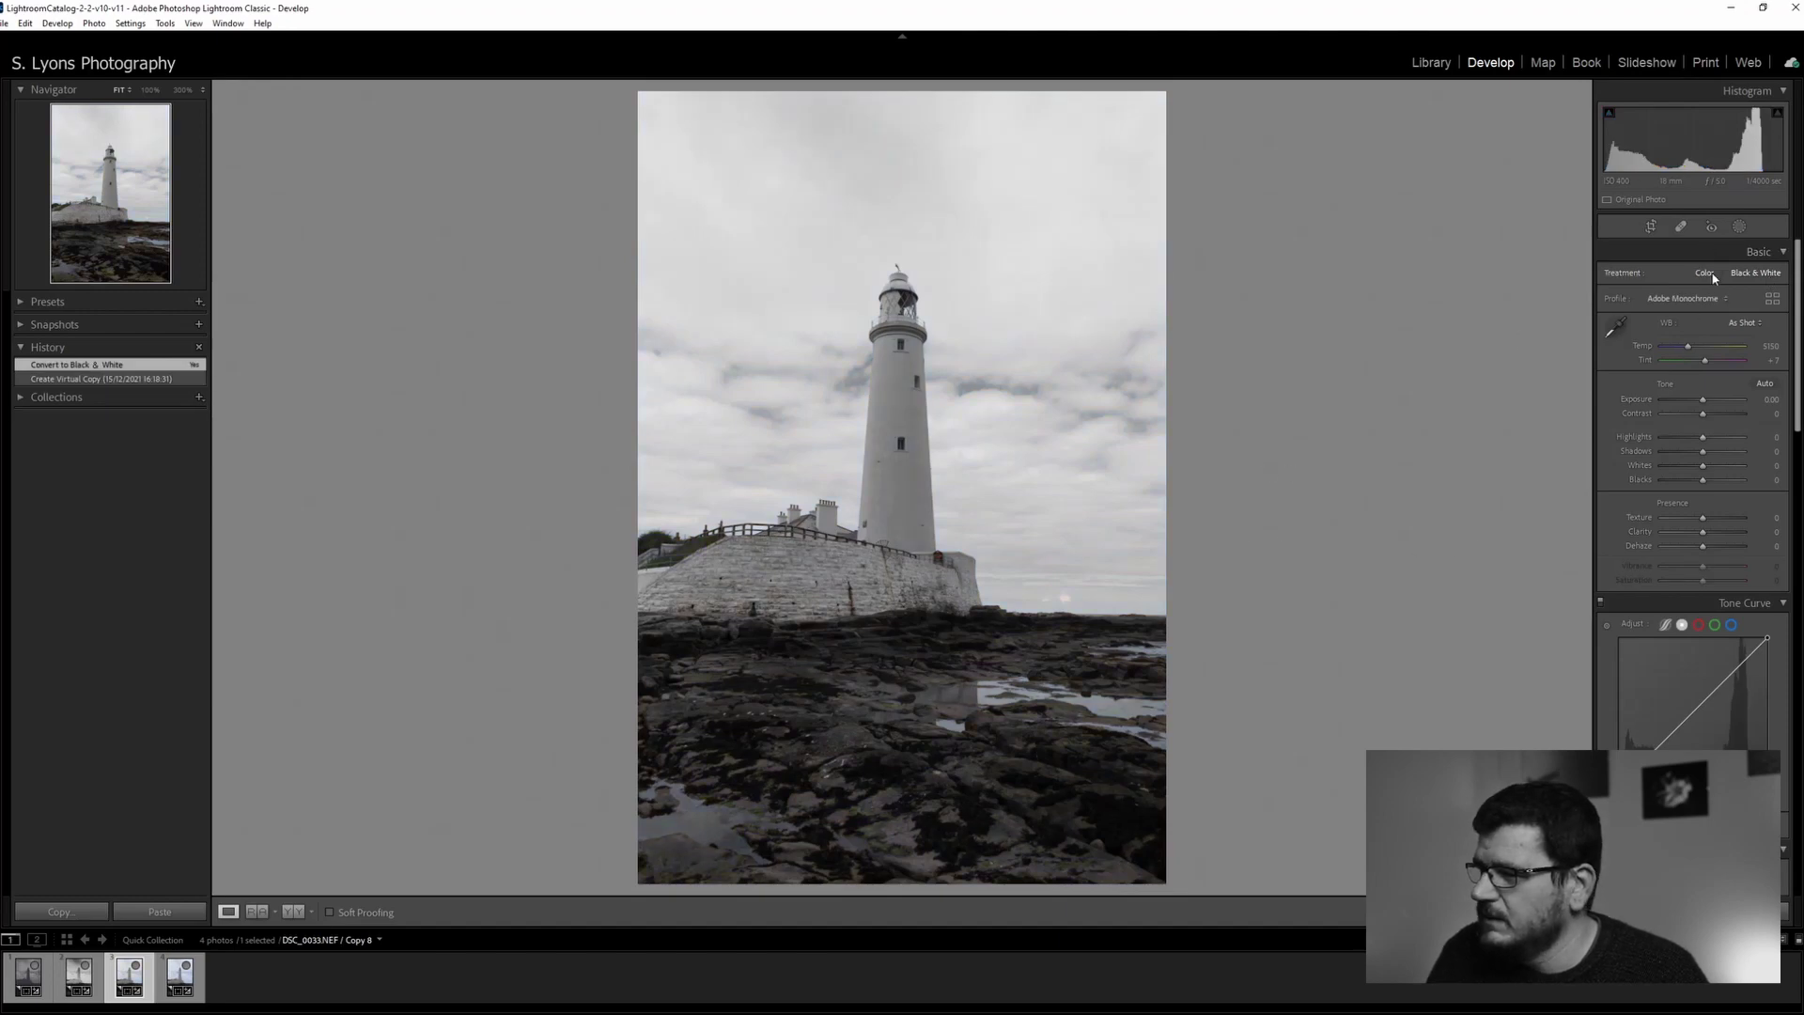
left_click(1739, 226)
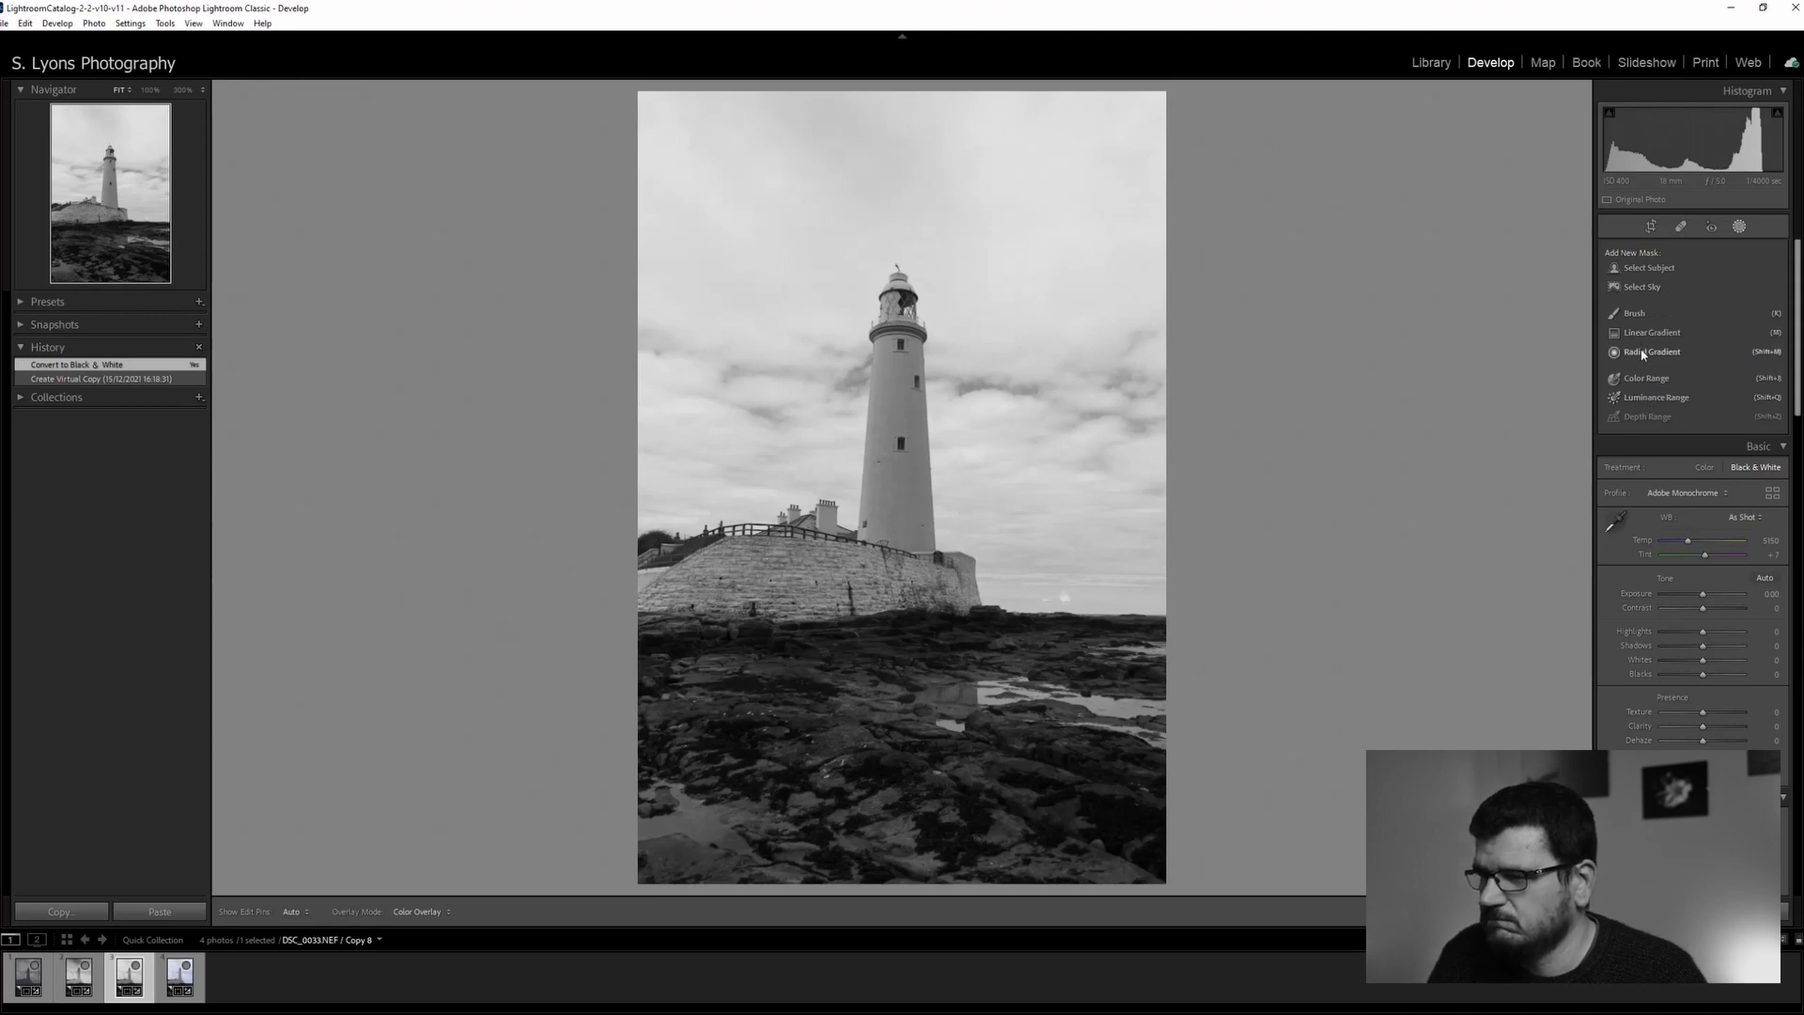
left_click(1651, 352)
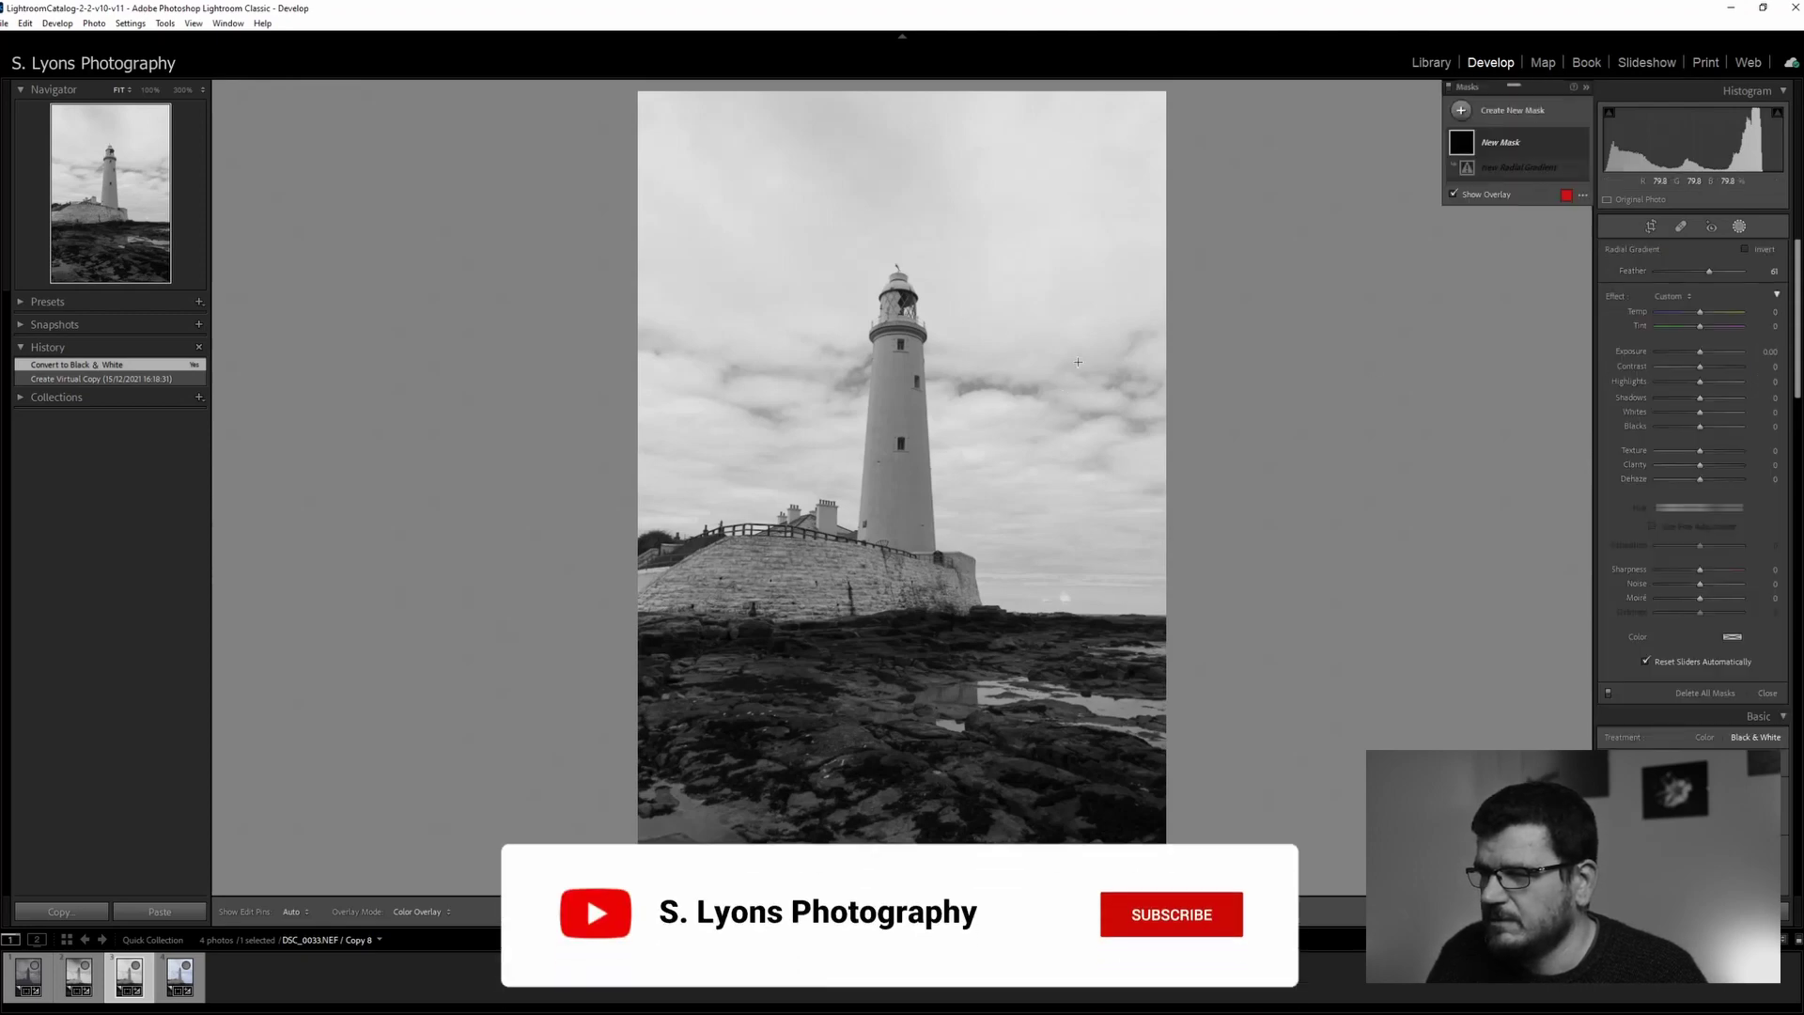
left_click(1739, 226)
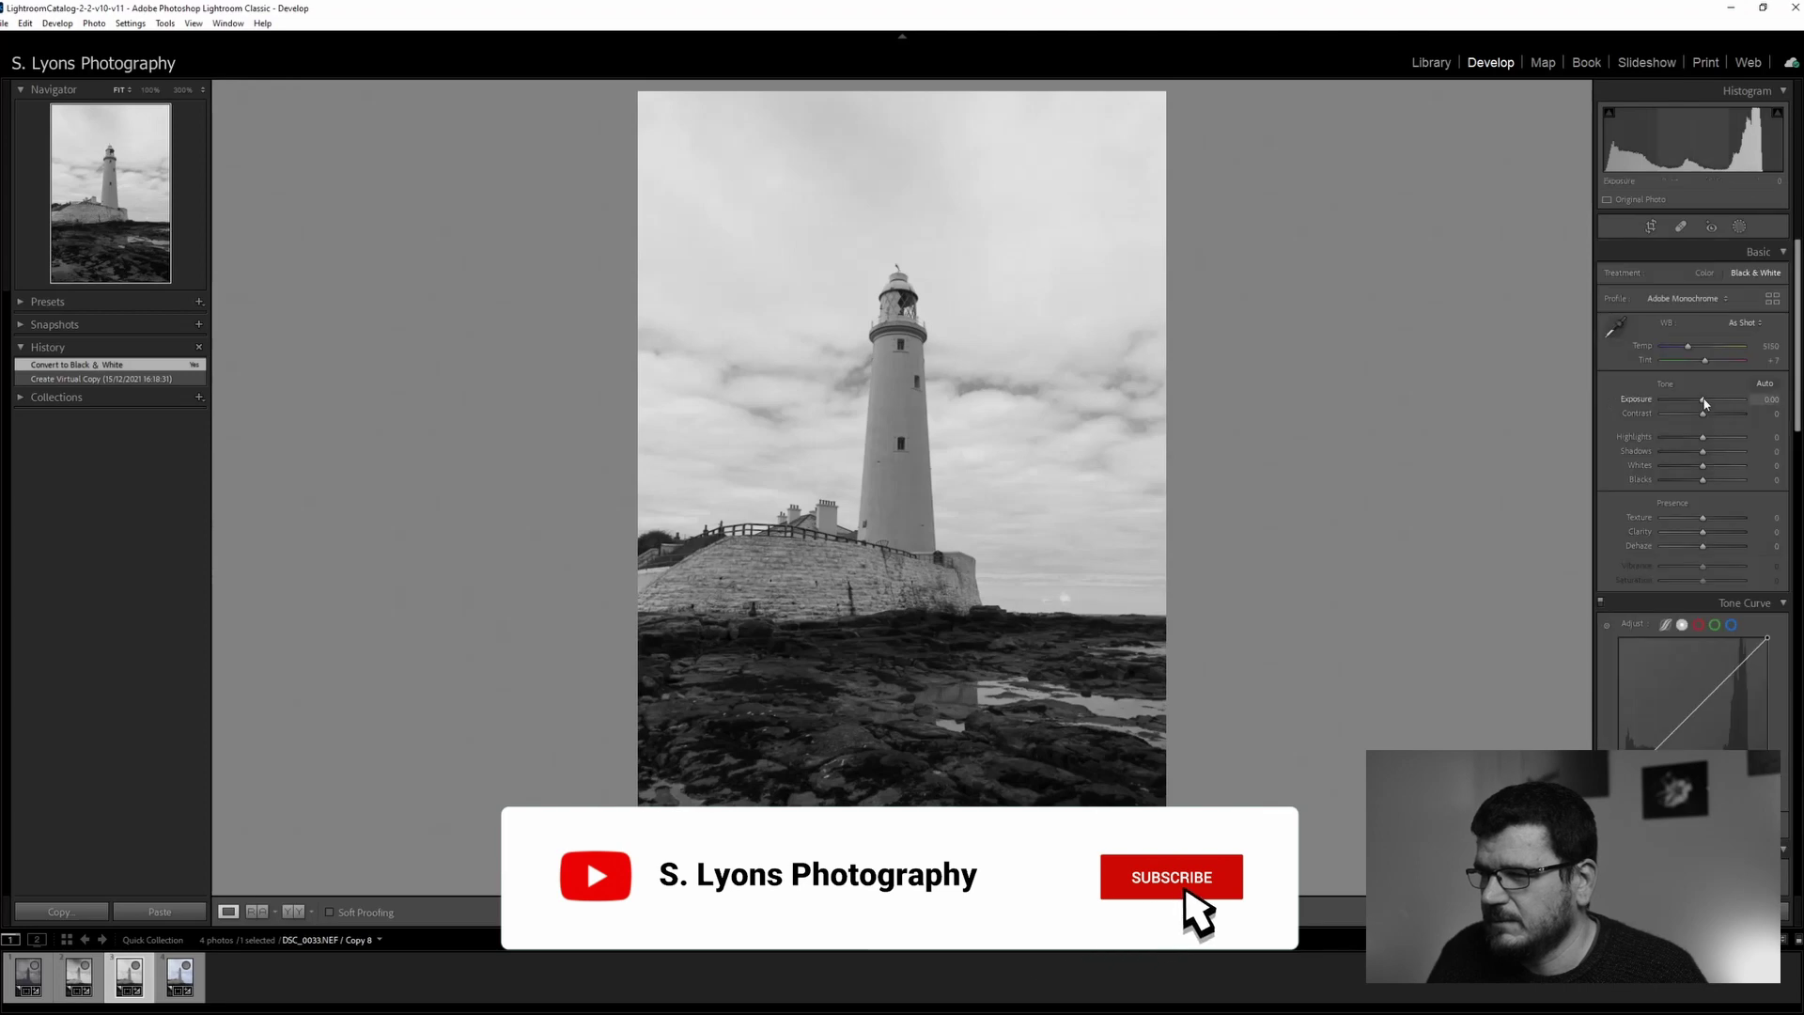
Darken the photo with exposure −2.54, contrast +39, highlights +33, shadows −40, whites +18 and blacks −7
left_click_drag(1702, 399, 1682, 401)
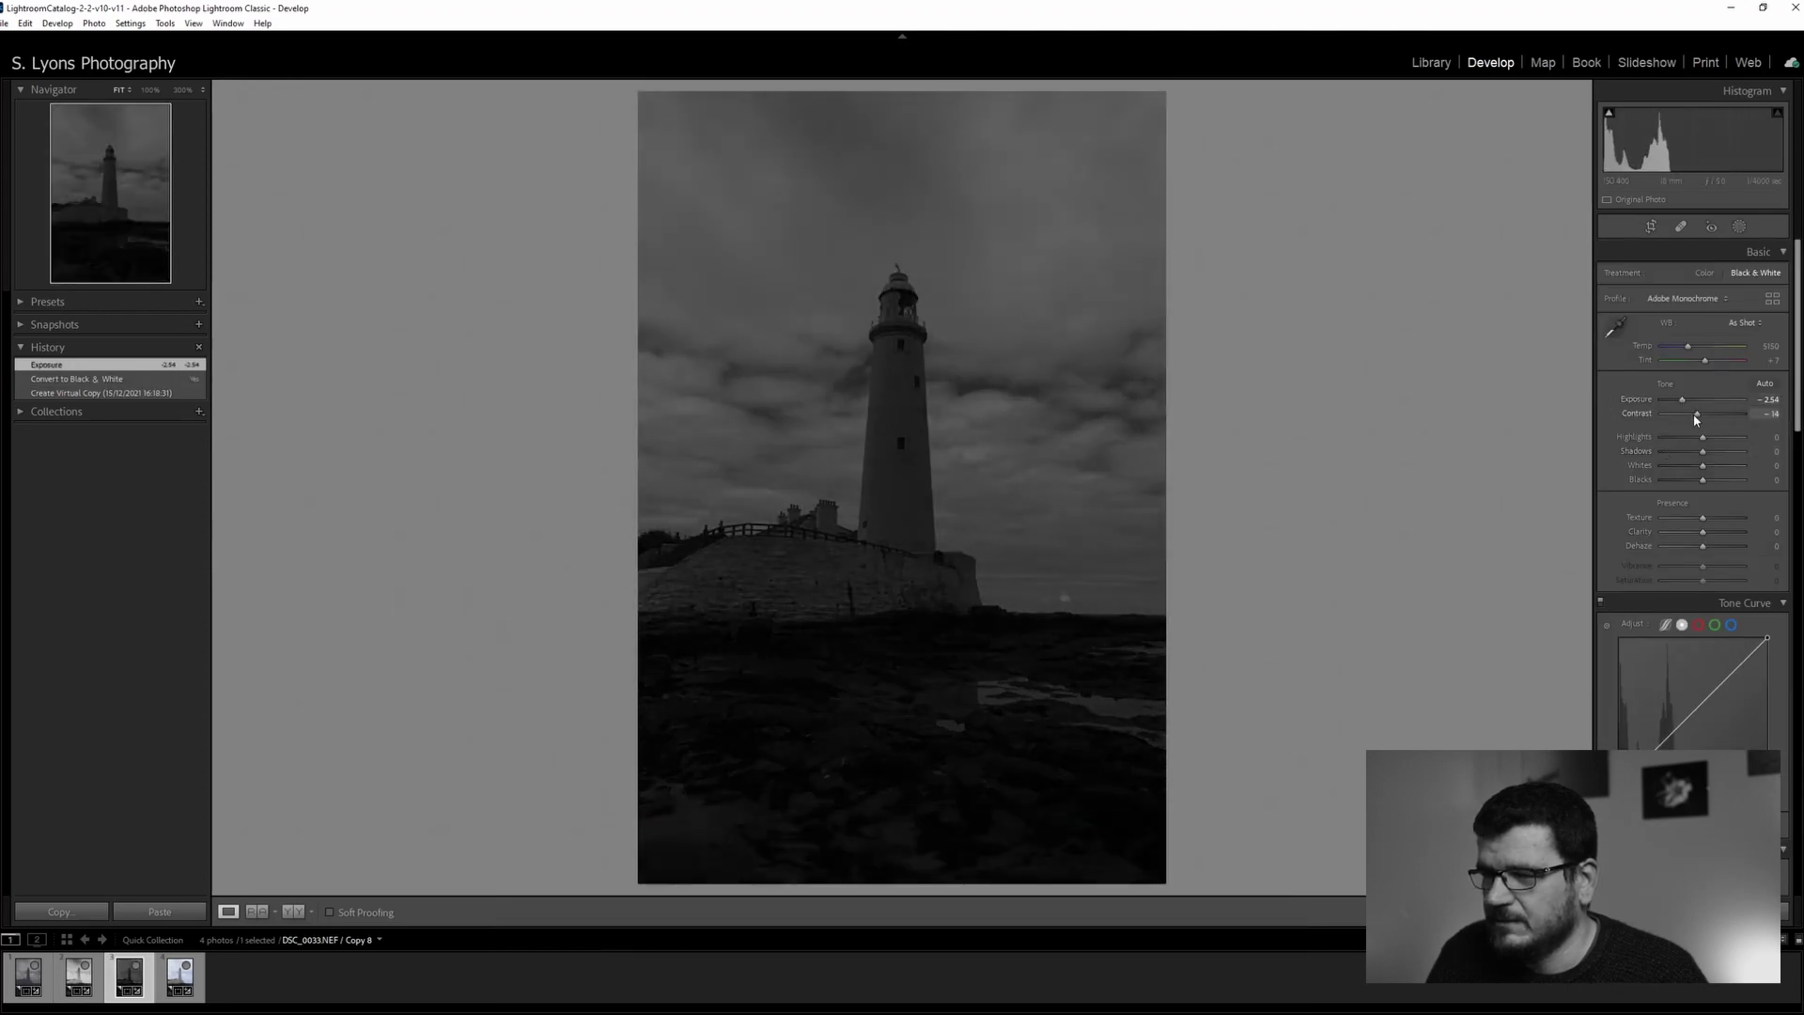
left_click_drag(1701, 414, 1701, 479)
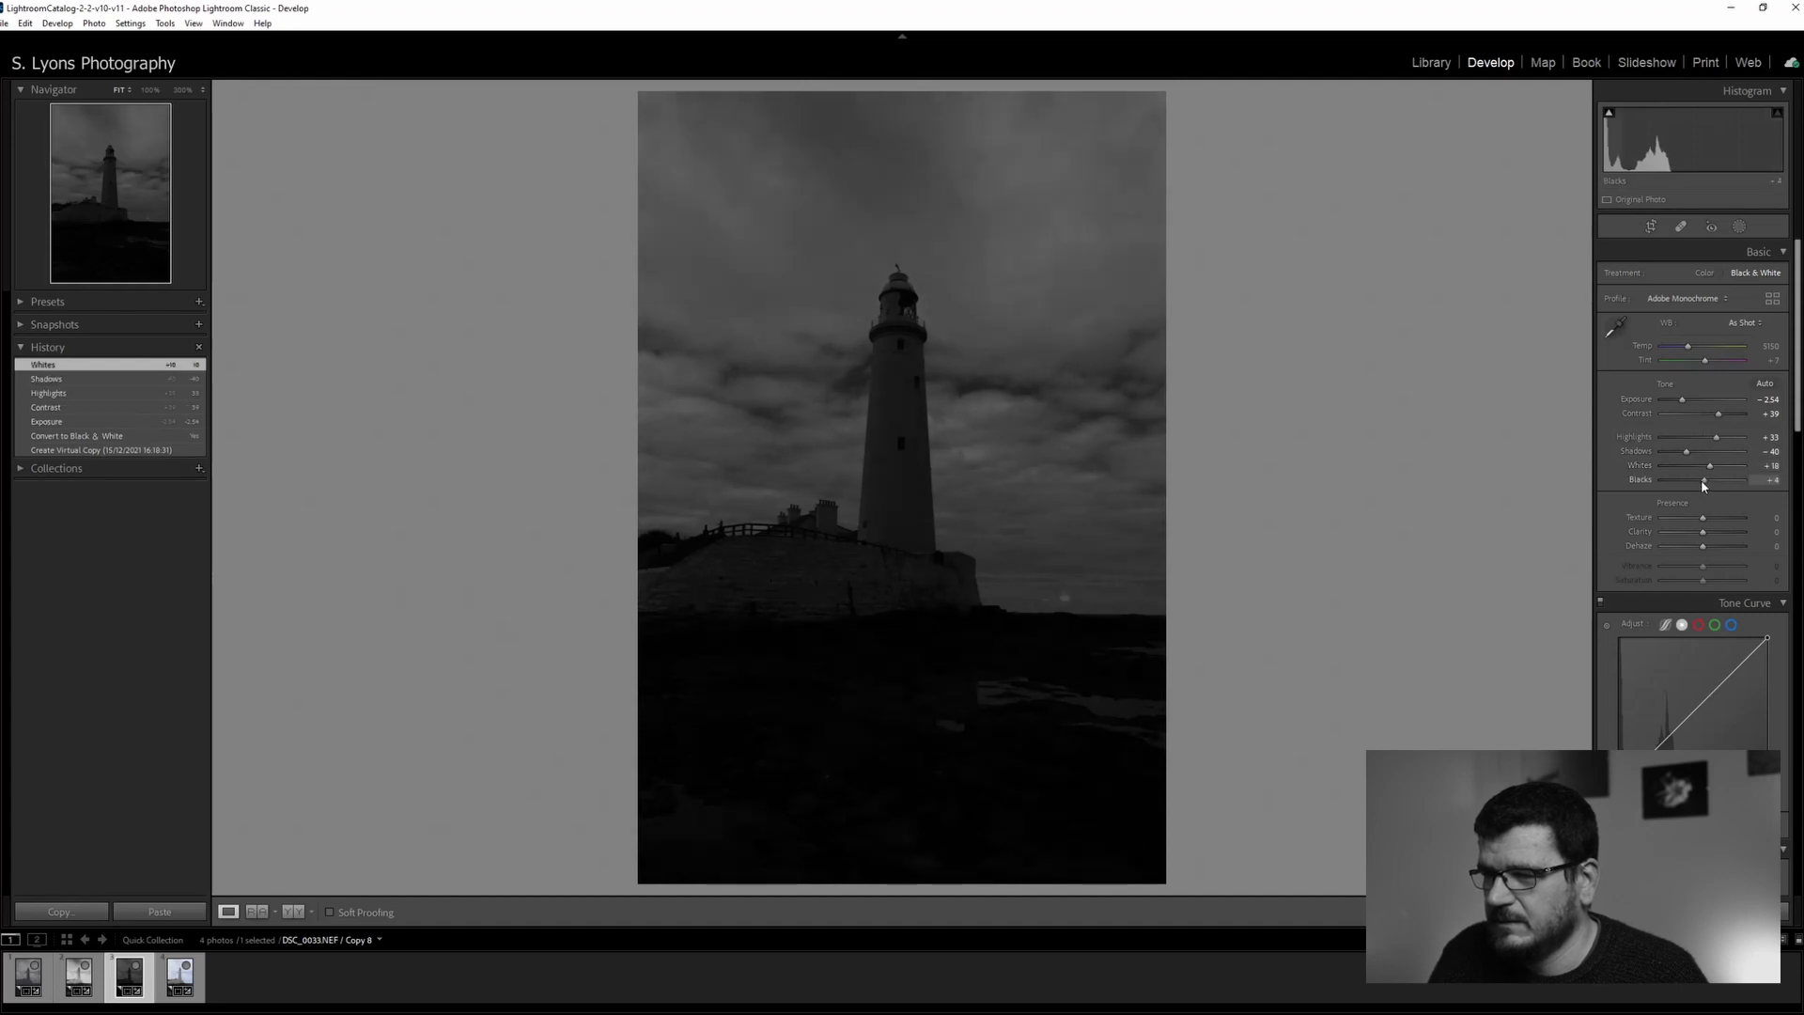
Shape a faded tone curve with a raised black point, a lowered white point and slightly lowered highlights and shadows
left_click_drag(1619, 789, 1619, 770)
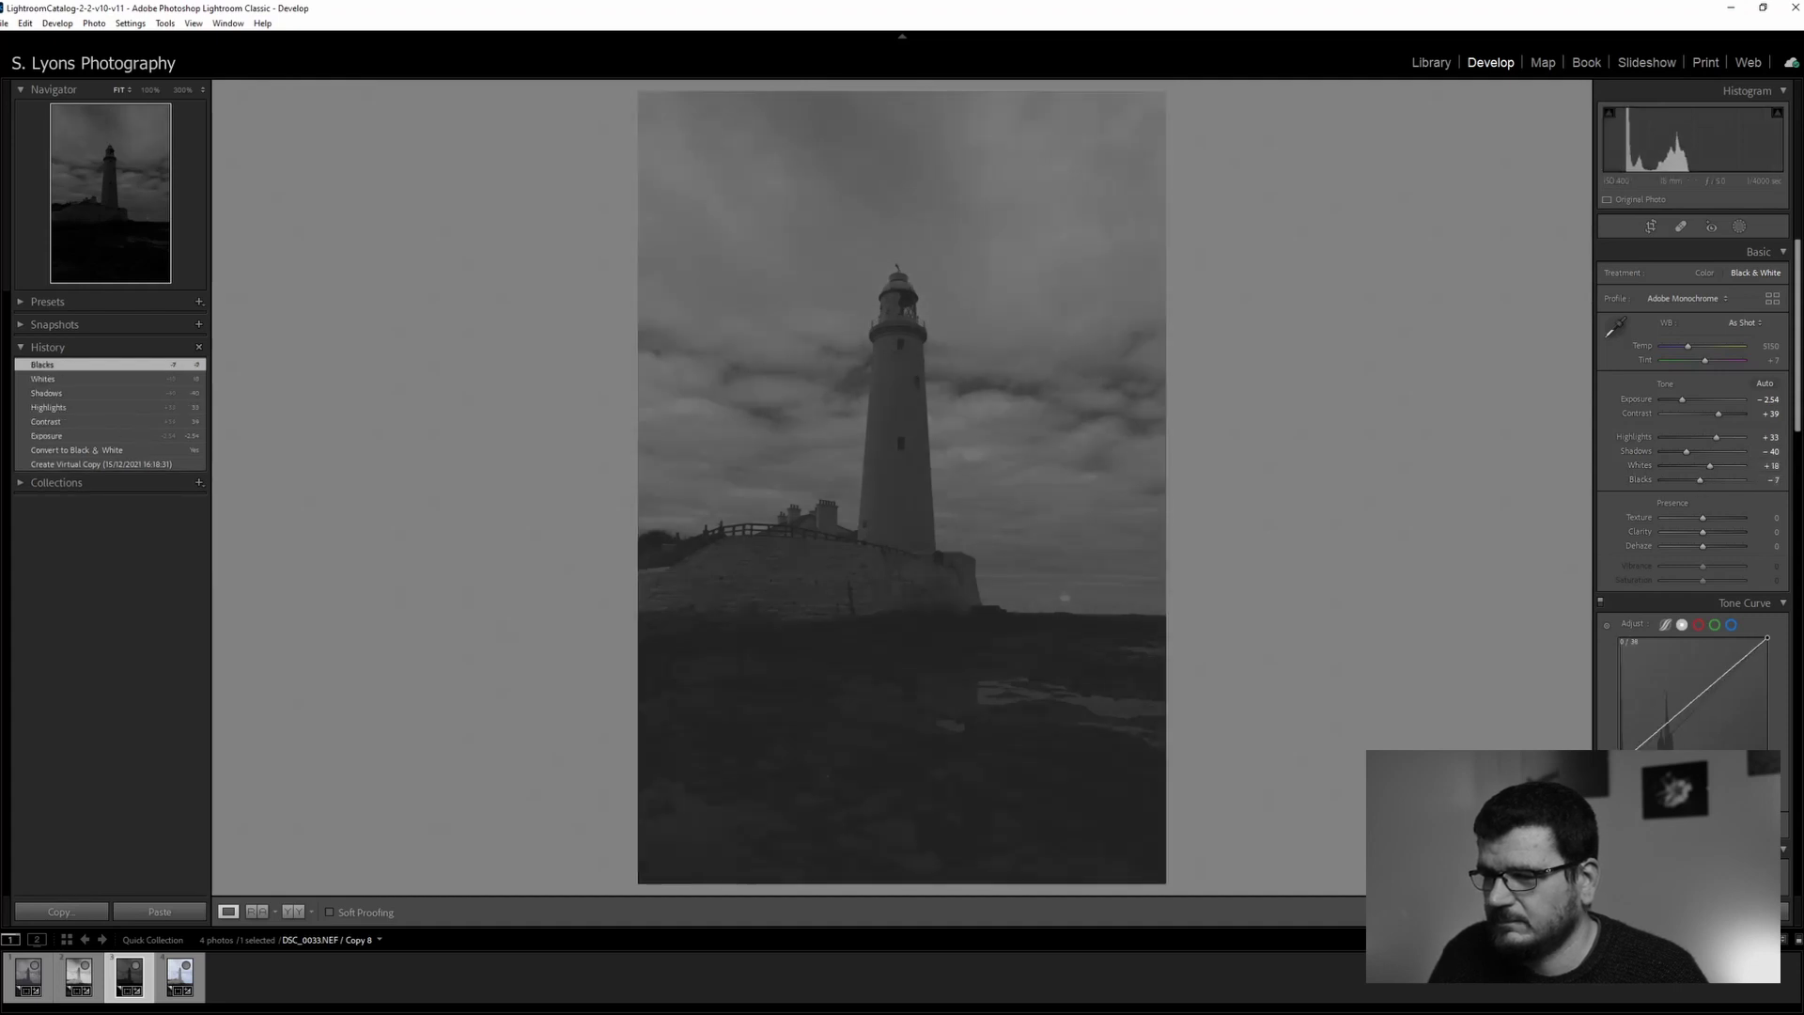
left_click_drag(1768, 639, 1737, 673)
left_click_drag(1661, 726, 1657, 746)
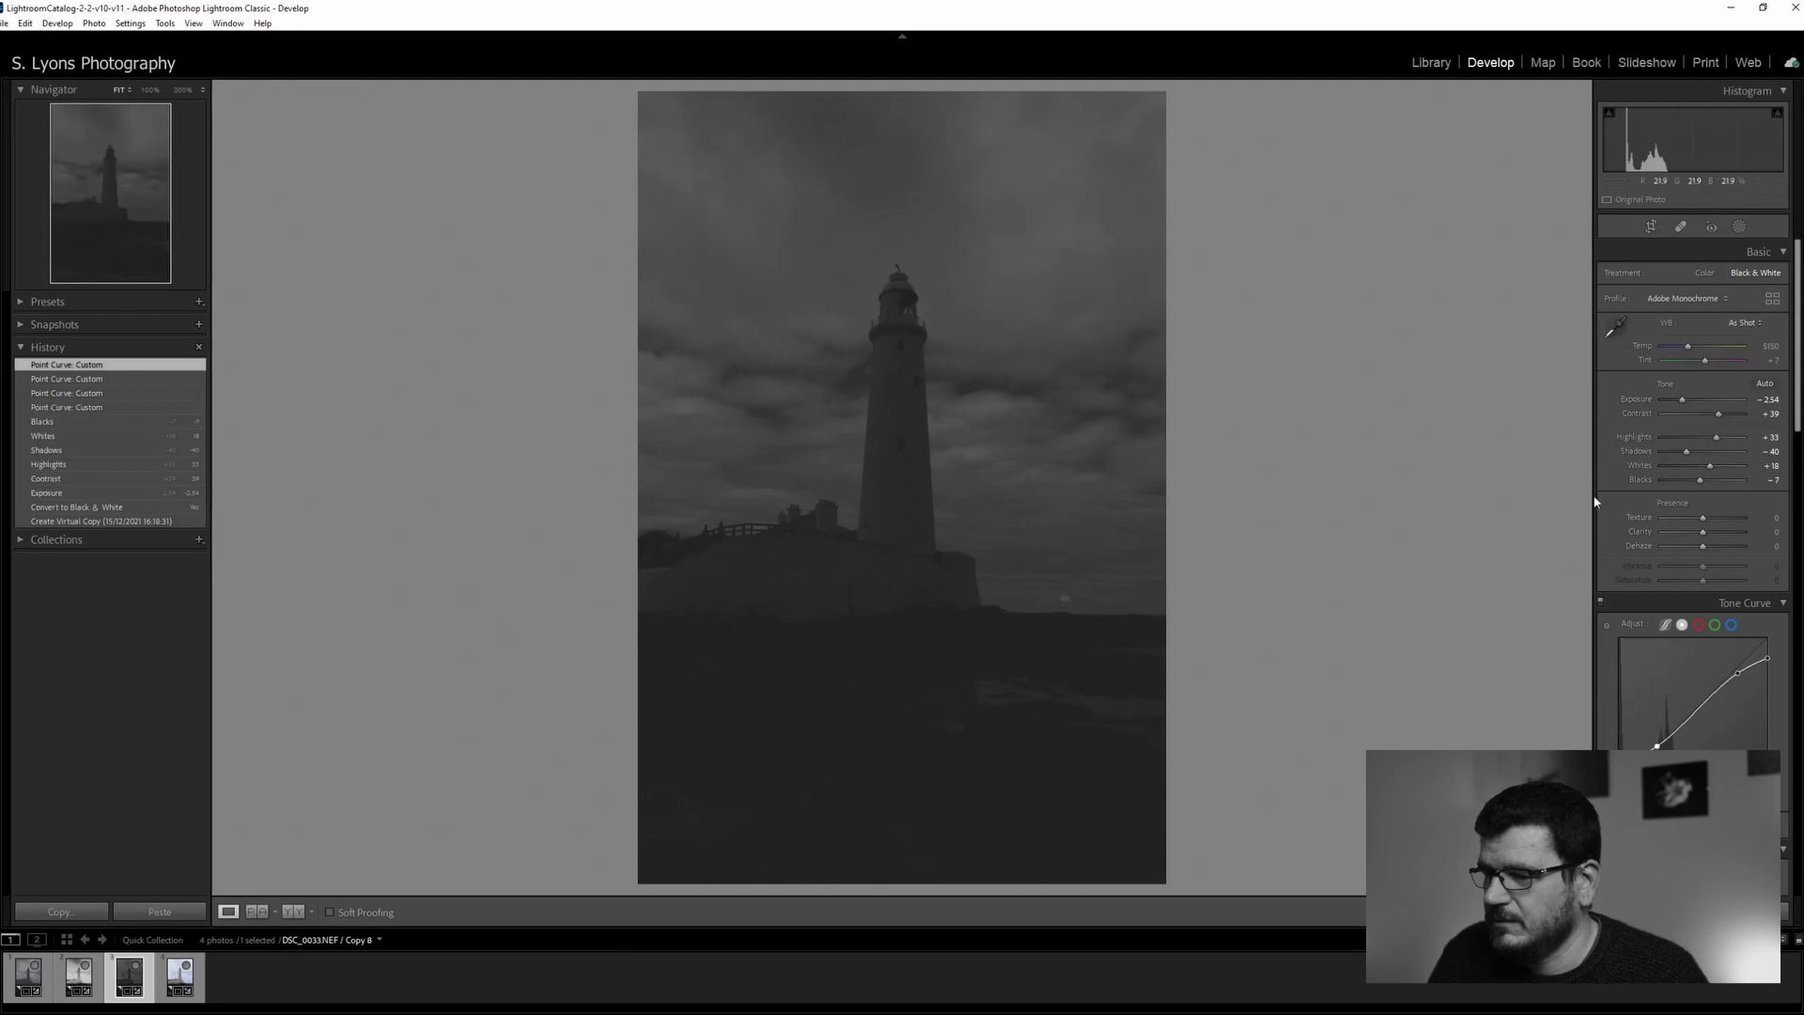
Add a wide elliptical radial gradient mask centred on the lighthouse's lantern room
left_click(1740, 227)
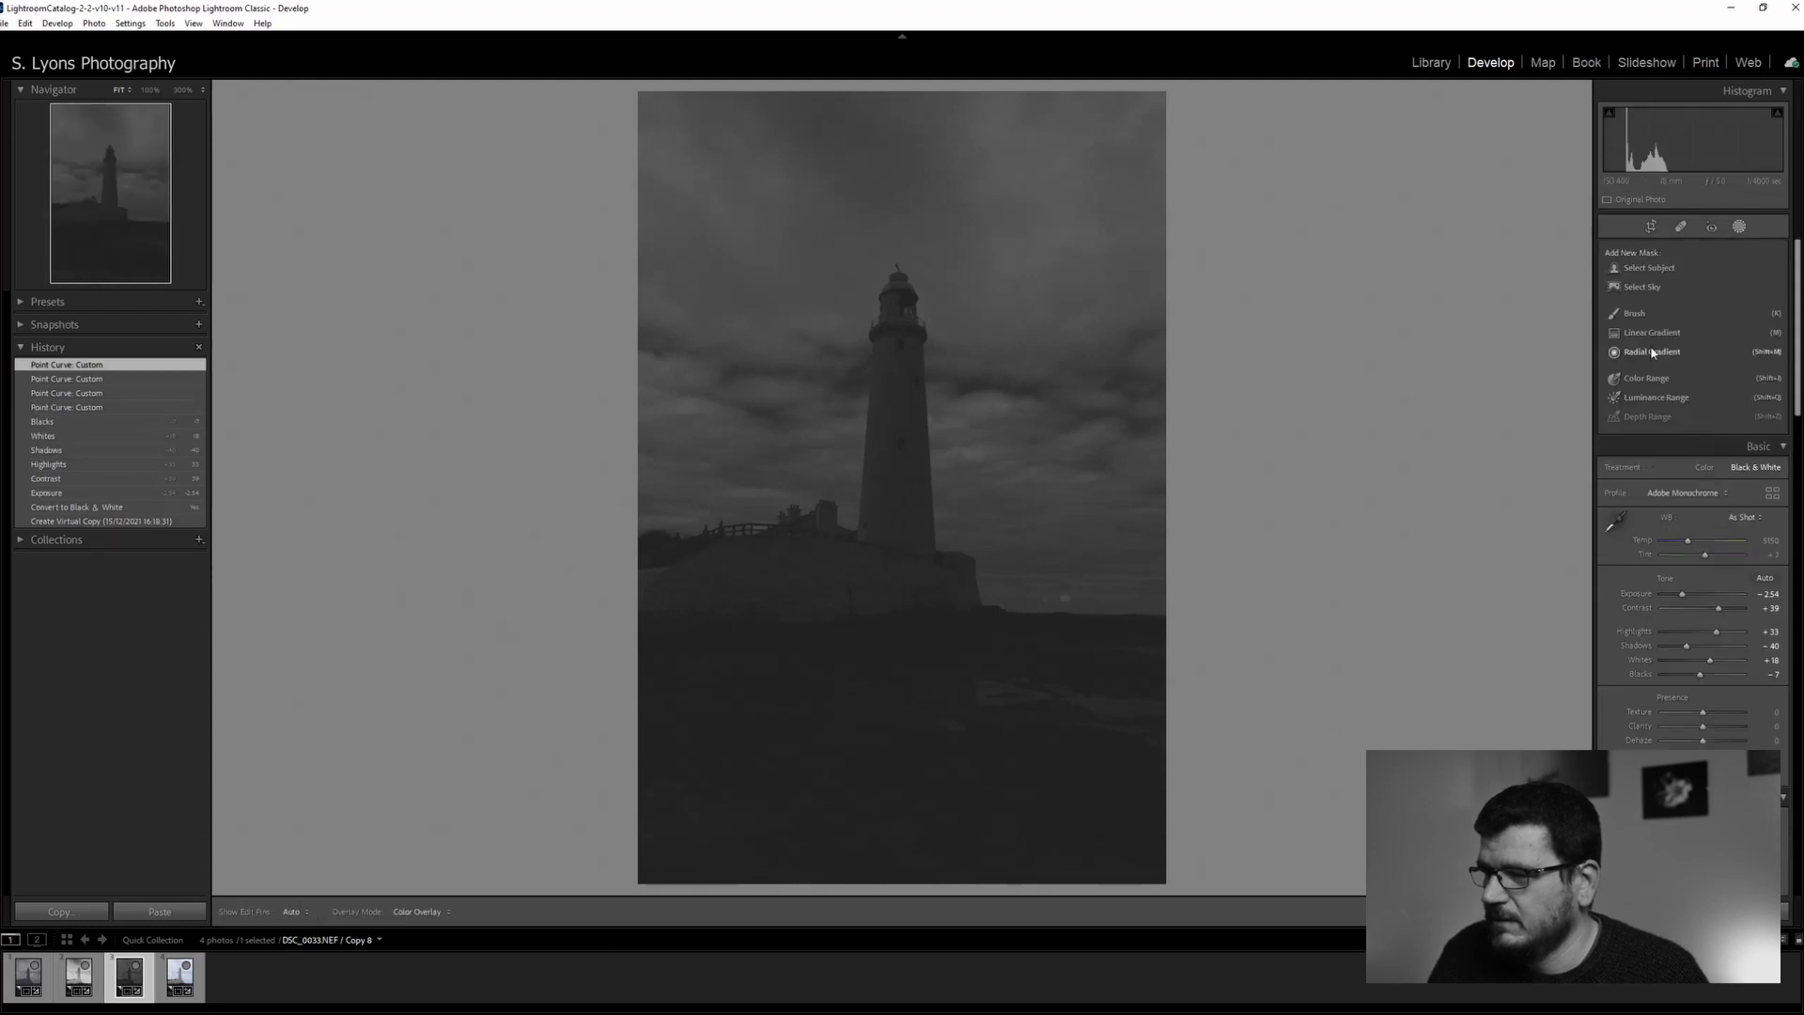
left_click(1652, 353)
left_click_drag(889, 295, 1200, 335)
left_click_drag(887, 292, 899, 312)
Raise the radial mask's exposure slightly, make its ellipse taller around the lantern and close masking
left_click_drag(1697, 350, 1705, 355)
left_click_drag(901, 277, 901, 232)
left_click_drag(896, 395, 900, 397)
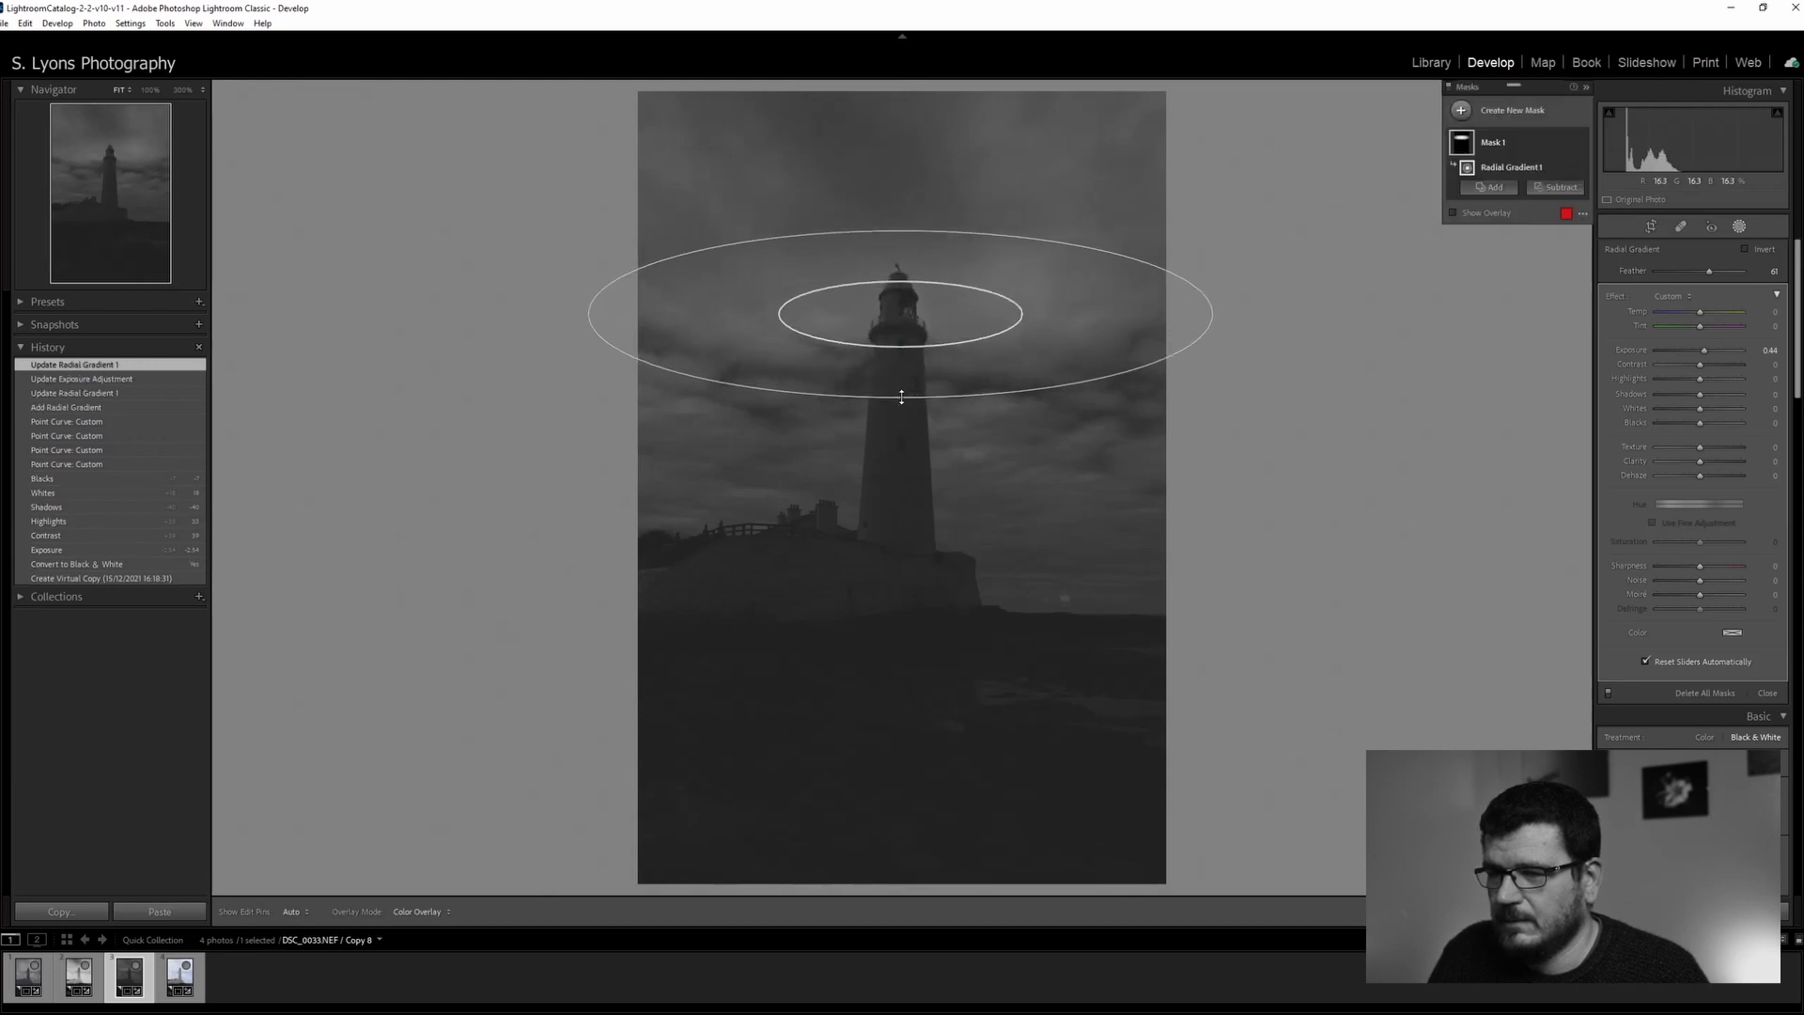
left_click_drag(920, 313, 898, 313)
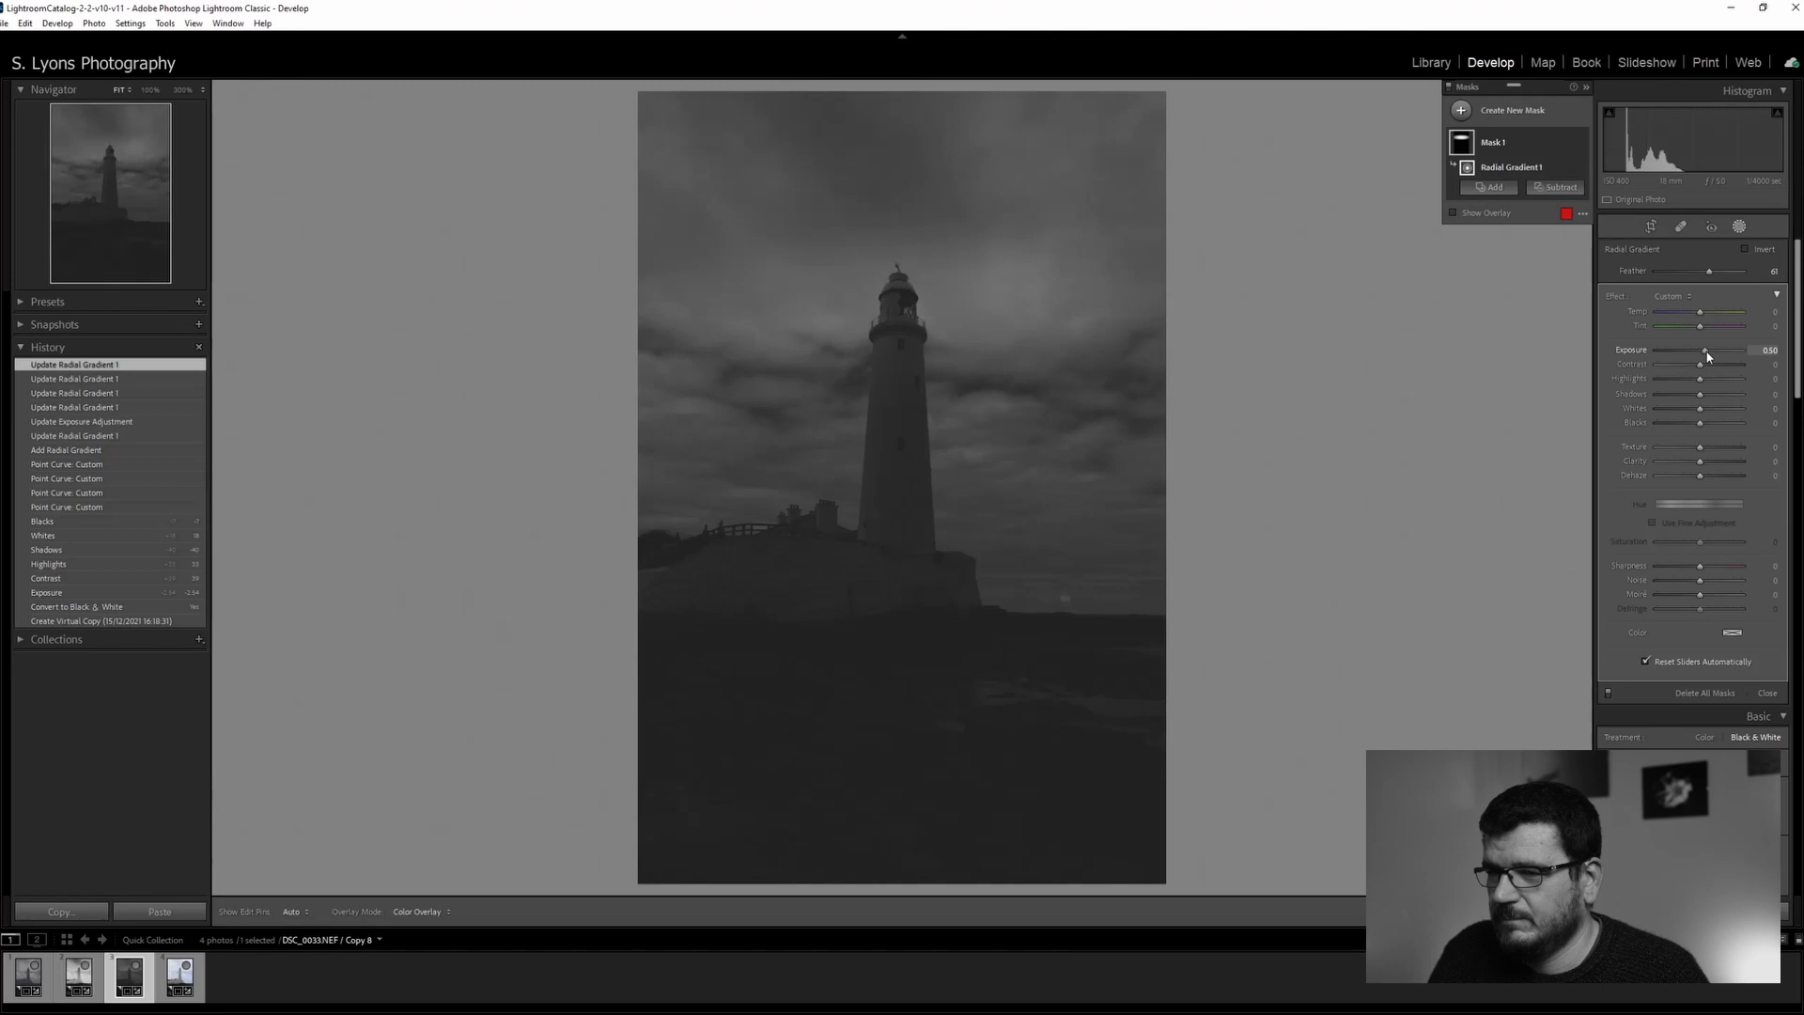
left_click_drag(1707, 353, 1707, 353)
left_click(1740, 226)
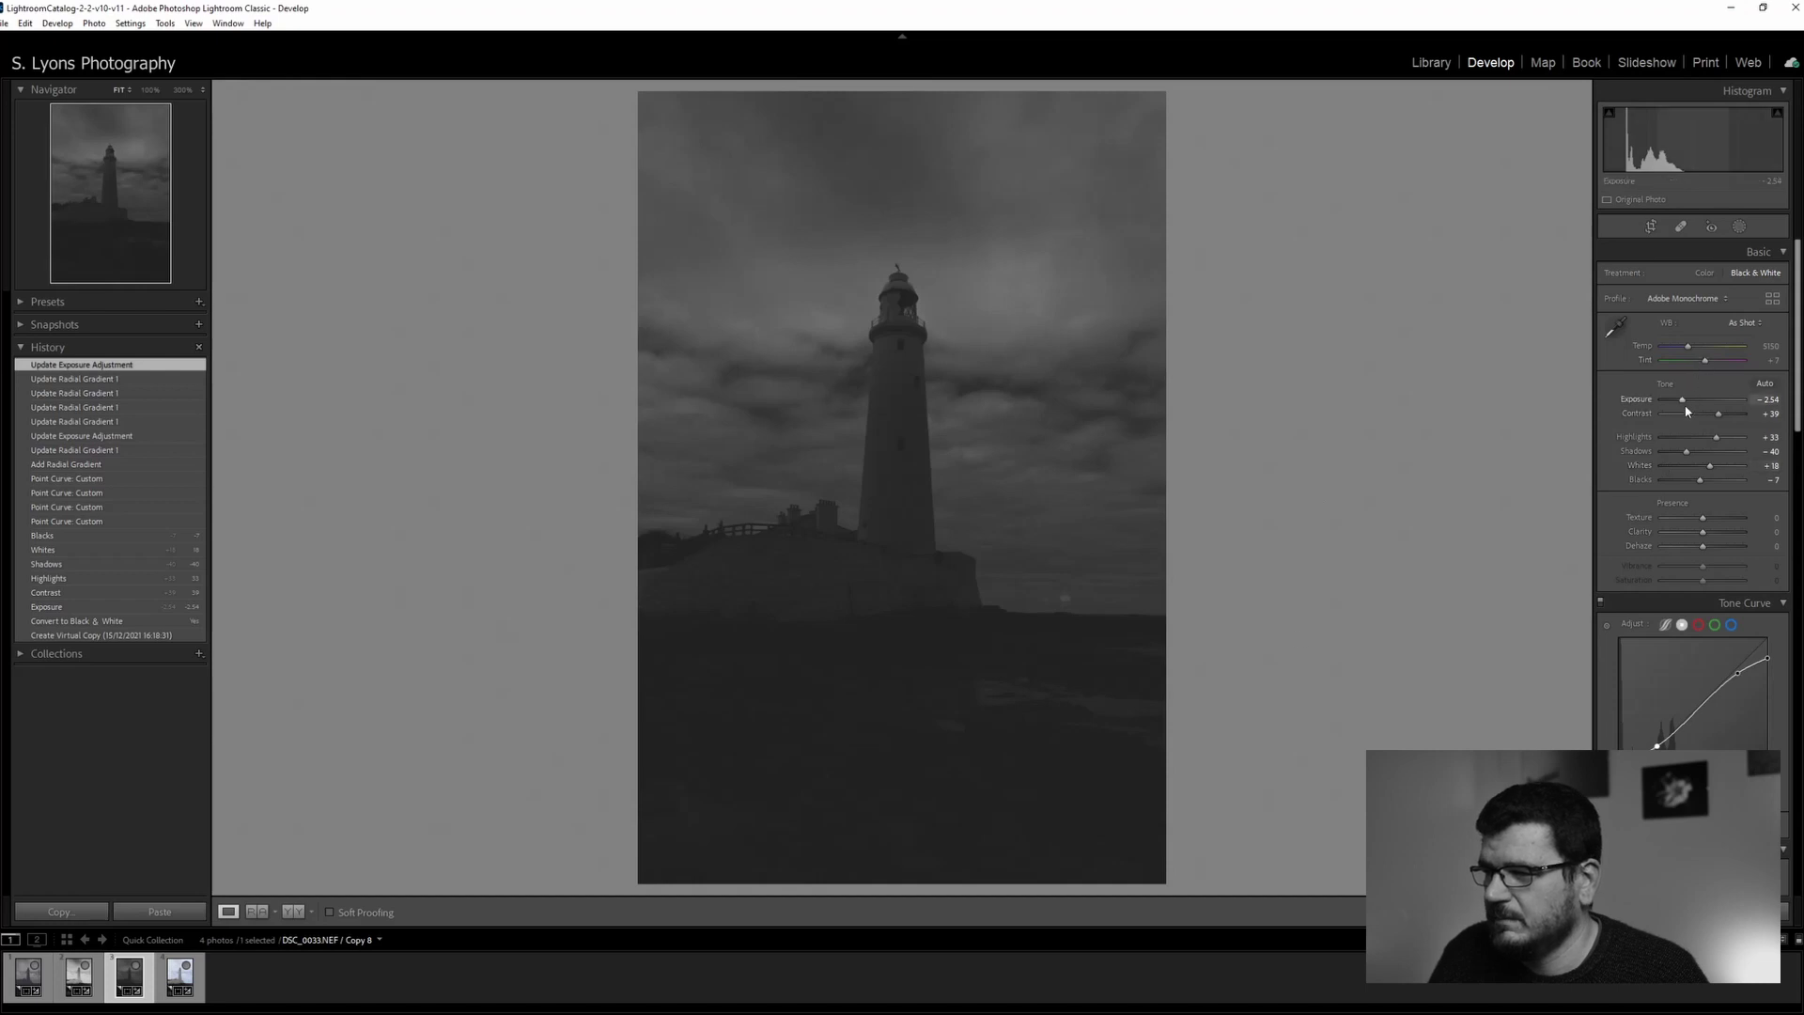
Brighten the whole photo slightly to exposure −2.11 and set clarity to +16
left_click_drag(1688, 411, 1689, 408)
left_click_drag(1686, 402, 1685, 402)
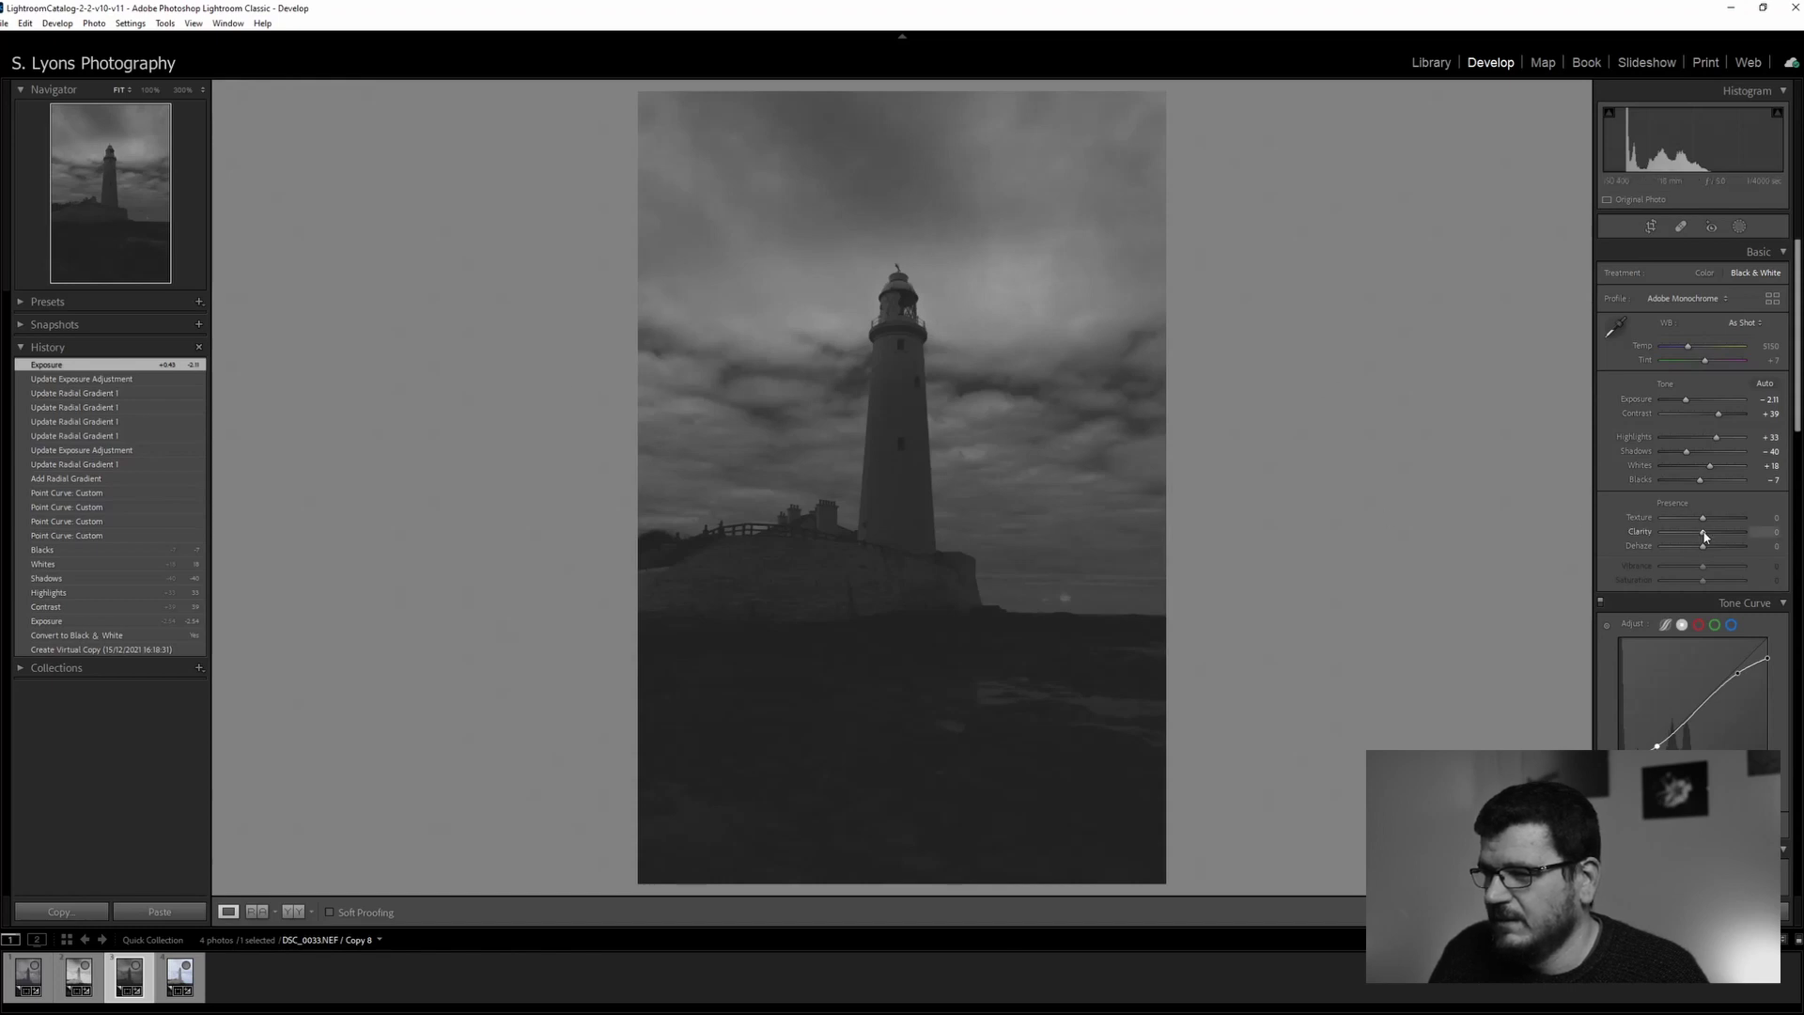
left_click_drag(1703, 532, 1710, 532)
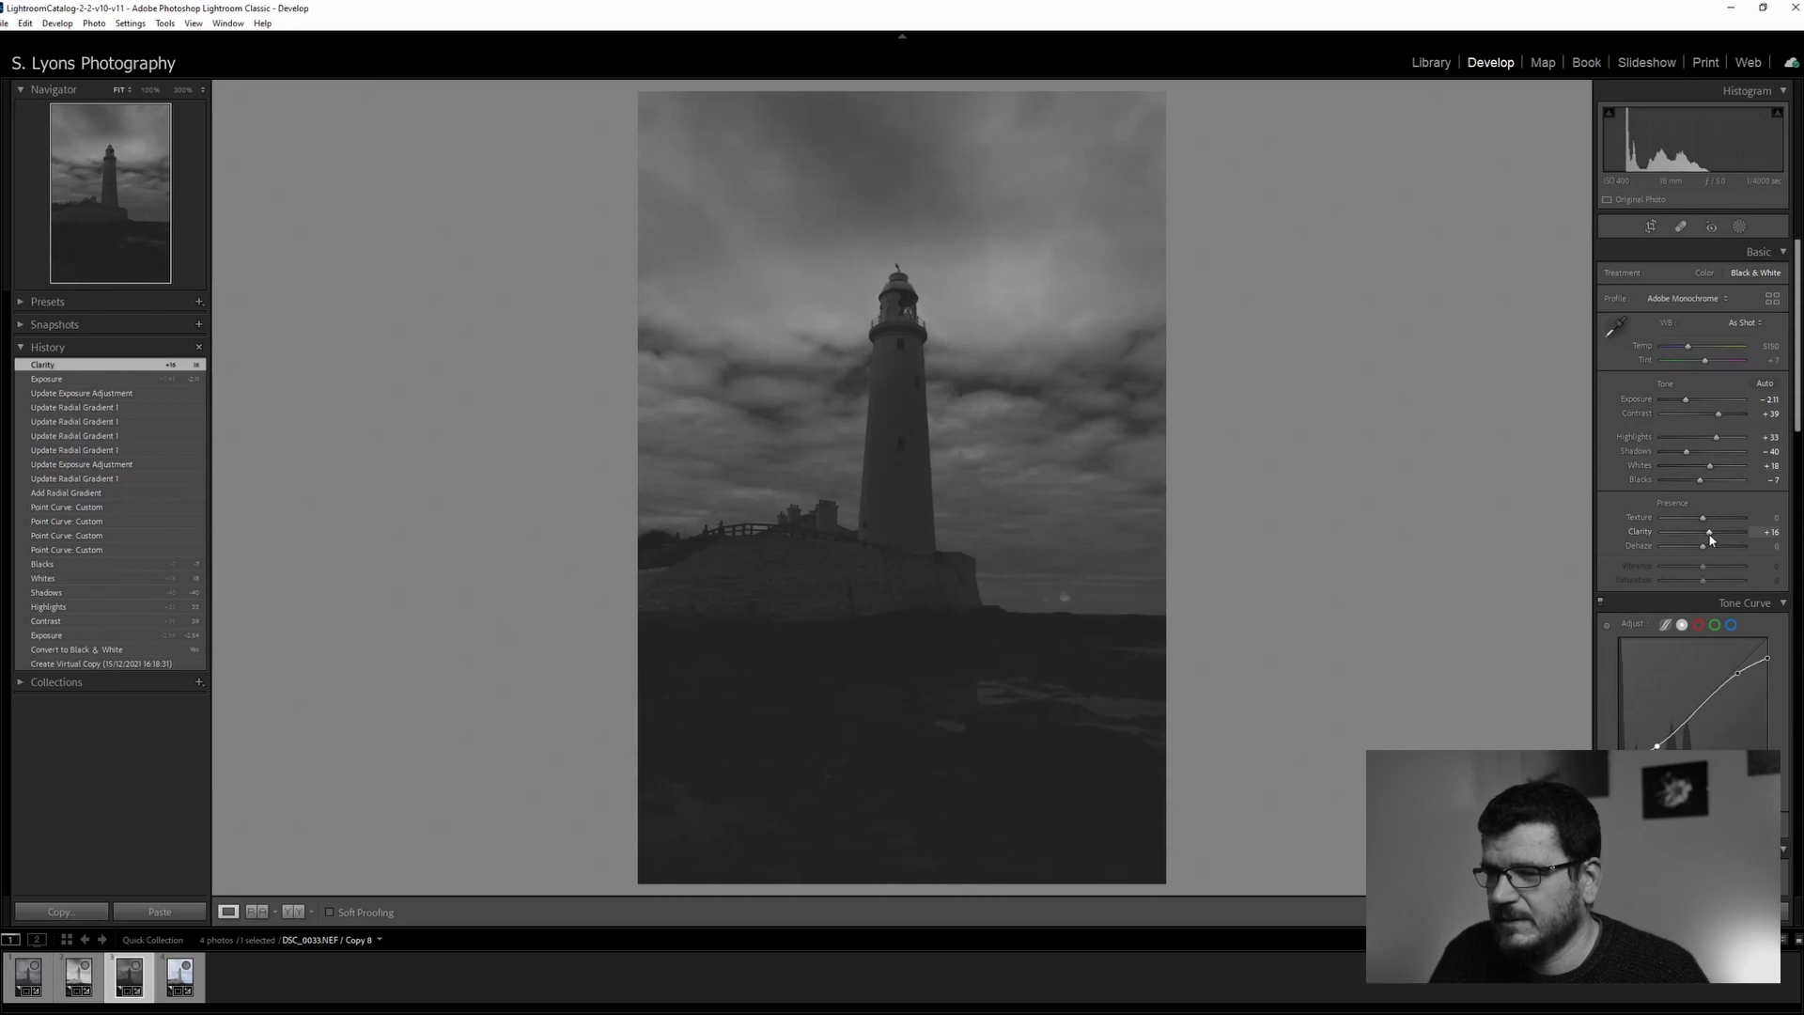
Color grade the photo with a warm orange tint in the highlights and a faint blue tint in the shadows
scroll(1652, 515, "down", 5)
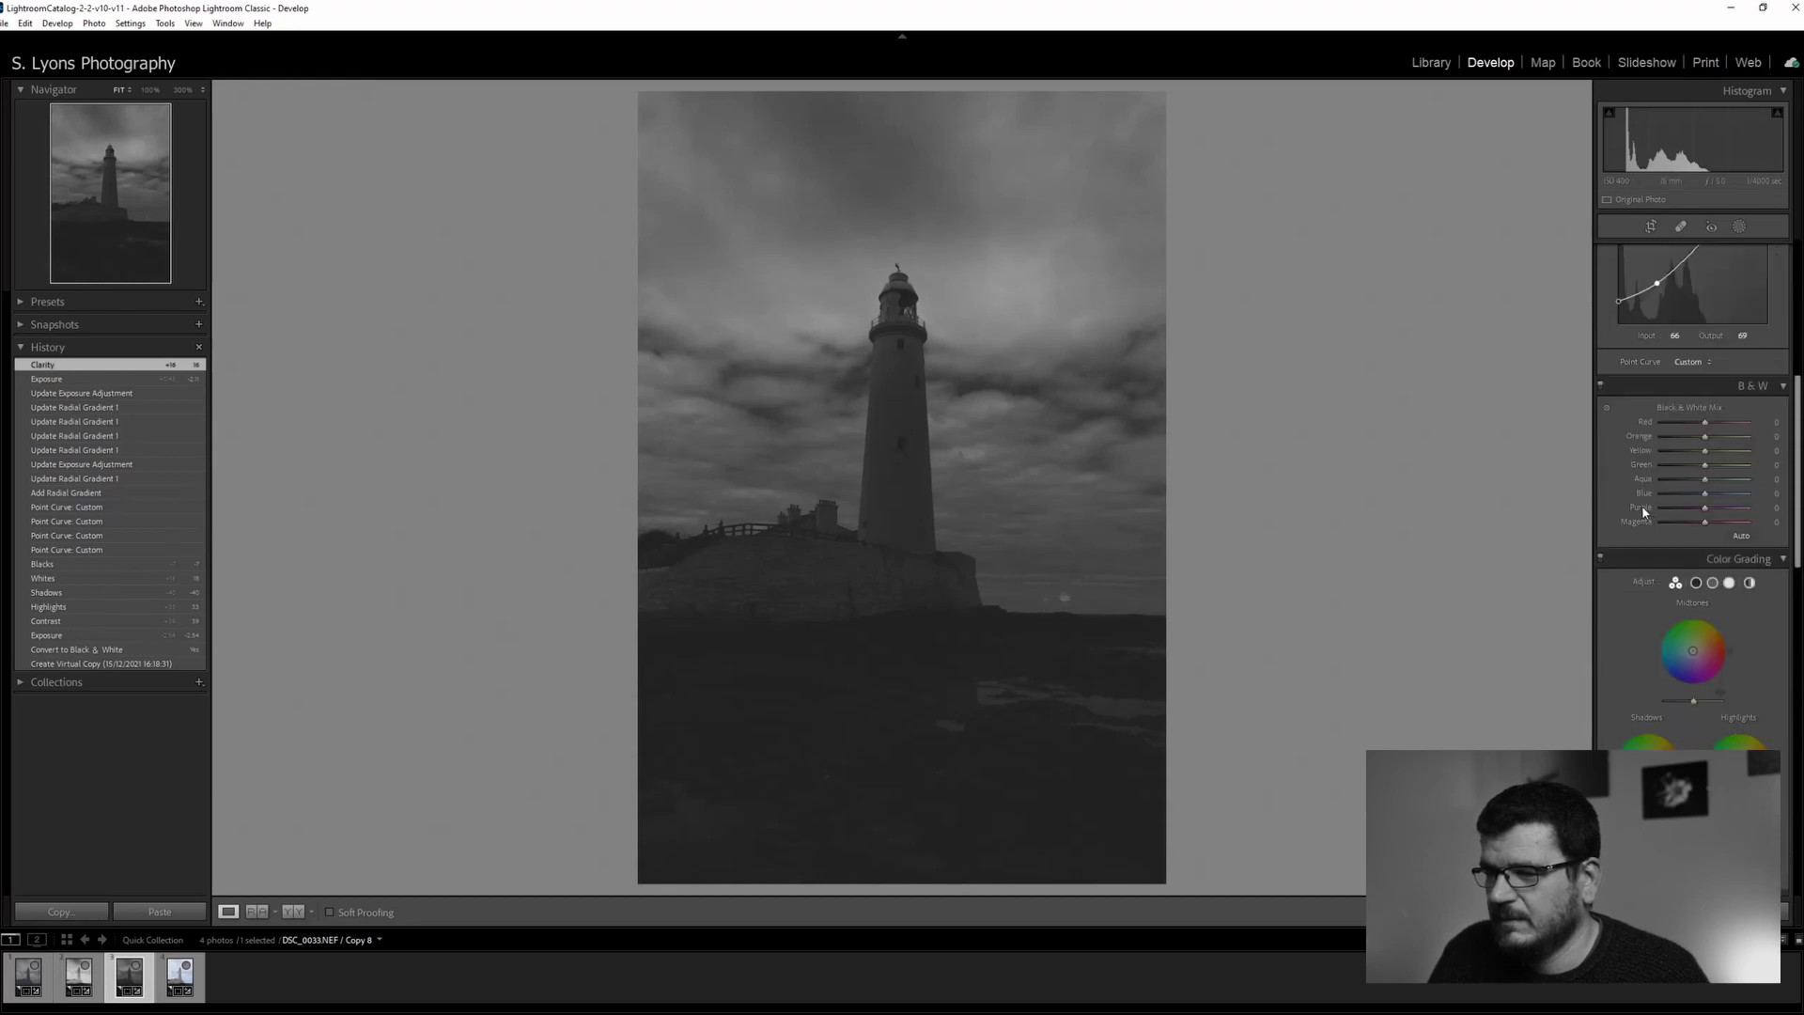
scroll(1629, 527, "down", 2)
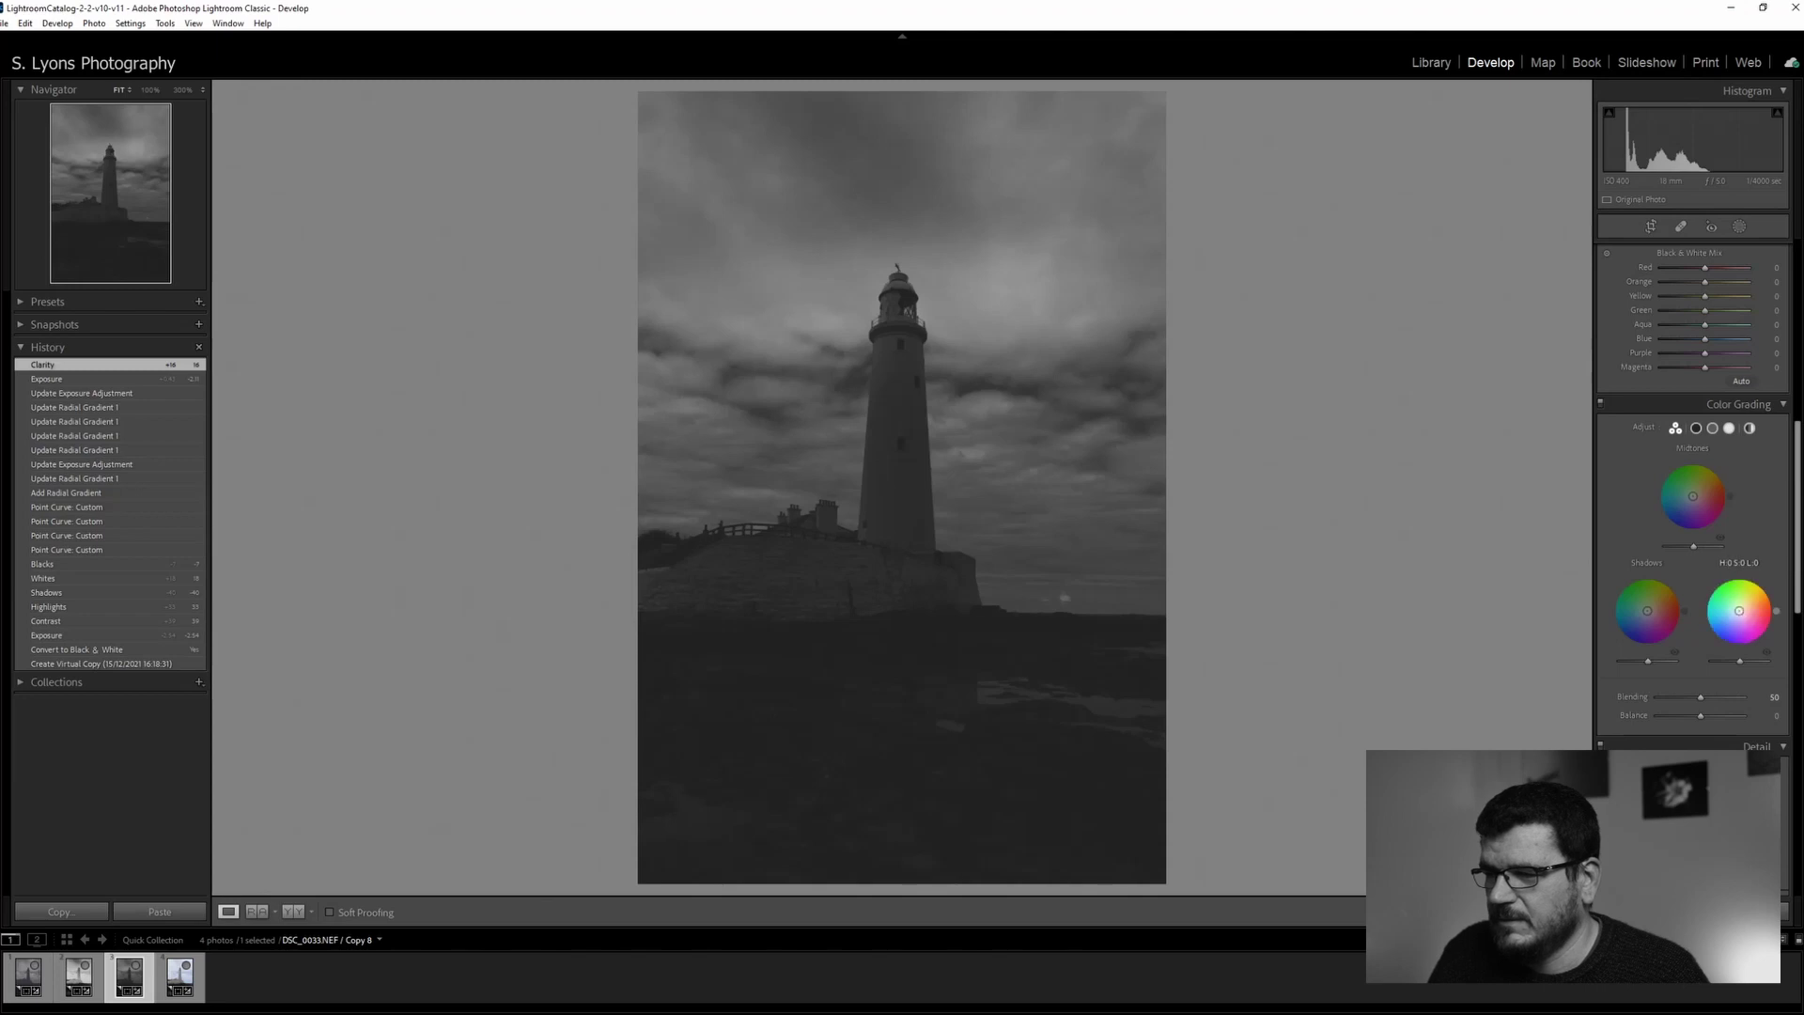
left_click_drag(1739, 609, 1751, 603)
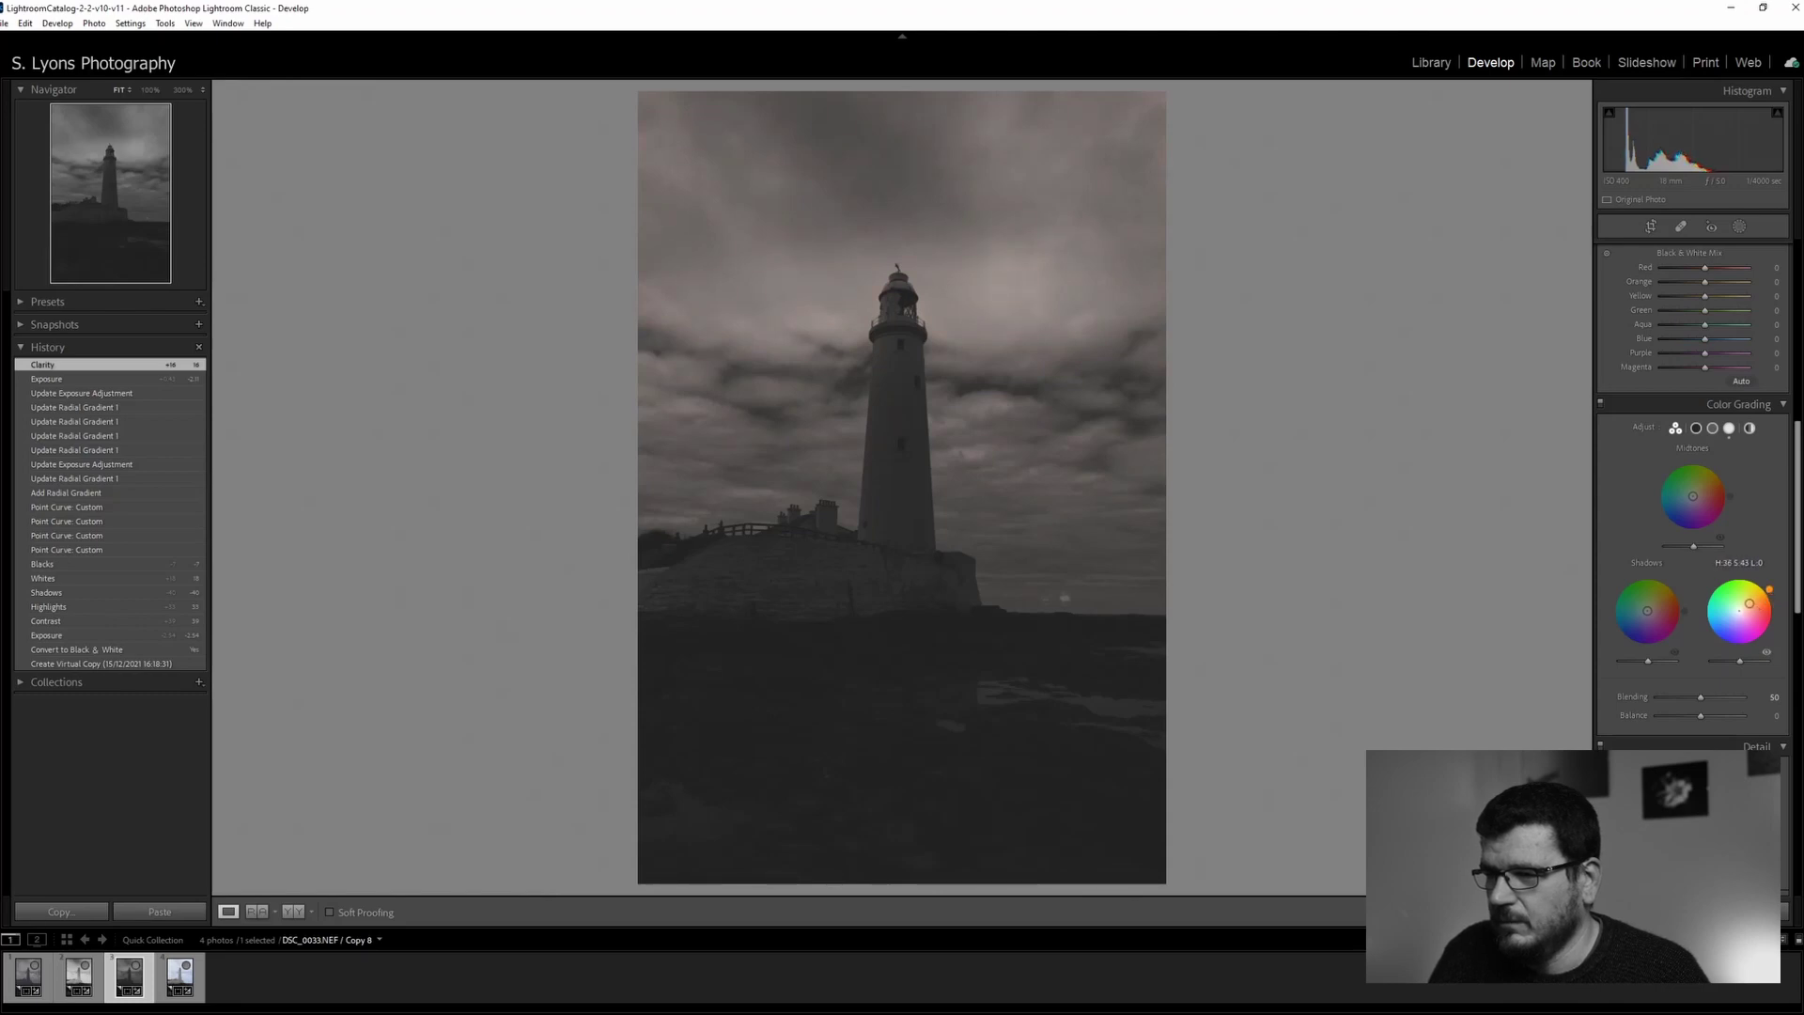
left_click_drag(1748, 603, 1646, 614)
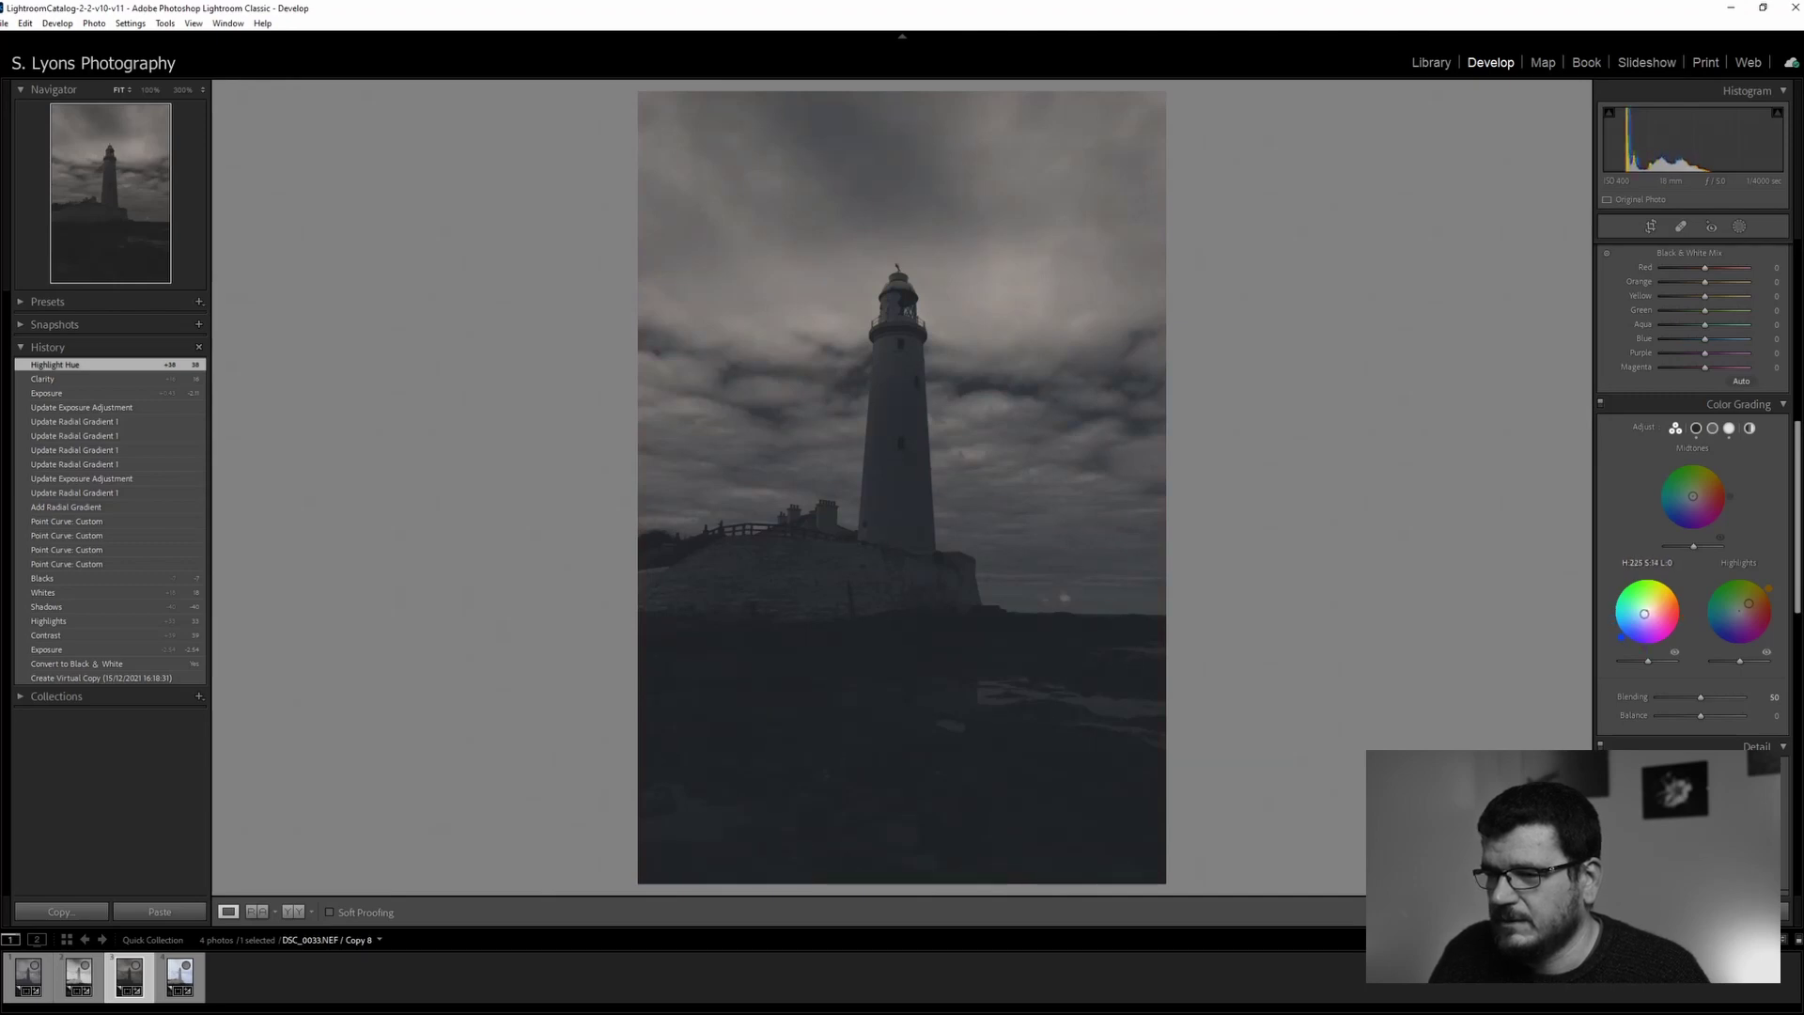
left_click_drag(1645, 614, 1682, 620)
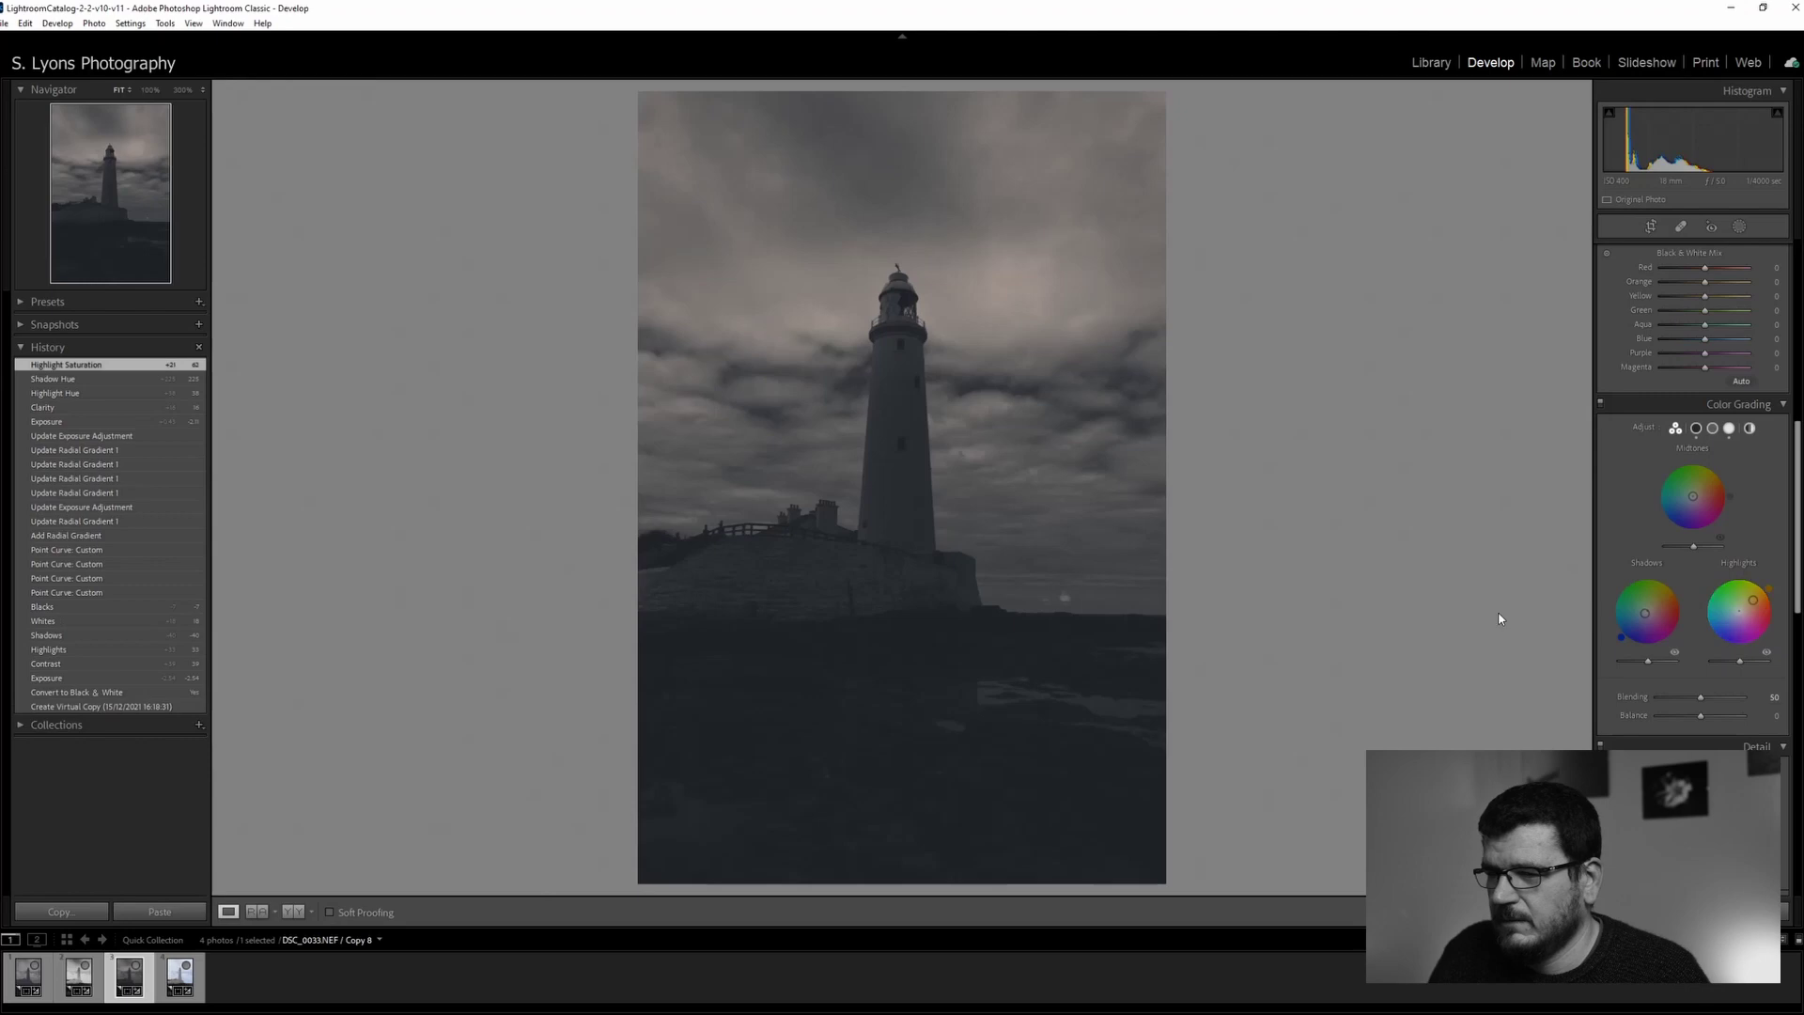
Add a dark post-crop vignette with the amount set to −19
scroll(1640, 564, "down", 5)
scroll(1617, 635, "down", 3)
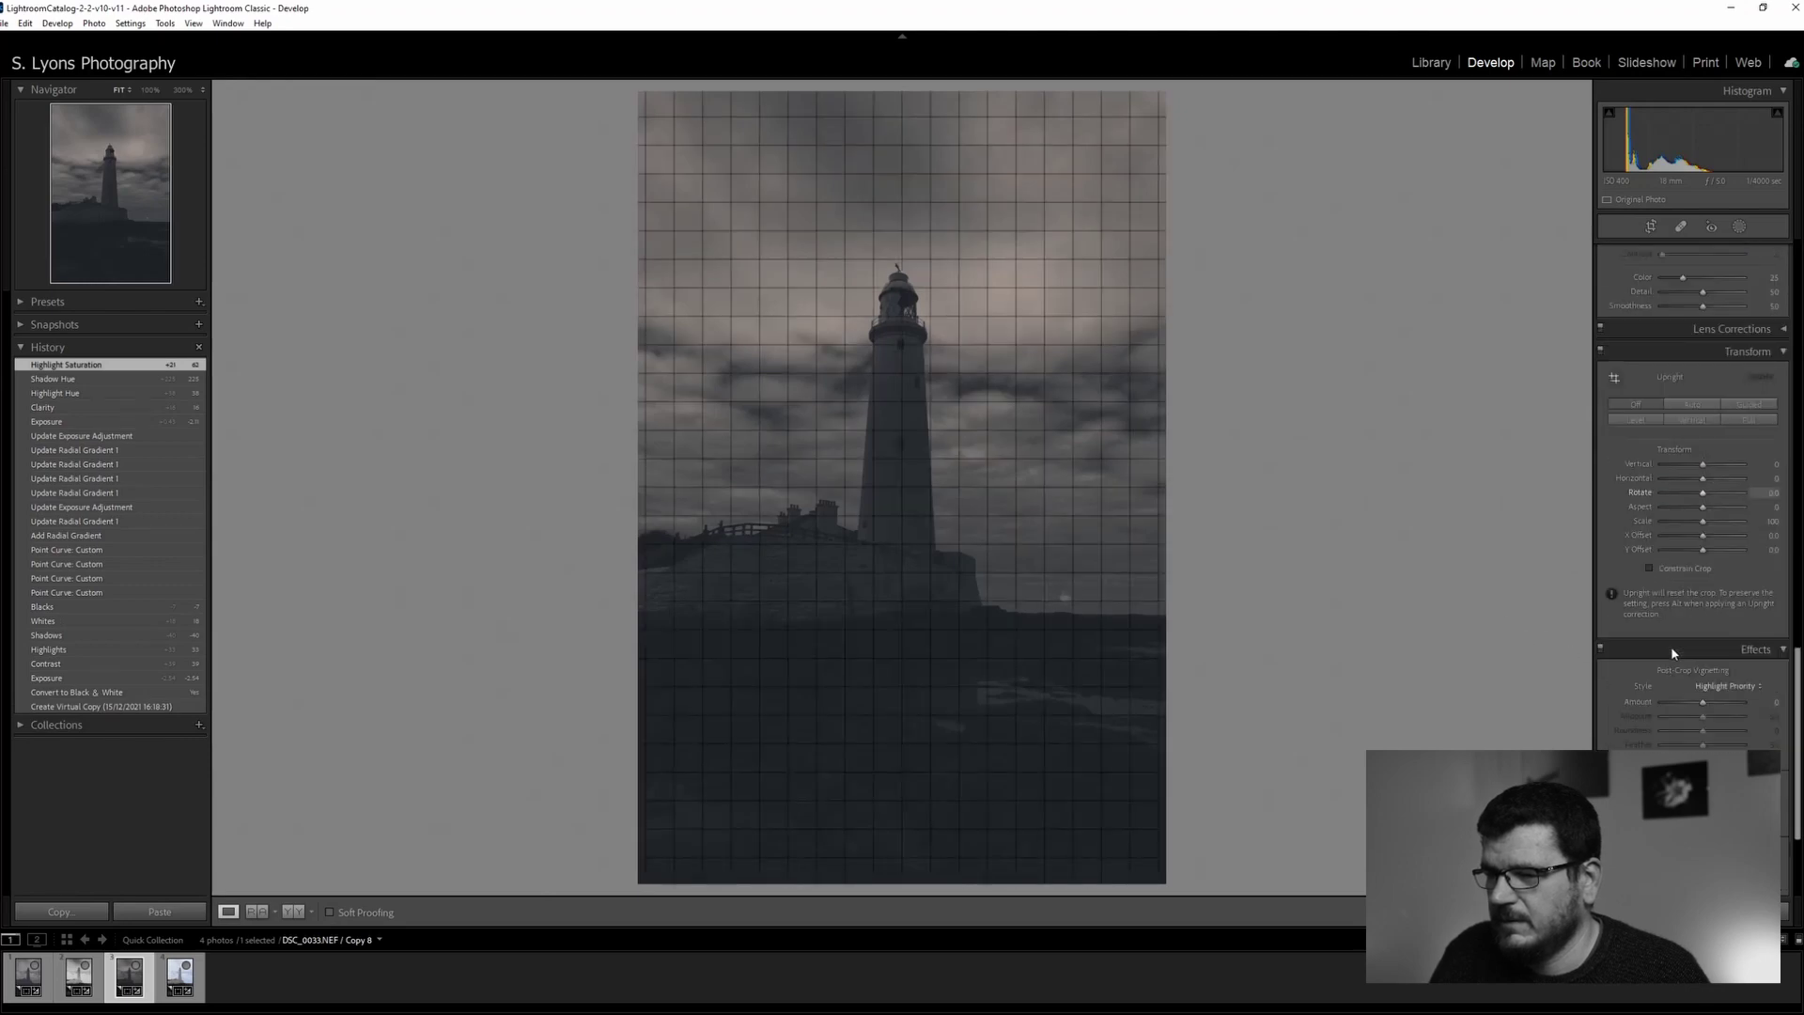
left_click(1697, 703)
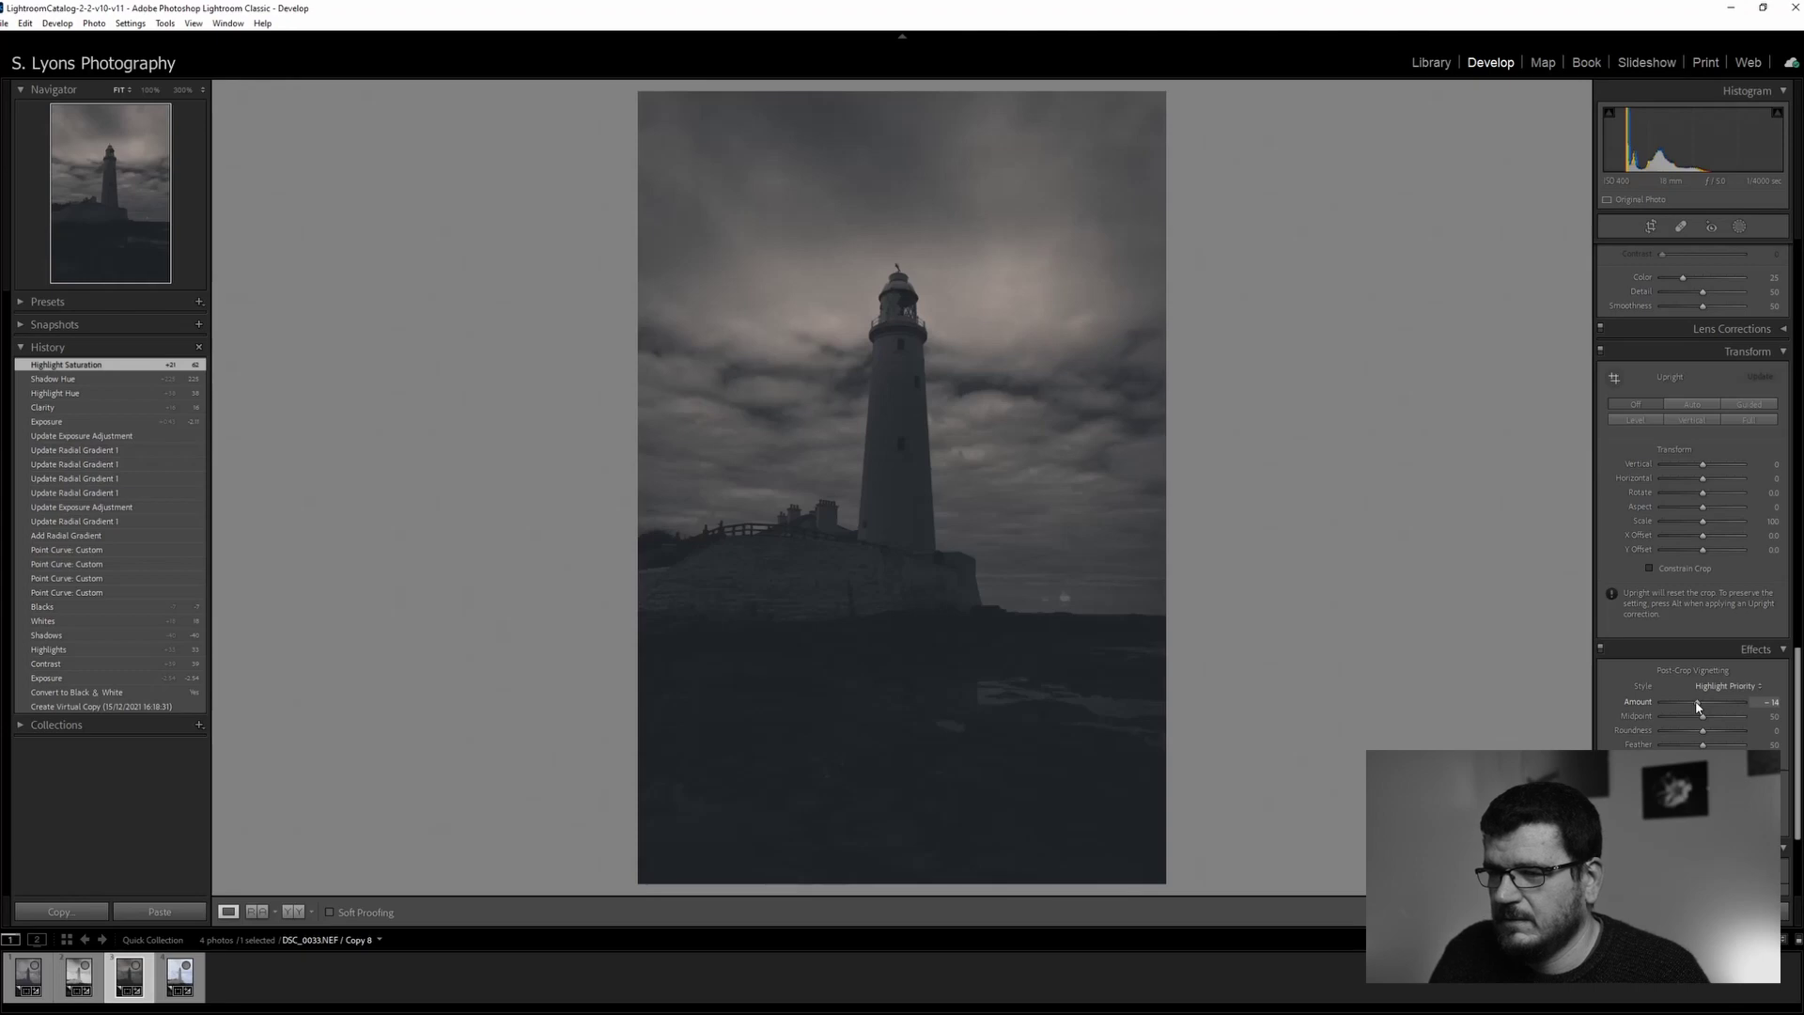
left_click_drag(1699, 705, 1695, 707)
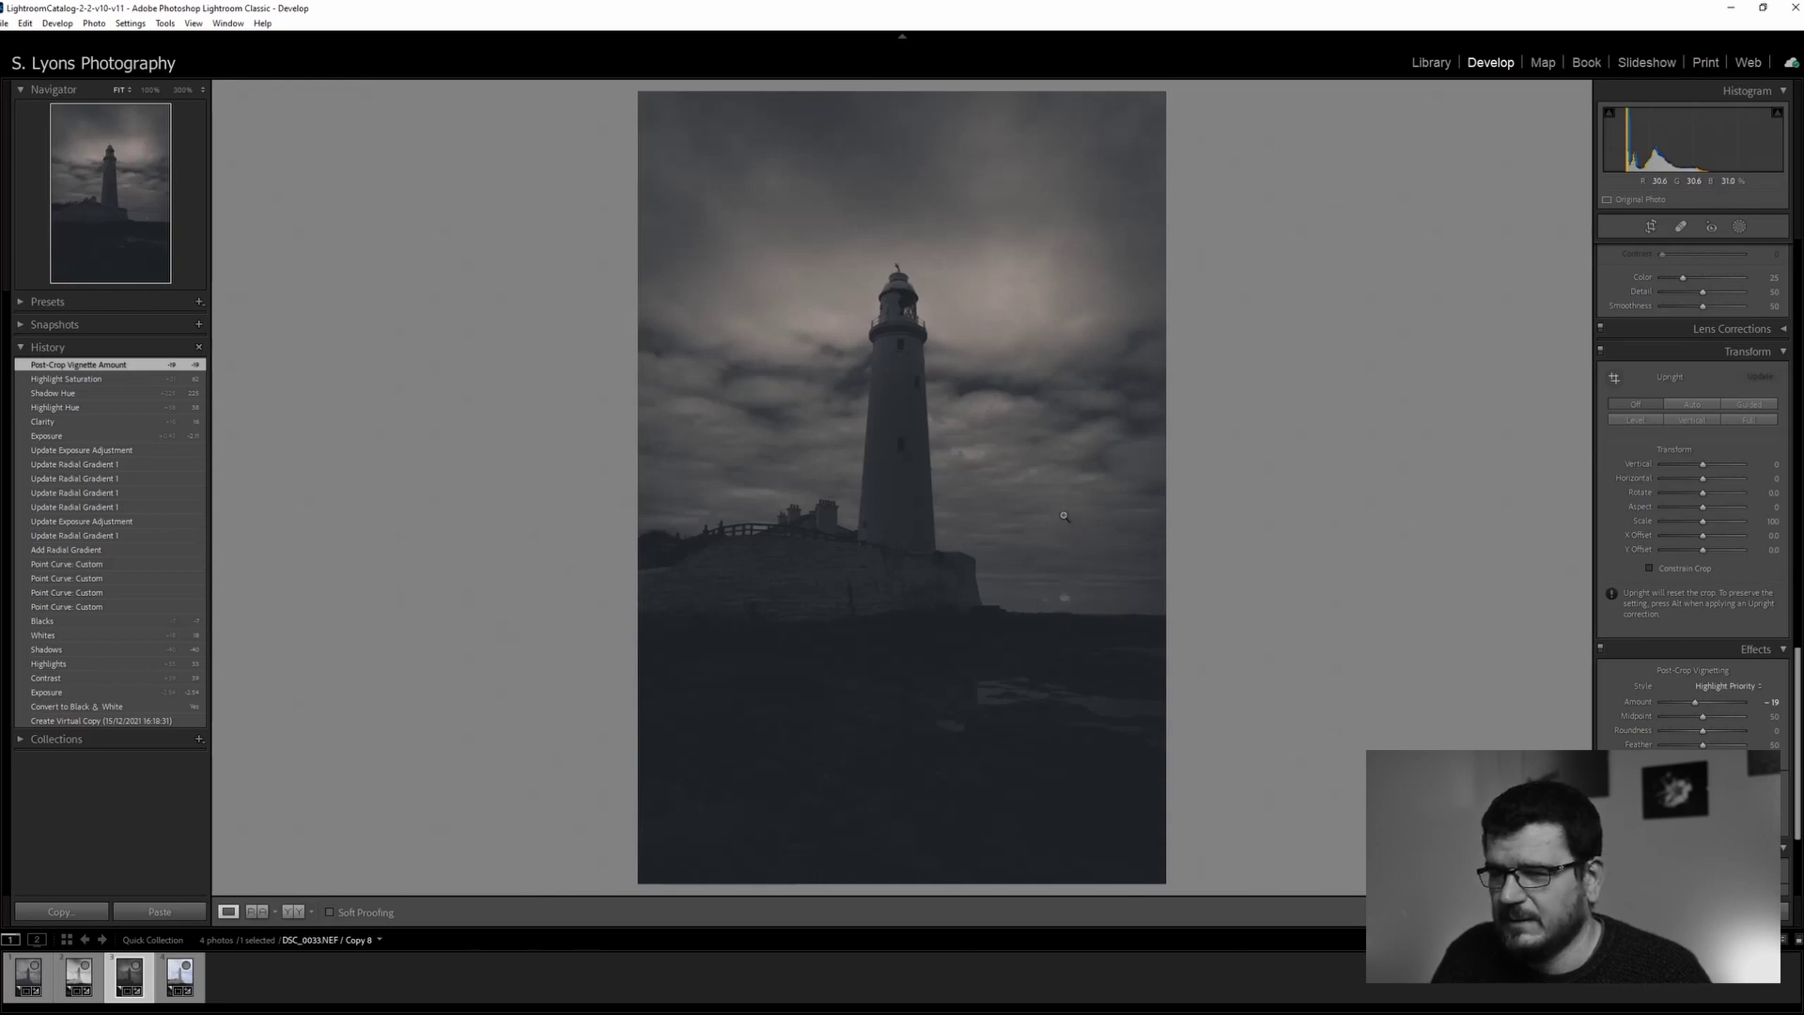
Compare the dark edit with the original color photo and with the blue-tinted virtual copy, Copy 6
key("backslash")
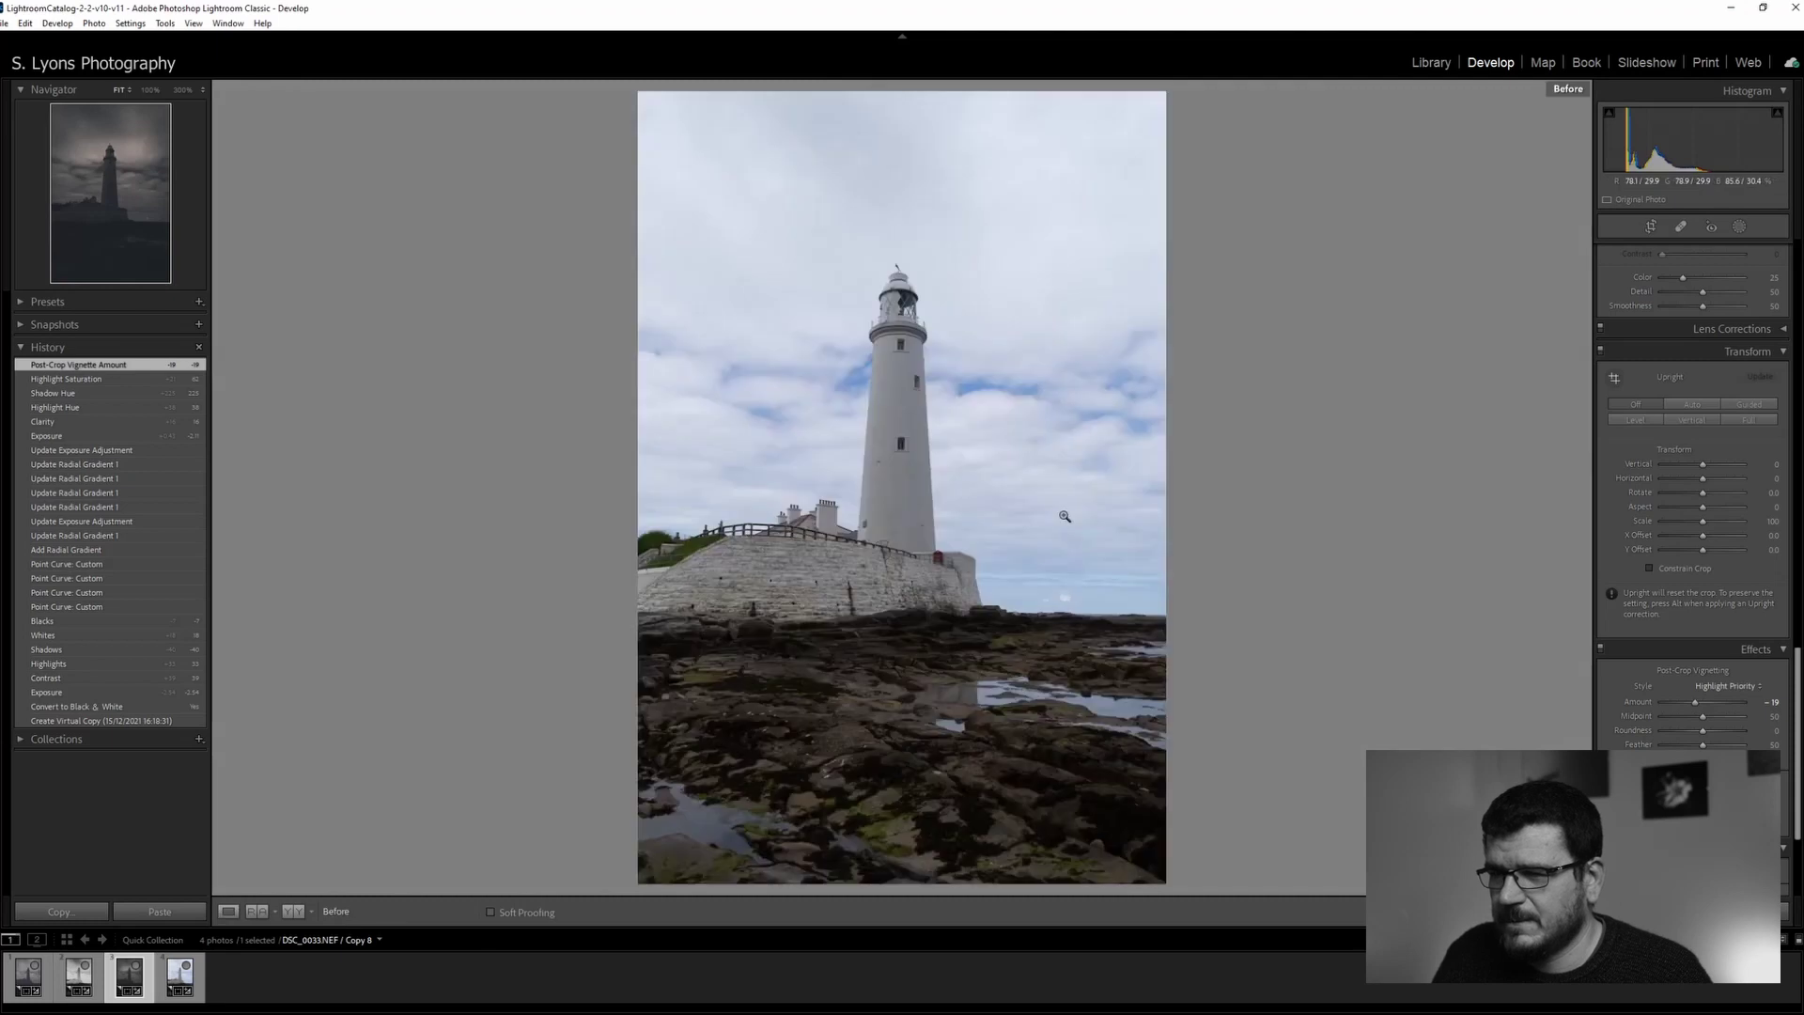
key("backslash")
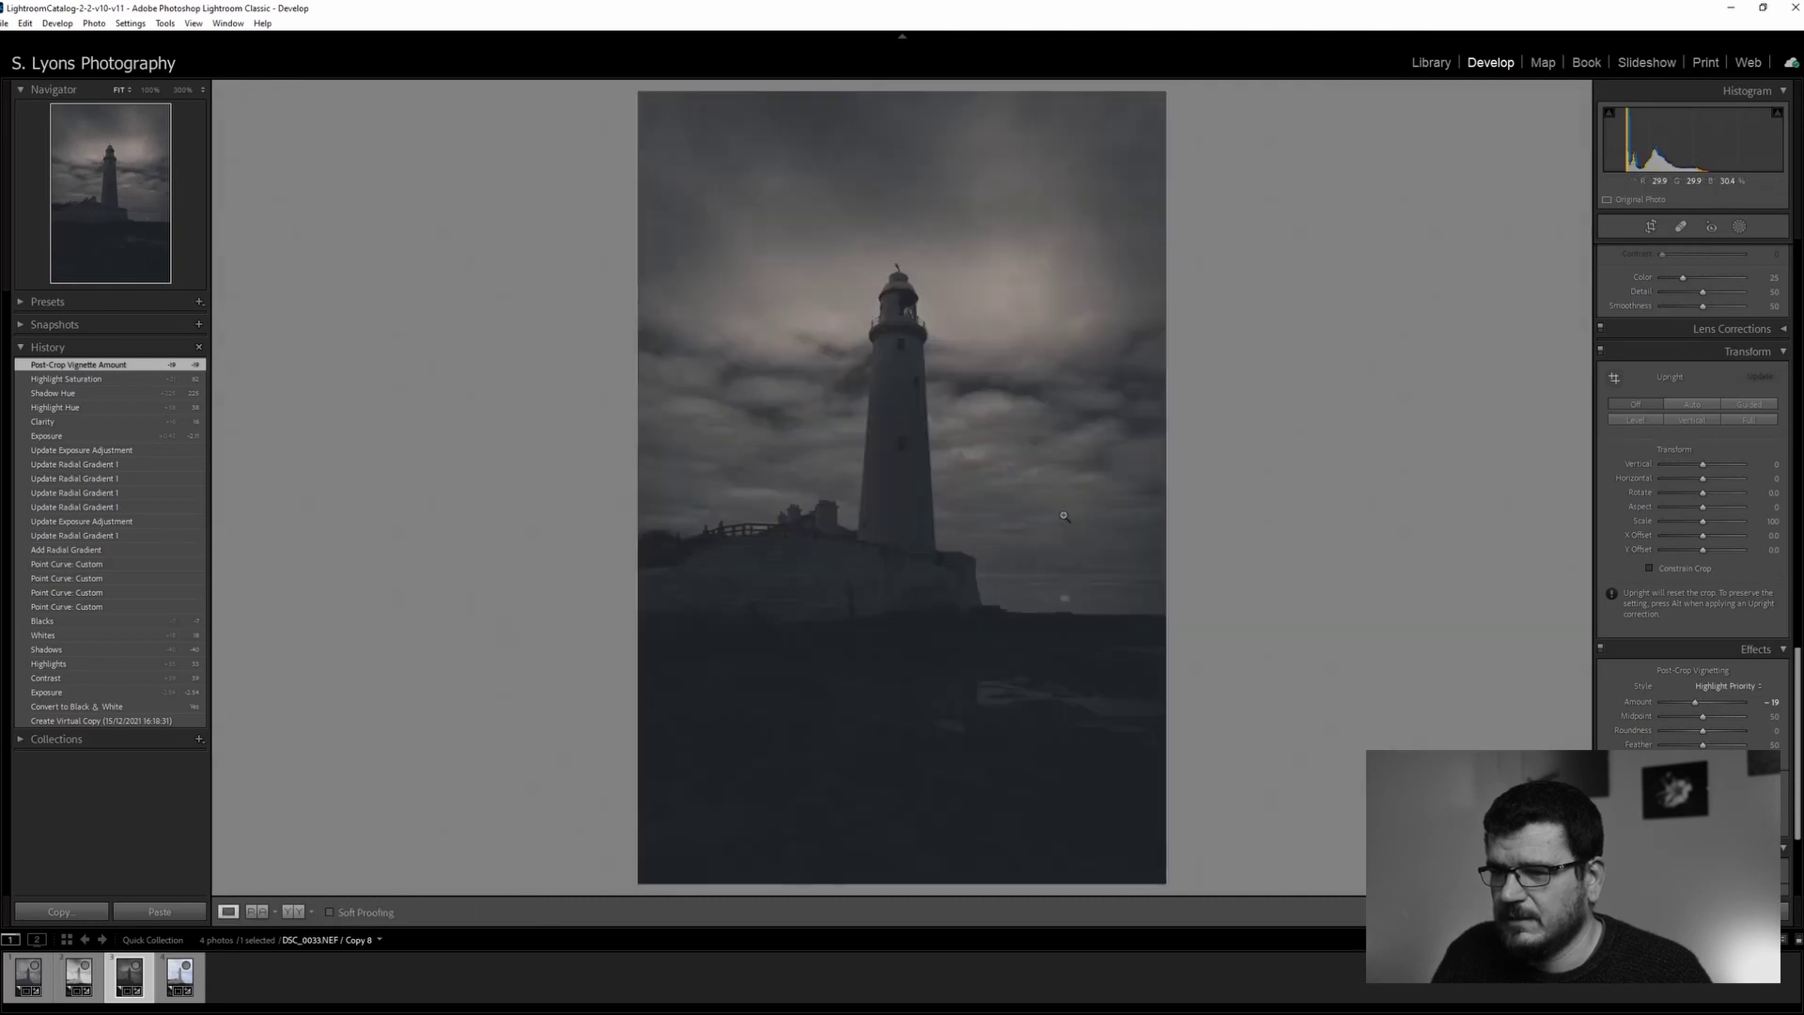
left_click(27, 977)
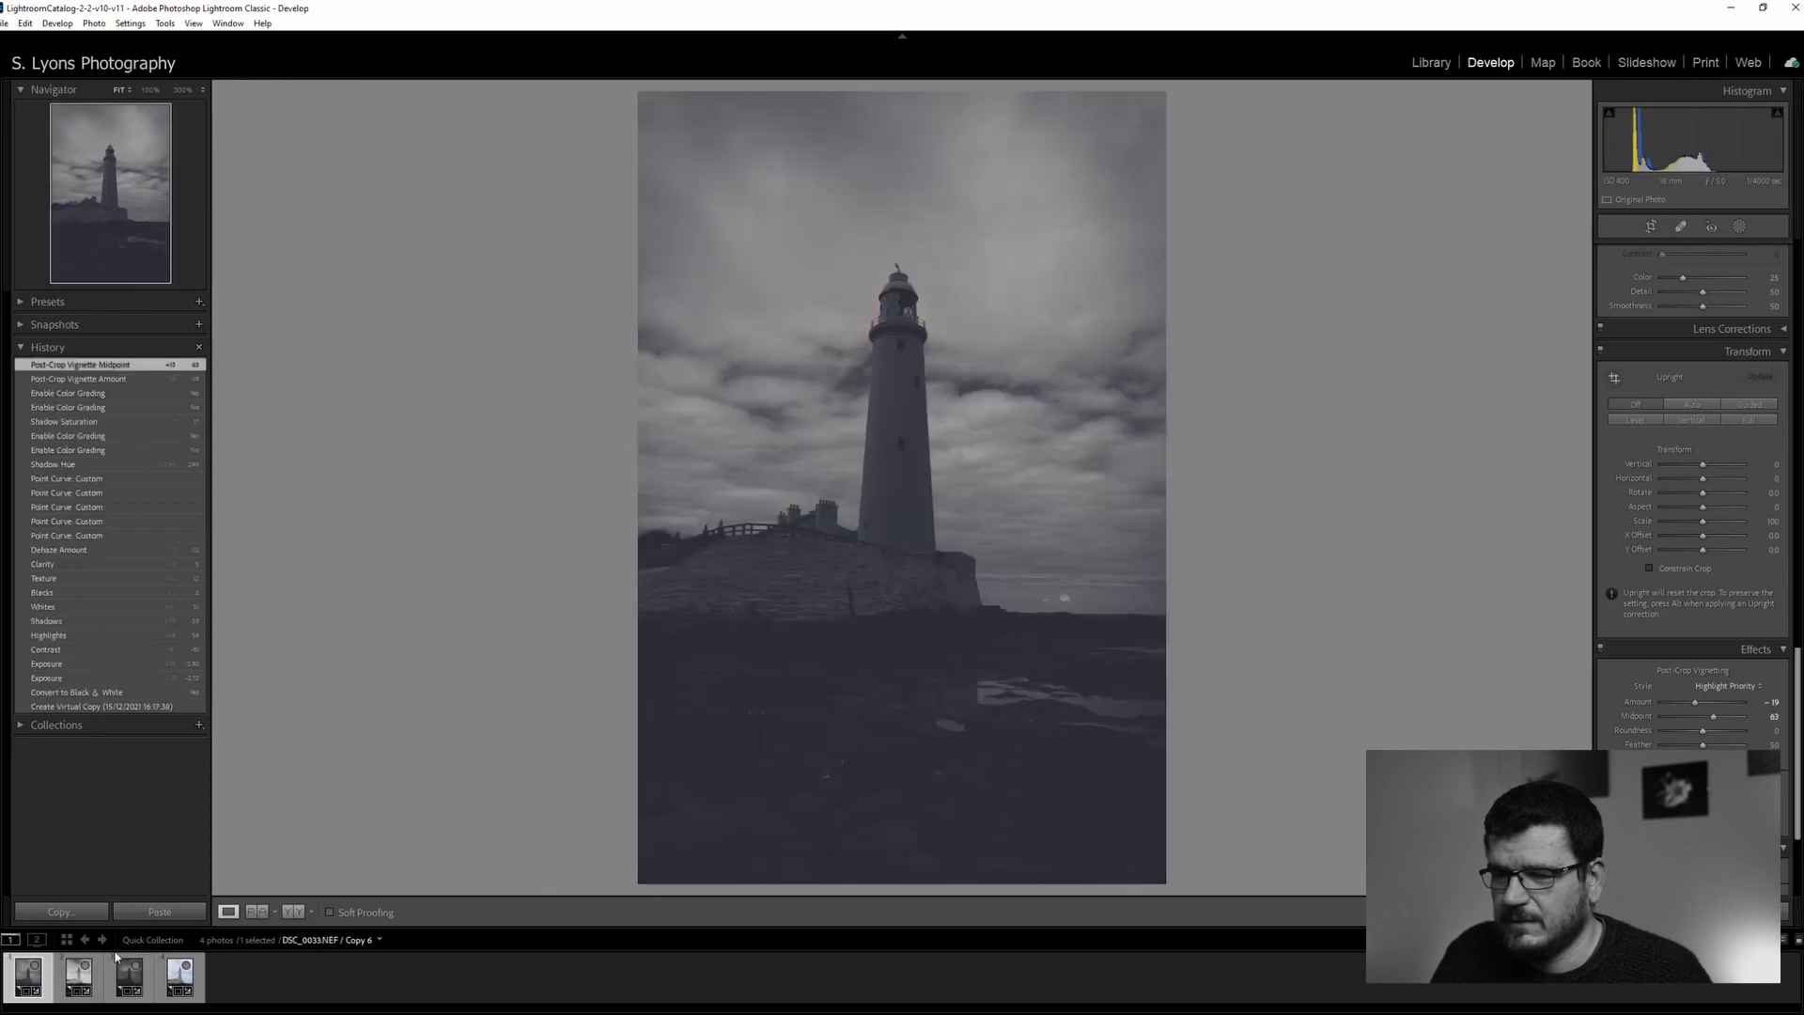
left_click(133, 983)
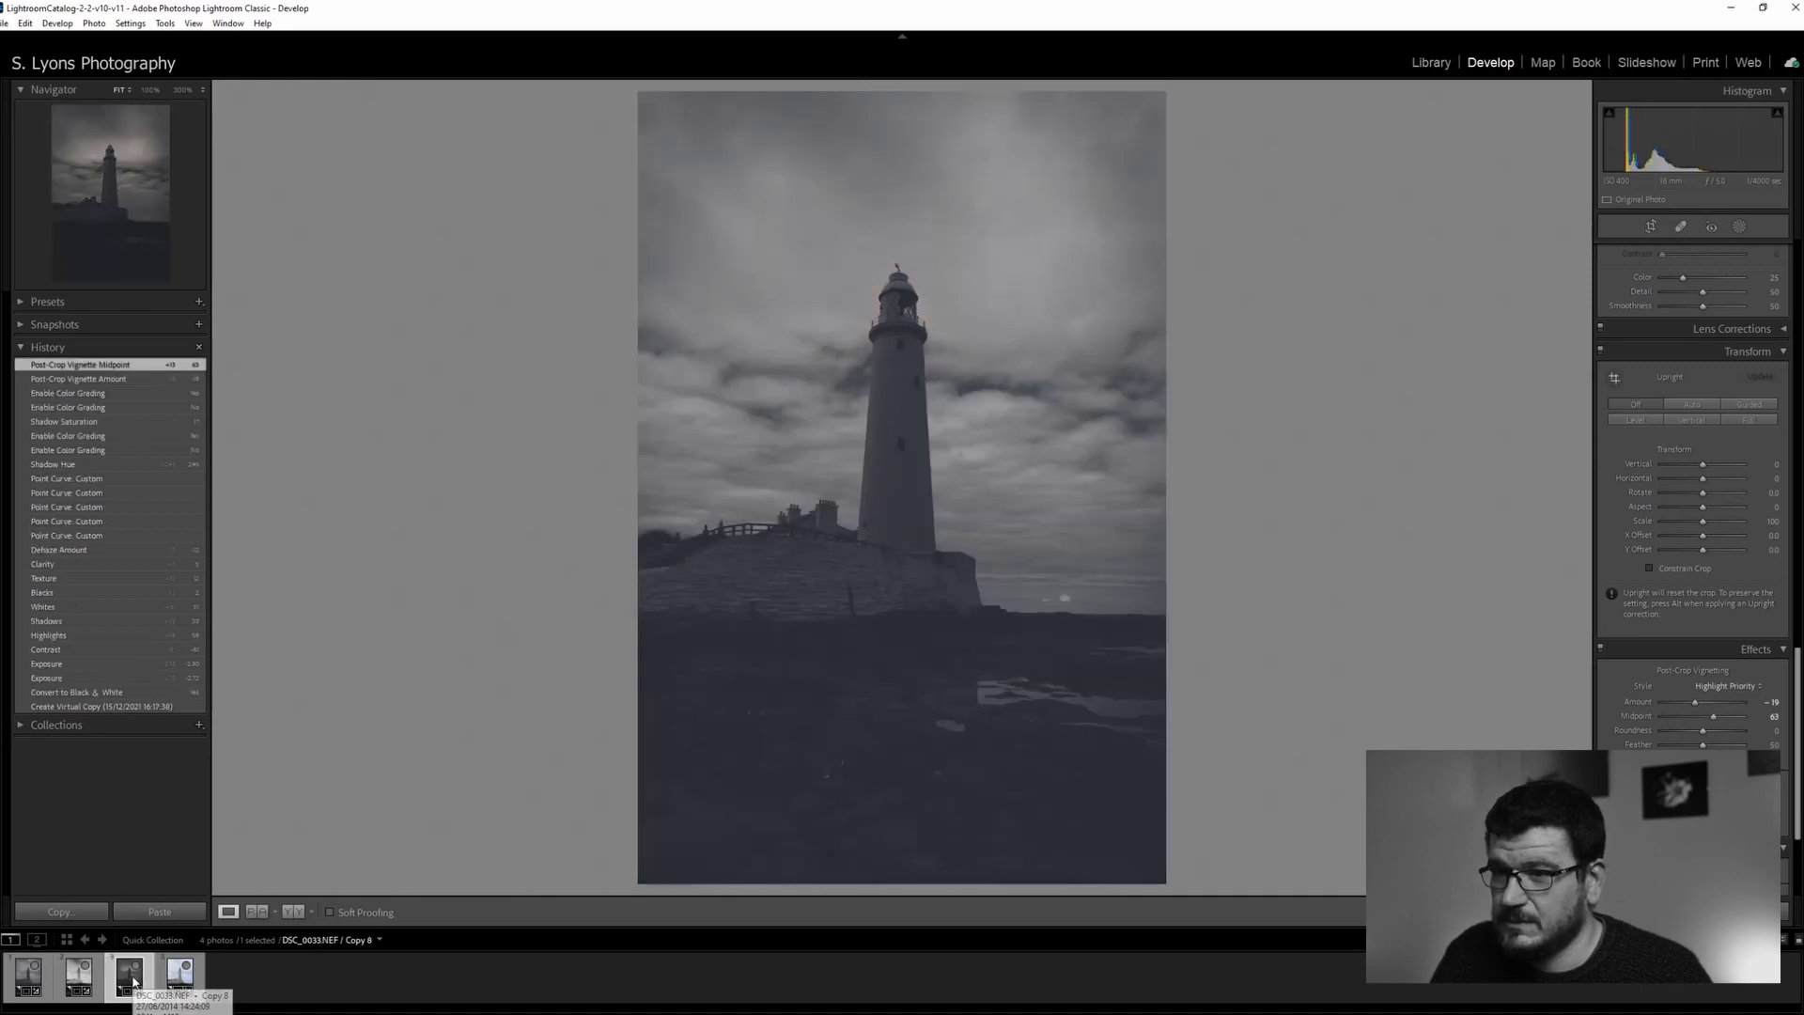
left_click(27, 977)
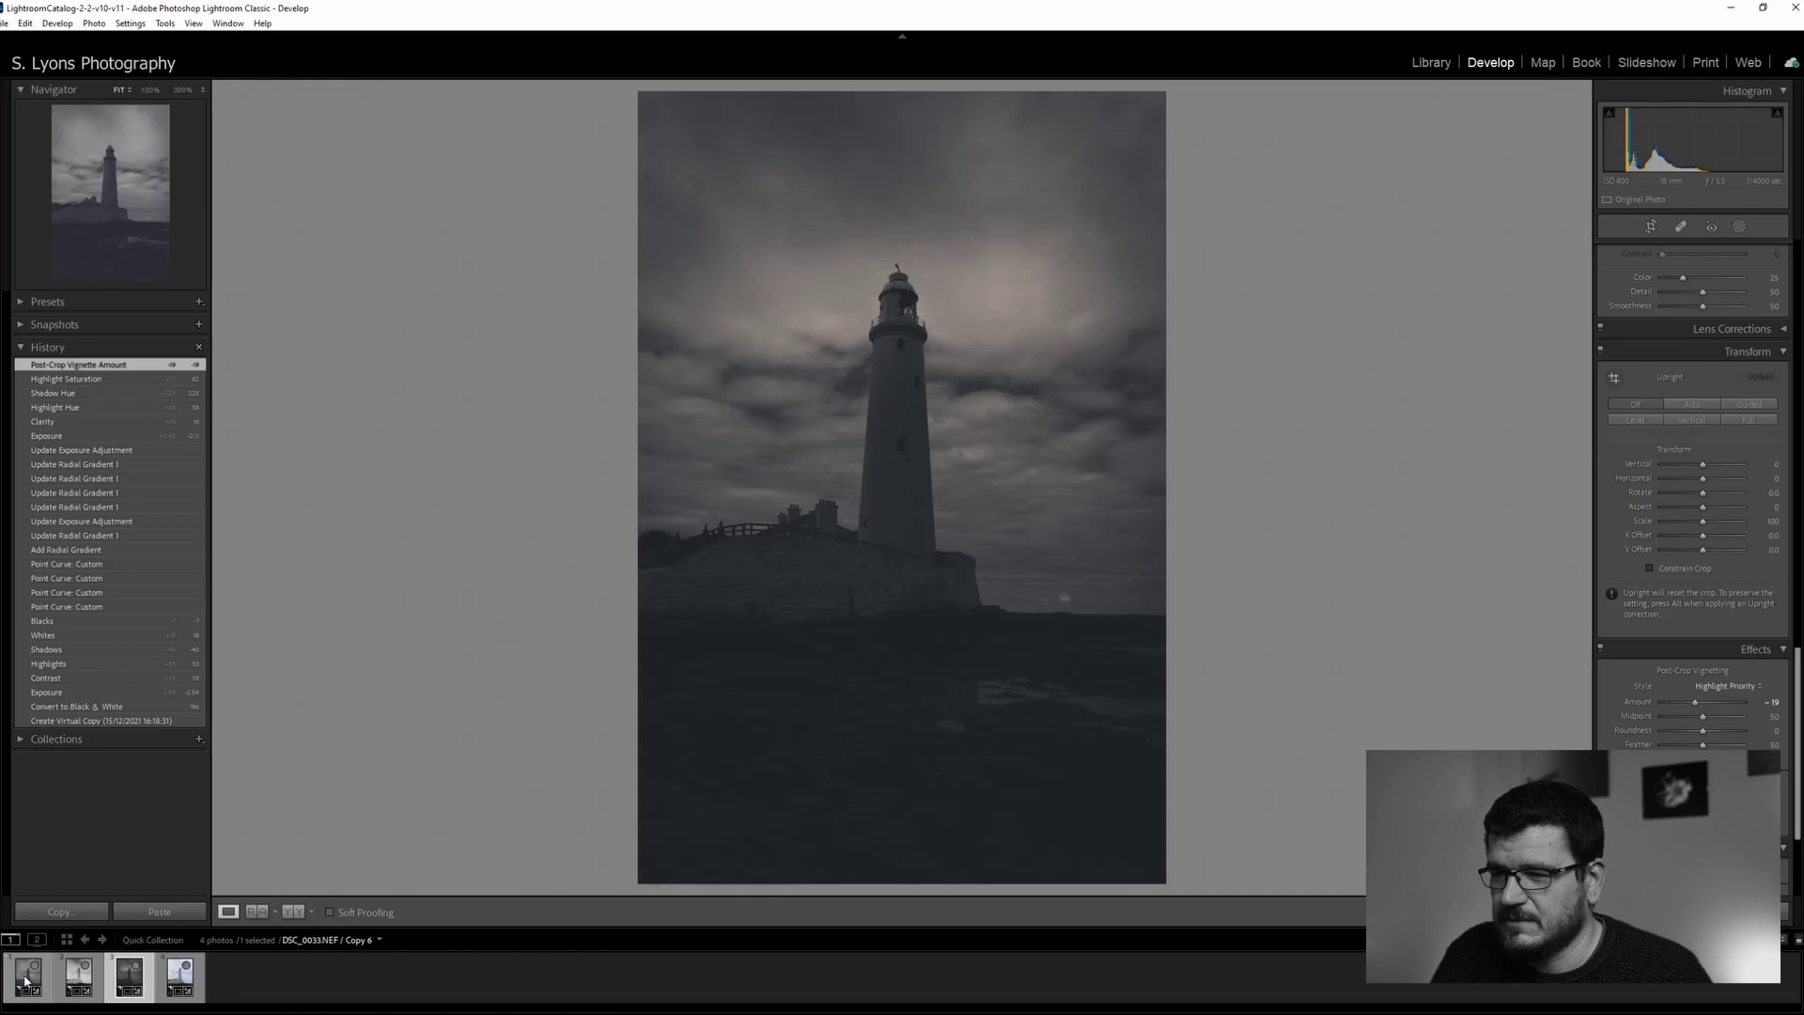
left_click(130, 977)
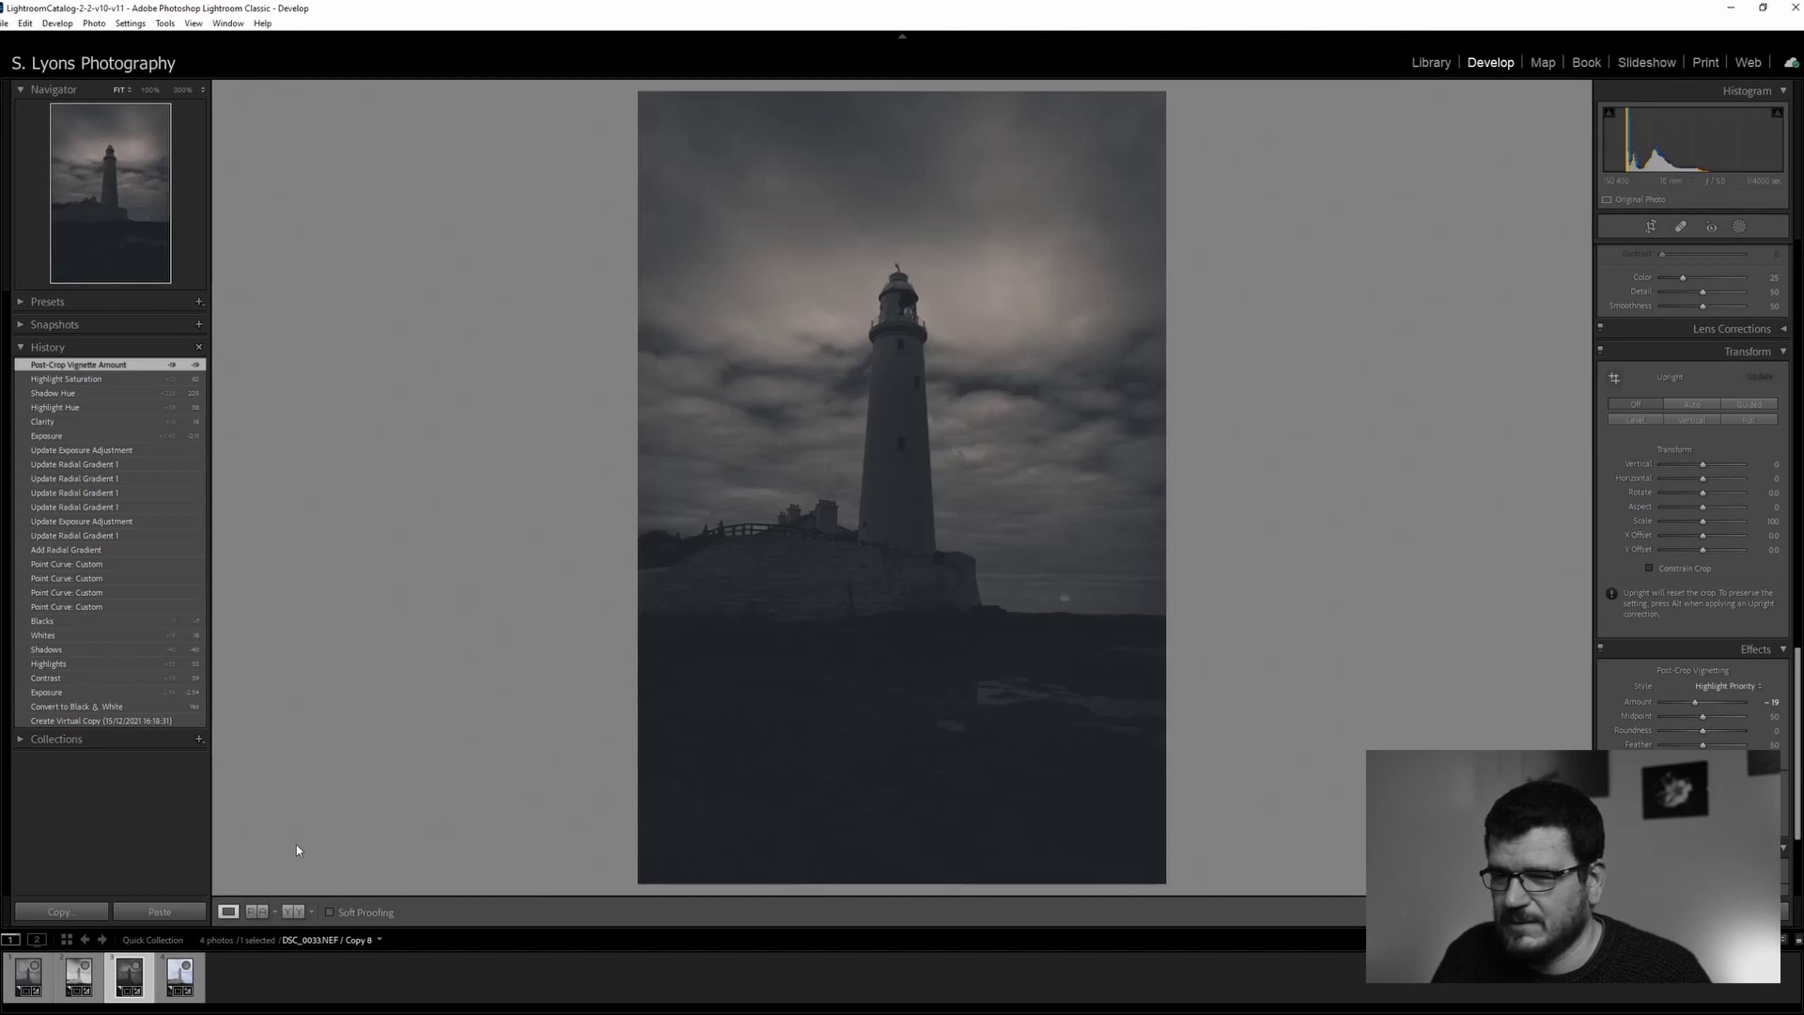
Switch to the fourth virtual copy, Copy 9, and convert it to black and white
key("Right")
scroll(1691, 527, "up", 5)
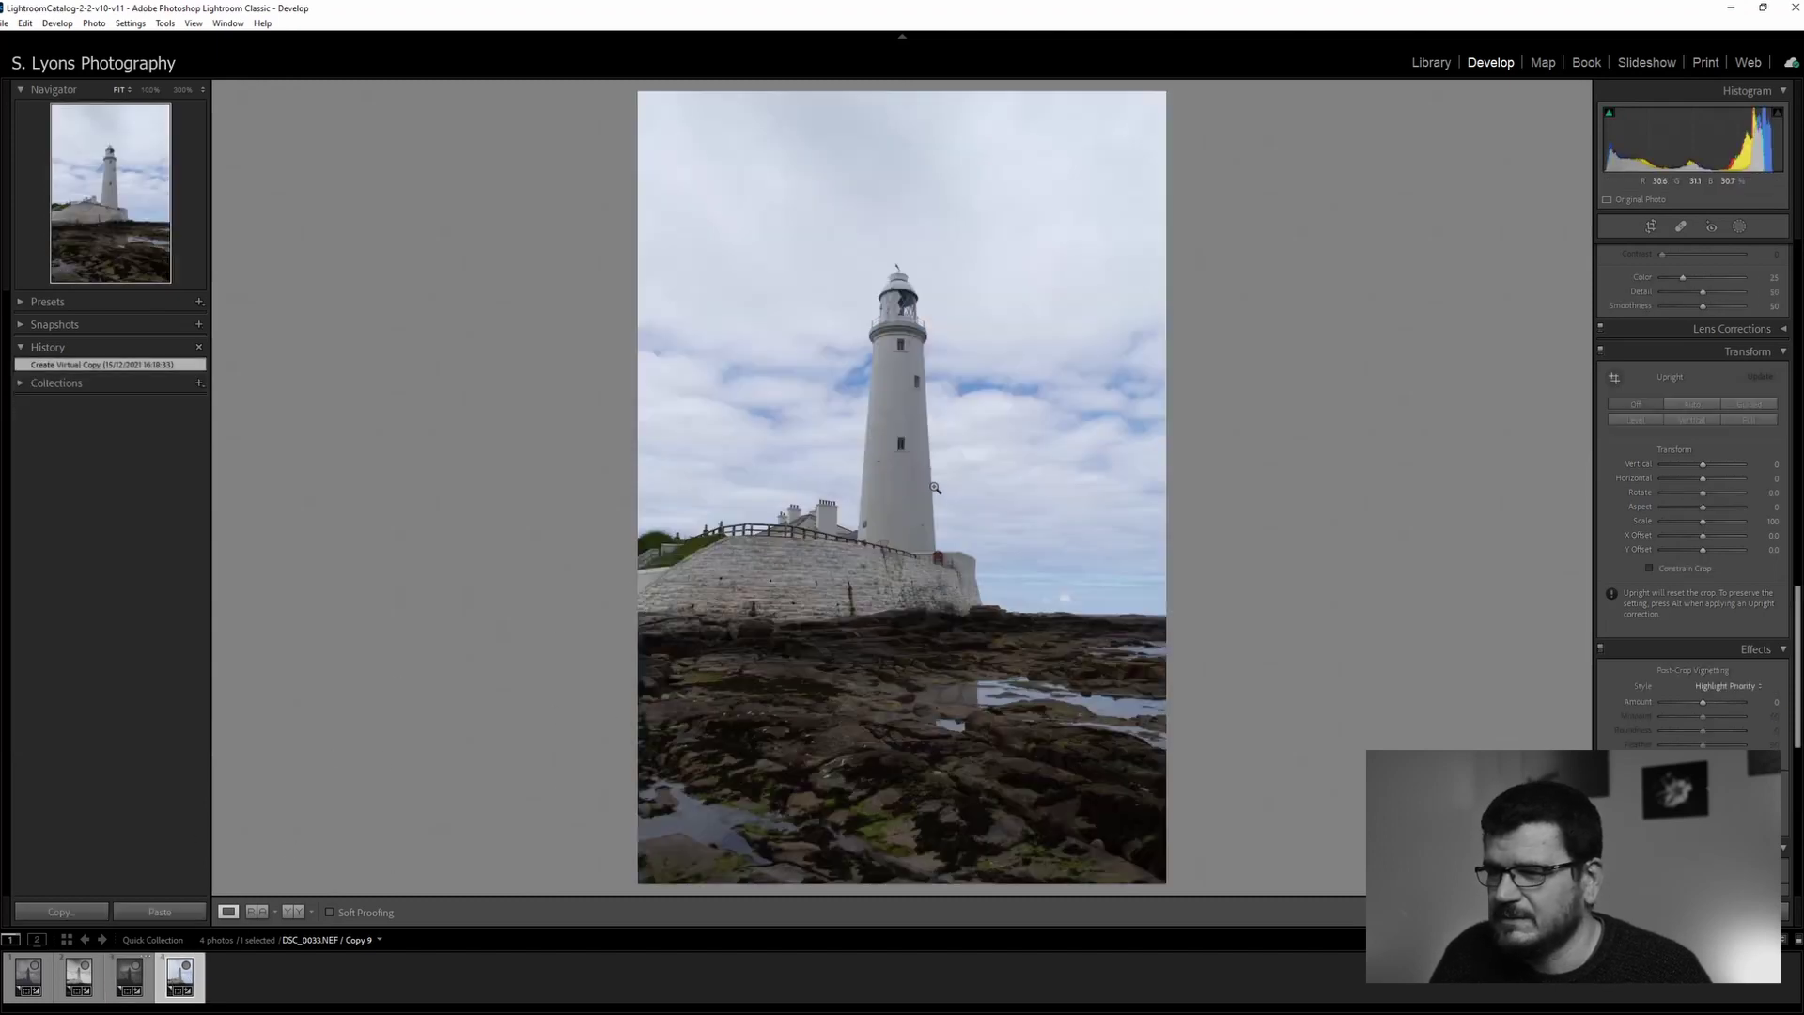
scroll(1632, 593, "up", 8)
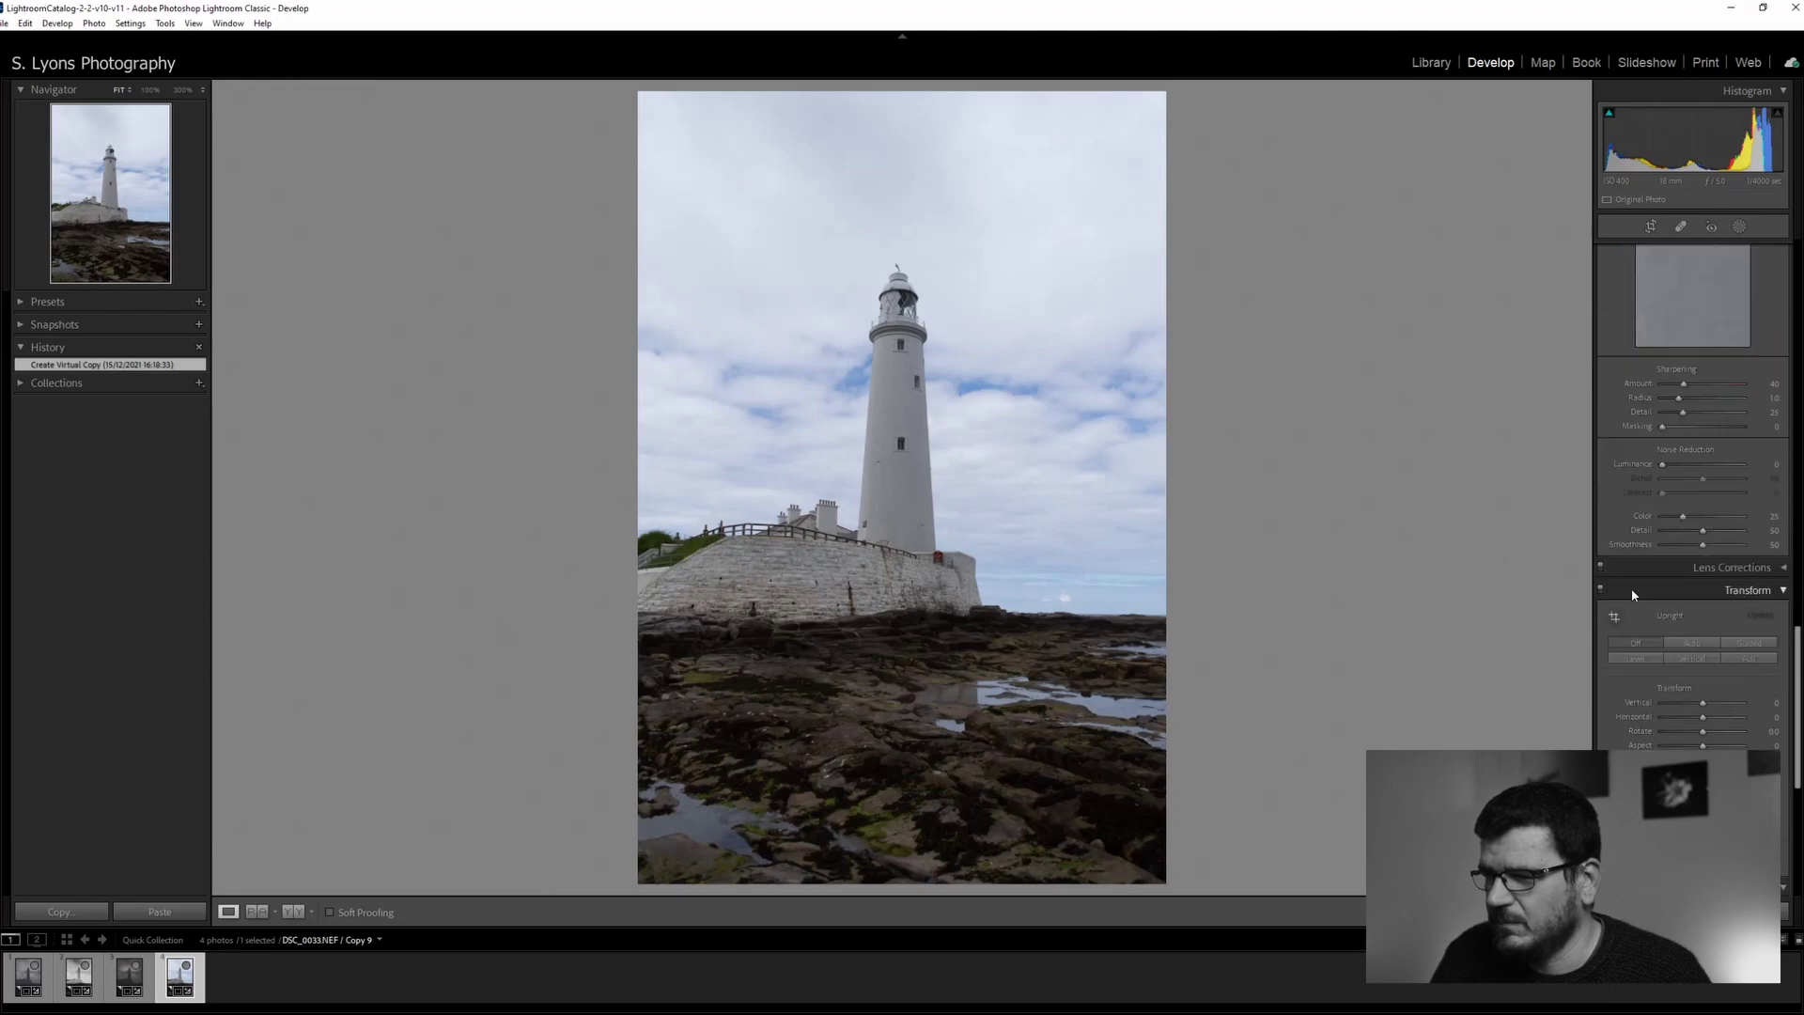
scroll(1632, 593, "up", 5)
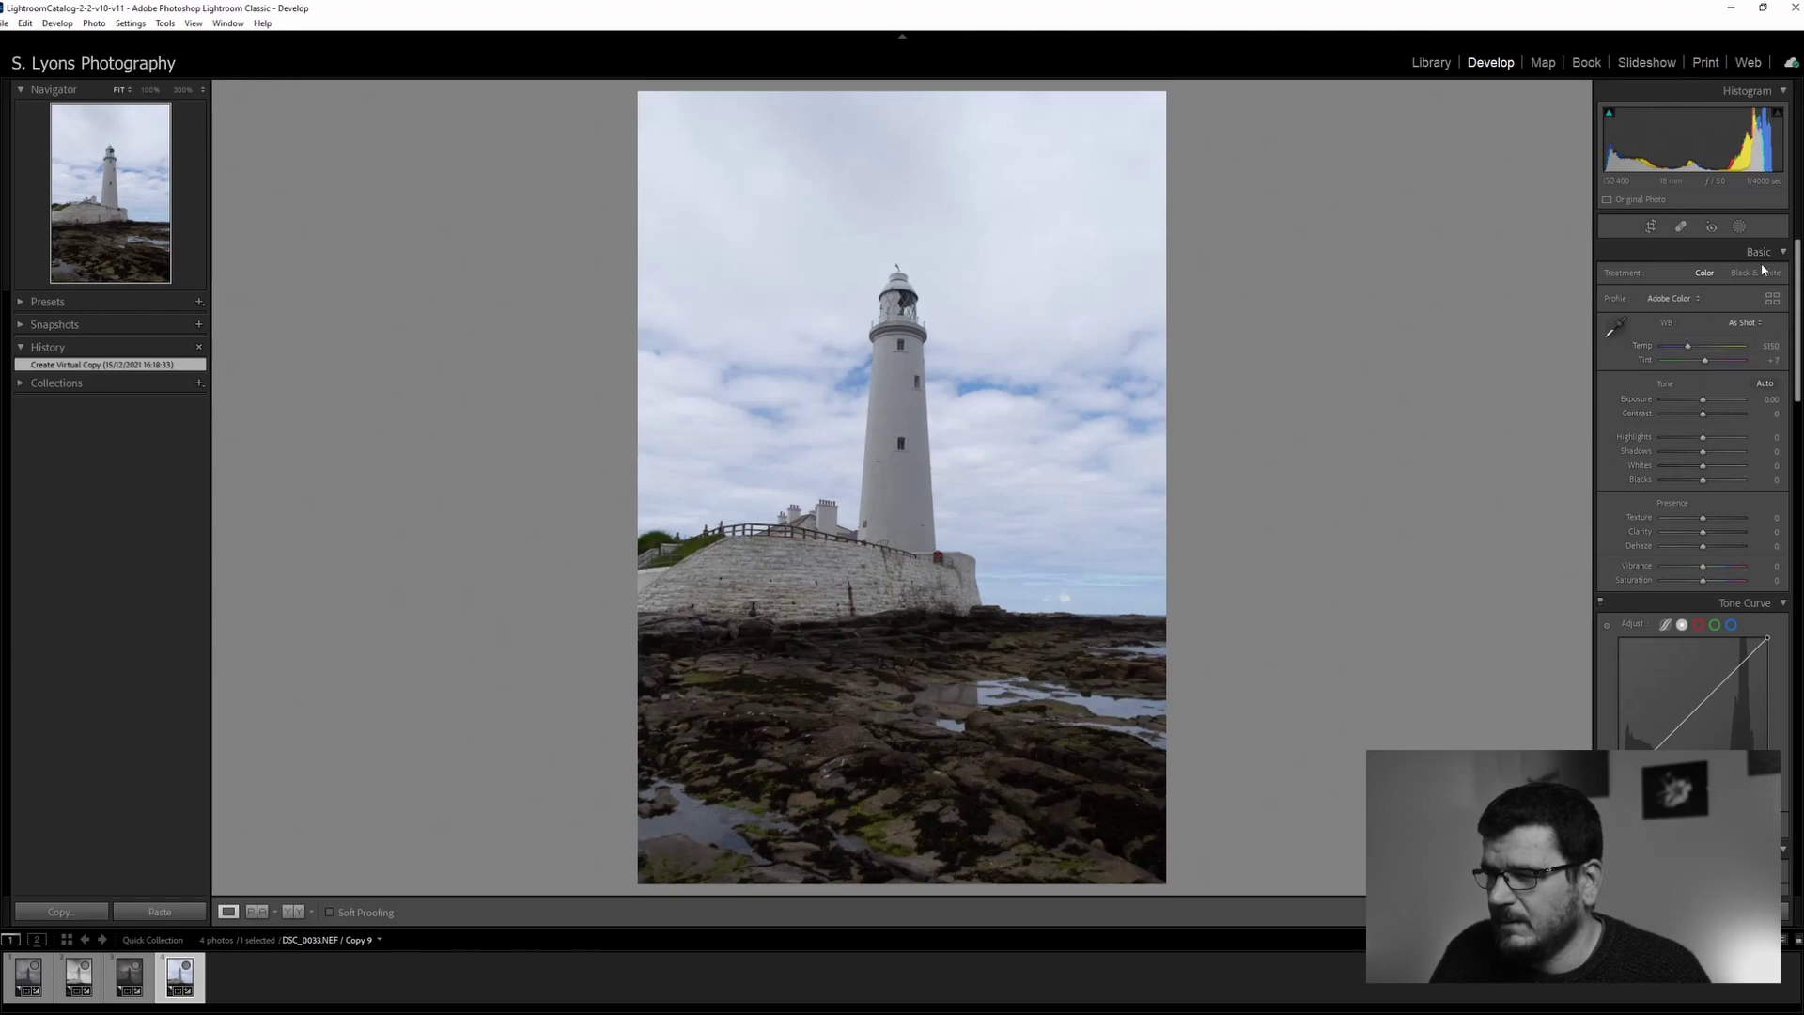
key("v")
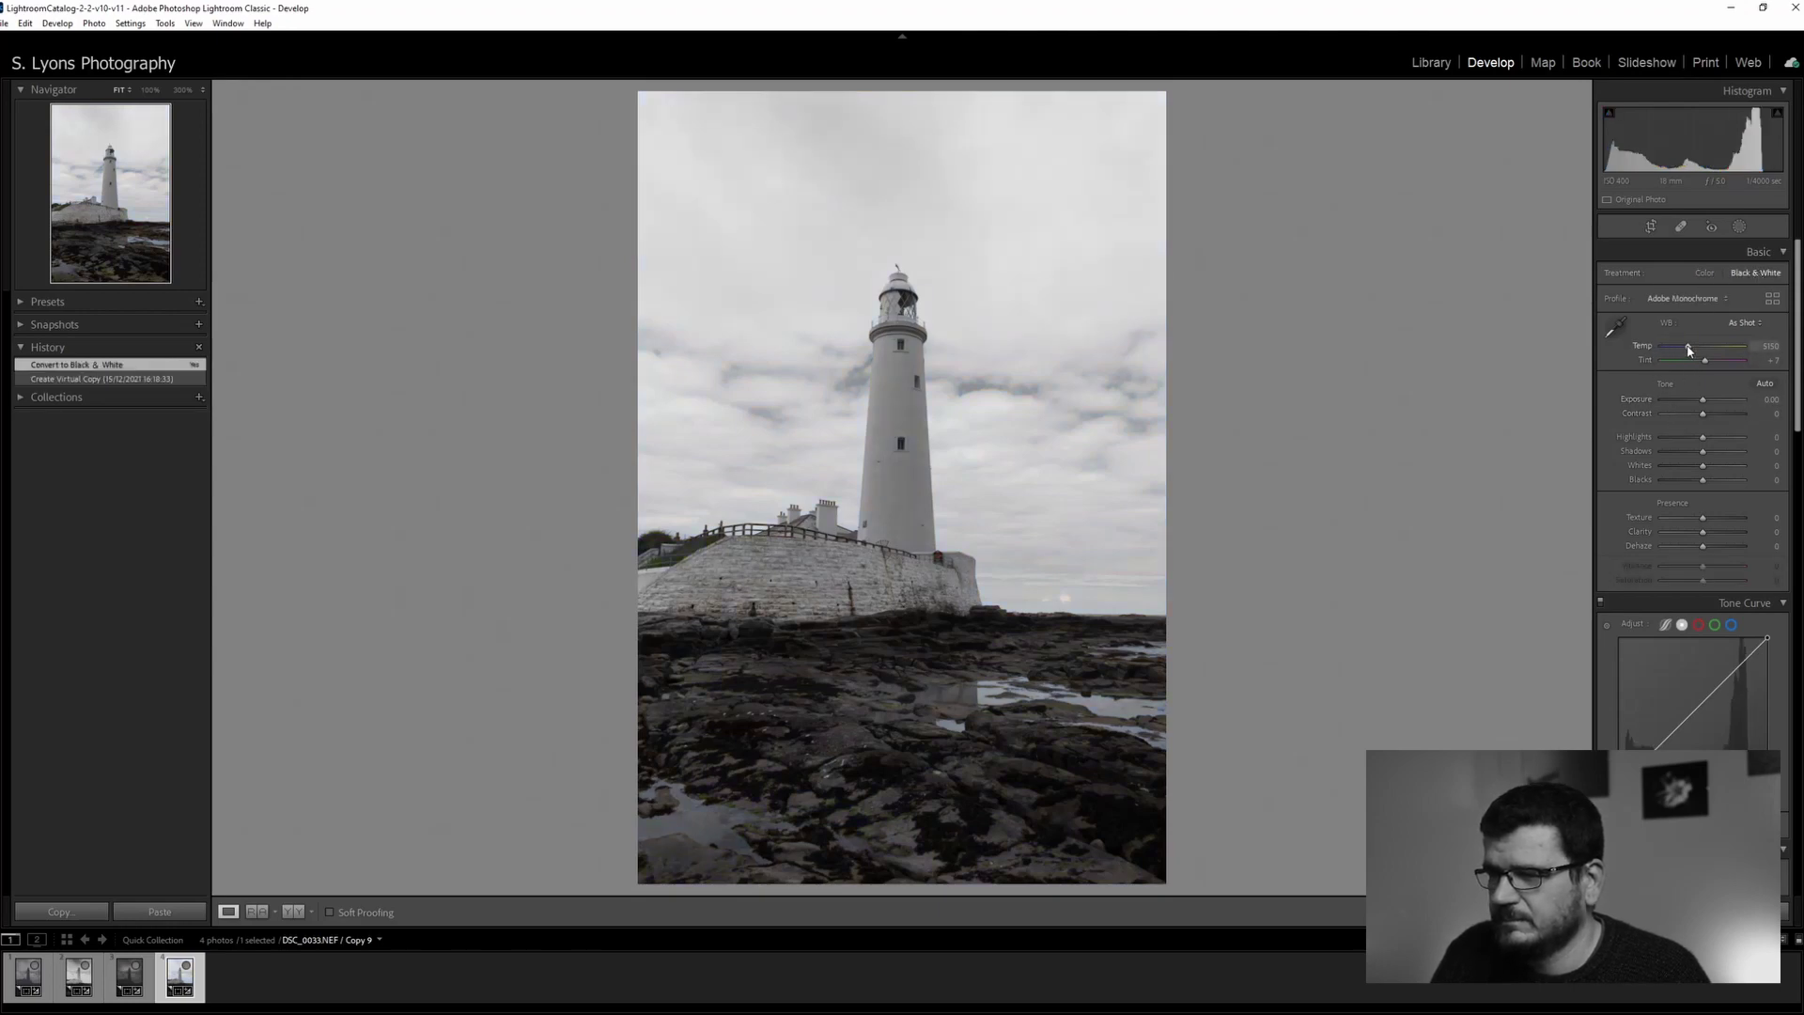
Set the temperature to 2702, contrast −84, highlights −66, shadows −37, whites −7 and blacks −30
left_click_drag(1688, 350, 1666, 351)
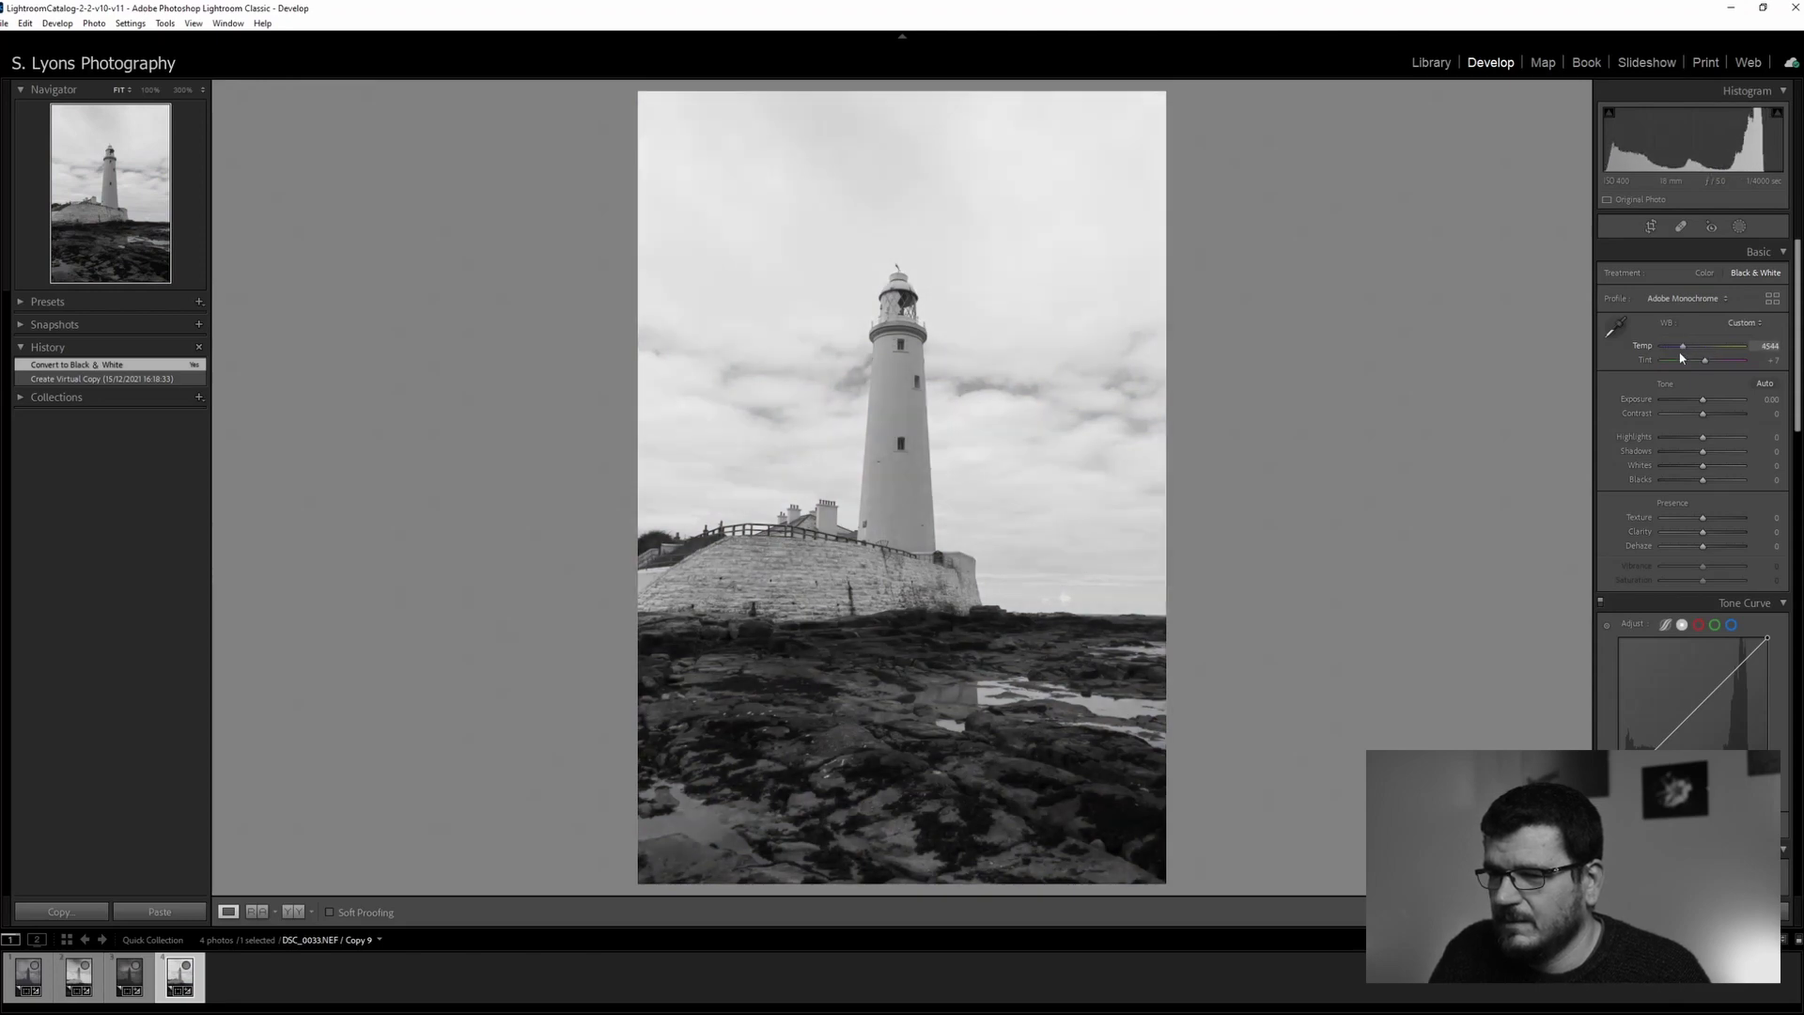
left_click_drag(1666, 354, 1668, 357)
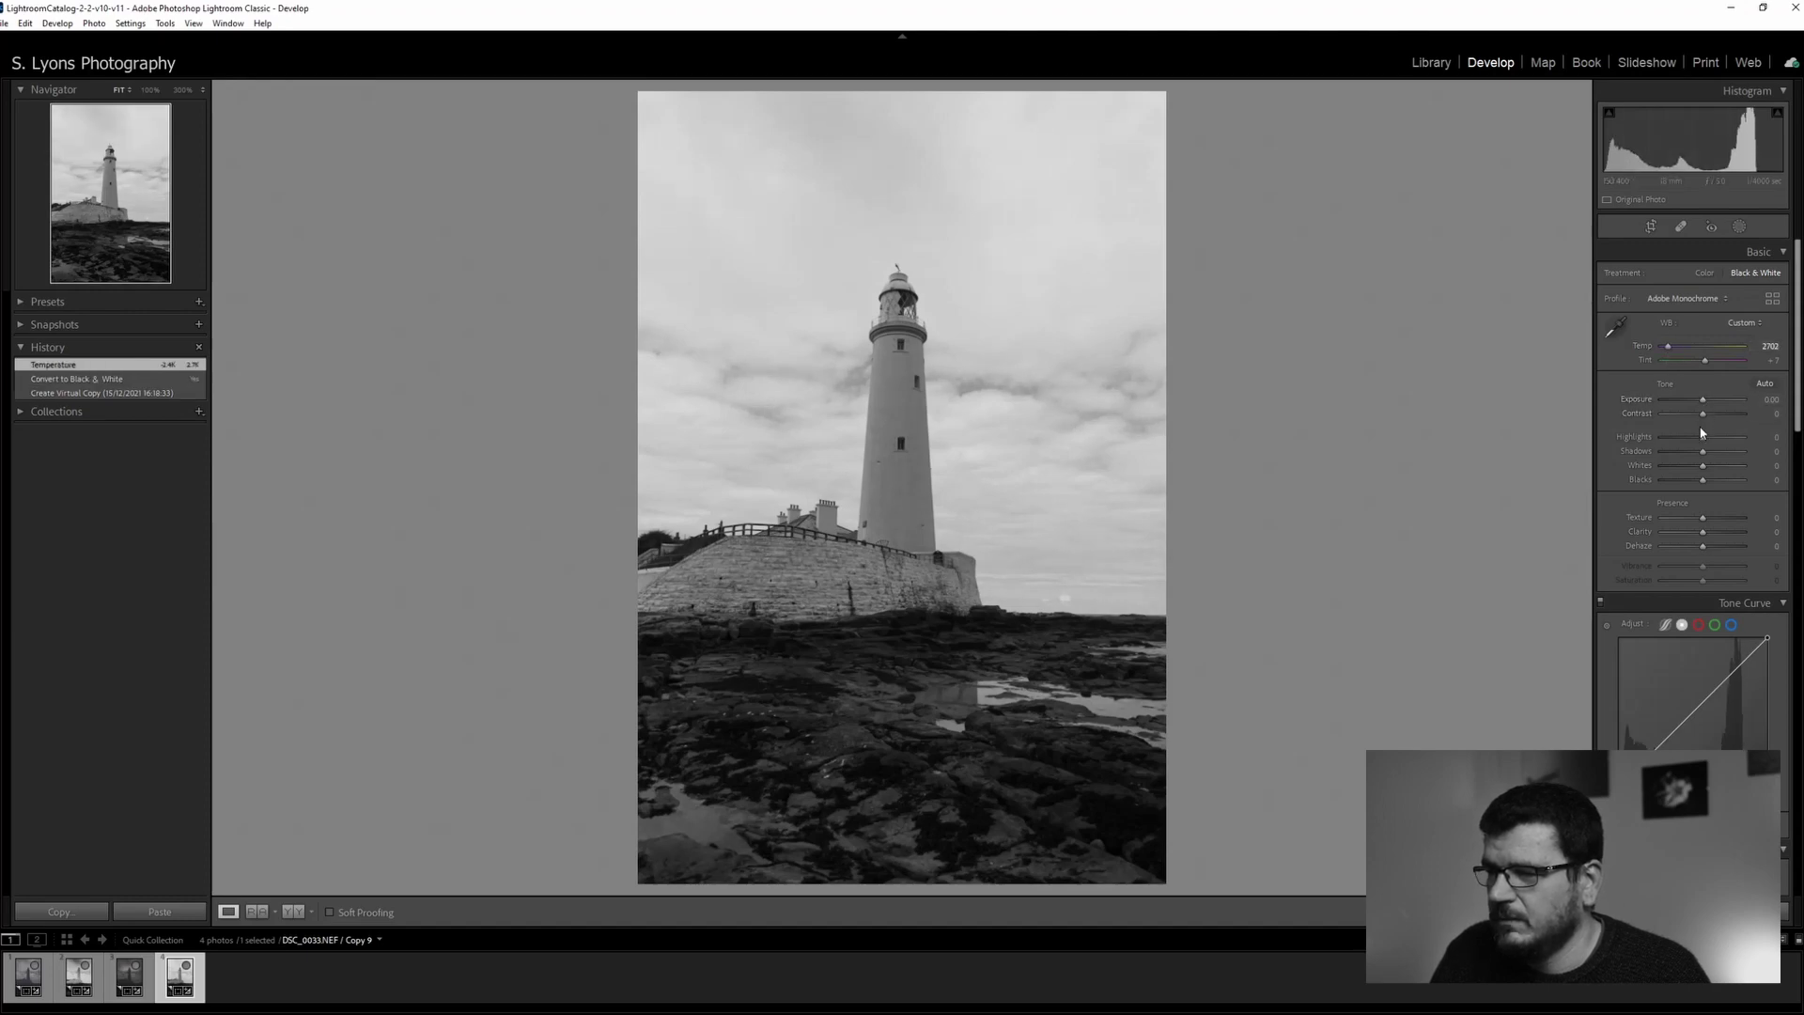
mouse_move(1703, 415)
left_mouse_down()
mouse_move(1737, 420)
mouse_move(1670, 424)
left_mouse_up()
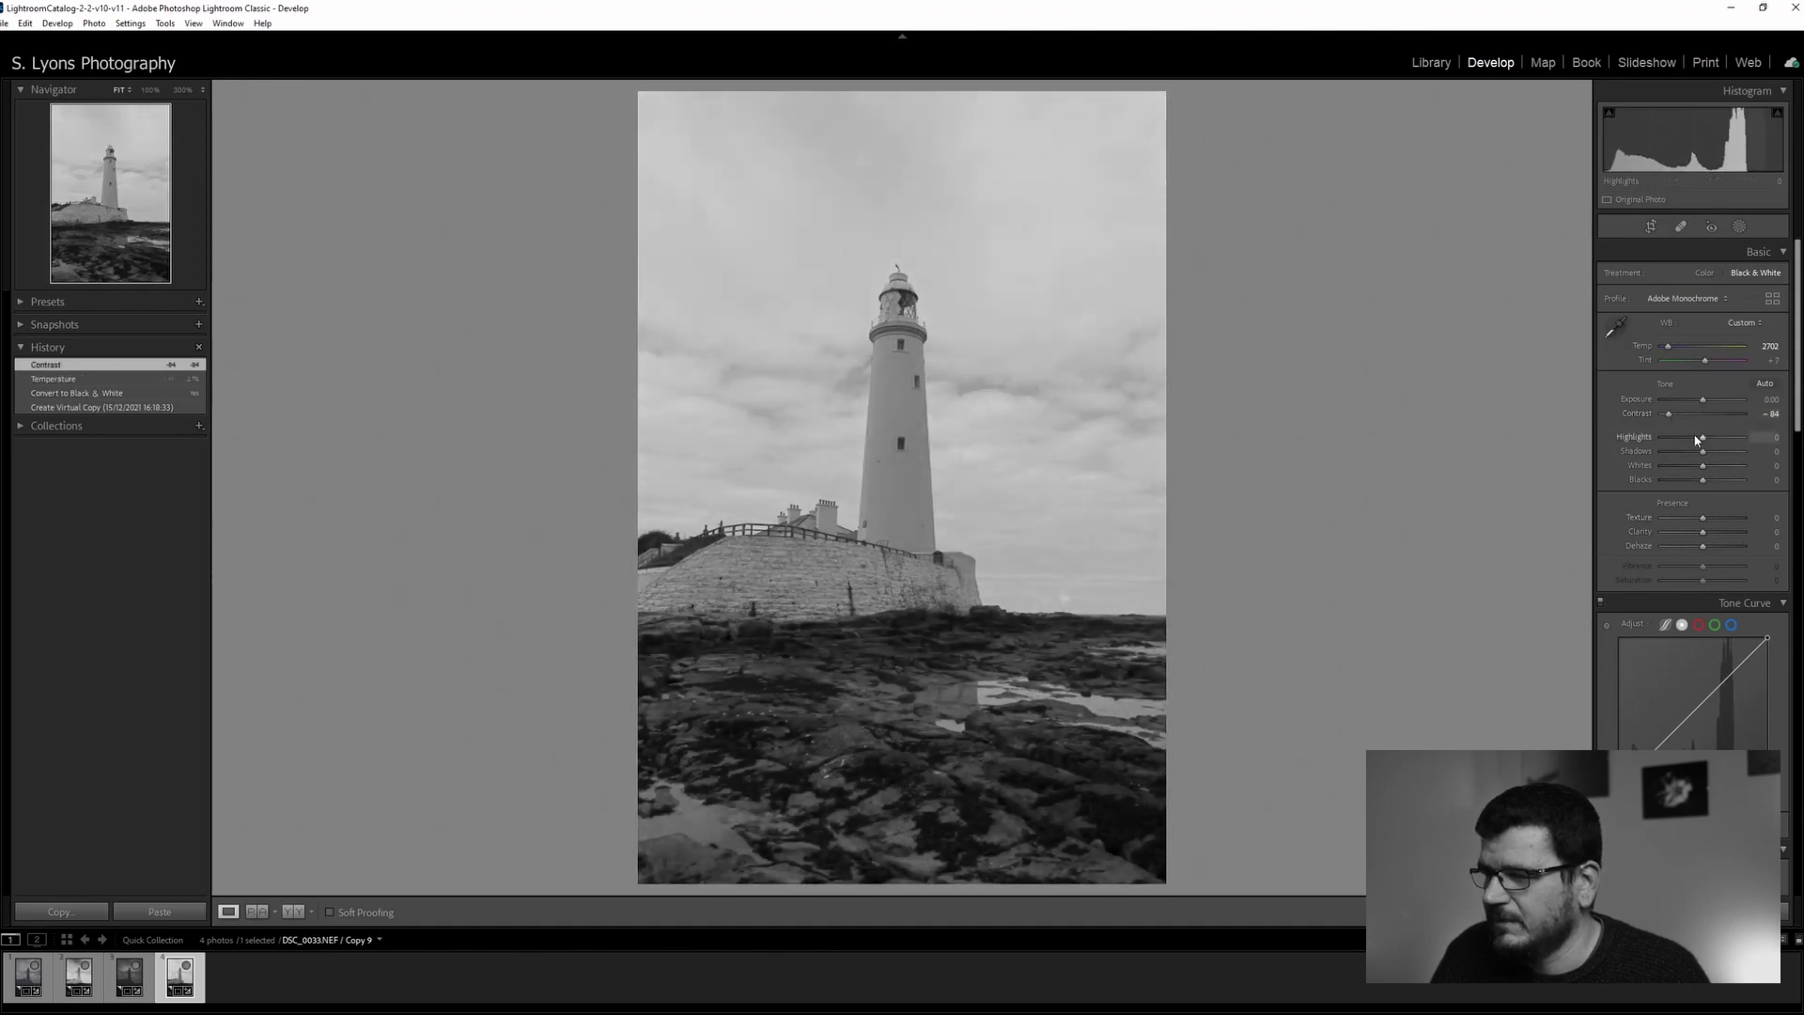
left_click_drag(1707, 441, 1693, 486)
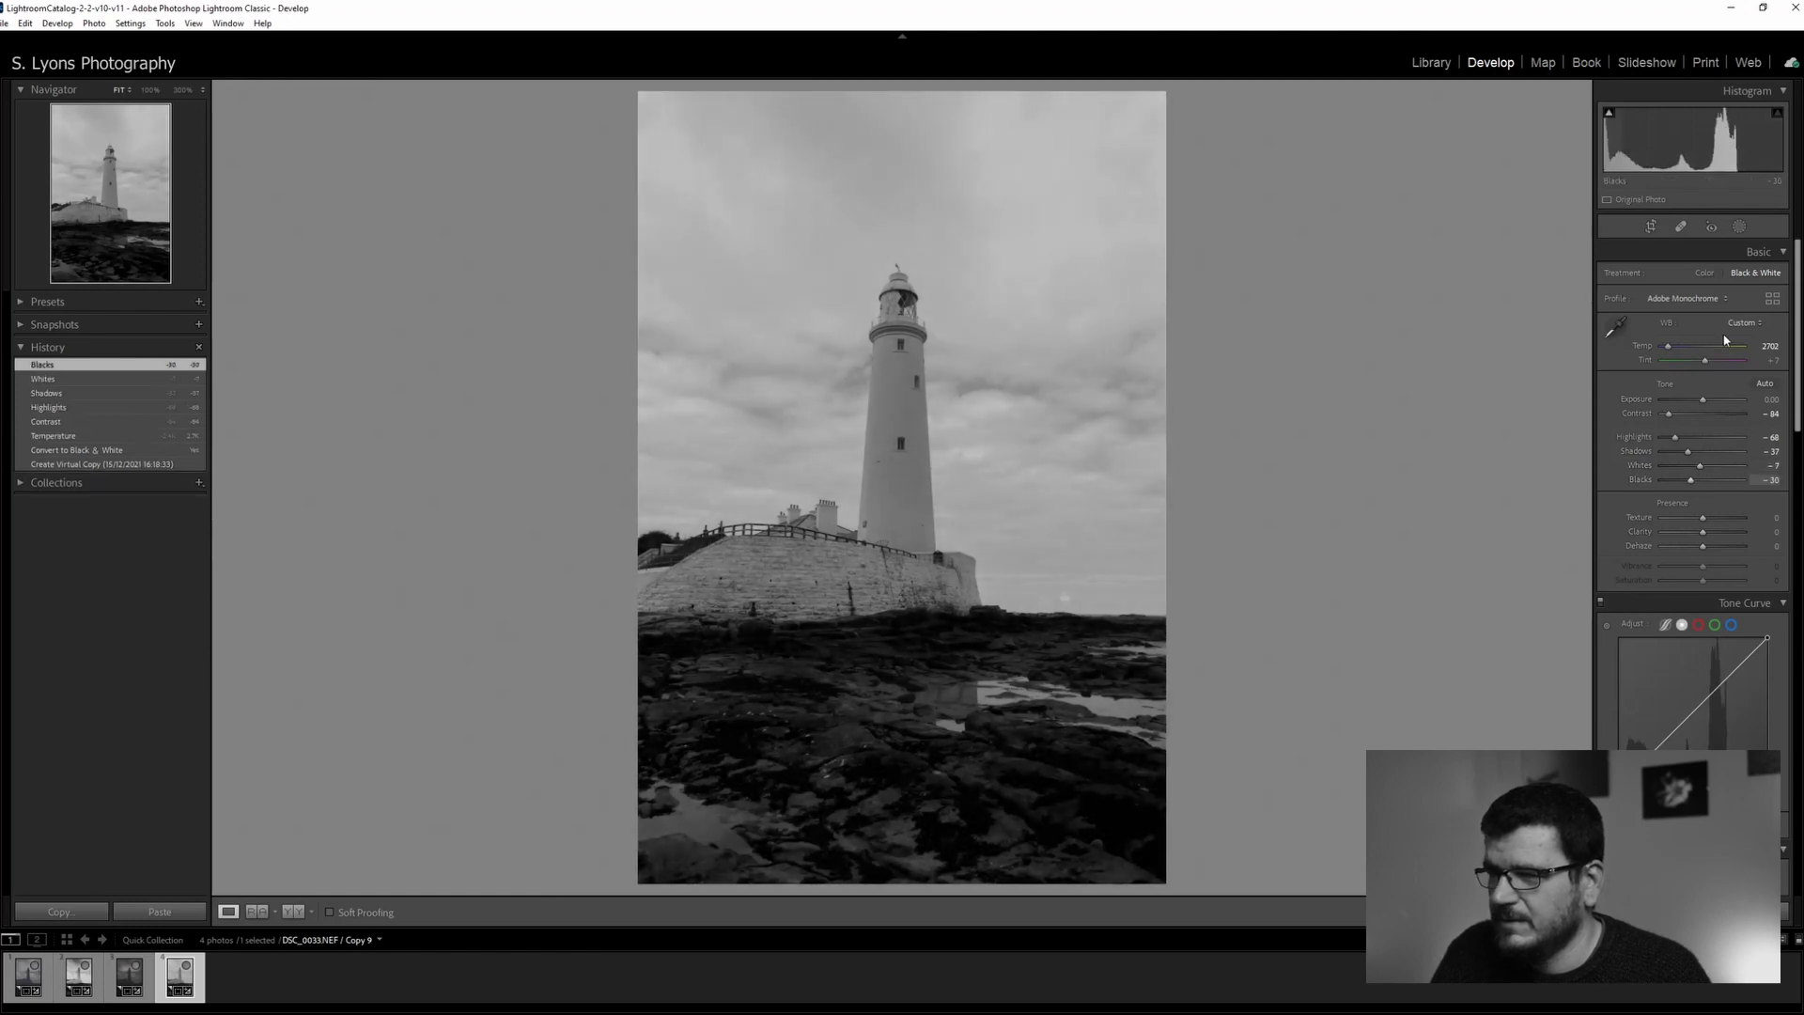
Add a diagonal linear gradient mask fading from the sky's upper right toward the lower left, with exposure 3.26
left_click(1740, 227)
left_click(1650, 333)
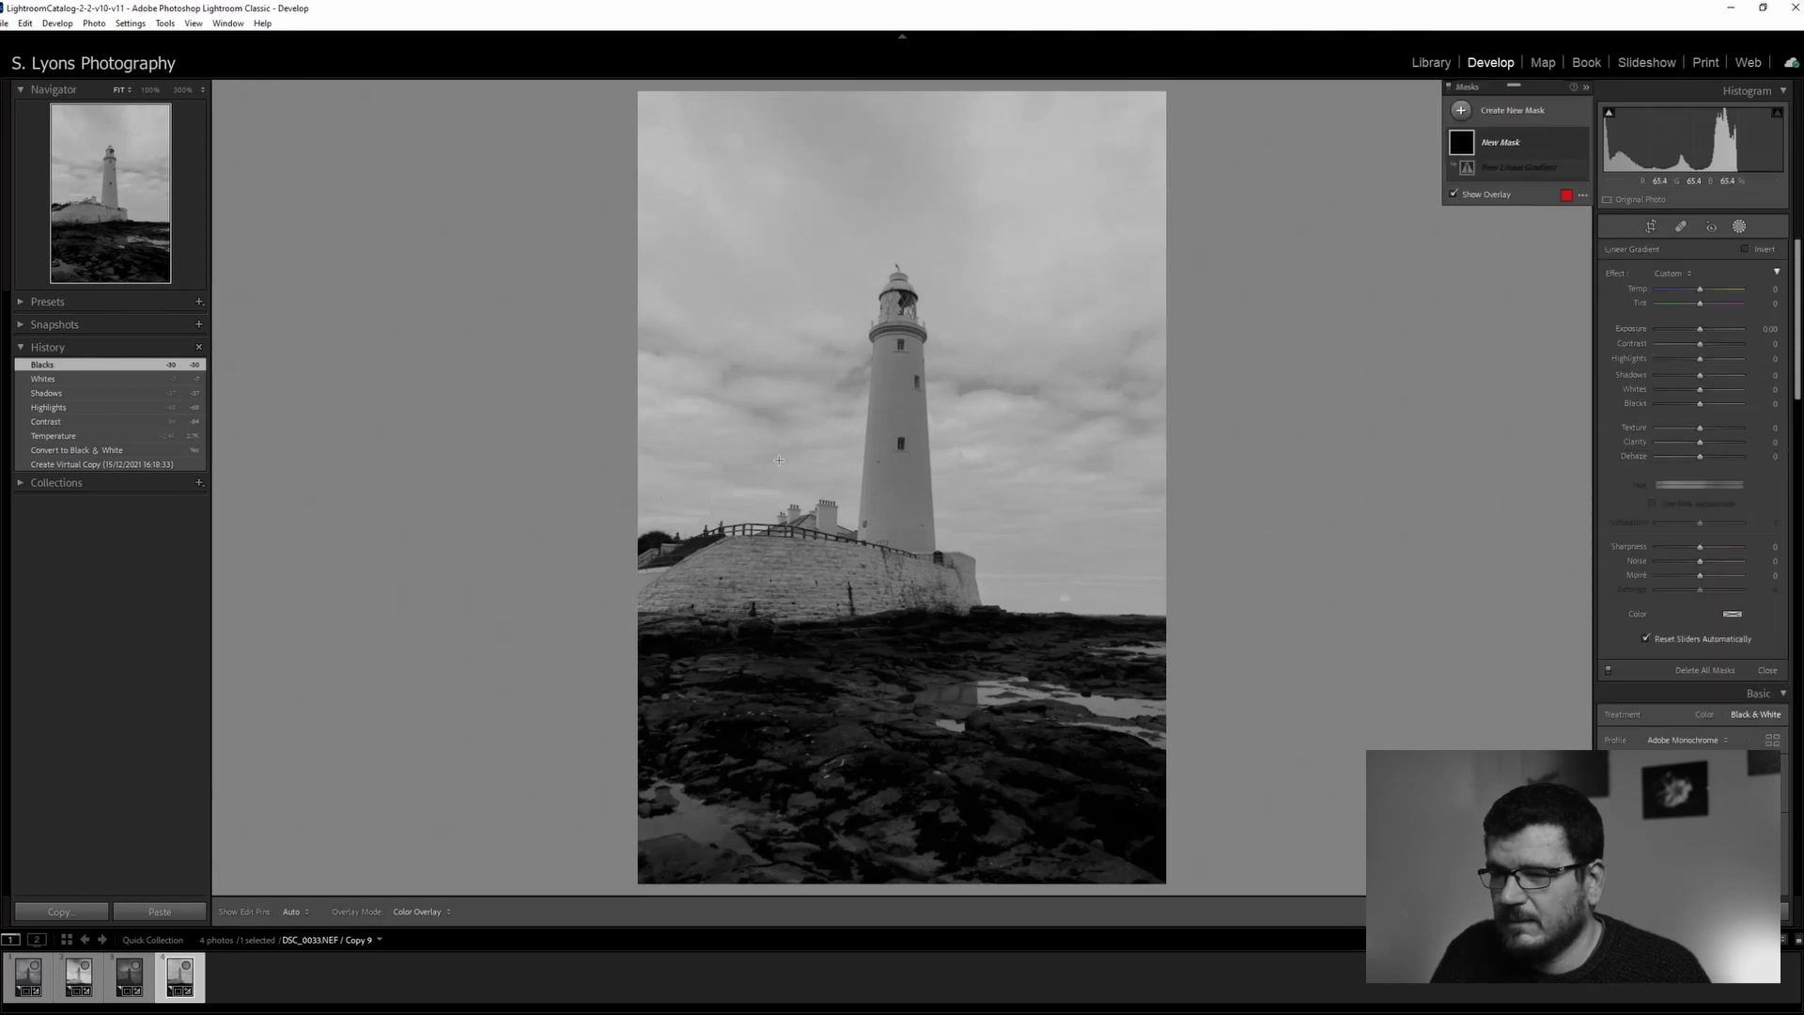
left_click_drag(1135, 172, 695, 448)
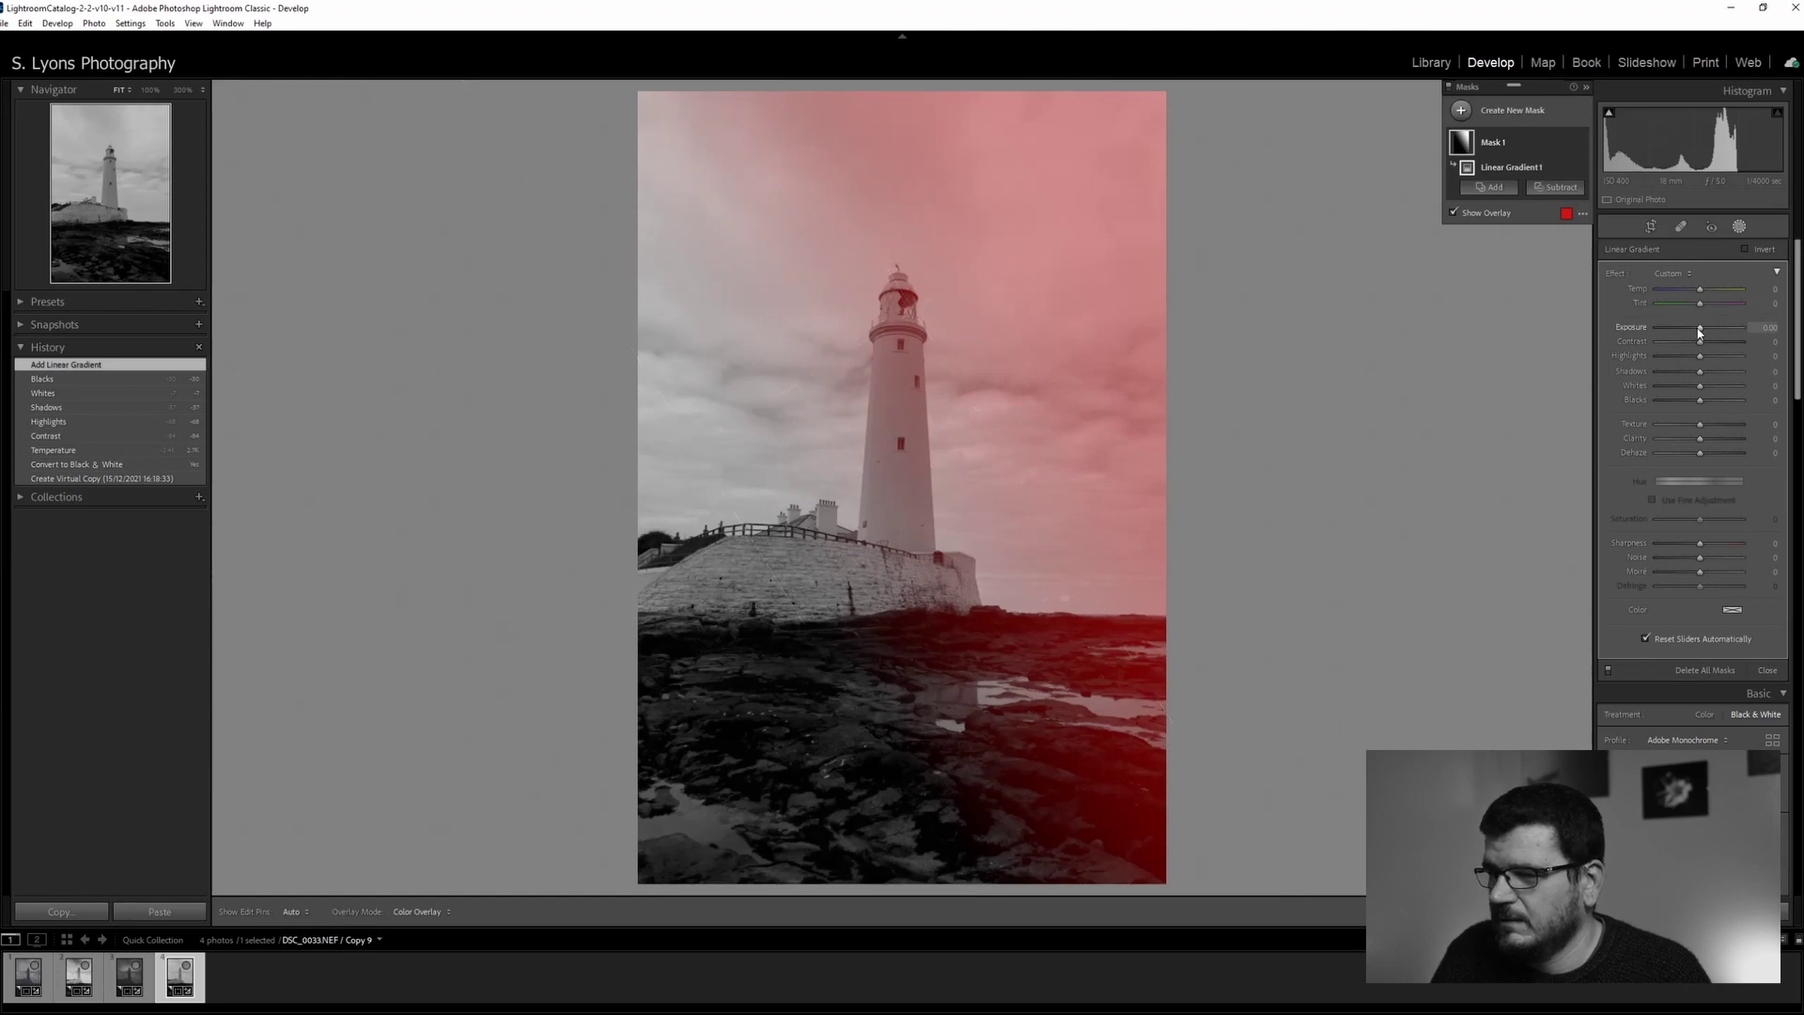
key("o")
left_click_drag(1700, 333, 1736, 331)
left_click_drag(693, 448, 675, 459)
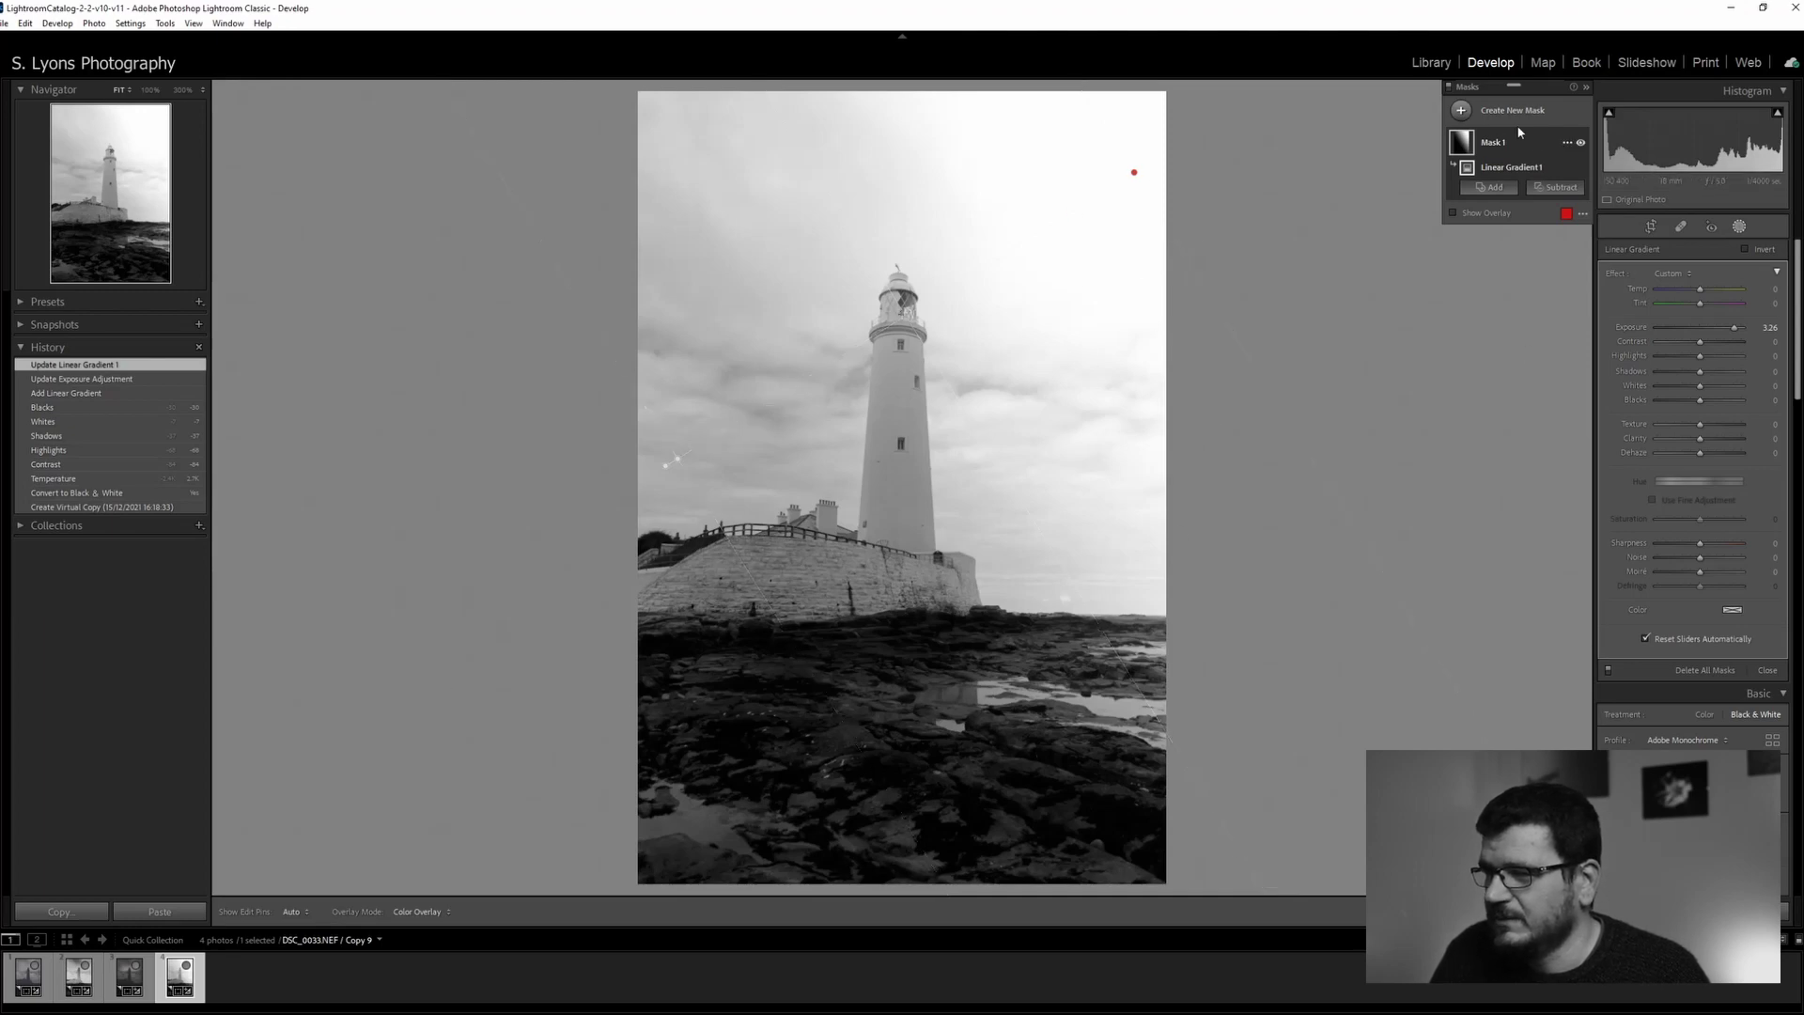
Add a second diagonal linear gradient mask fading from the lower left toward the sky's upper right, with exposure −1.04, and close masking
left_click(1461, 111)
left_click(1538, 204)
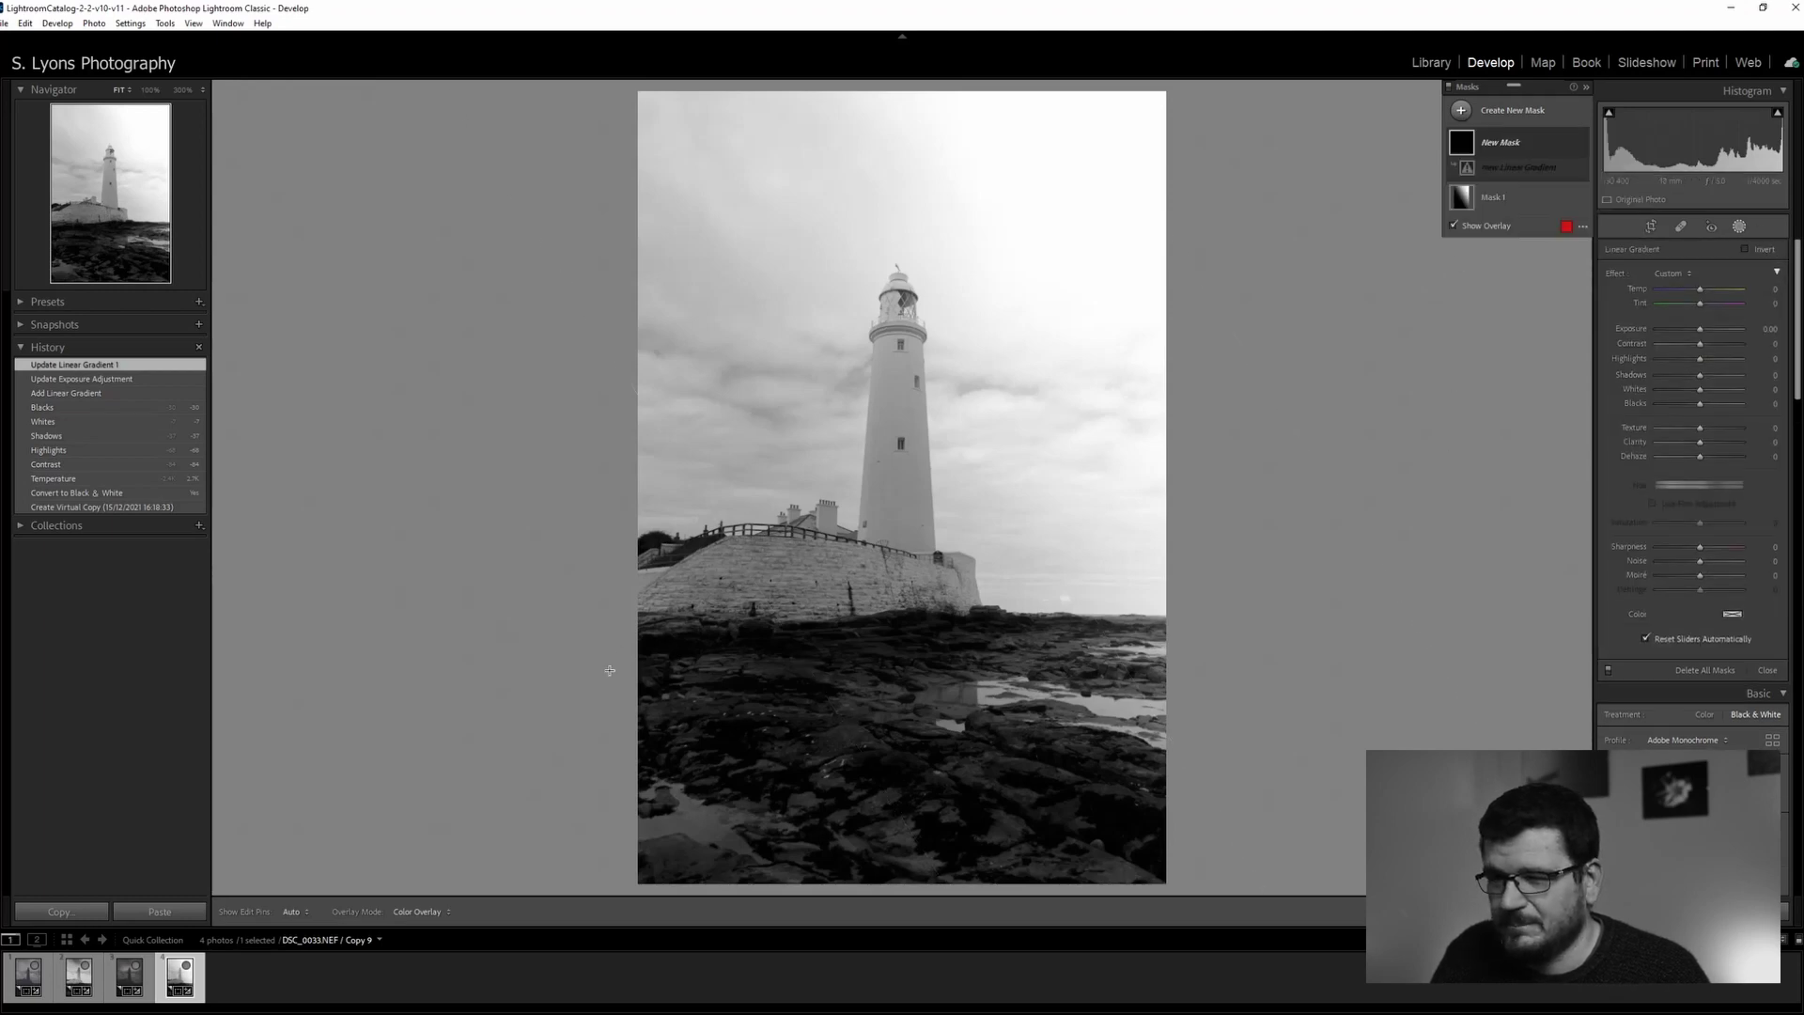
left_click_drag(657, 655, 994, 376)
left_click_drag(1700, 327, 1692, 329)
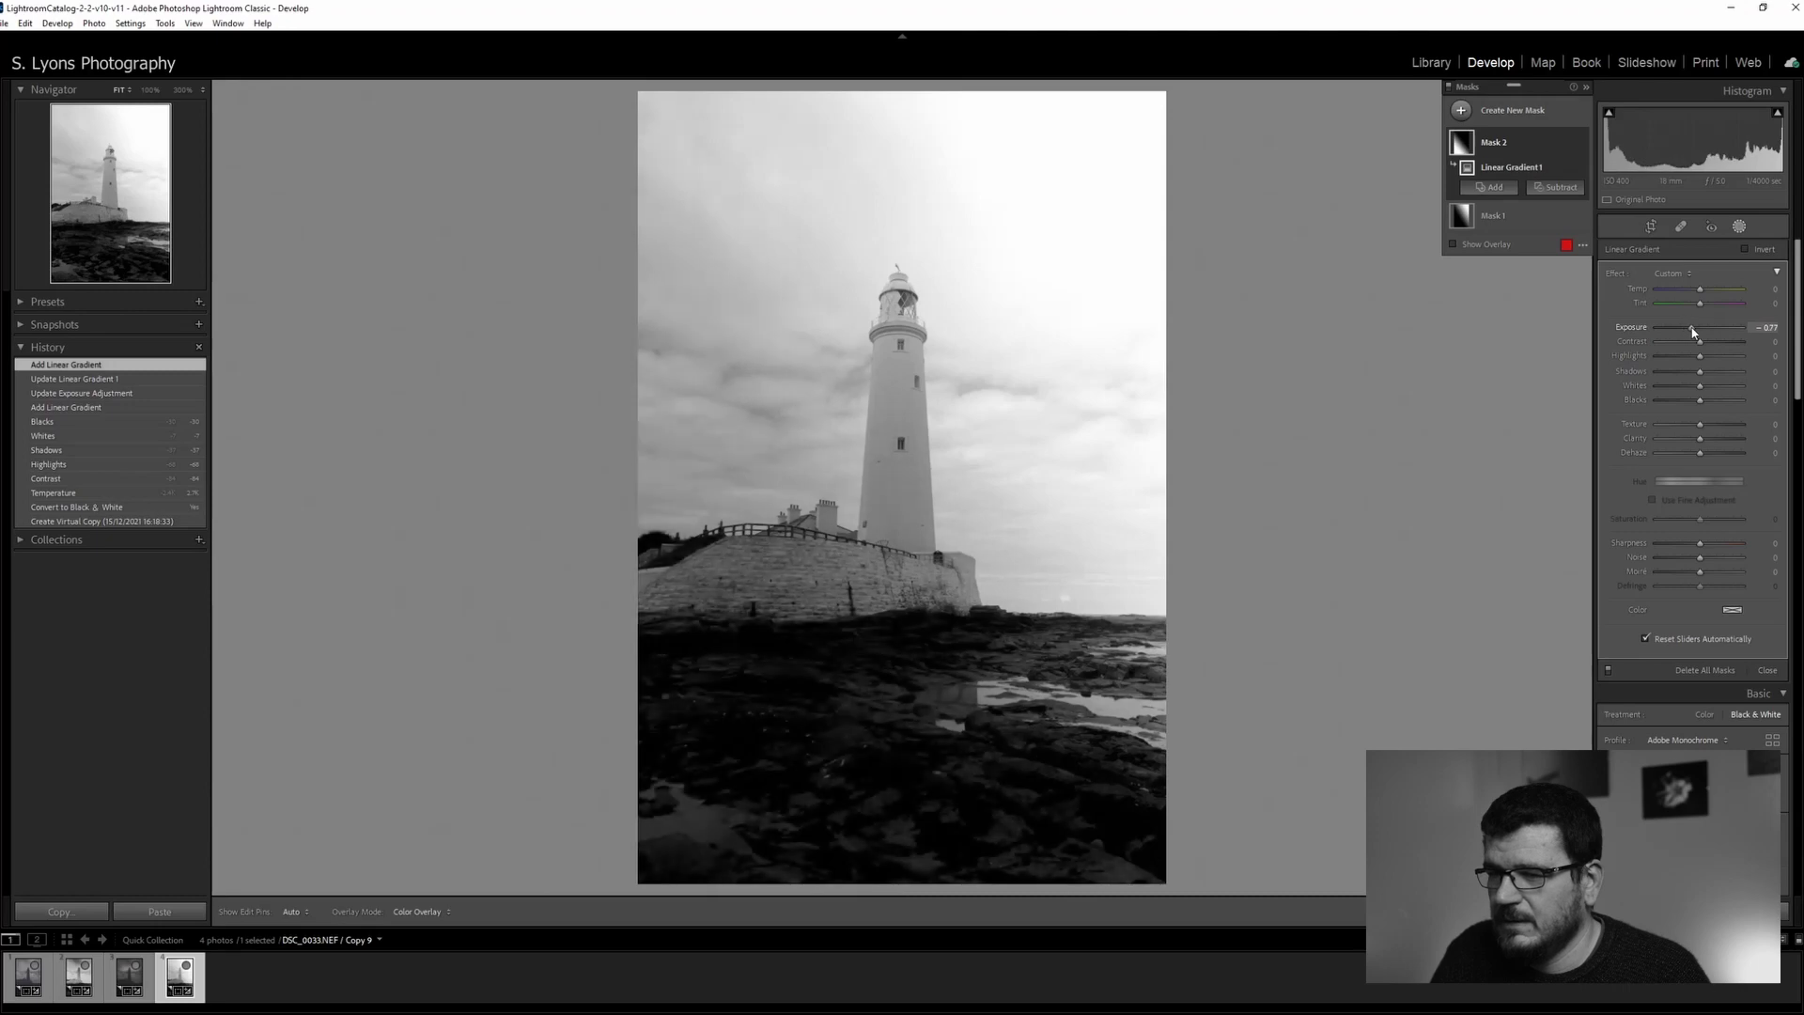
left_click_drag(823, 518, 871, 467)
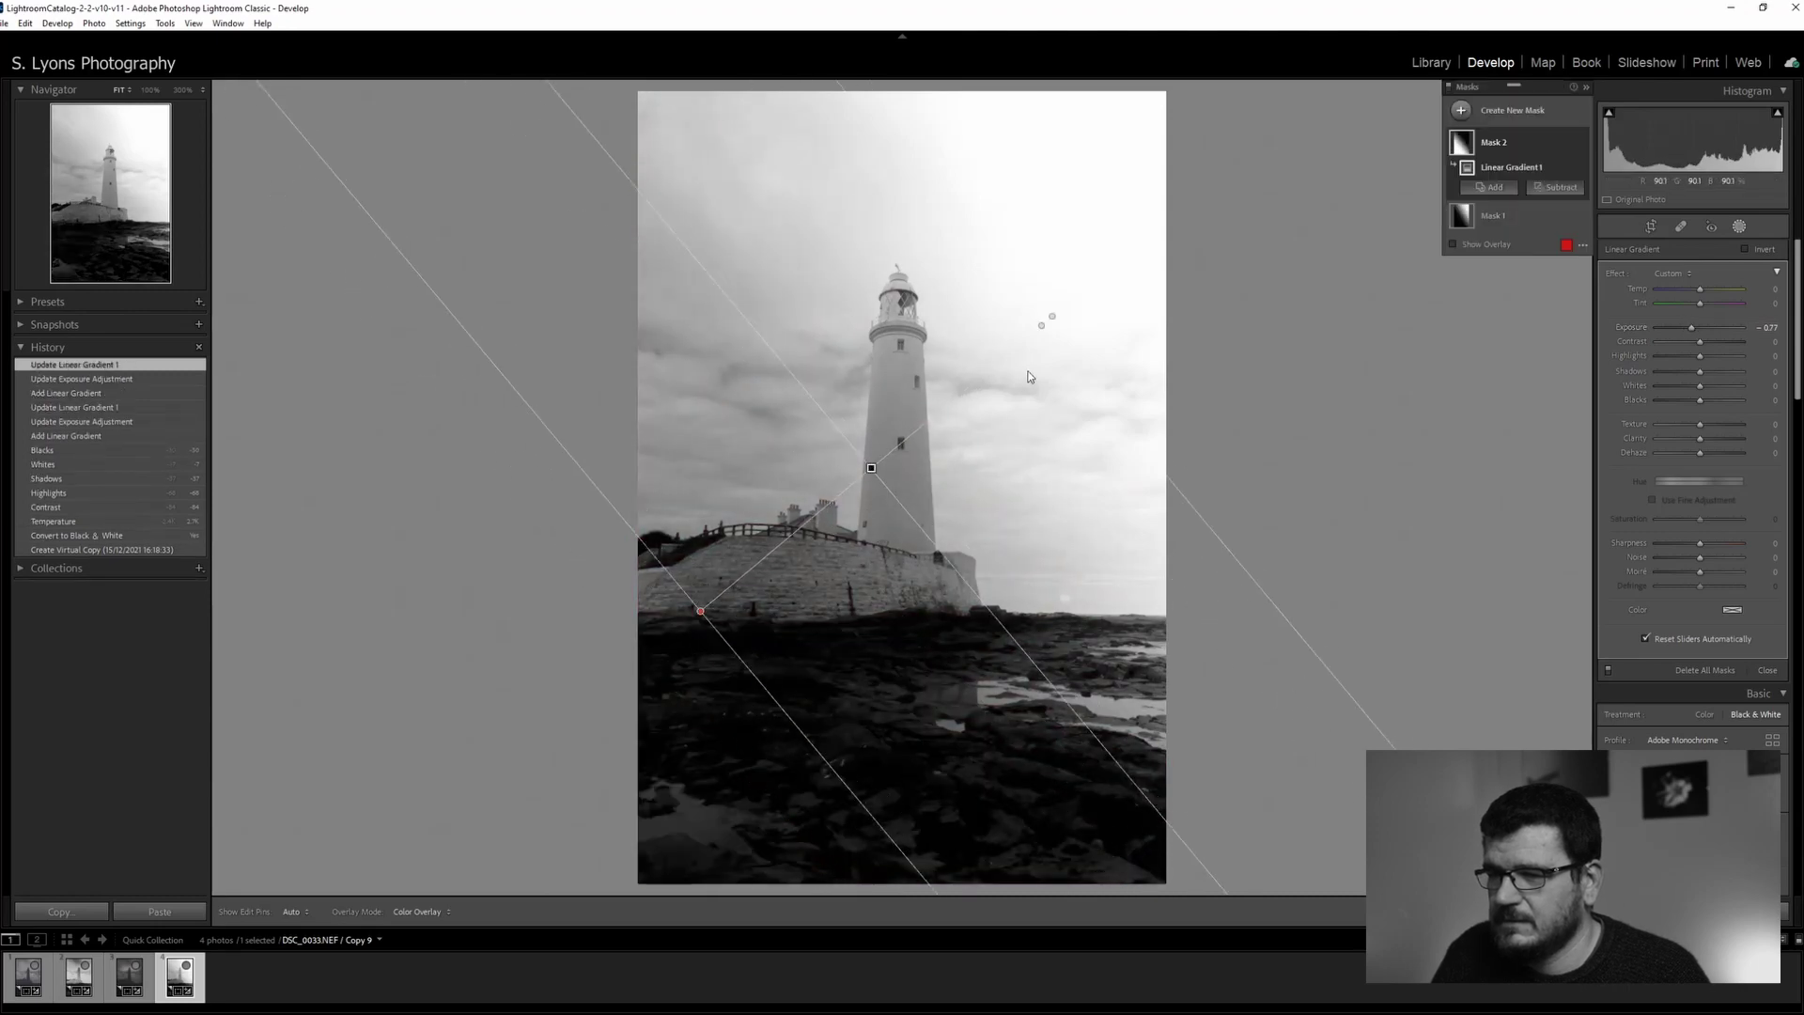
mouse_move(1039, 329)
left_mouse_down()
mouse_move(1047, 290)
mouse_move(1039, 334)
left_mouse_up()
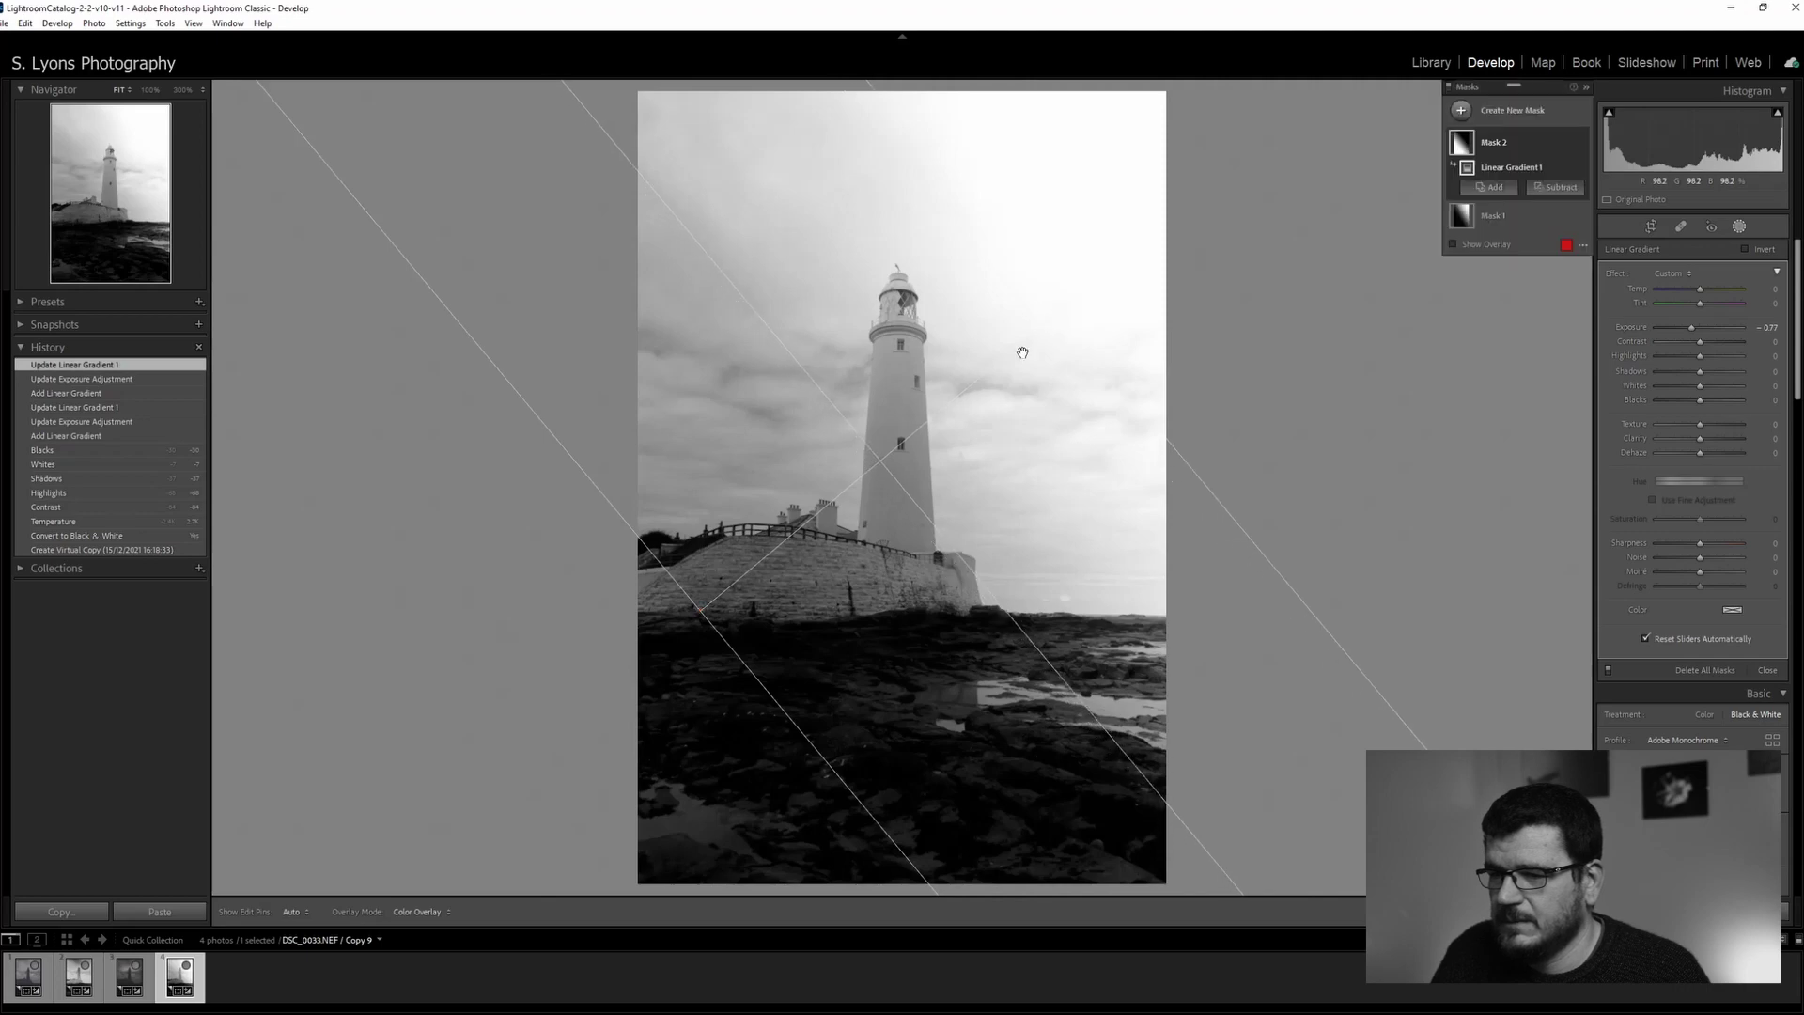
left_click_drag(1695, 331, 1690, 332)
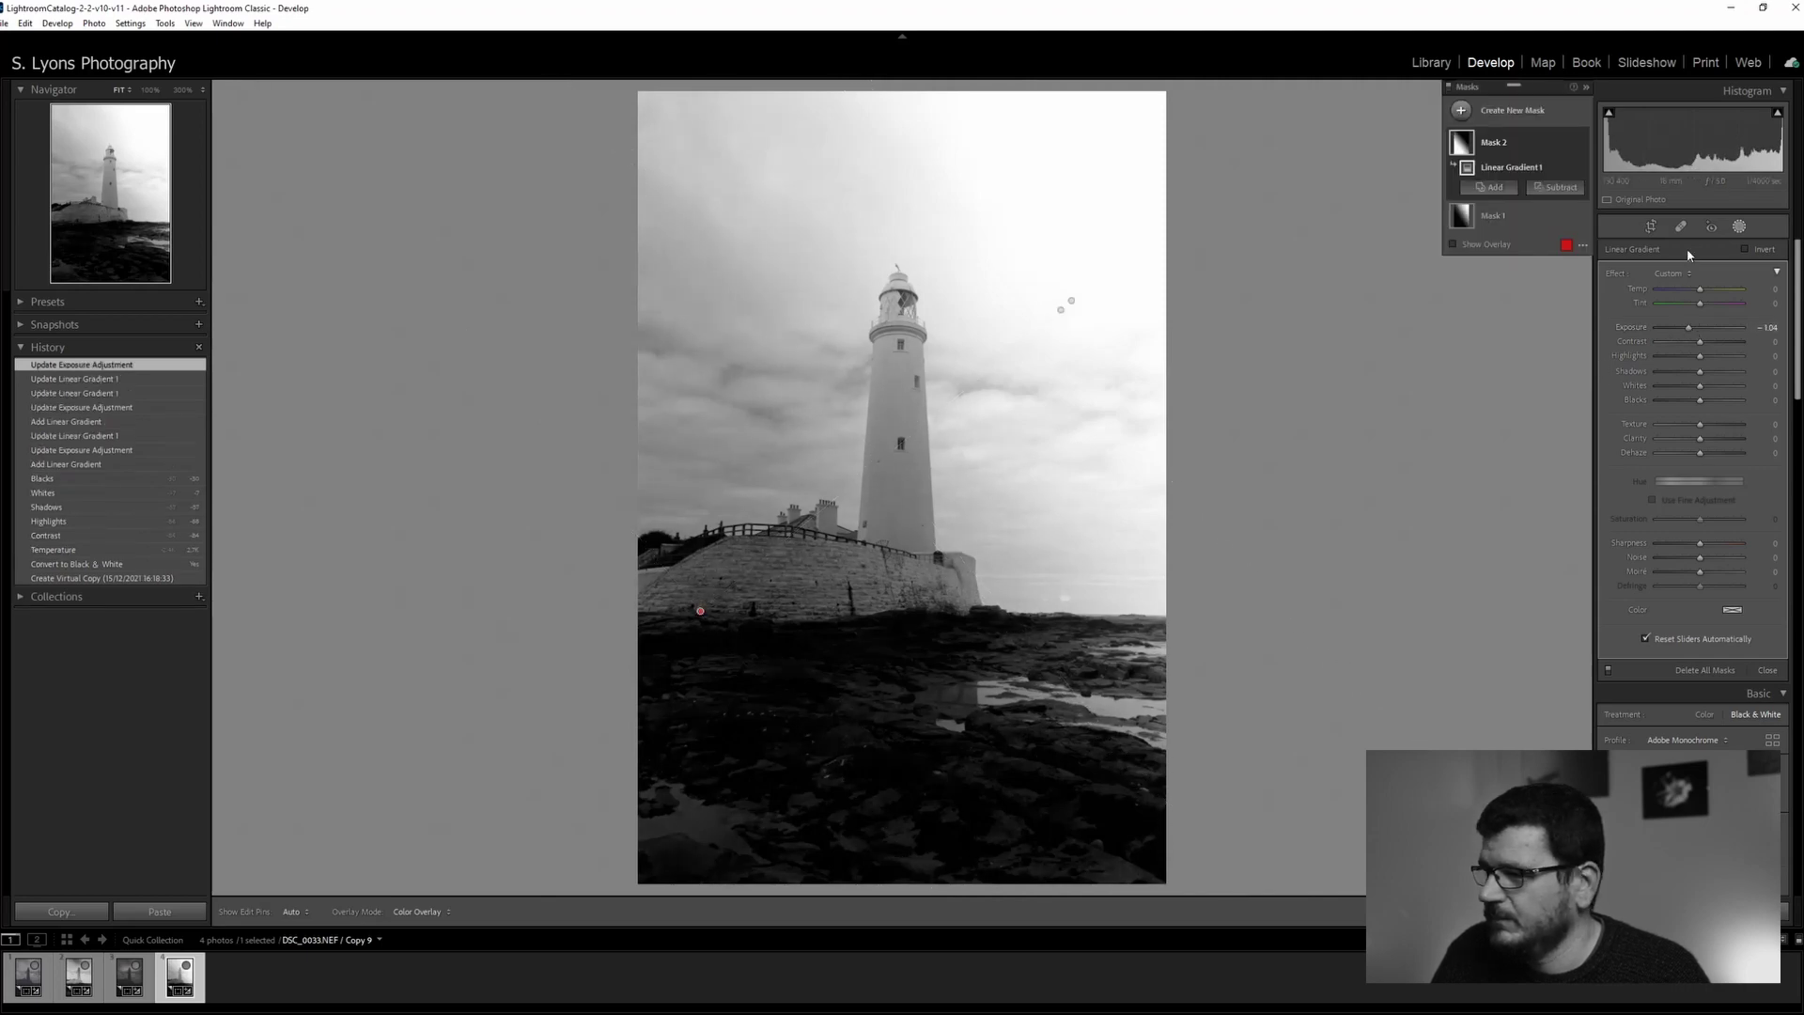
left_click(1739, 227)
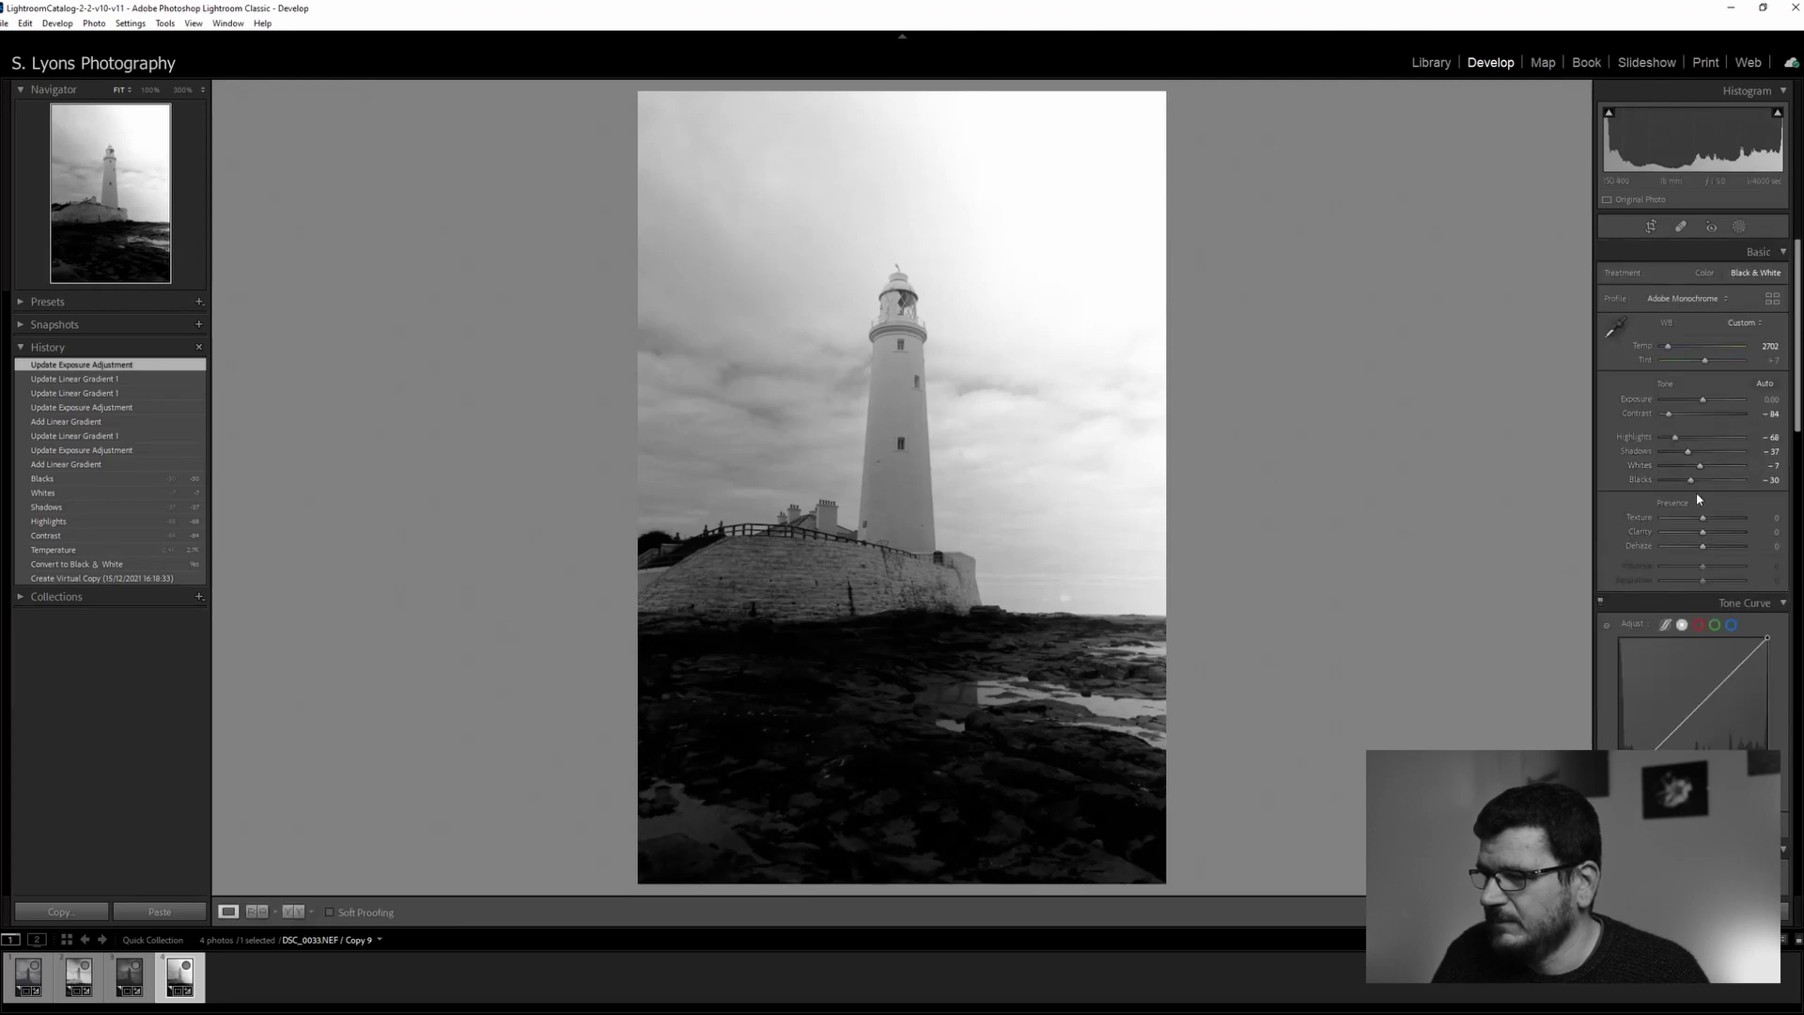
Soften the whole photo by setting clarity to −35 and dehaze to −49
mouse_move(1702, 532)
left_mouse_down()
mouse_move(1673, 533)
mouse_move(1691, 546)
left_mouse_up()
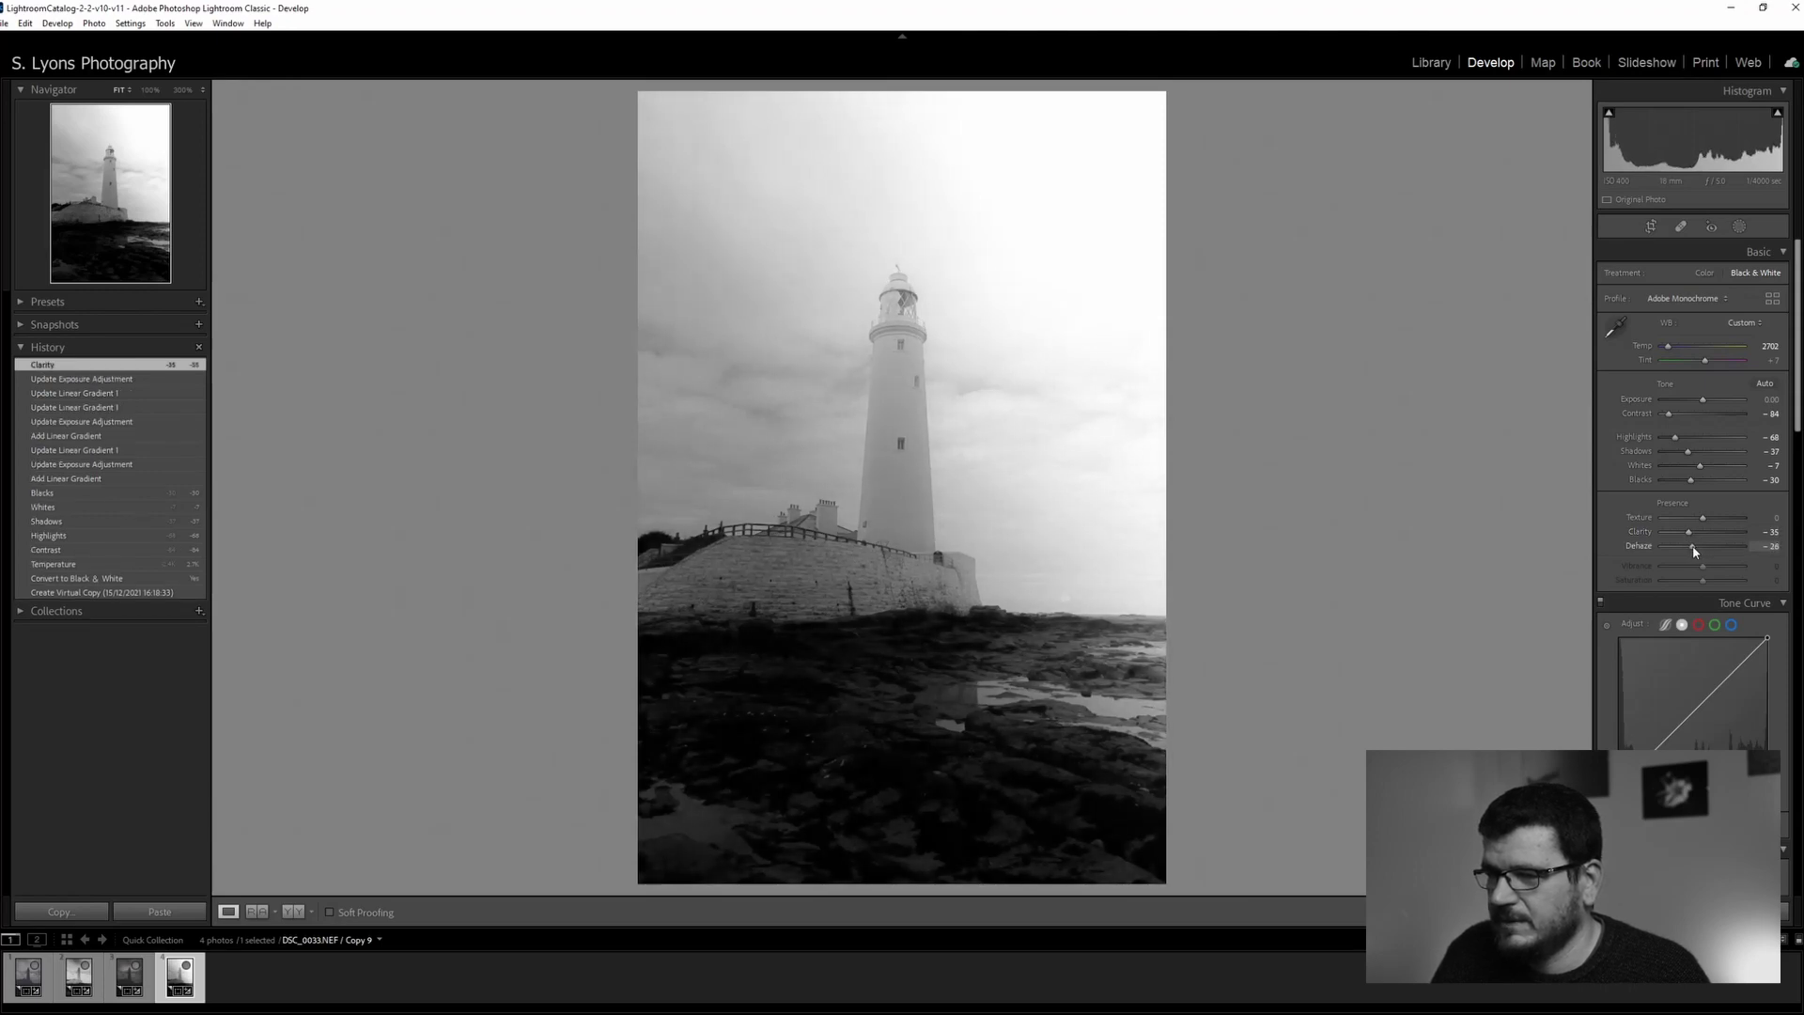
mouse_move(1697, 548)
left_mouse_down()
mouse_move(1727, 549)
mouse_move(1666, 556)
mouse_move(1707, 561)
left_mouse_up()
left_click_drag(1698, 556, 1688, 555)
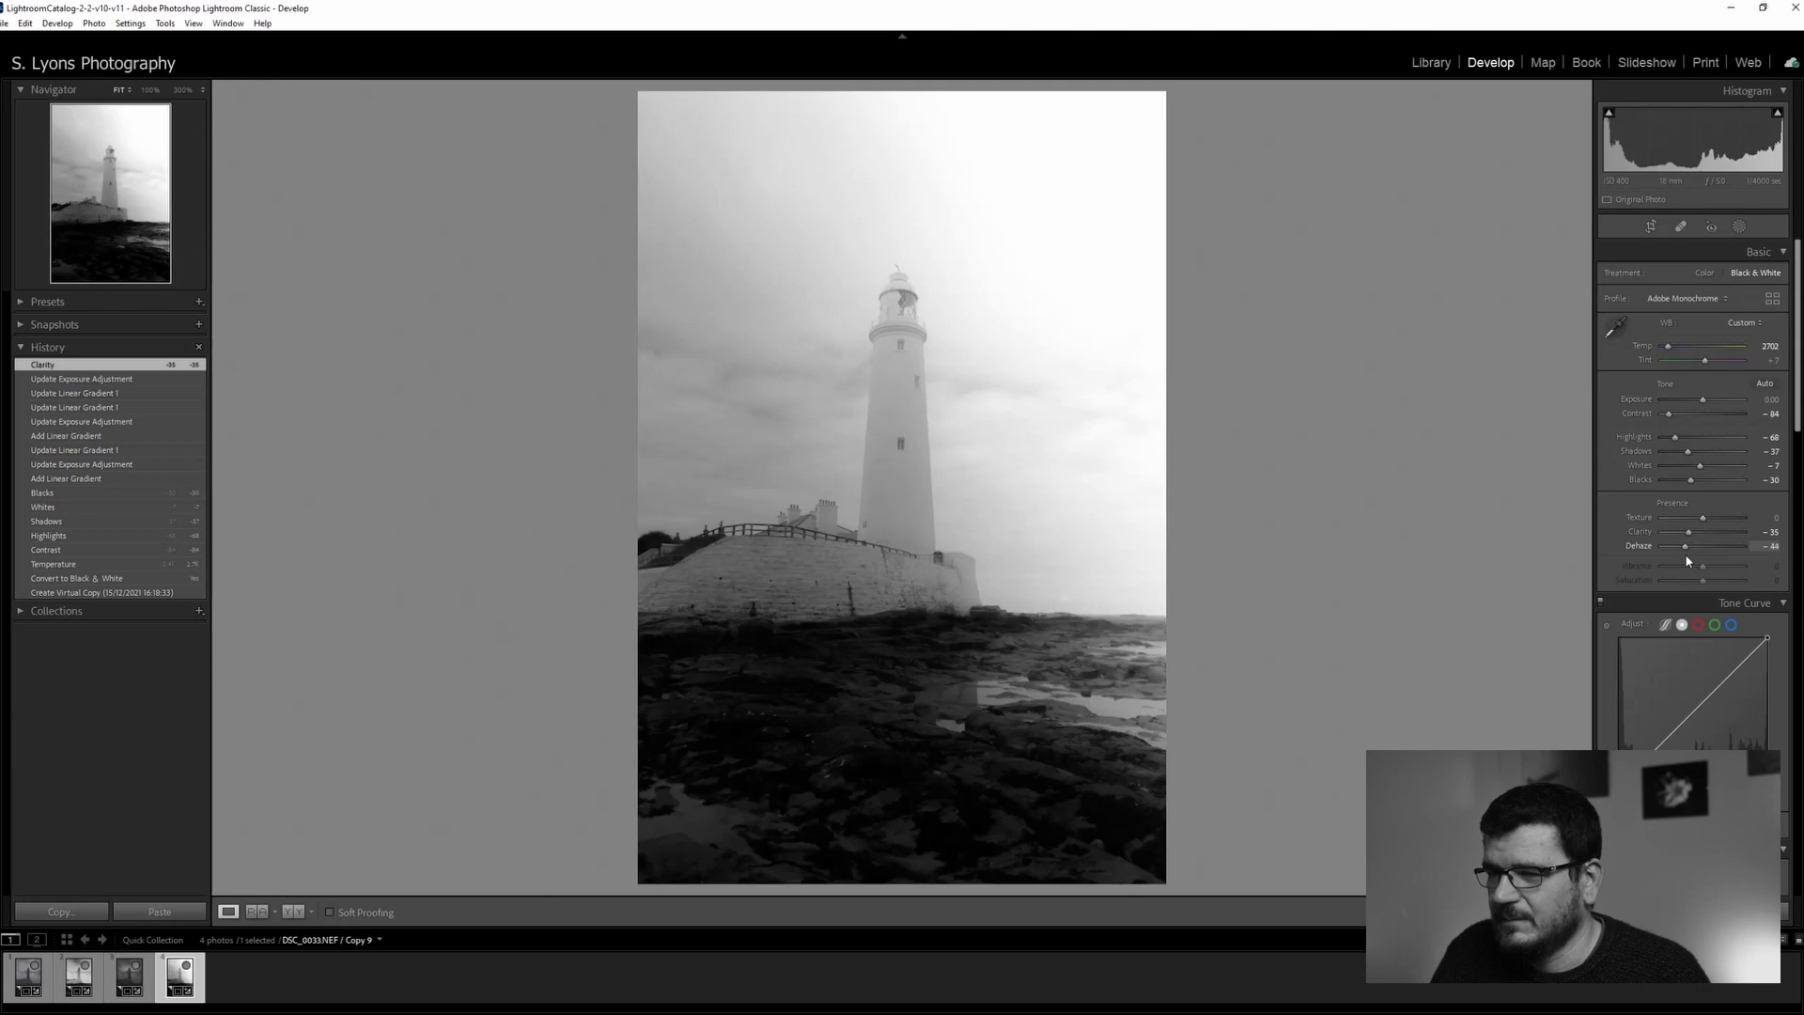
left_click_drag(1683, 556, 1683, 557)
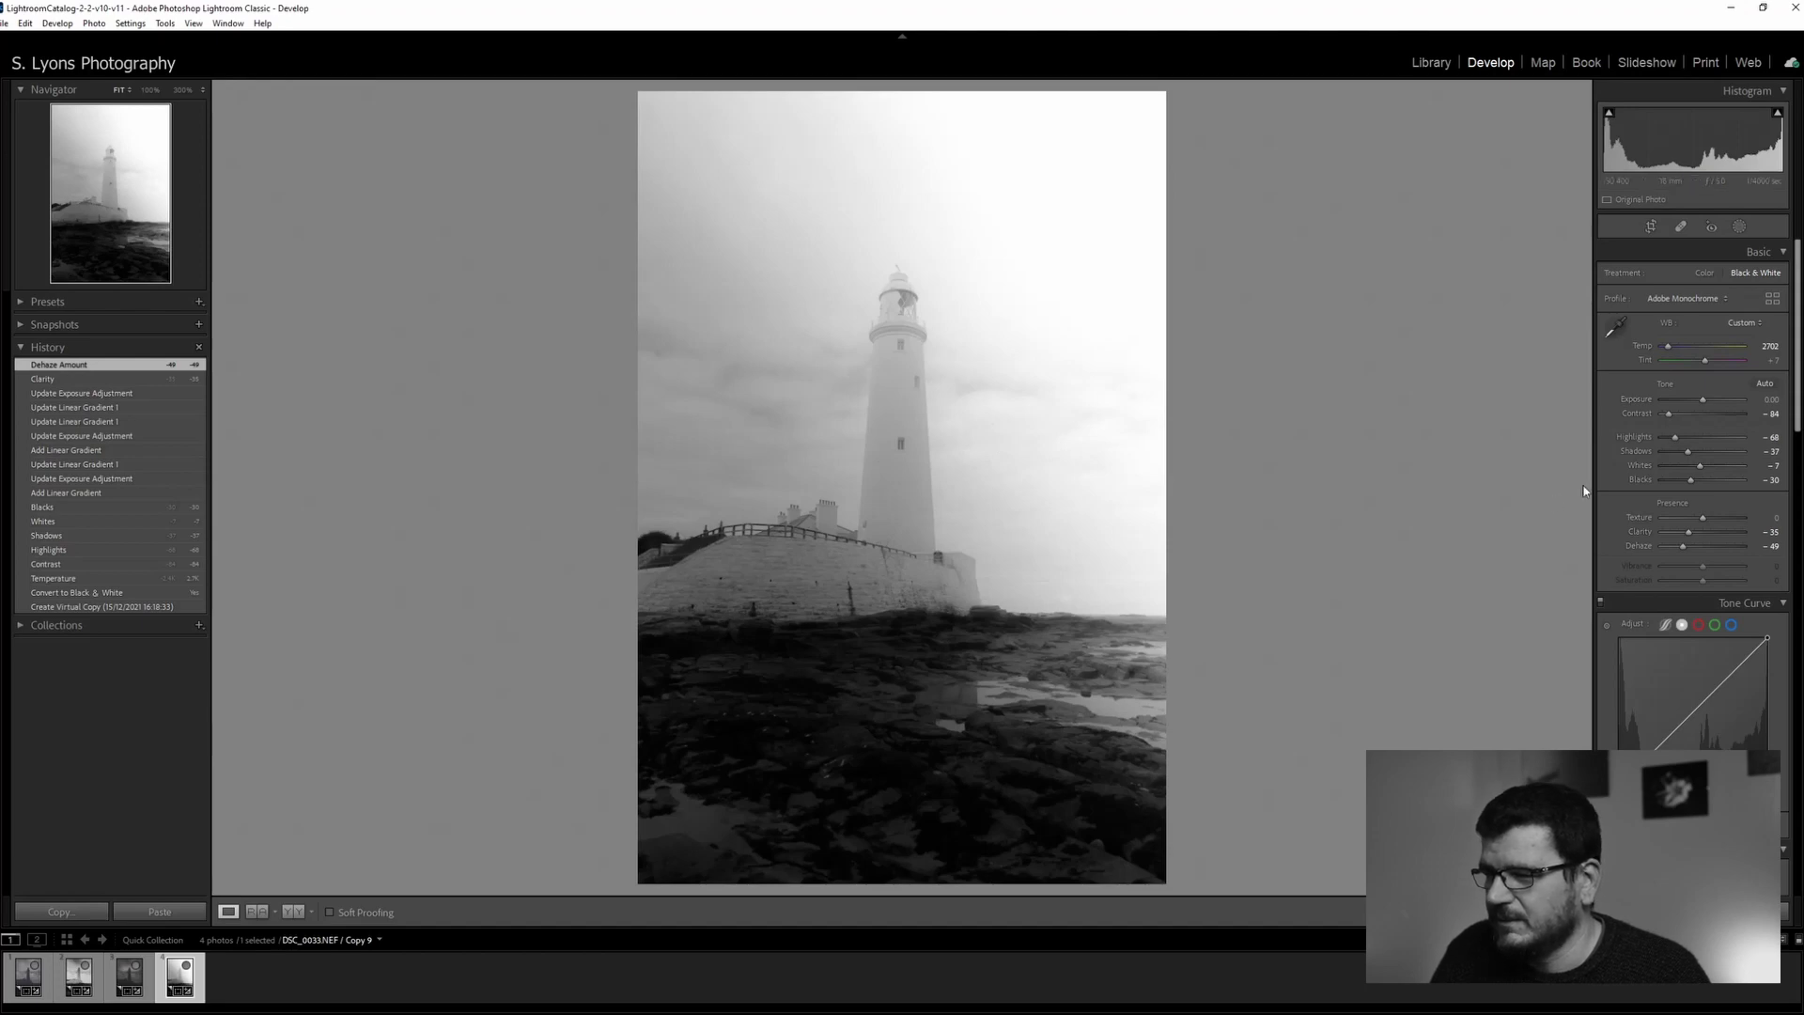
Fade the tone curve by raising the black point to output 18, lowering the white point, and pulling a shadow point down to output 66
scroll(1613, 469, "down", 4)
scroll(1614, 425, "up", 2)
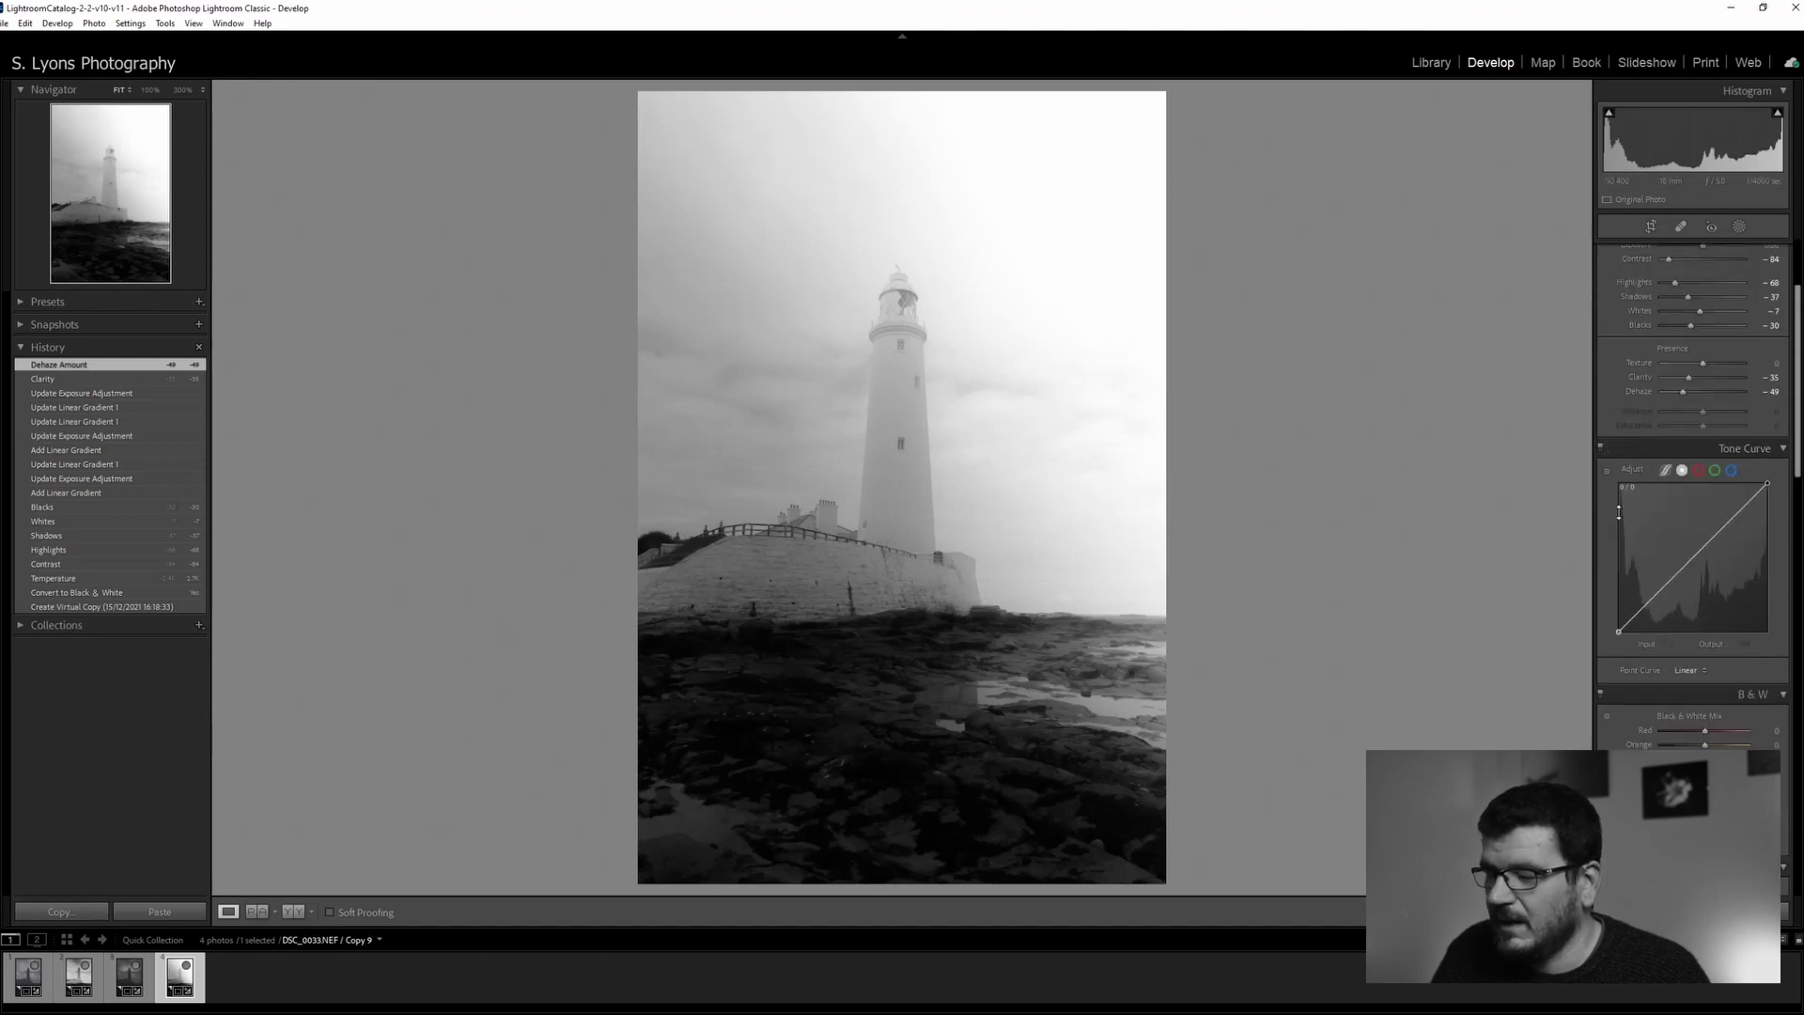
left_click_drag(1618, 629, 1619, 625)
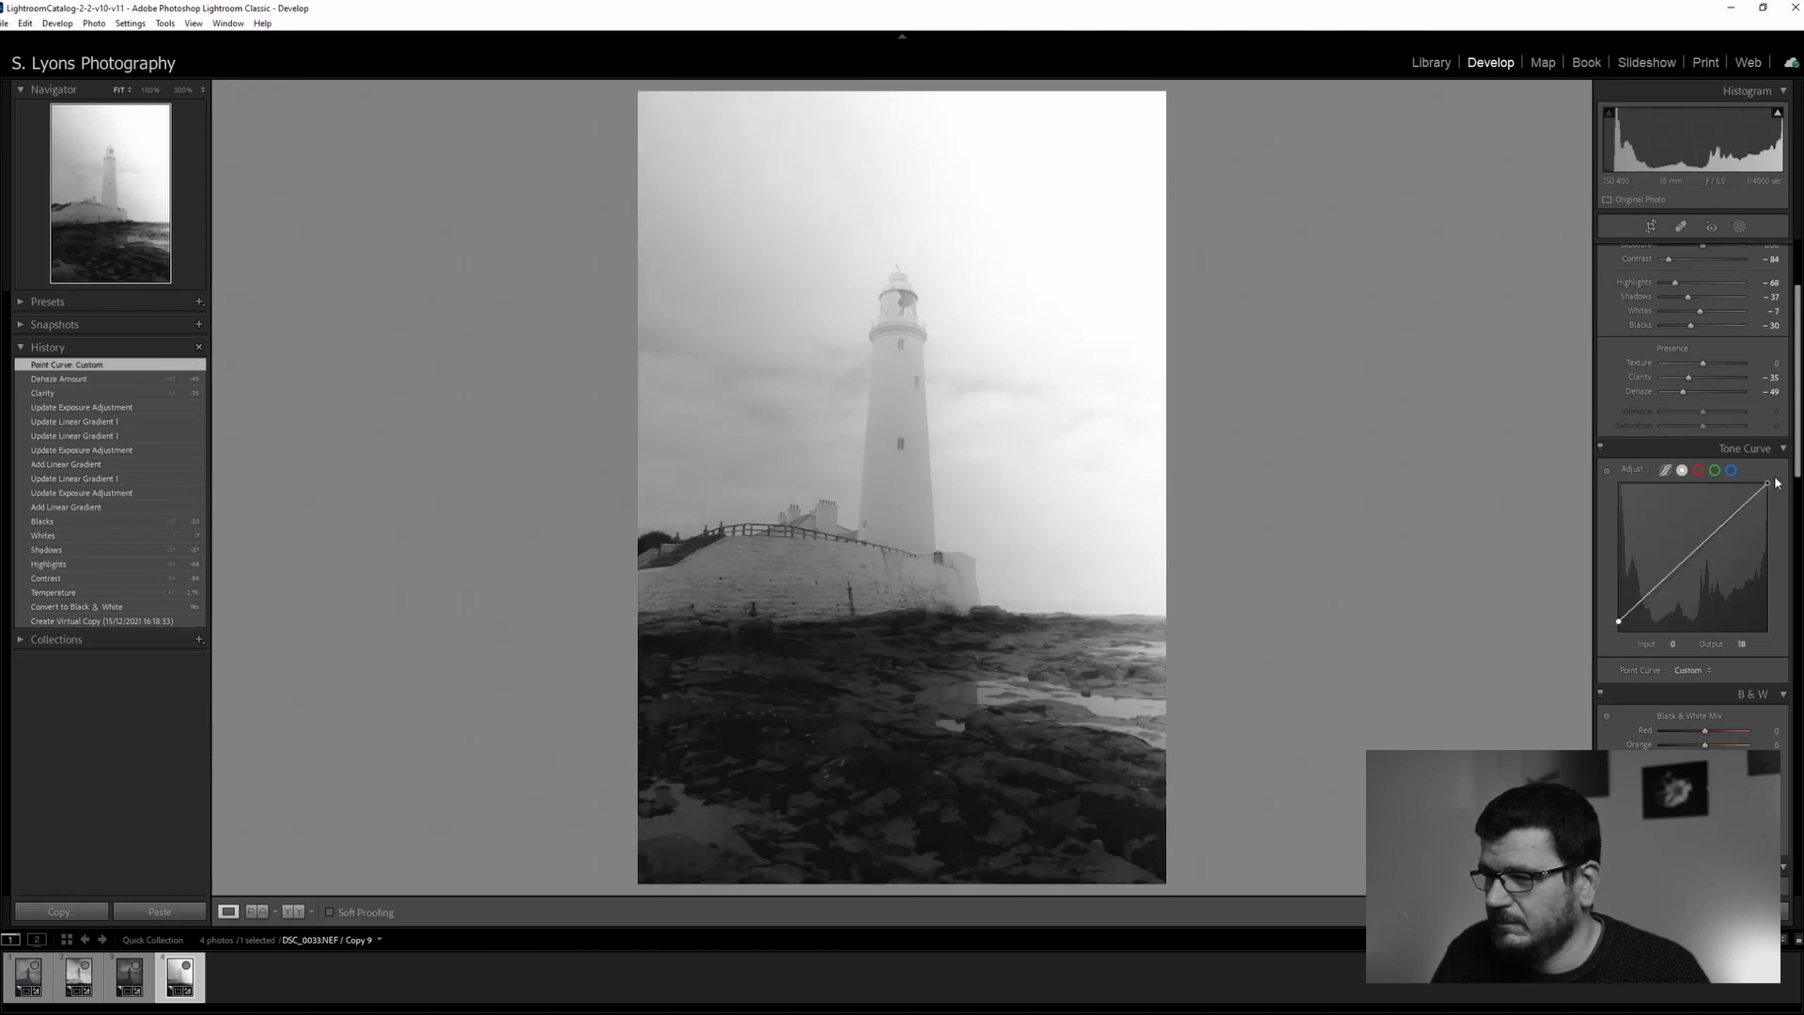
left_click_drag(1767, 484, 1746, 511)
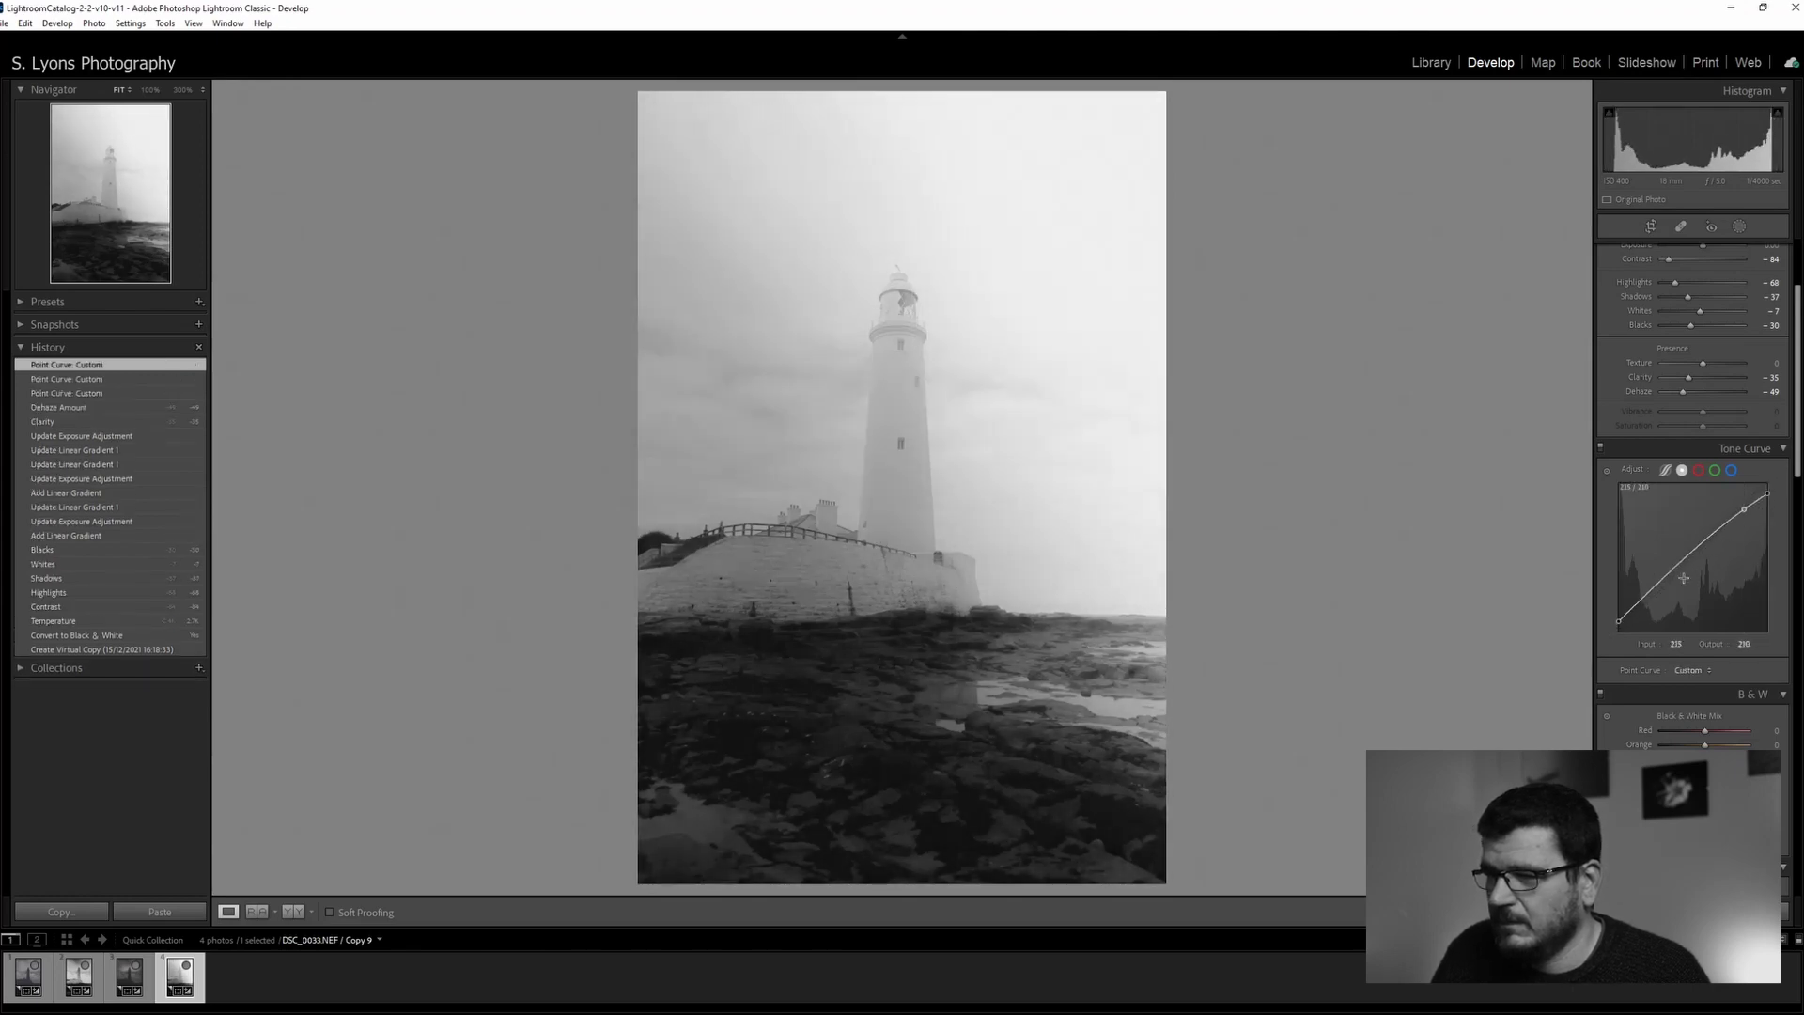
left_click_drag(1659, 590, 1663, 600)
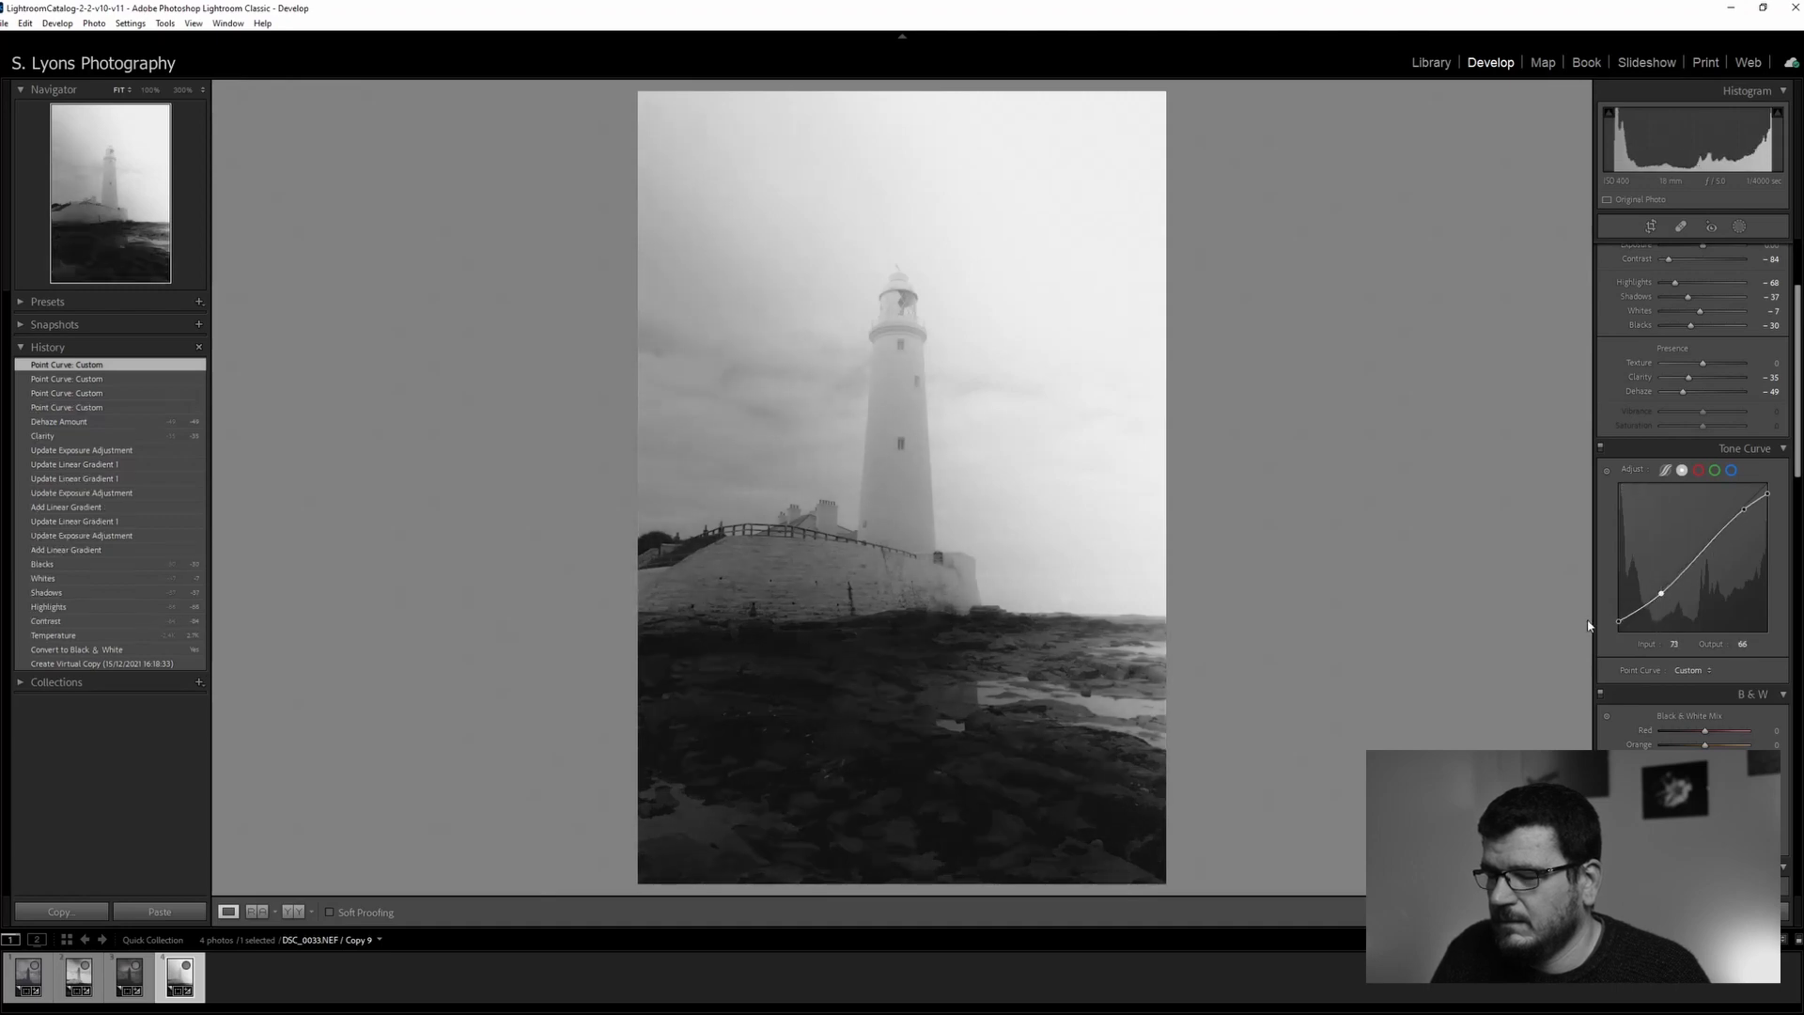
Split-tone the photo with blue shadows at hue 225 and warm orange highlights at hue 36, saturation 53
scroll(1650, 525, "down", 2)
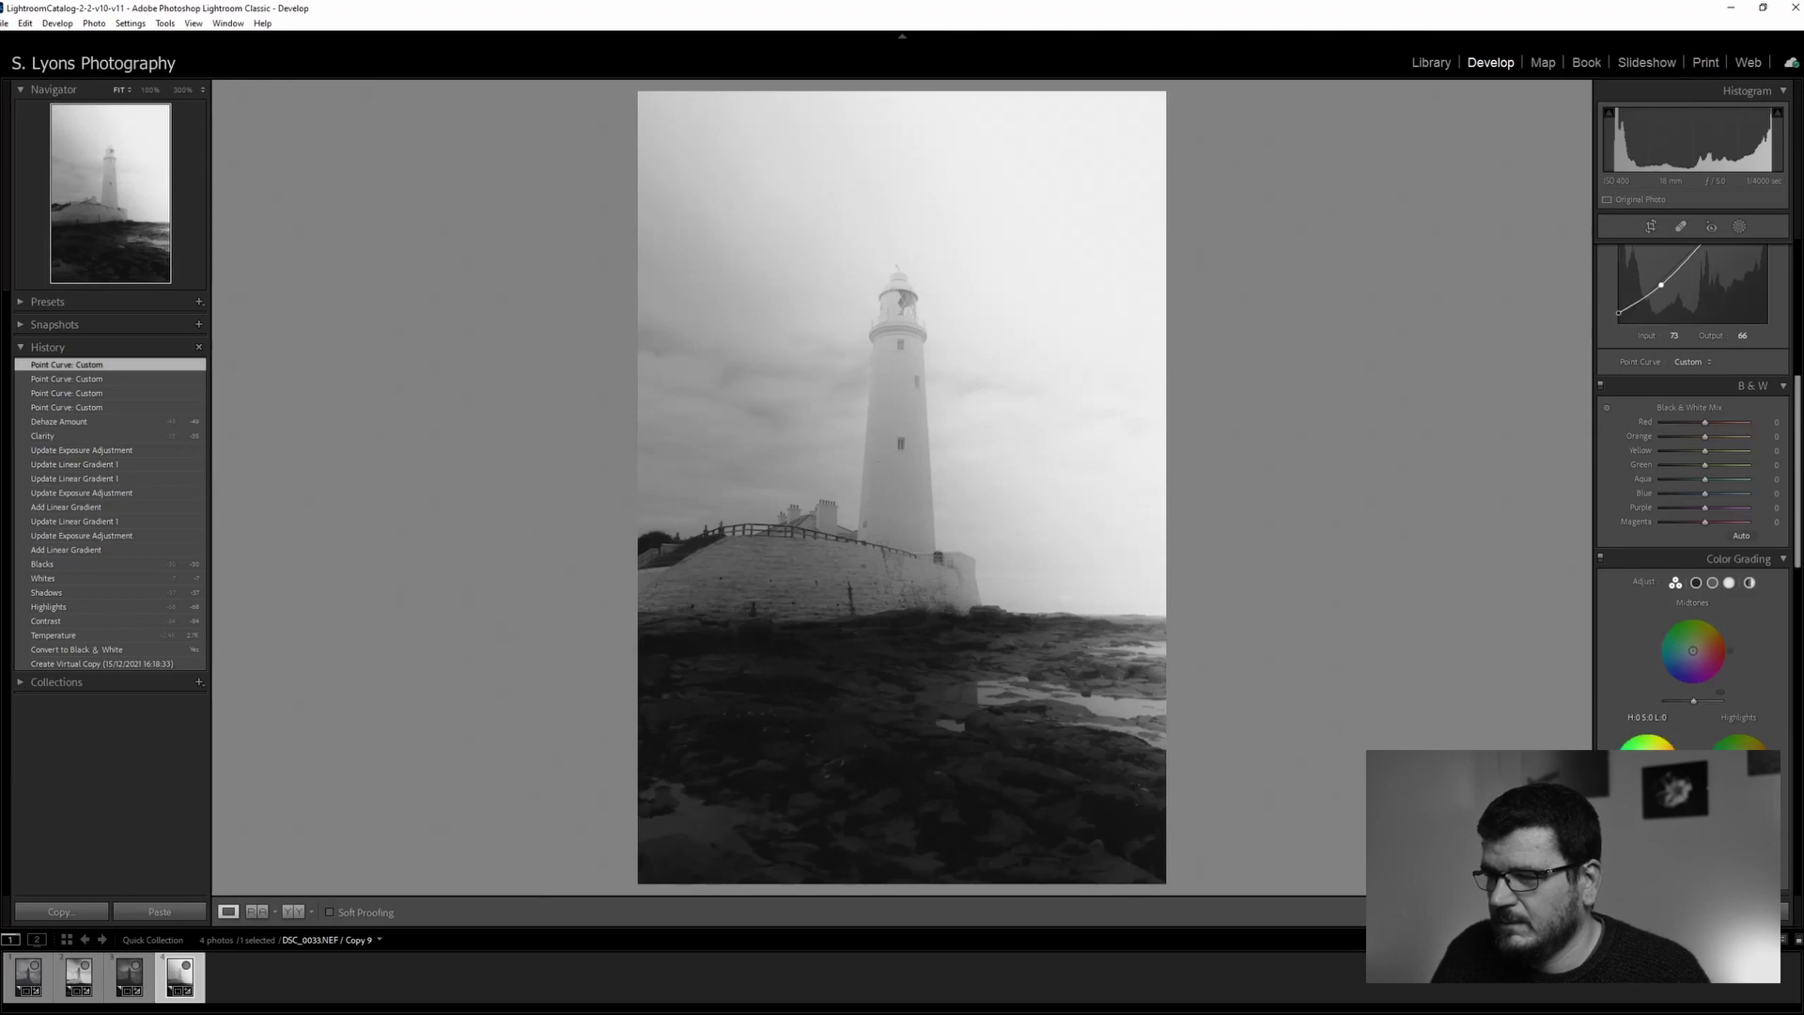
left_click(1651, 769)
left_click_drag(1651, 769, 1655, 767)
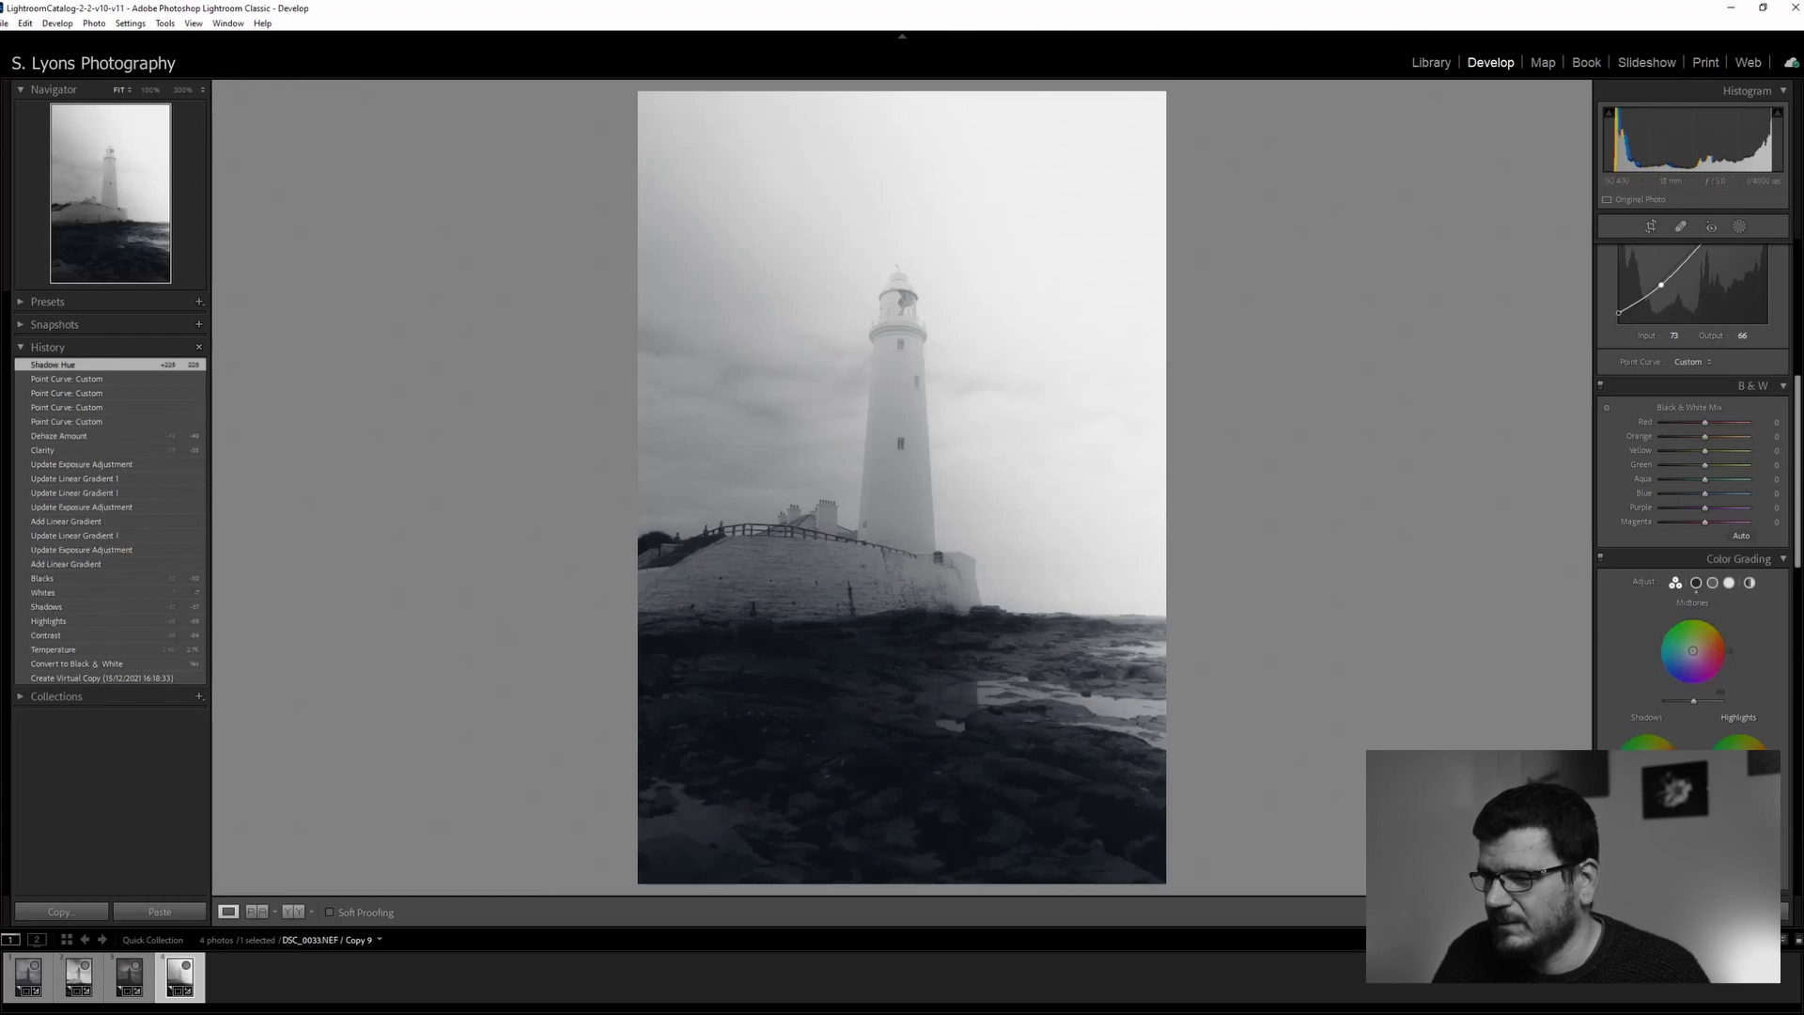
left_click_drag(1739, 767, 1749, 763)
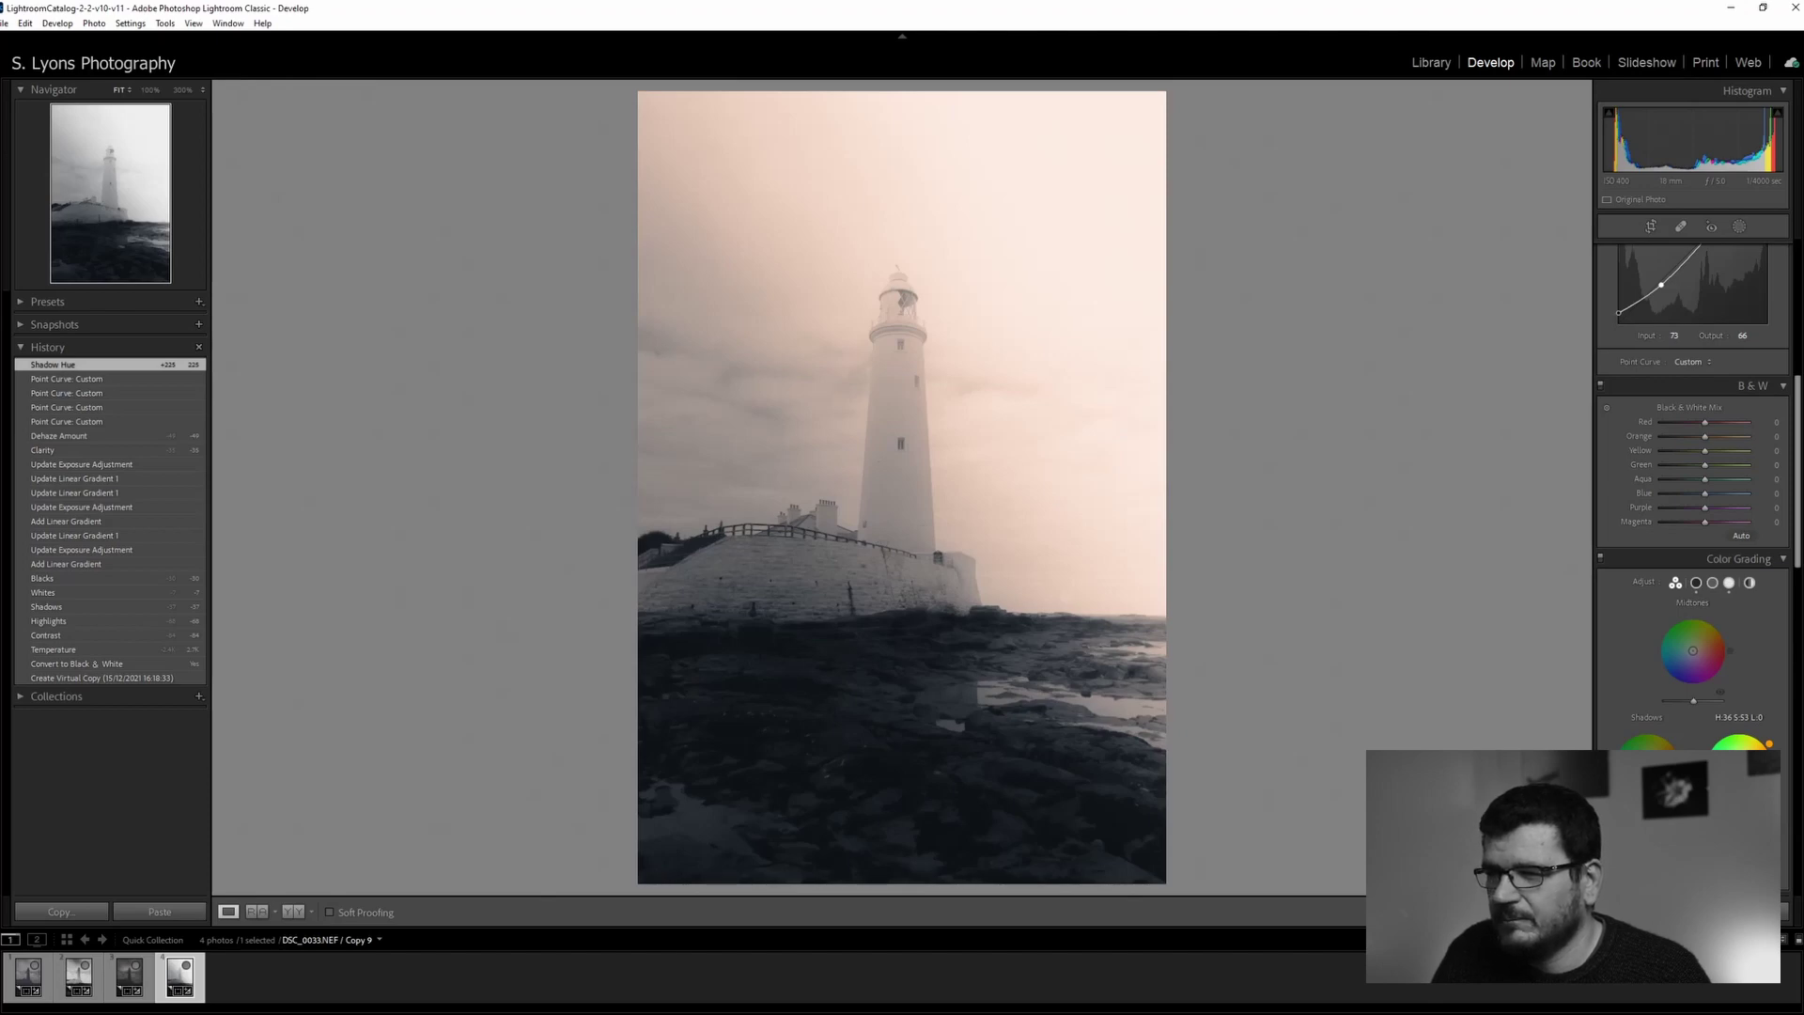
left_click(1750, 760)
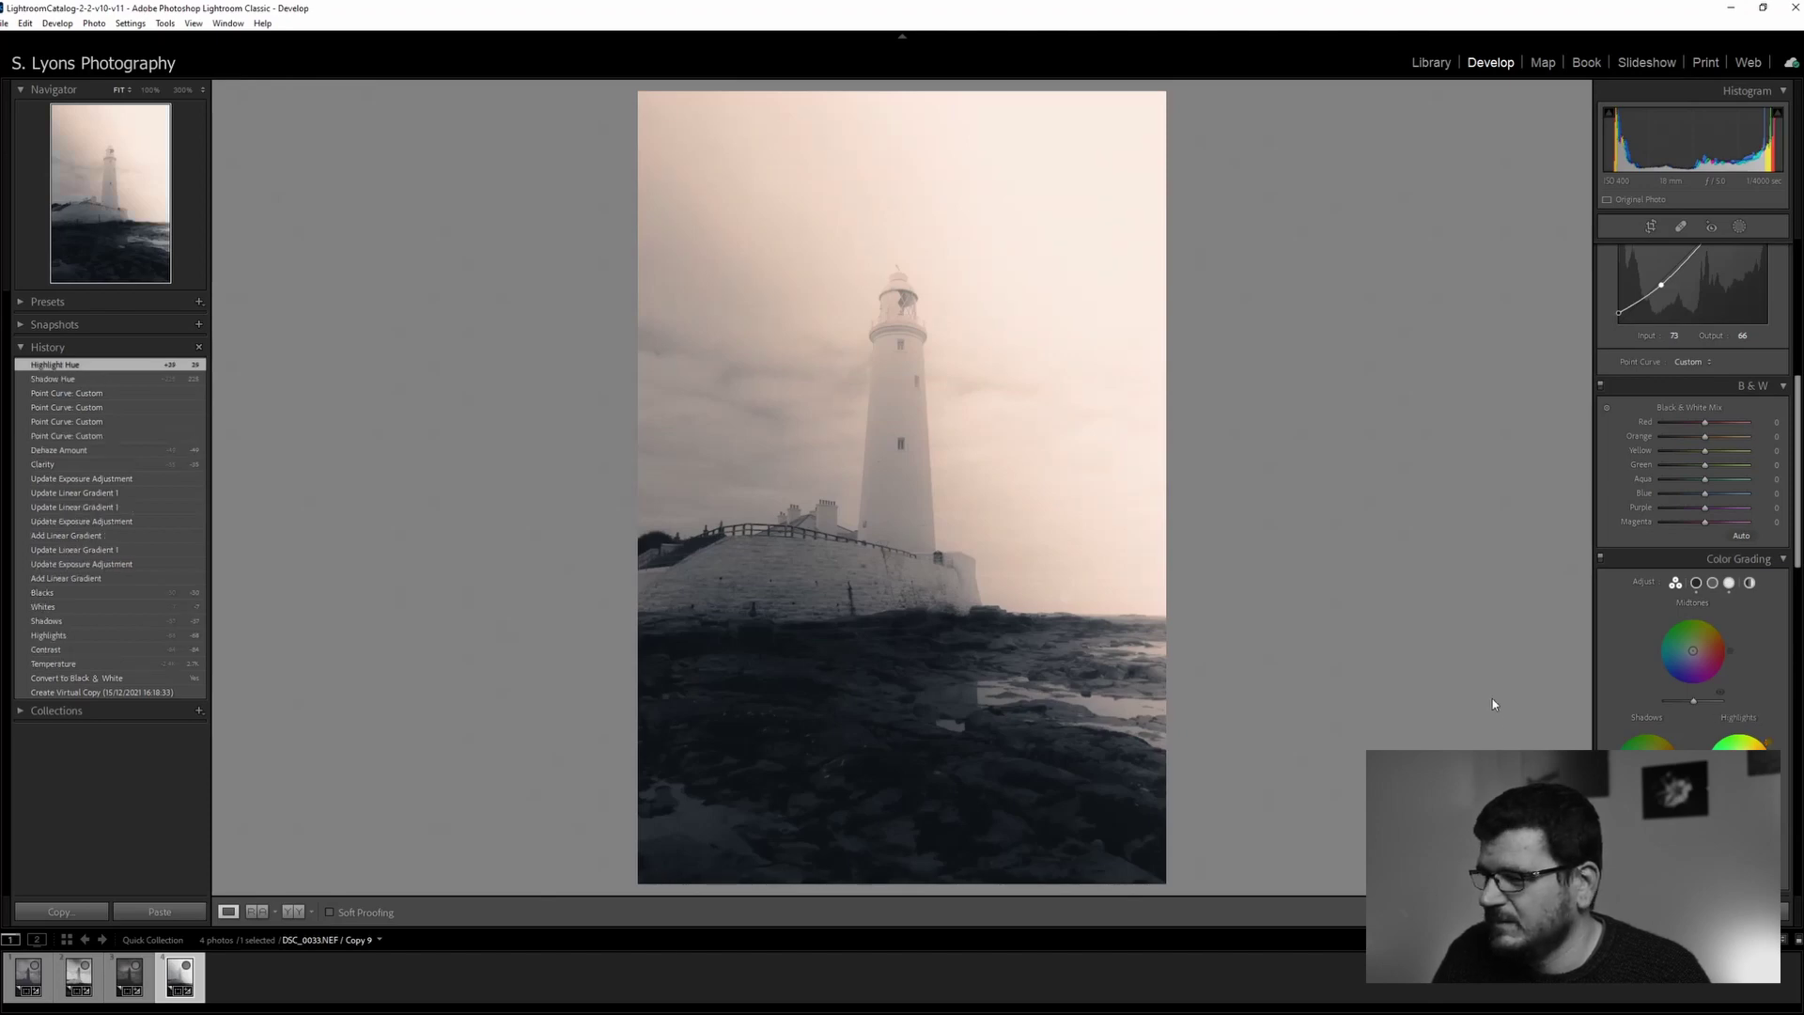
Set the color grading blending to 42 and the balance to −20
scroll(1684, 640, "down", 3)
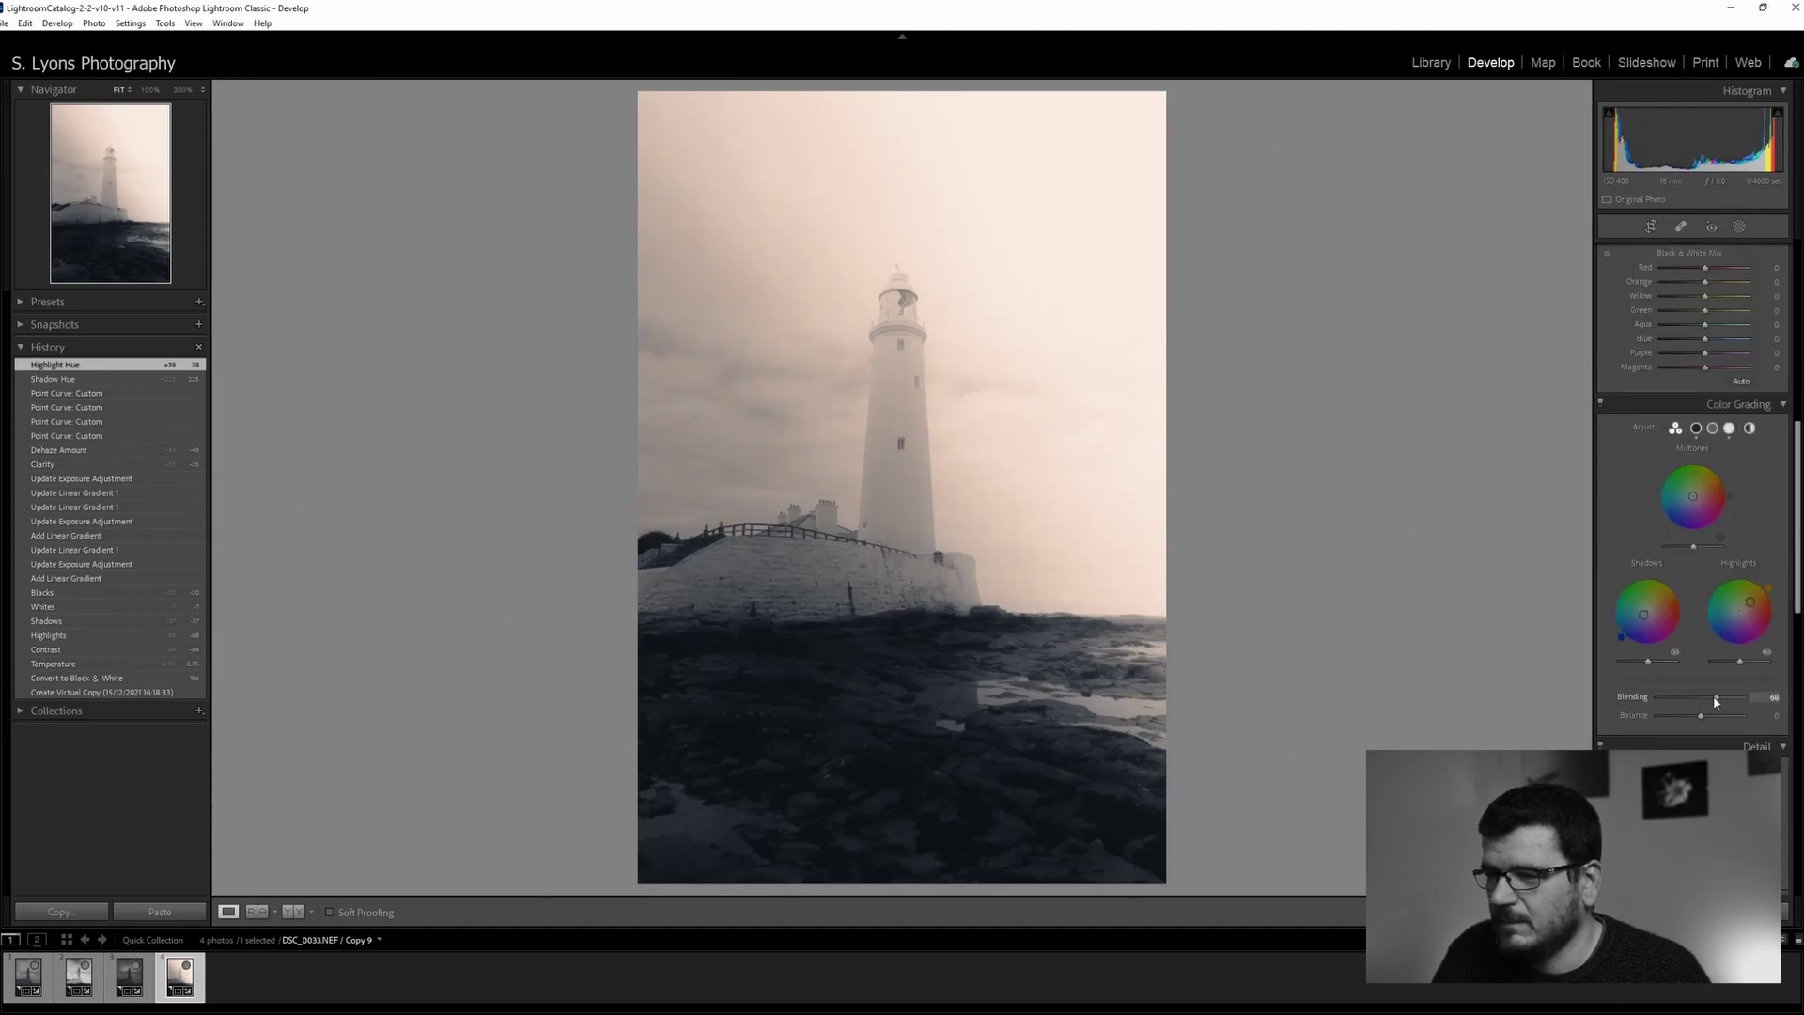
left_click_drag(1714, 697, 1697, 701)
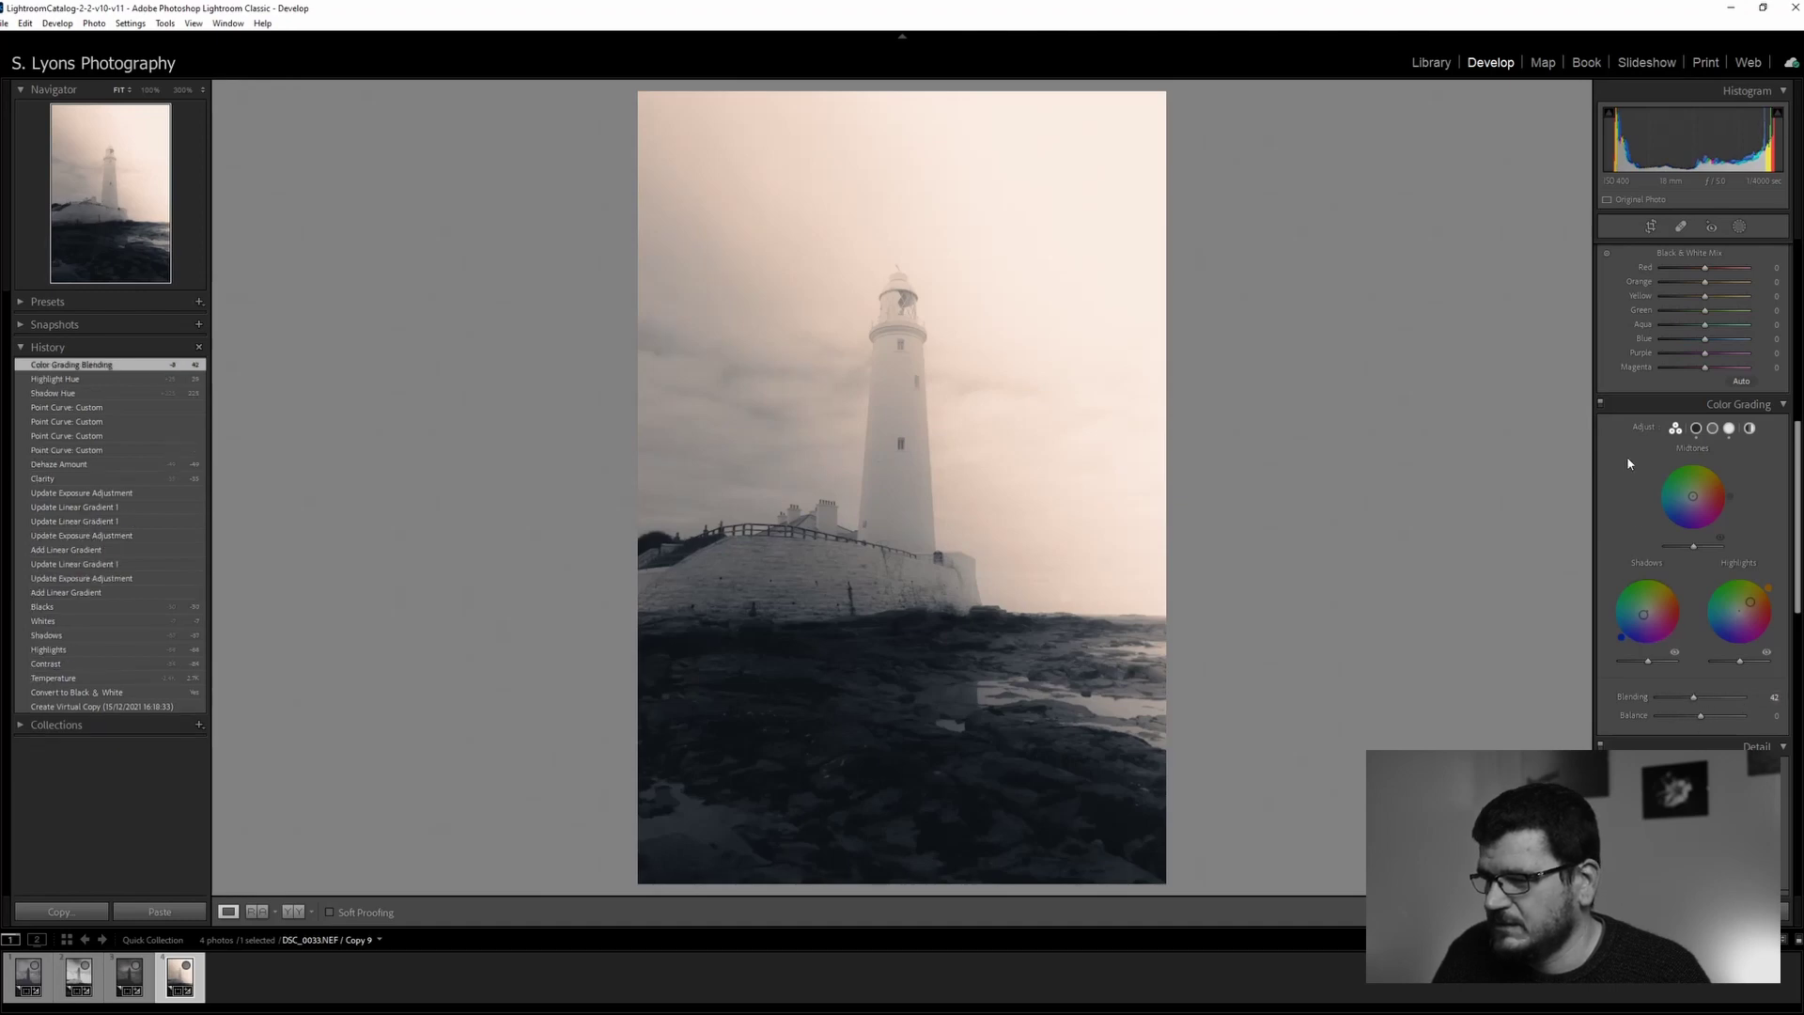
scroll(1627, 455, "down", 3)
mouse_move(1700, 560)
left_mouse_down()
mouse_move(1719, 561)
mouse_move(1698, 571)
left_mouse_up()
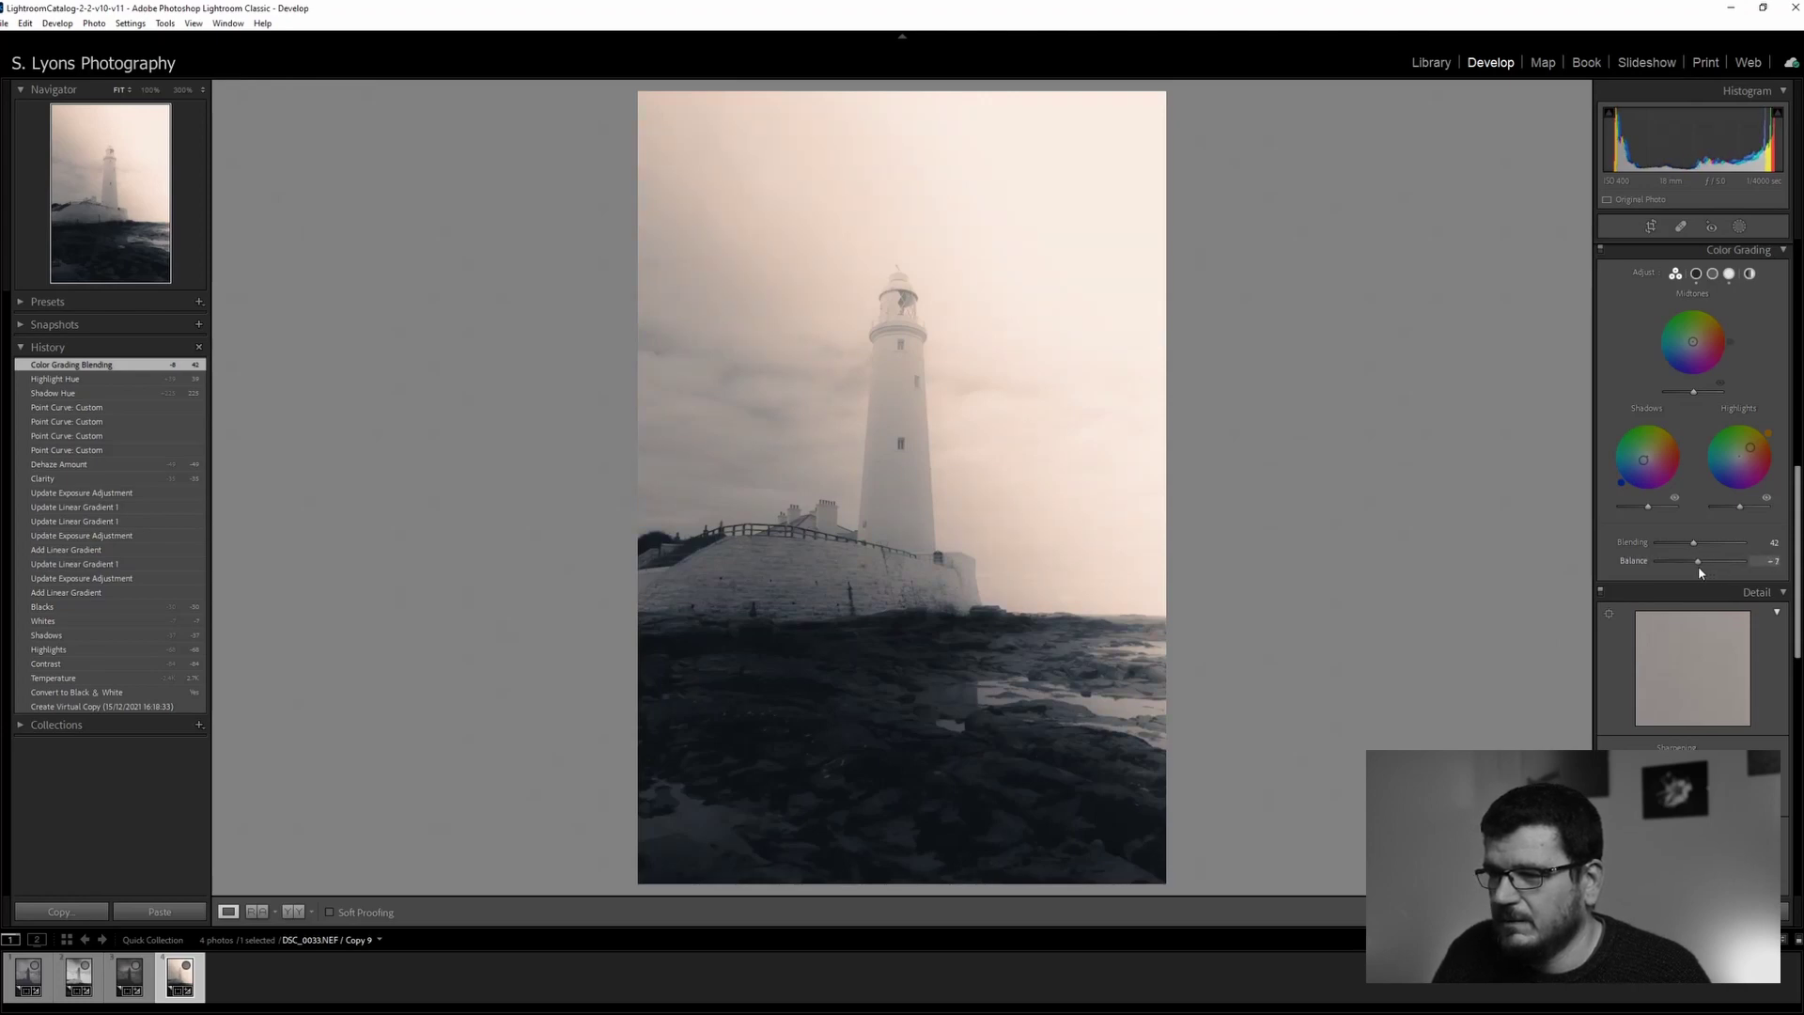
left_click_drag(1699, 572, 1683, 571)
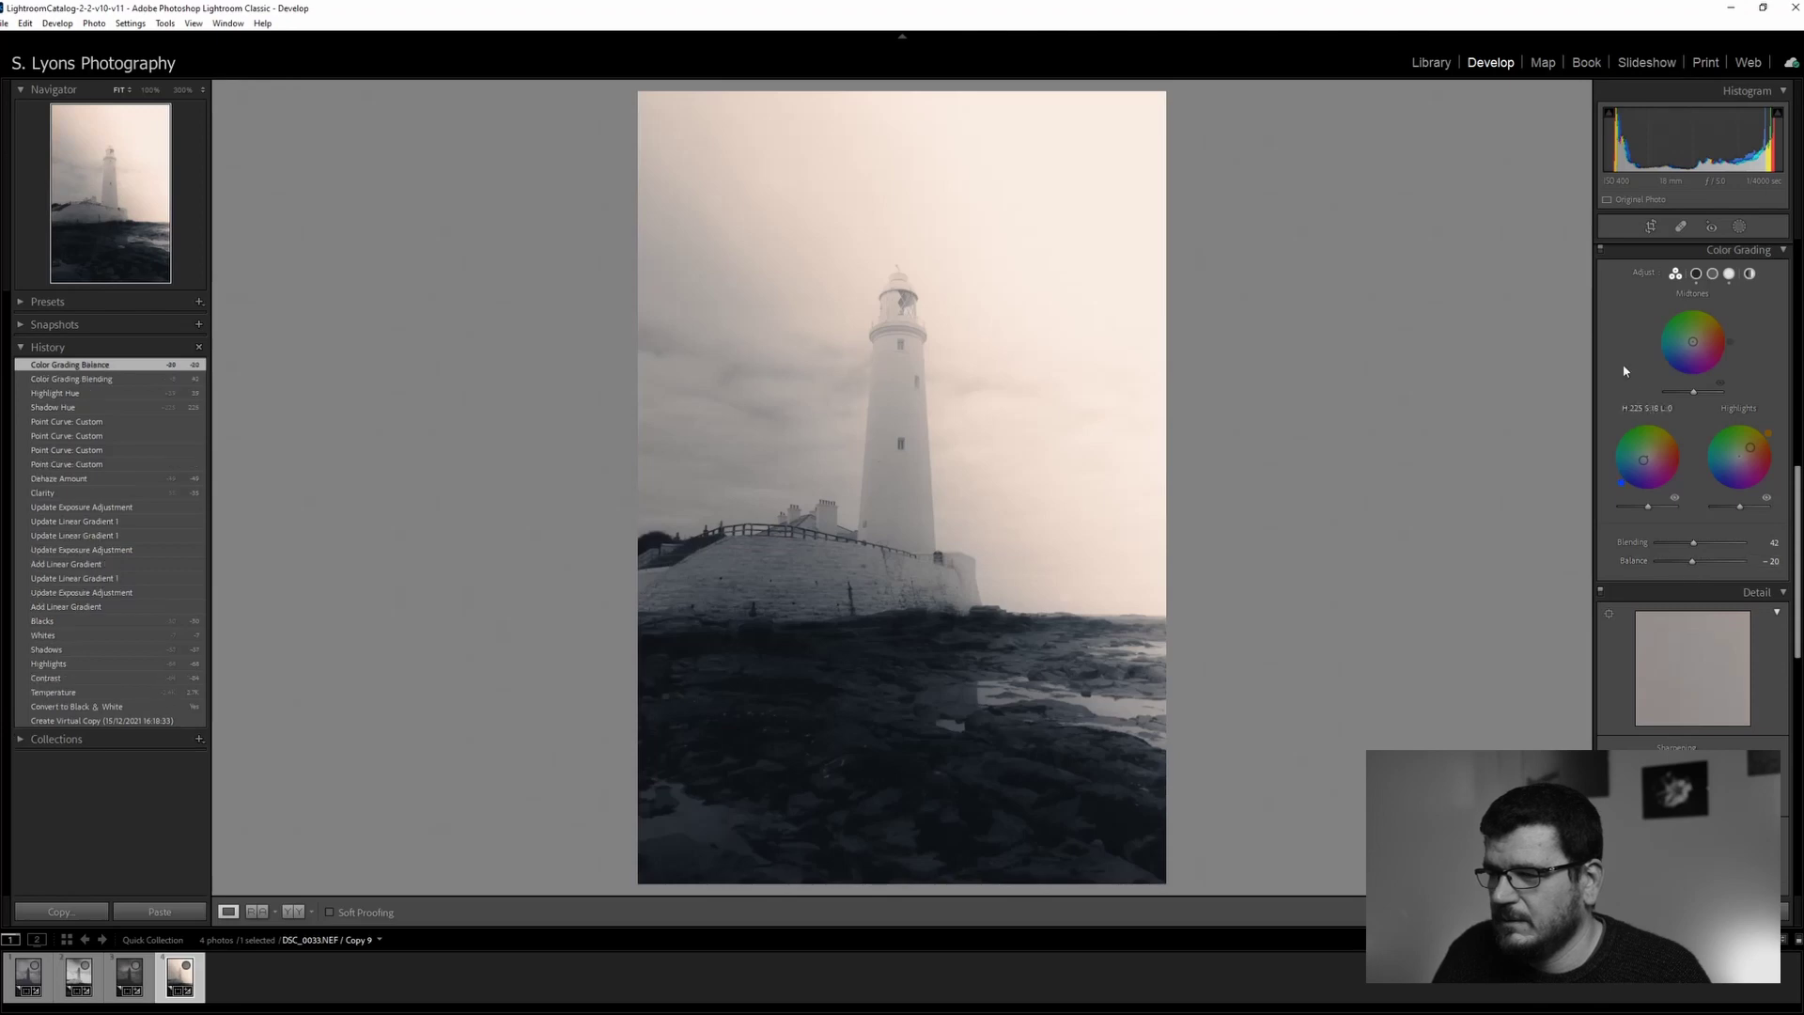
Add a dark Highlight Priority post-crop vignette with amount −46, midpoint 14, roundness −23 and feather 71
scroll(1619, 378, "down", 5)
scroll(1607, 385, "up", 10)
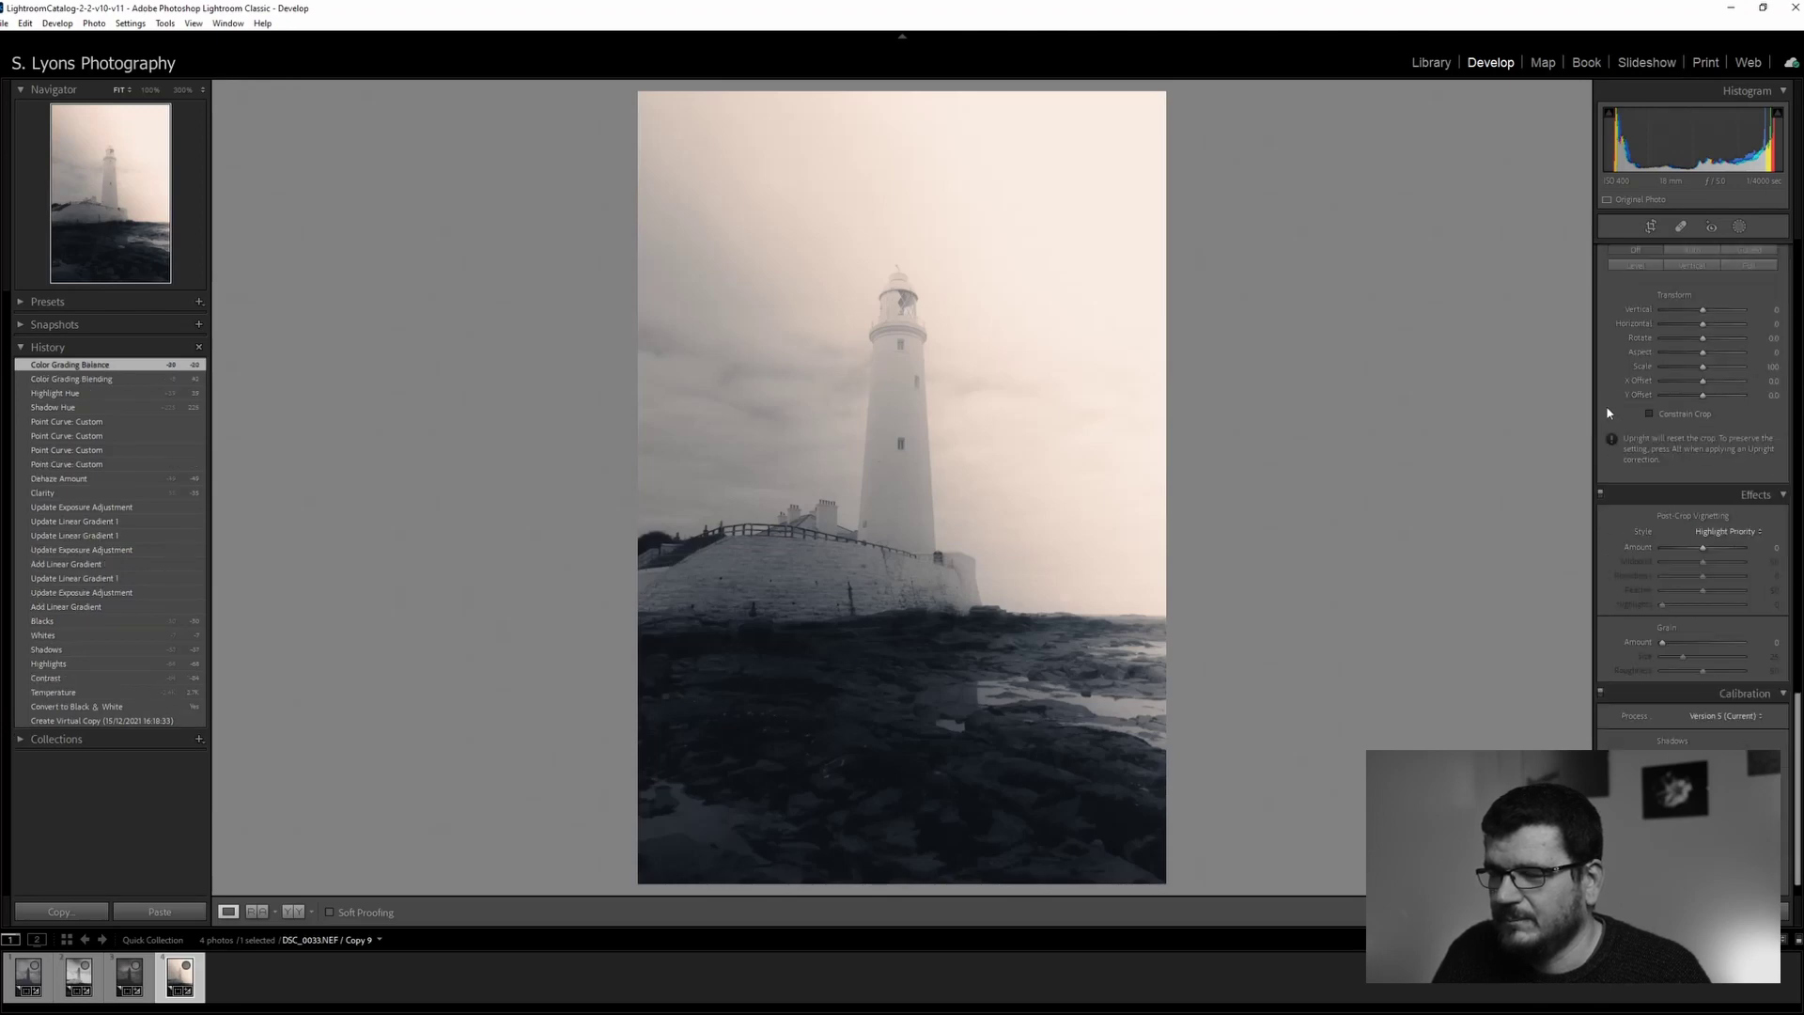
scroll(1606, 639, "down", 12)
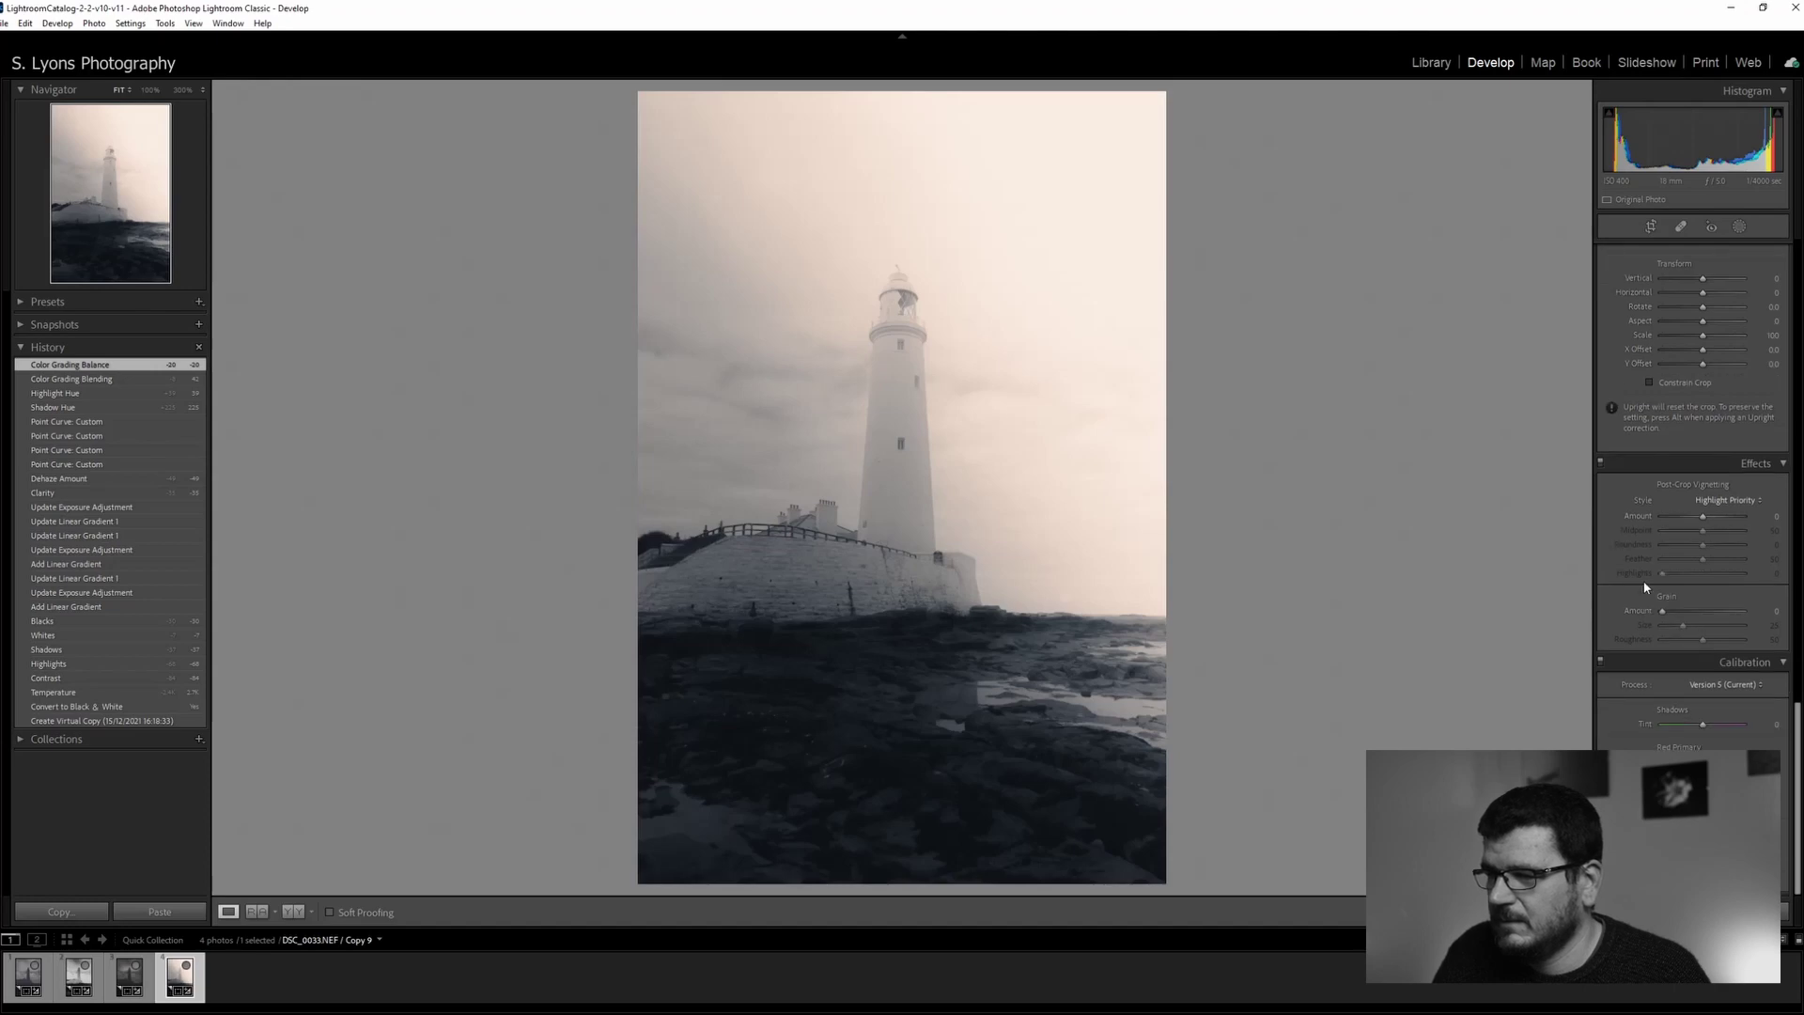
mouse_move(1703, 517)
left_mouse_down()
mouse_move(1647, 522)
mouse_move(1682, 528)
left_mouse_up()
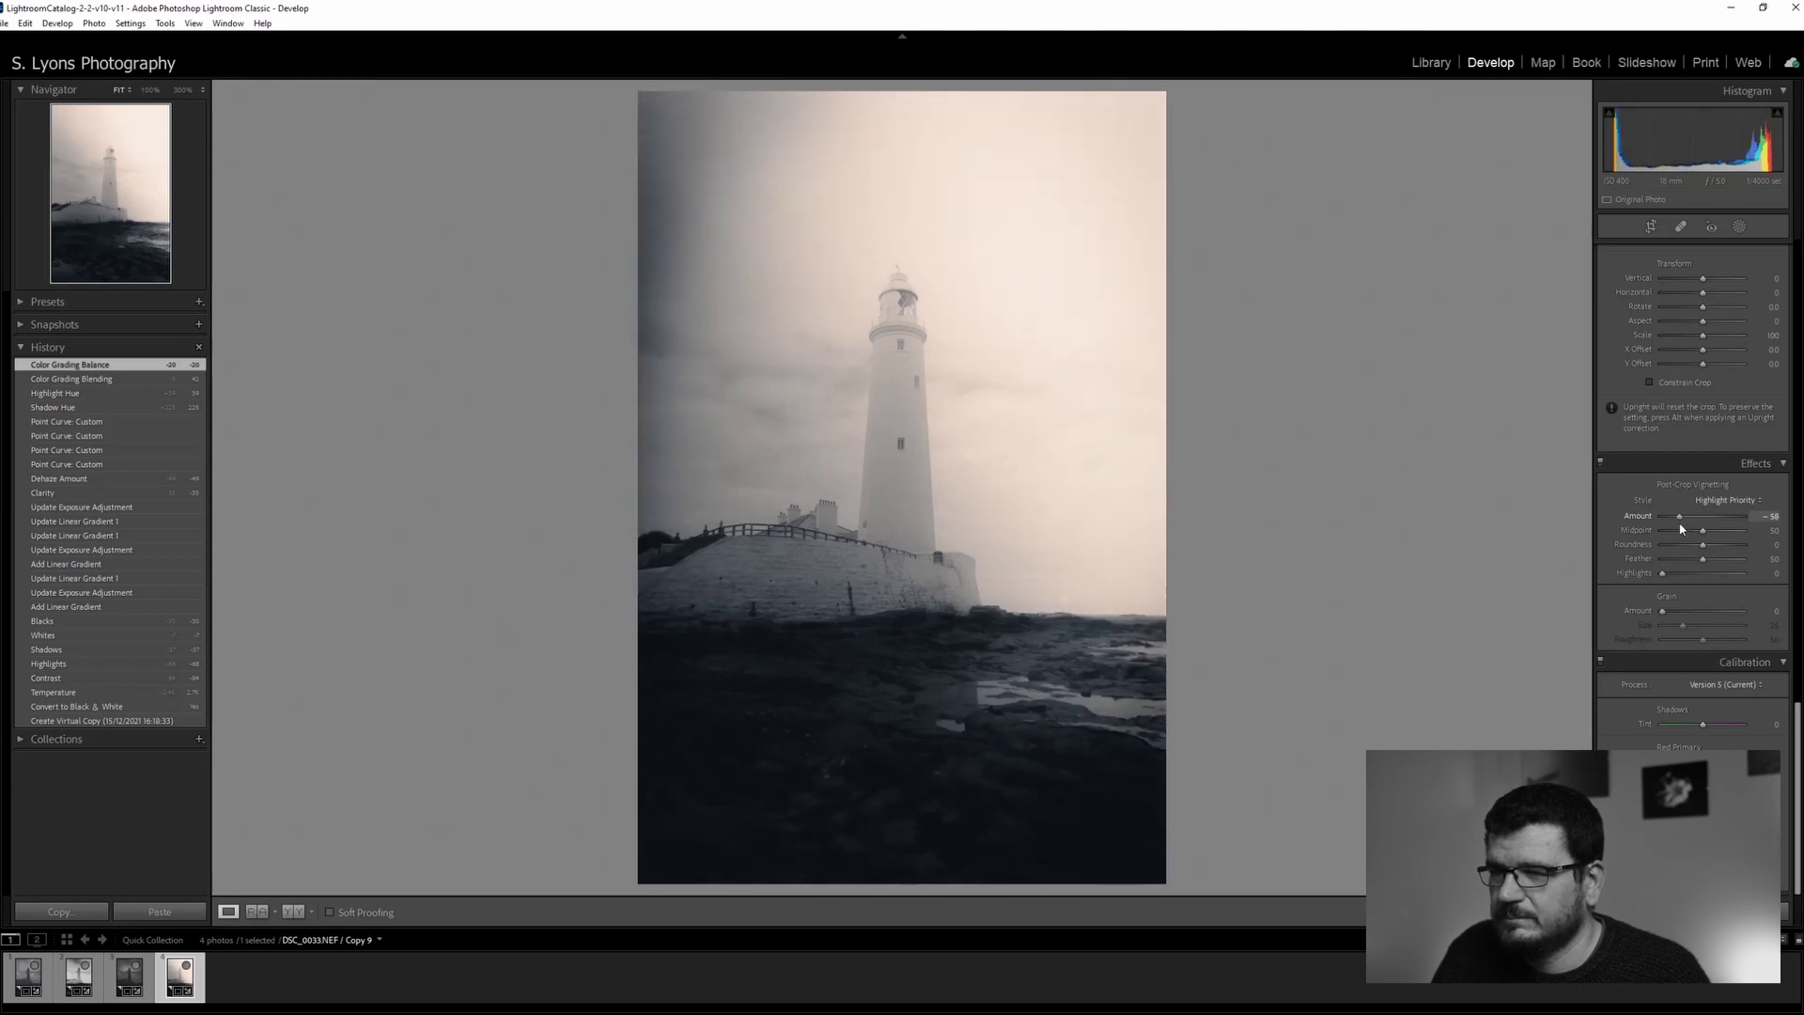
left_click_drag(1682, 528, 1685, 530)
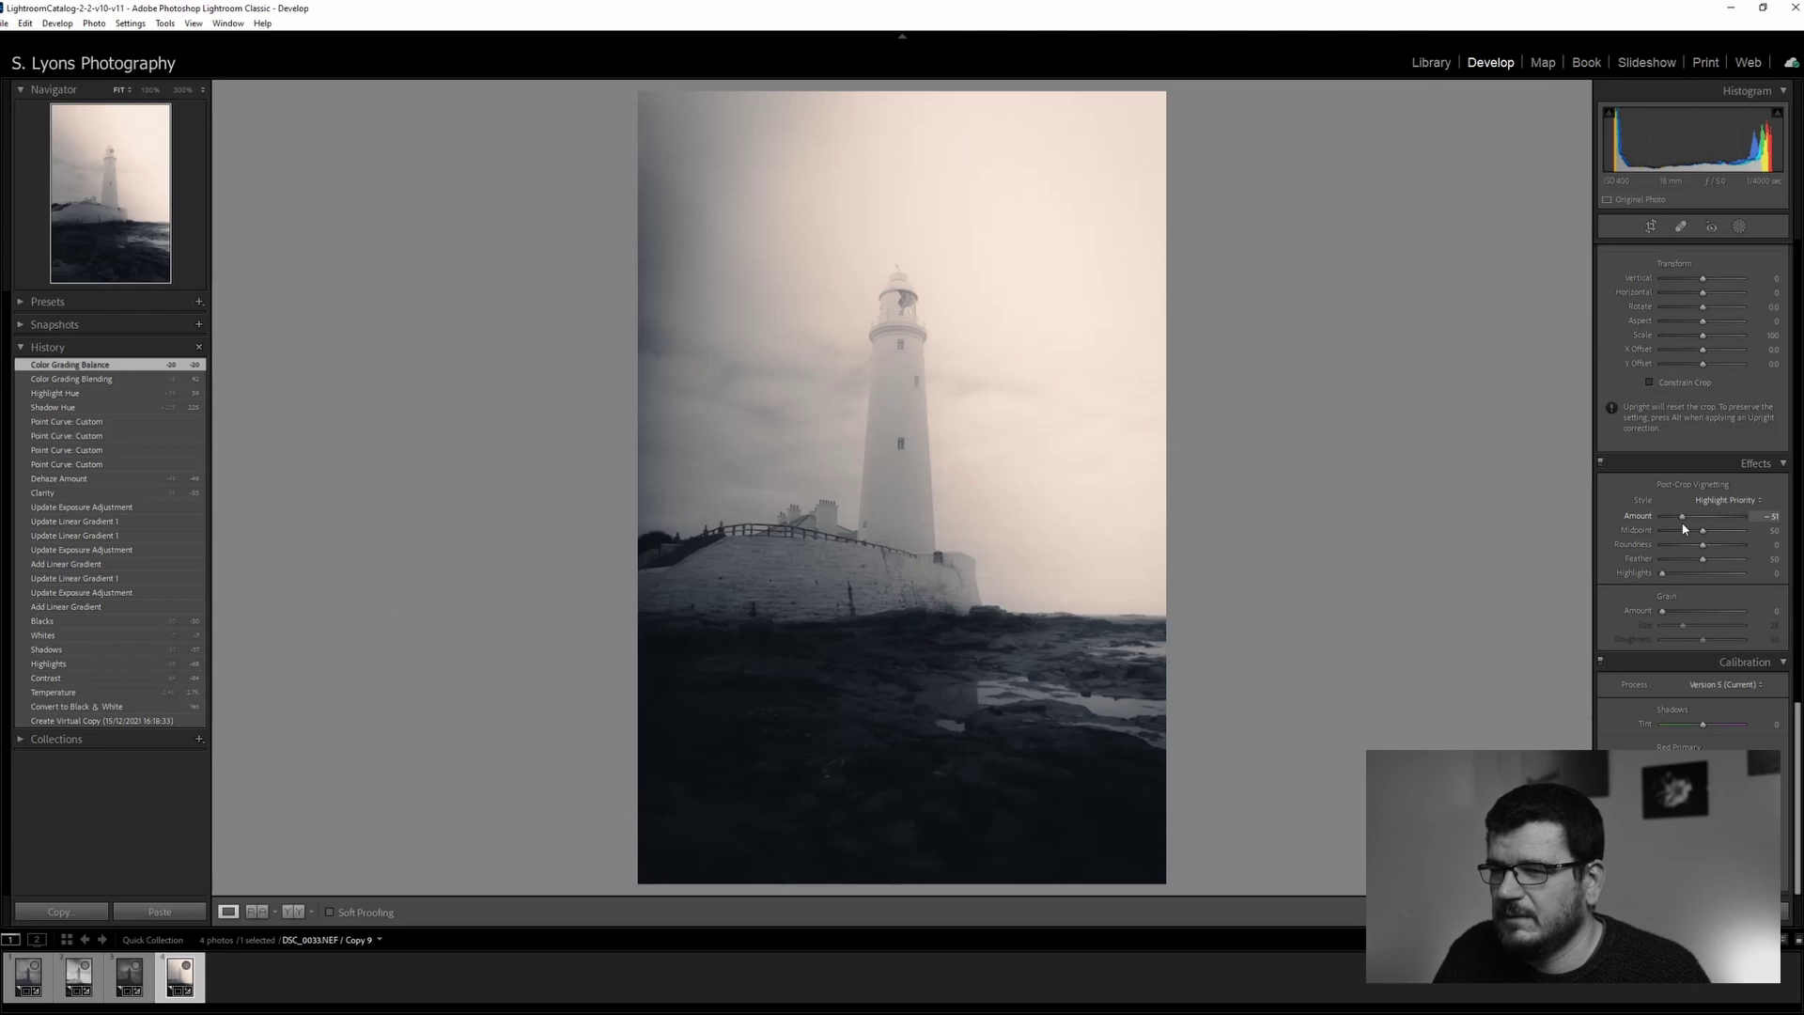
mouse_move(1702, 530)
left_mouse_down()
mouse_move(1673, 534)
mouse_move(1698, 551)
mouse_move(1684, 524)
left_mouse_up()
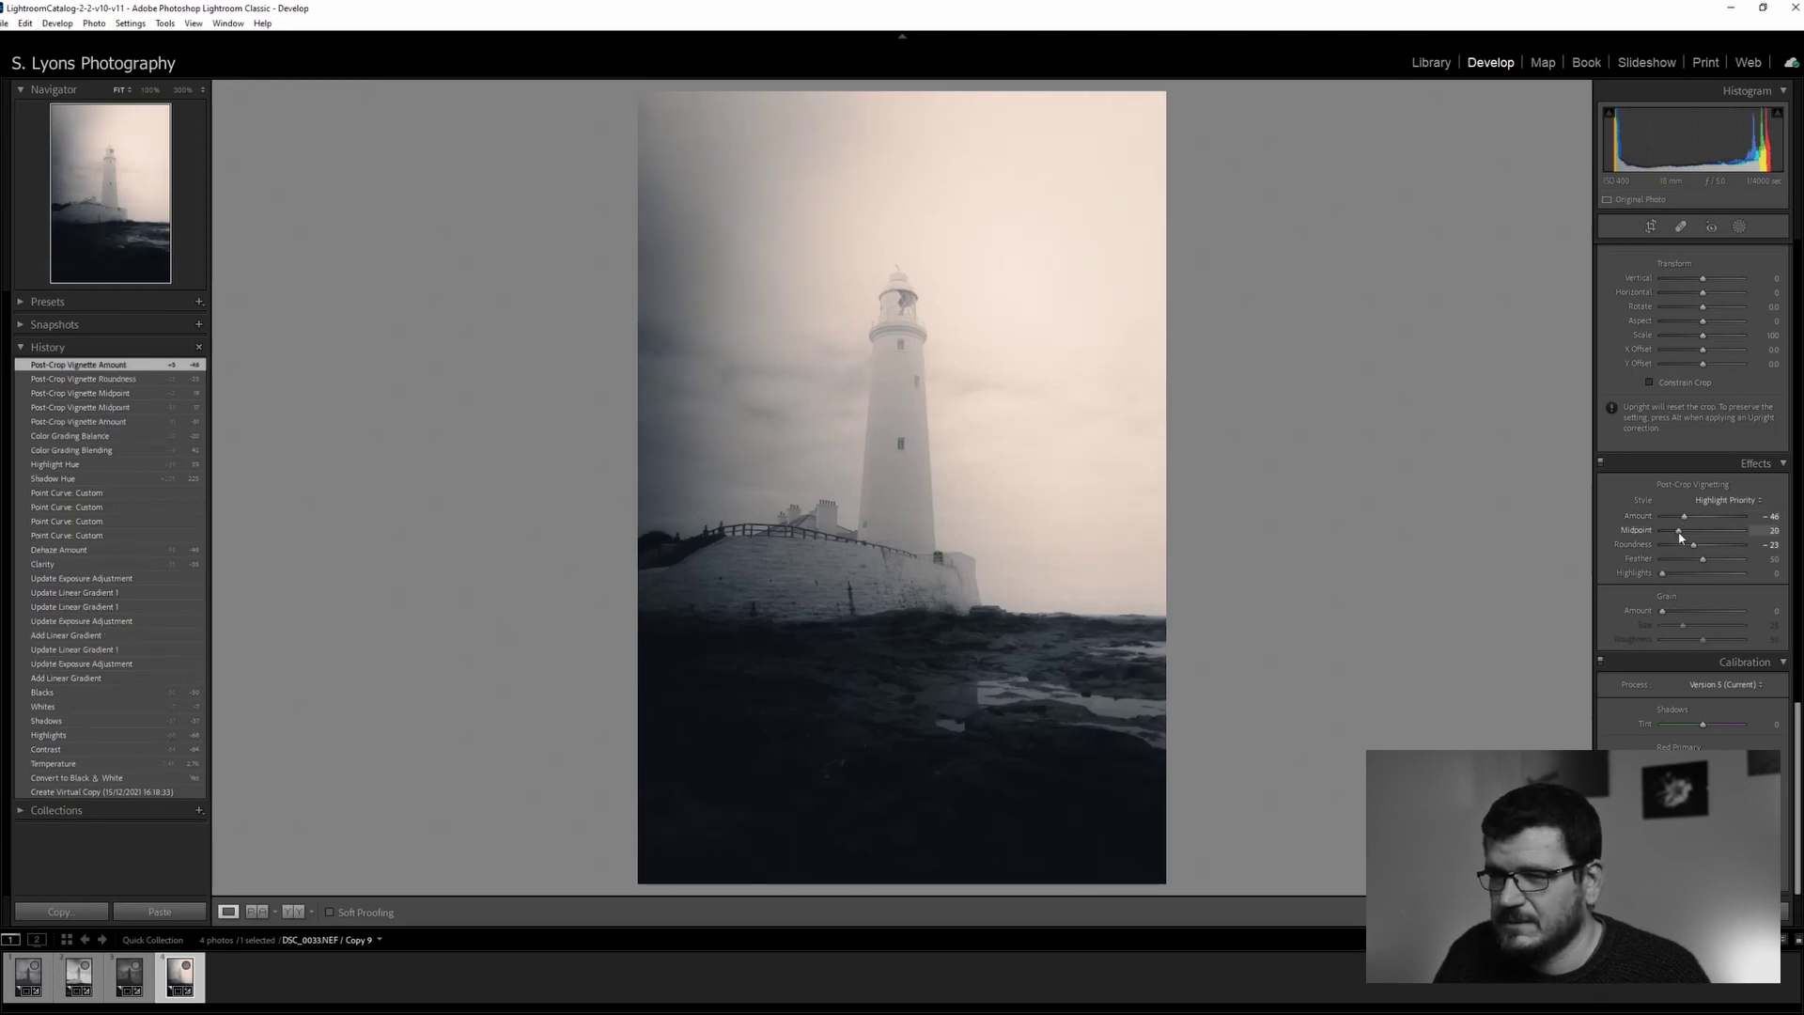
left_click_drag(1679, 537, 1721, 563)
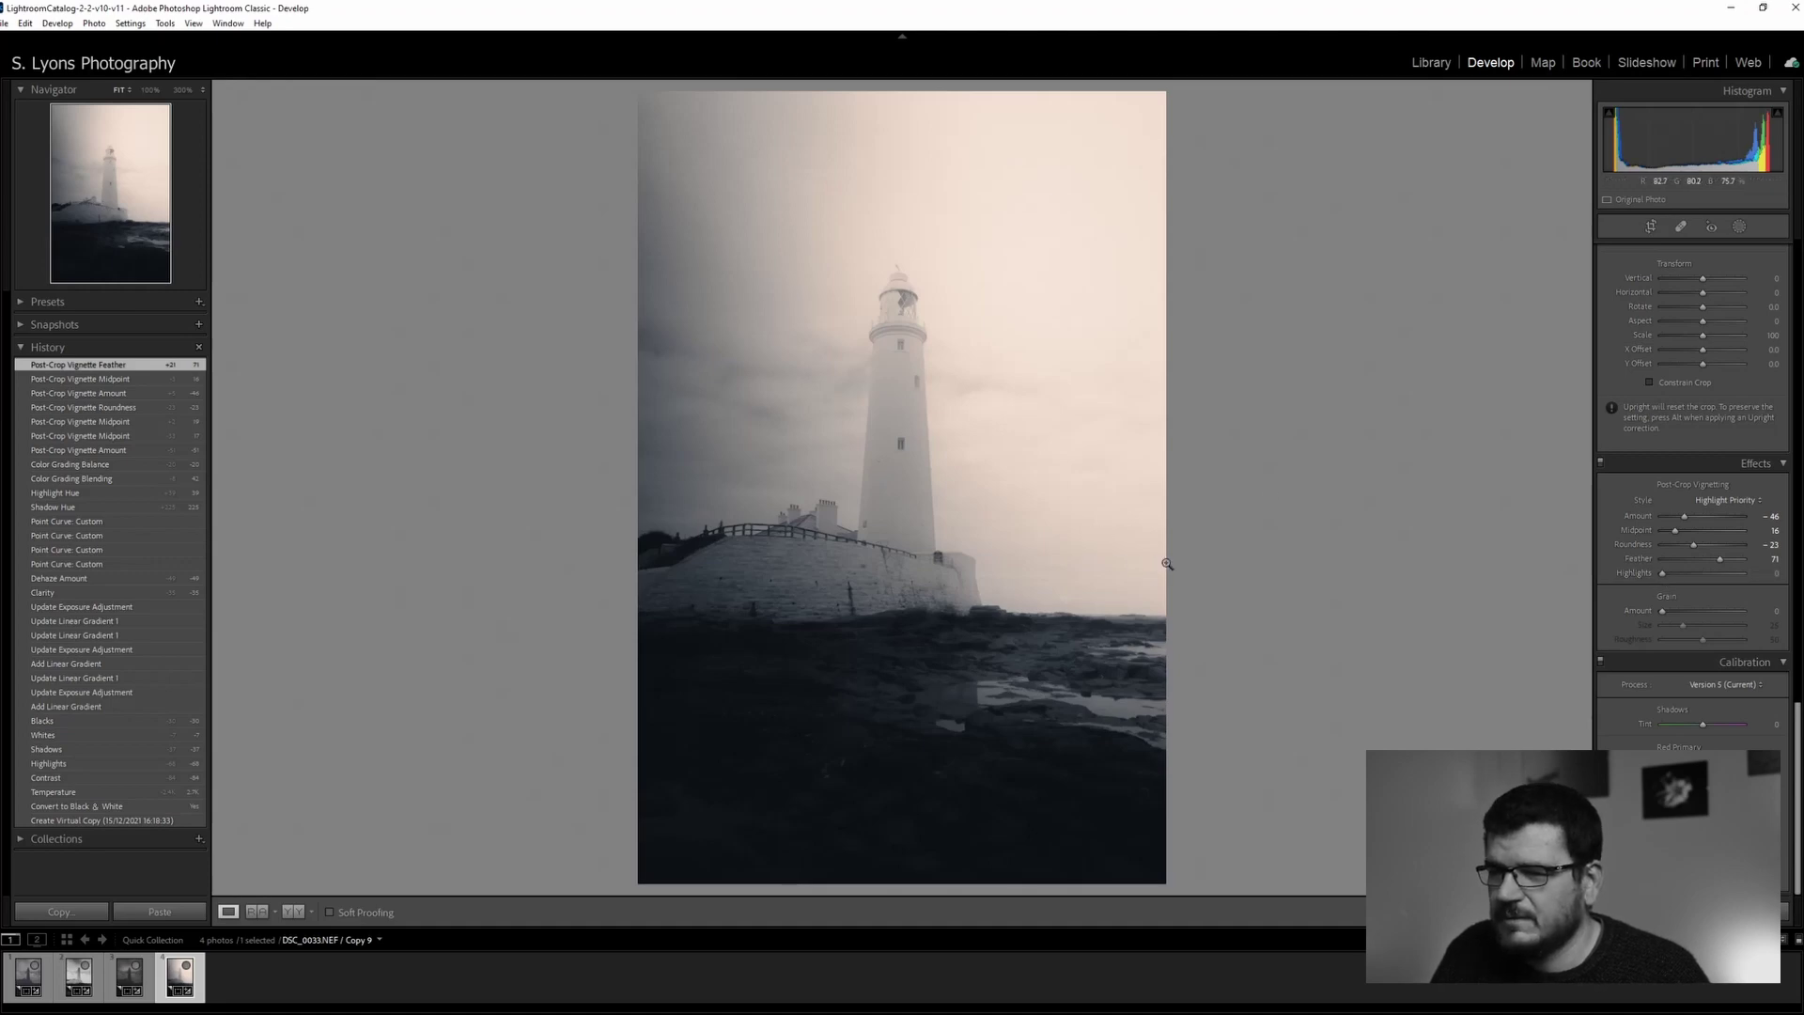
Compare the finished split-toned edit of Copy 9 with the original color photo
key("backslash")
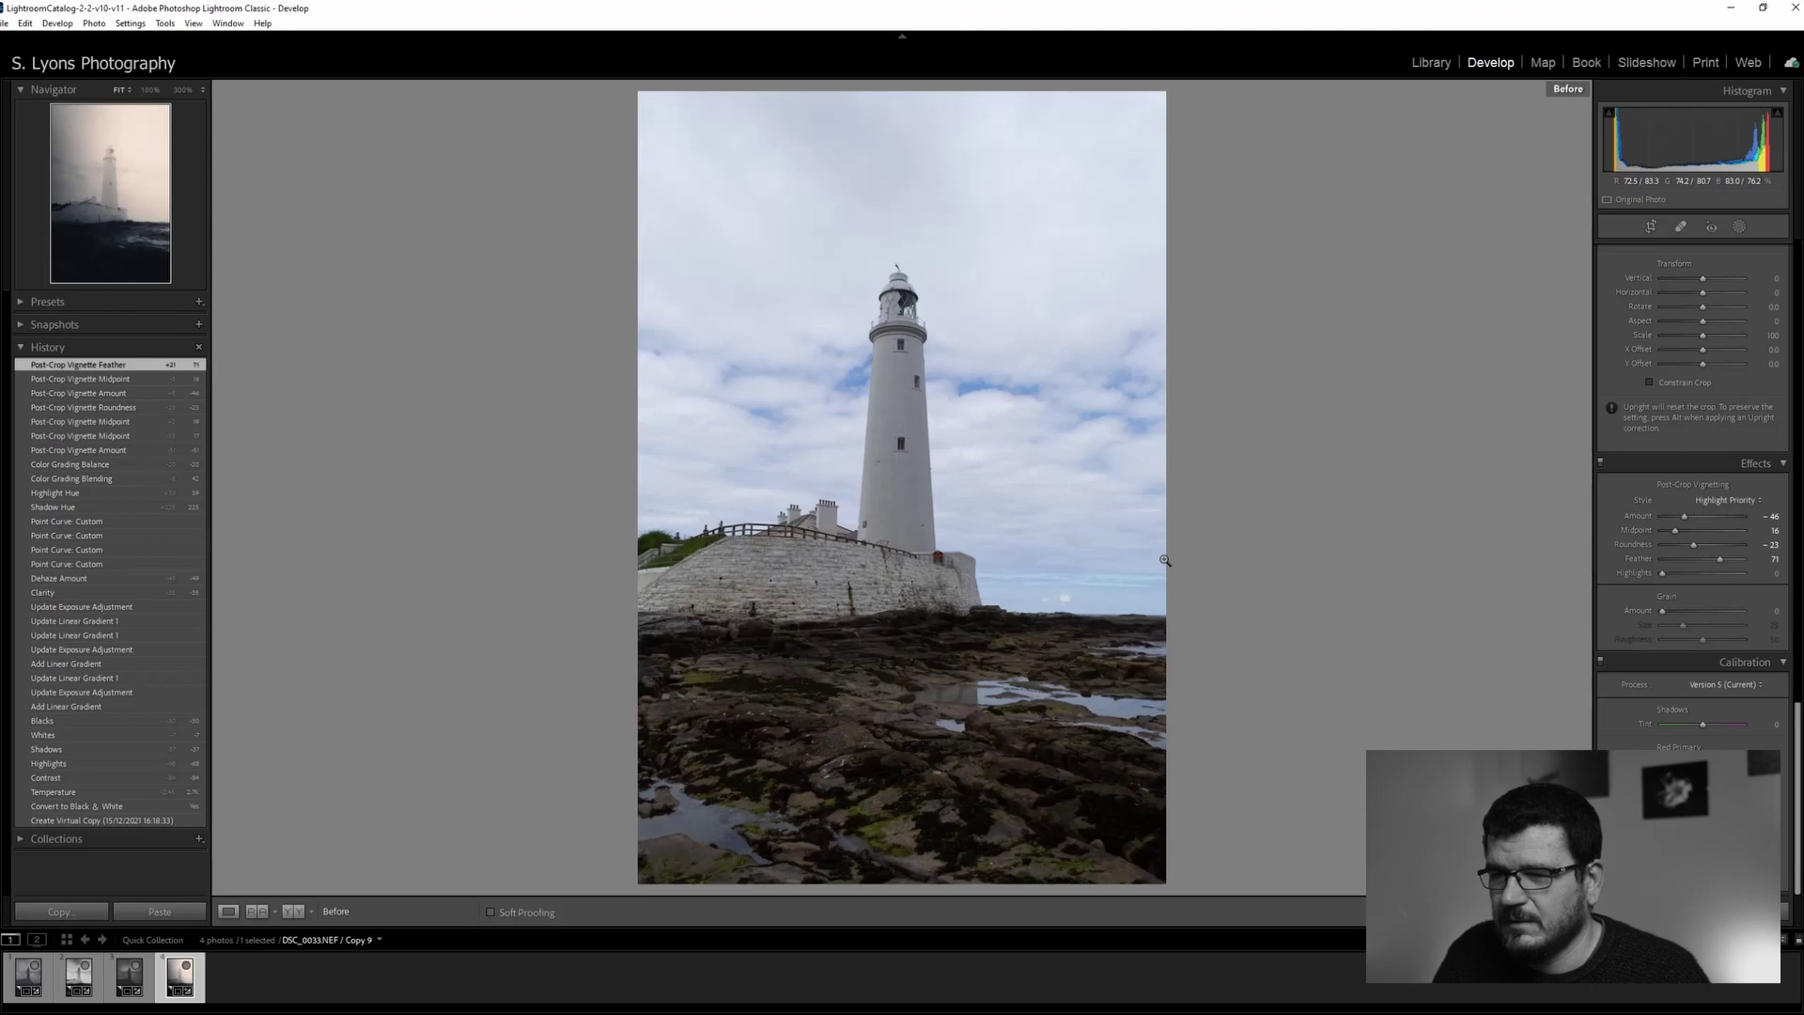
key("backslash")
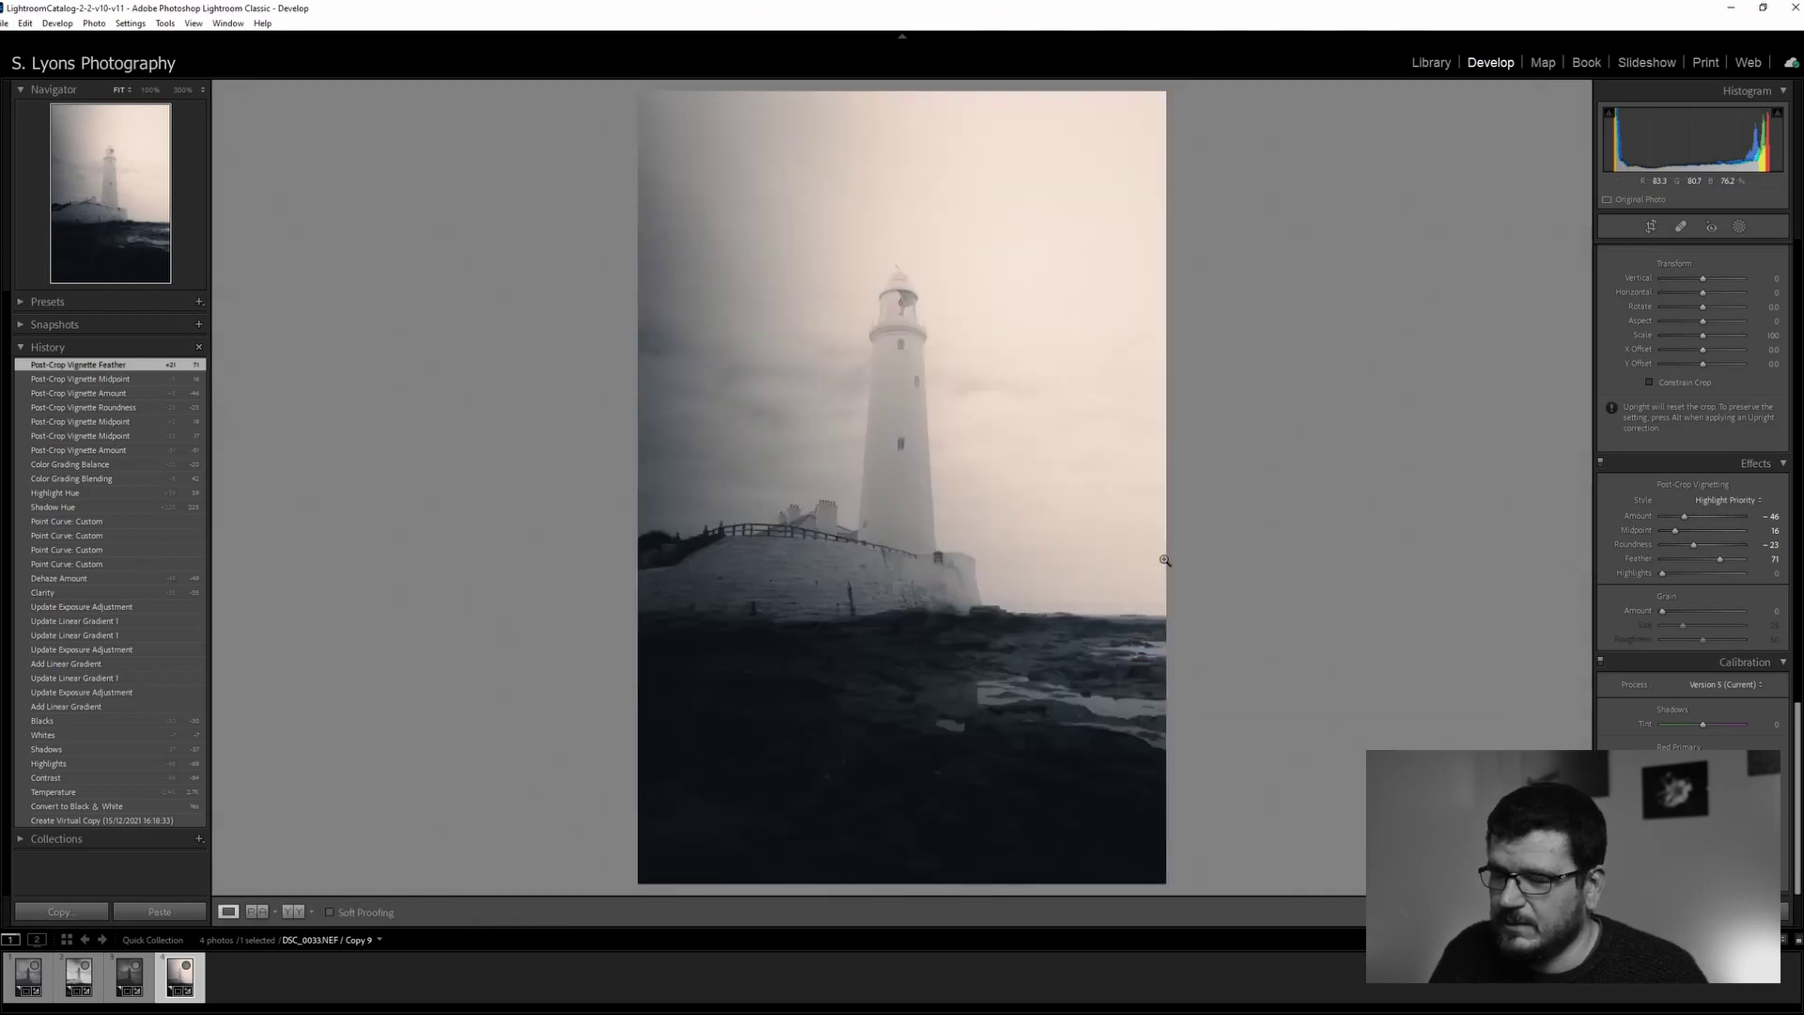